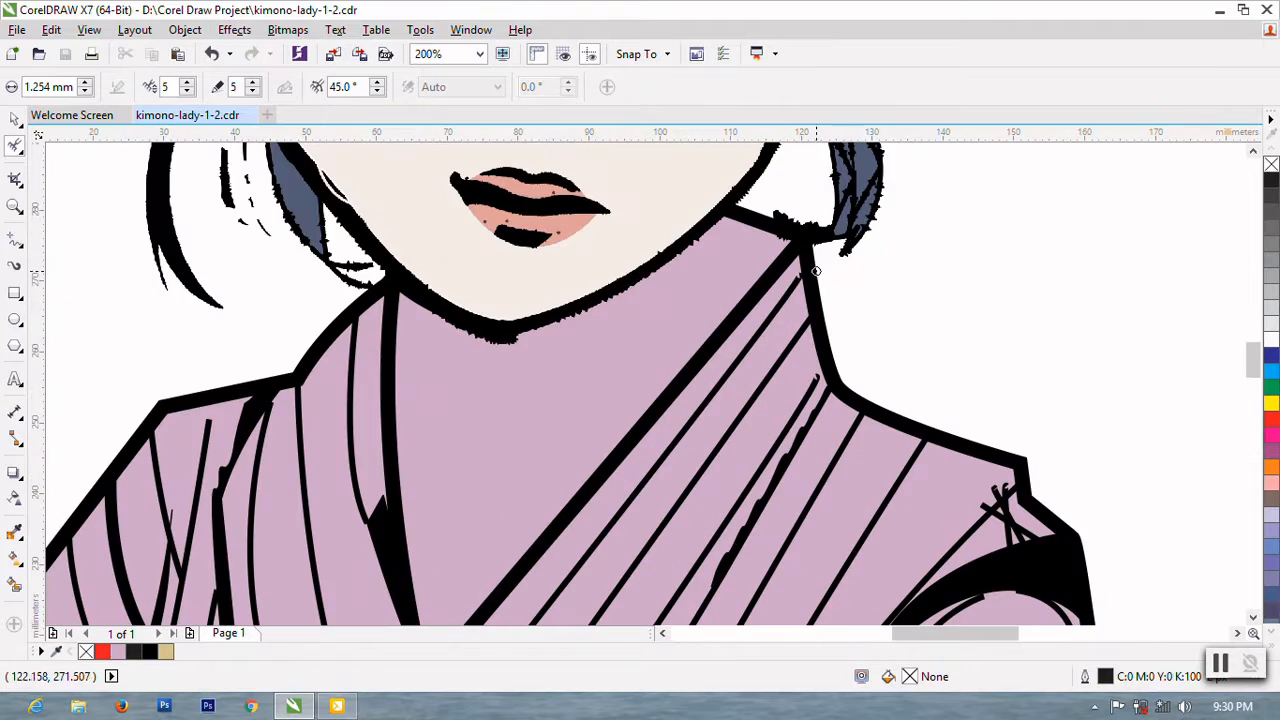
- Roughen the first thin stripes beside the diagonal collar edge on the right side of the kimono's chest with the Roughen brush
click(800, 276)
click(751, 388)
click(796, 279)
drag(796, 280, 699, 411)
scroll(735, 272, down, 1)
mouse_move(717, 340)
mouse_down()
mouse_move(530, 606)
mouse_move(578, 522)
mouse_up()
scroll(615, 440, down, 1)
scroll(612, 462, up, 1)
- Roughen the next diagonal chest stripes running from the right side of the neck down to the sash
mouse_move(622, 440)
mouse_down()
mouse_move(757, 263)
mouse_move(833, 241)
mouse_move(824, 200)
mouse_move(837, 200)
mouse_move(714, 342)
mouse_move(621, 509)
mouse_move(681, 396)
mouse_move(699, 427)
mouse_move(686, 479)
mouse_move(637, 468)
mouse_move(763, 287)
mouse_move(837, 228)
mouse_move(775, 327)
mouse_move(741, 341)
mouse_move(758, 356)
mouse_move(706, 432)
mouse_move(670, 482)
mouse_up()
mouse_move(714, 420)
mouse_down()
mouse_move(820, 264)
mouse_move(806, 302)
mouse_up()
click(829, 248)
mouse_move(797, 311)
mouse_down()
mouse_move(683, 499)
mouse_move(788, 329)
mouse_up()
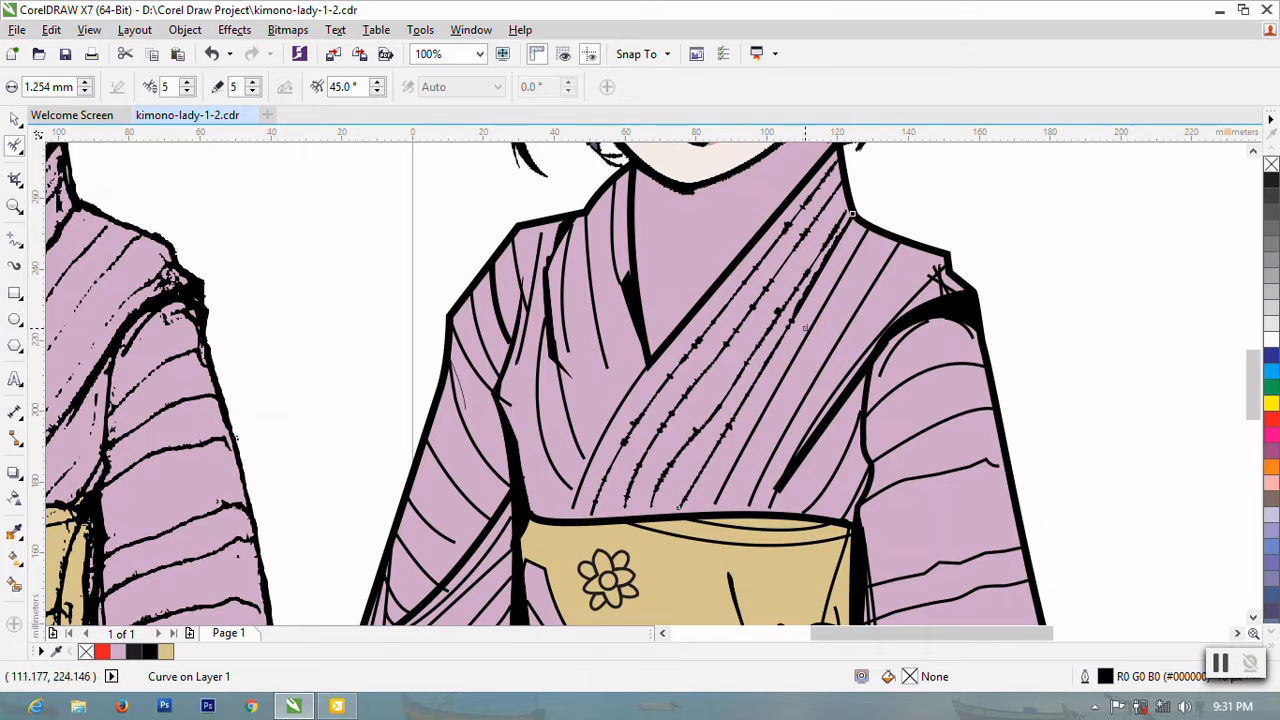
drag(842, 234, 860, 210)
click(1220, 663)
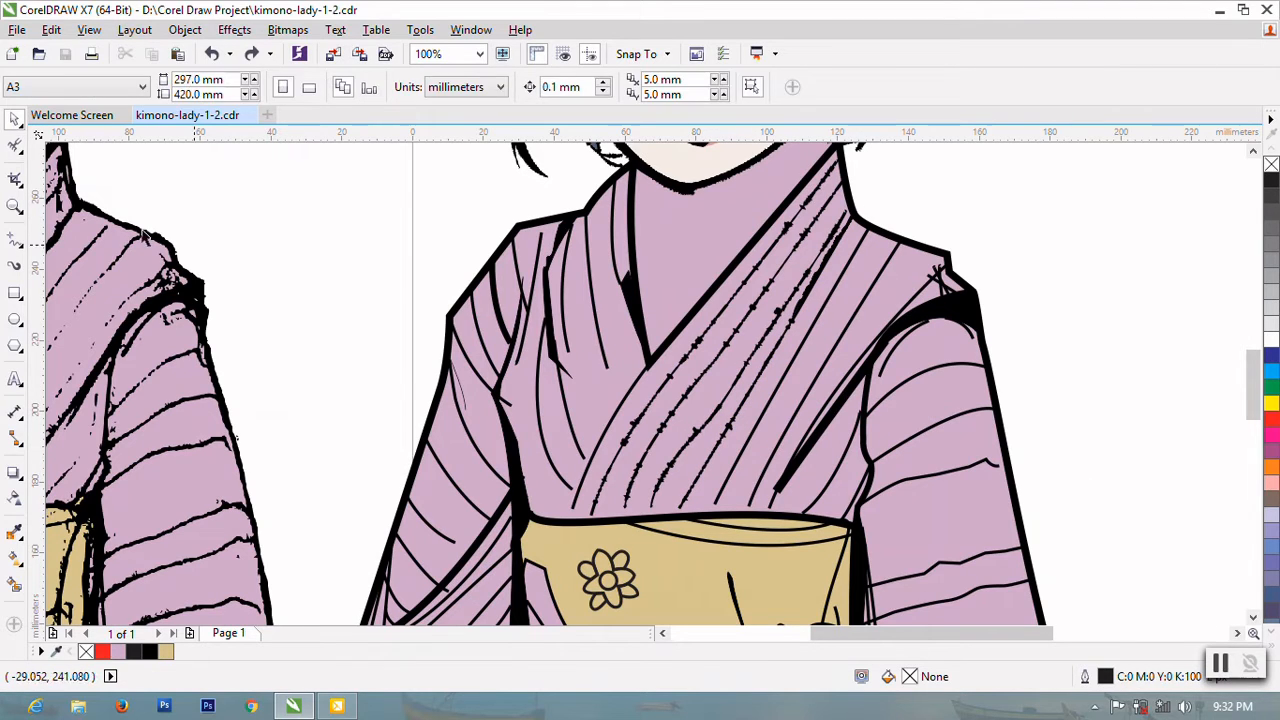
- Roughen the outer diagonal chest stripes running from the right shoulder down to the sash with the Roughen brush
click(14, 146)
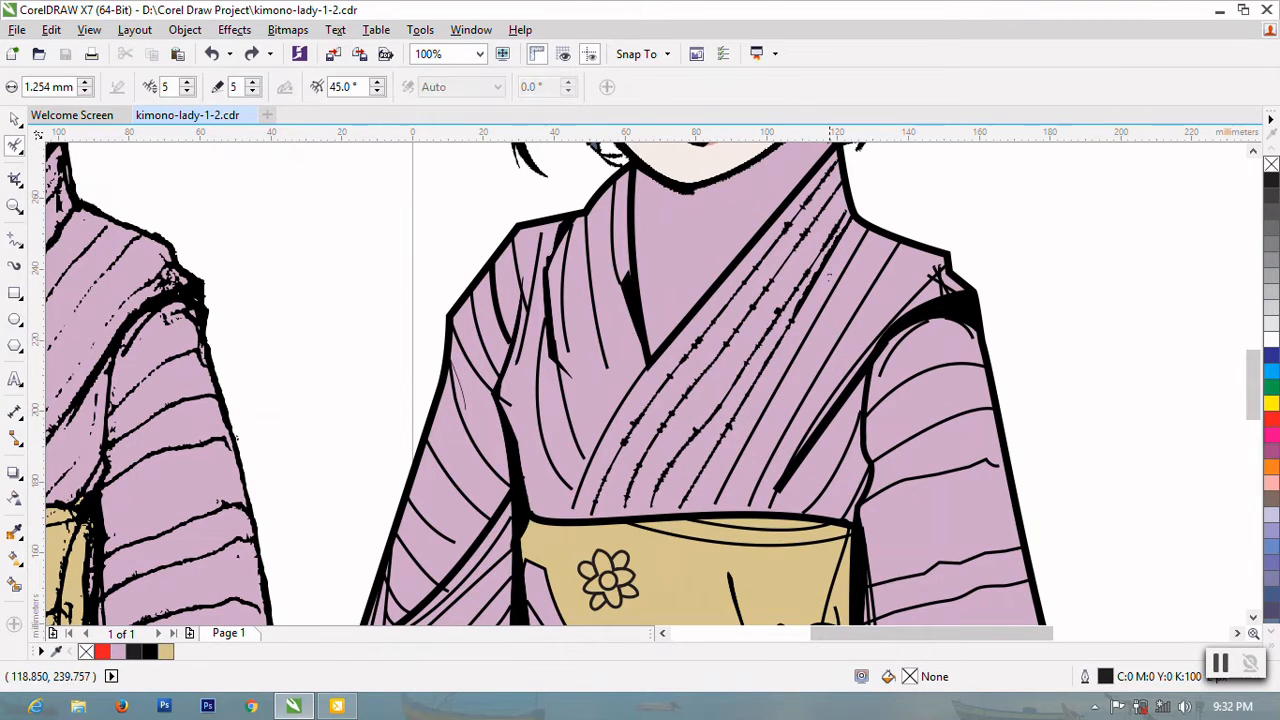
click(857, 250)
drag(857, 250, 785, 371)
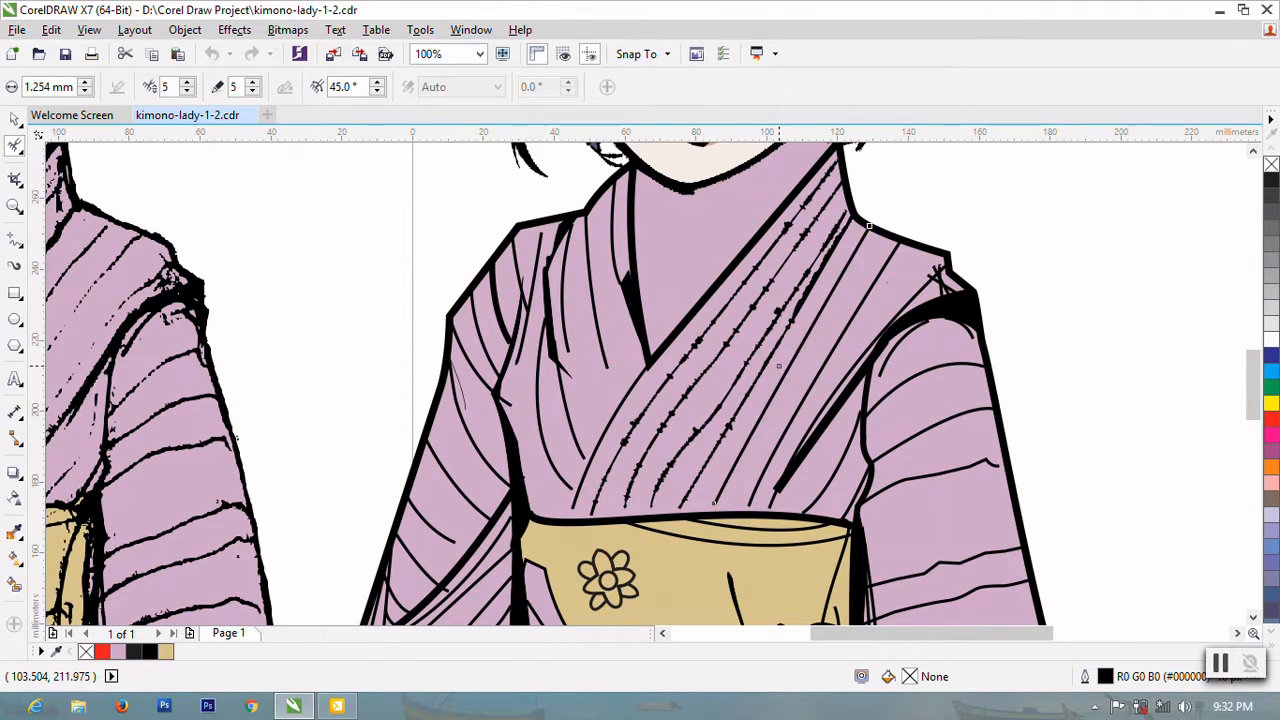
drag(900, 242, 755, 500)
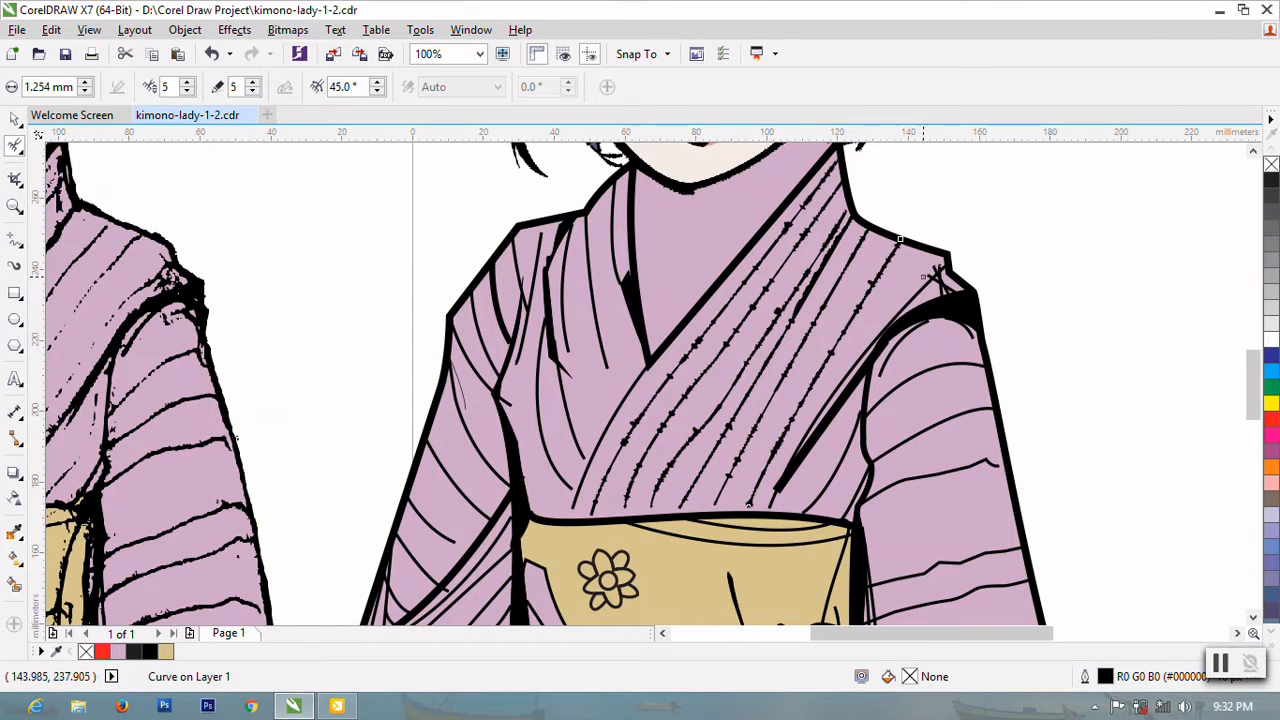
mouse_move(924, 287)
mouse_down()
mouse_move(890, 352)
mouse_move(831, 380)
mouse_move(771, 503)
mouse_up()
- Roughen the thick tapered fold line on the chest beside the right armhole
click(952, 302)
mouse_move(957, 292)
mouse_down()
mouse_move(928, 333)
mouse_move(905, 293)
mouse_move(912, 367)
mouse_move(982, 331)
mouse_up()
mouse_move(876, 348)
mouse_down()
mouse_move(945, 294)
mouse_move(872, 351)
mouse_move(778, 490)
mouse_up()
click(859, 371)
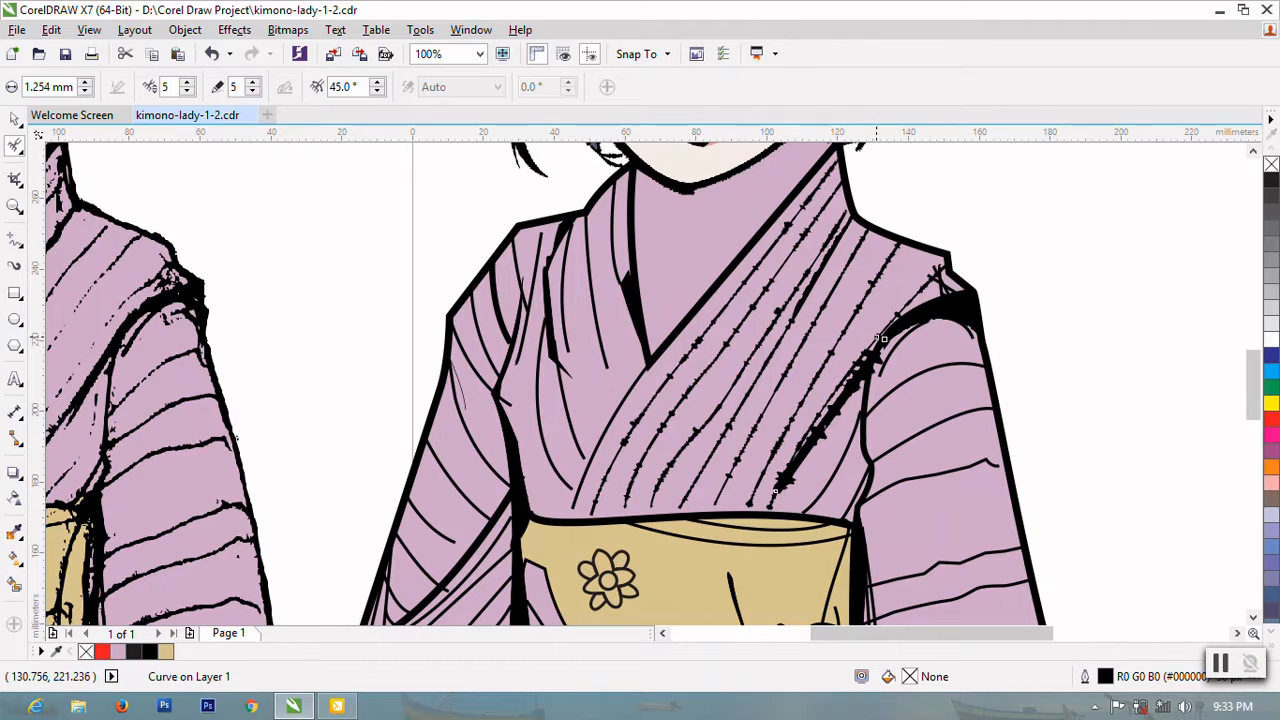
- Roughen the thick curve over the right armhole and the short chest stripes below it
click(938, 283)
mouse_move(938, 282)
mouse_down()
mouse_move(959, 383)
mouse_move(936, 257)
mouse_move(947, 322)
mouse_move(974, 330)
mouse_move(904, 340)
mouse_move(912, 323)
mouse_move(881, 373)
mouse_up()
click(842, 442)
drag(857, 415, 810, 502)
- Roughen the inner right armhole line and the cross stripes on the upper part of the right sleeve
click(864, 398)
mouse_move(863, 430)
mouse_down()
mouse_move(921, 311)
mouse_move(905, 311)
mouse_up()
mouse_move(855, 502)
mouse_down()
mouse_move(881, 415)
mouse_move(944, 368)
mouse_move(872, 403)
mouse_up()
mouse_move(950, 416)
mouse_down()
mouse_move(994, 407)
mouse_move(872, 461)
mouse_up()
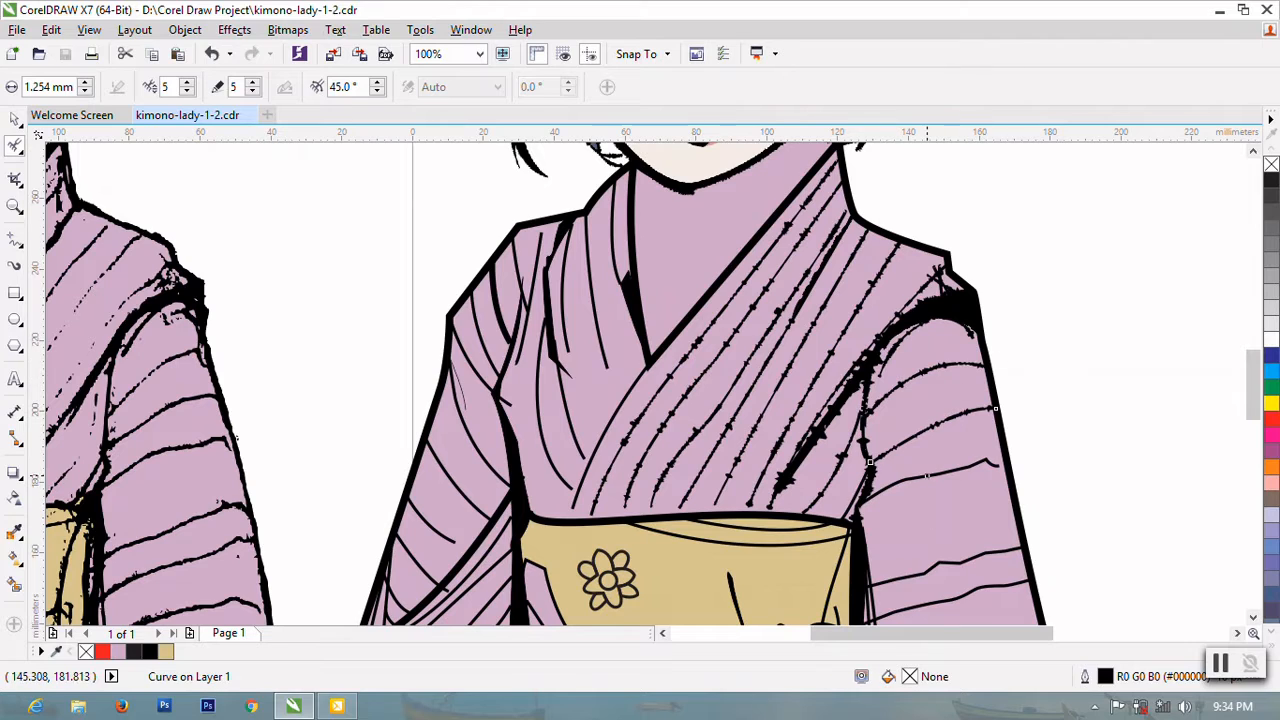
drag(996, 464, 865, 497)
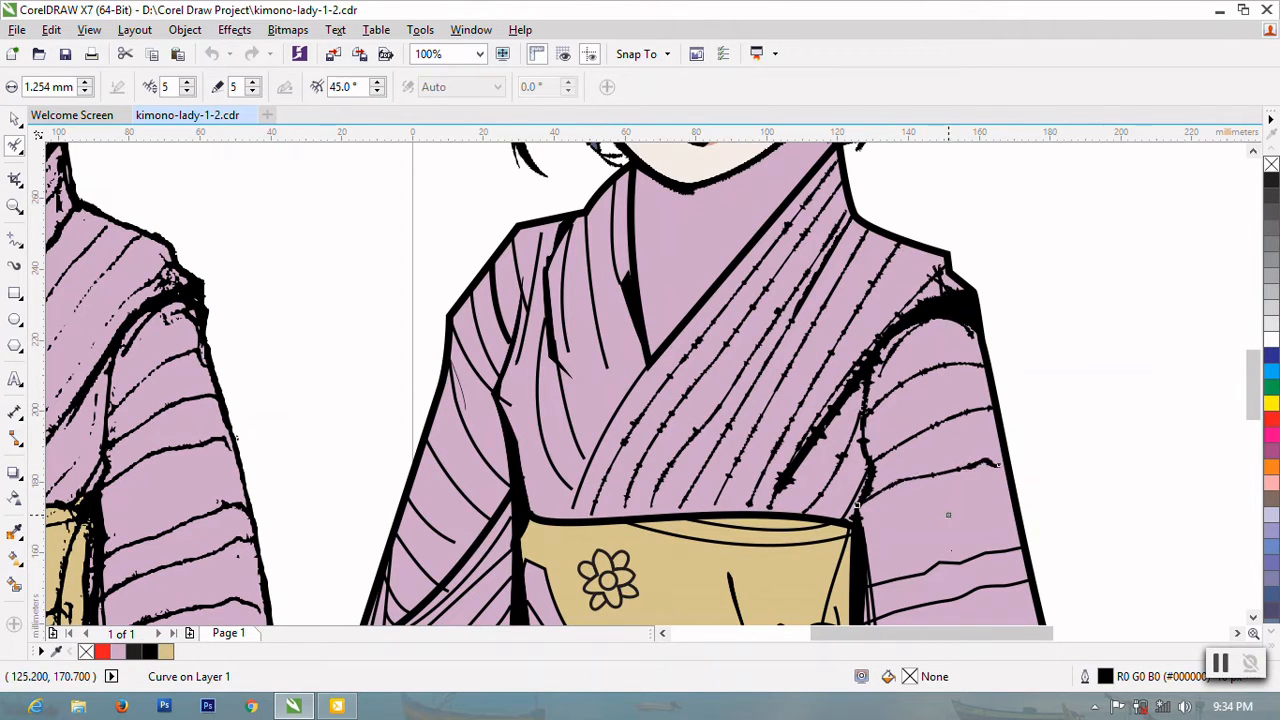
drag(1010, 544, 855, 588)
- Roughen both edges of the V-shaped neckline and save the drawing
drag(800, 186, 735, 252)
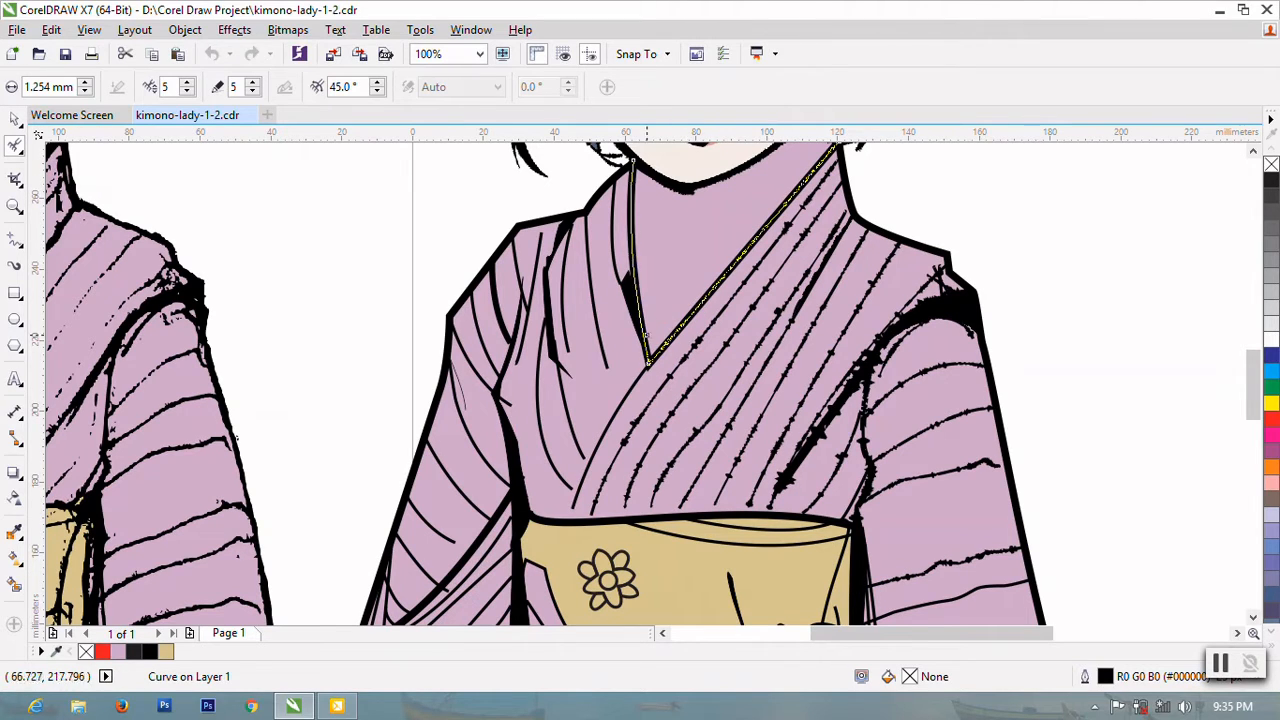
drag(640, 300, 630, 190)
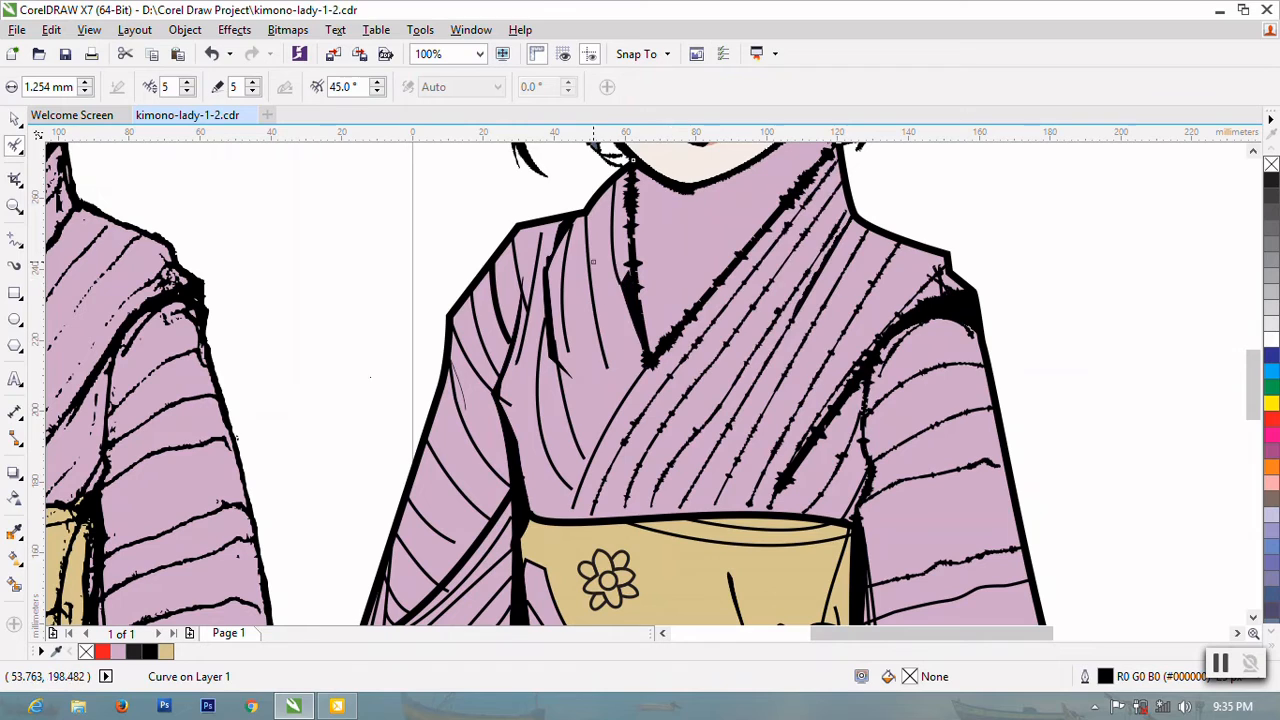
key(ctrl+s)
- Roughen the stripes just left of the neckline and the thick fold line next to them
mouse_move(613, 218)
mouse_down()
mouse_move(613, 266)
mouse_move(602, 233)
mouse_move(620, 174)
mouse_up()
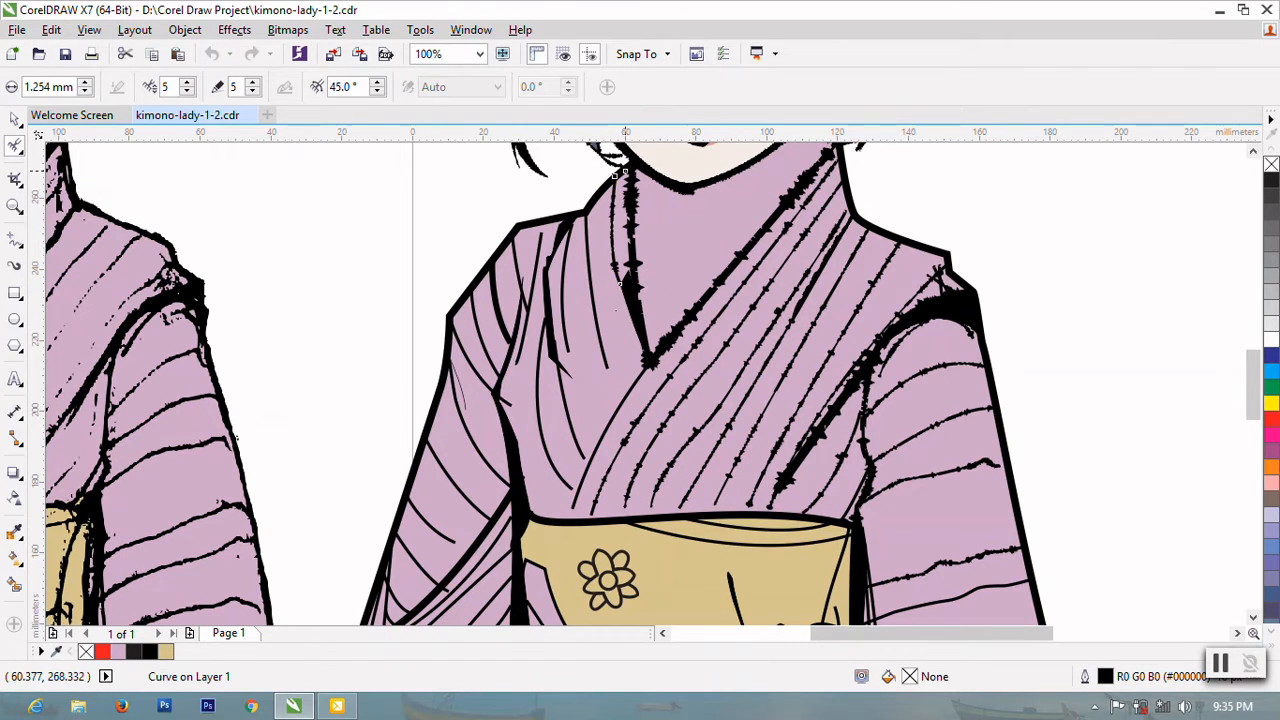
mouse_move(649, 301)
mouse_down()
mouse_move(644, 339)
mouse_move(646, 292)
mouse_move(629, 268)
mouse_move(585, 318)
mouse_up()
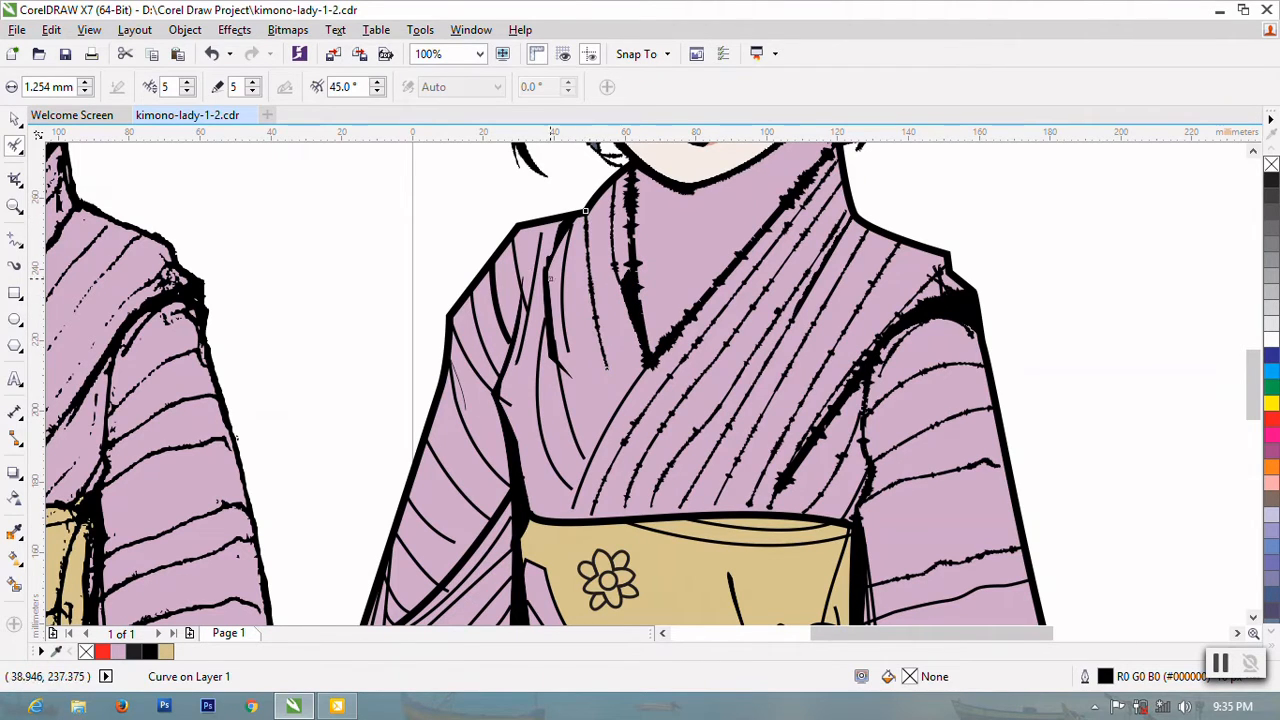
drag(575, 218, 570, 224)
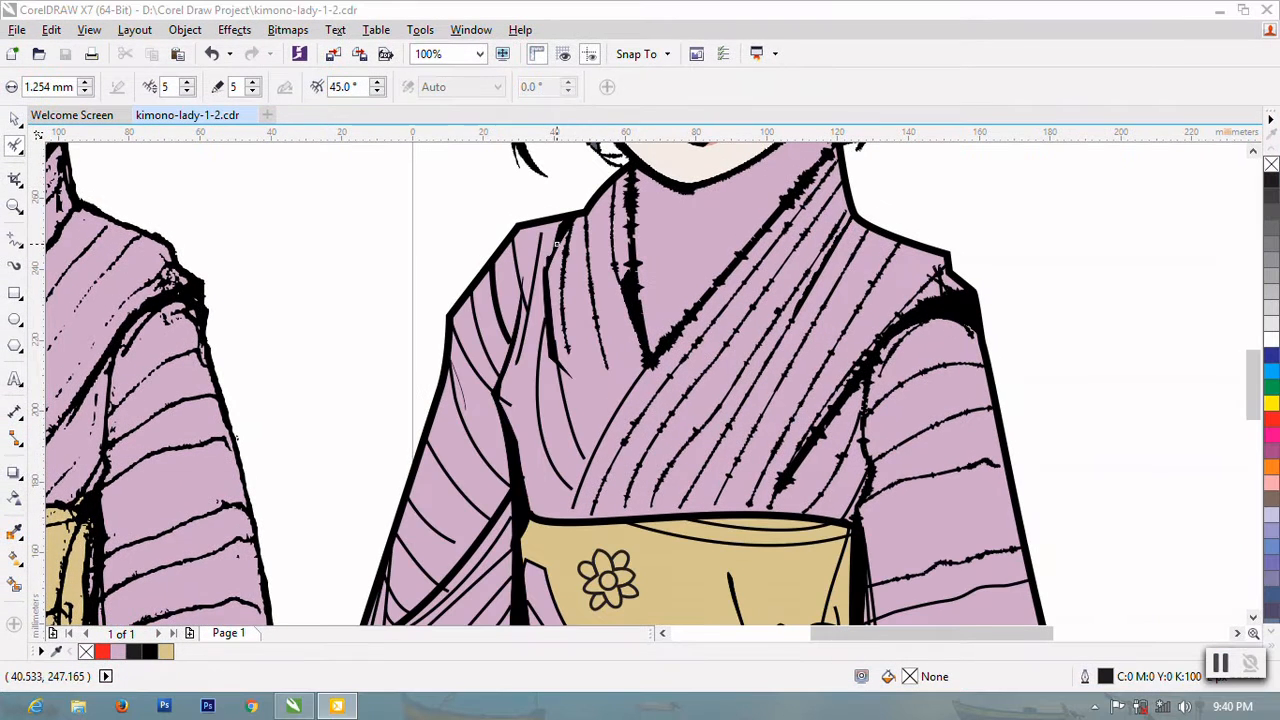
click(557, 244)
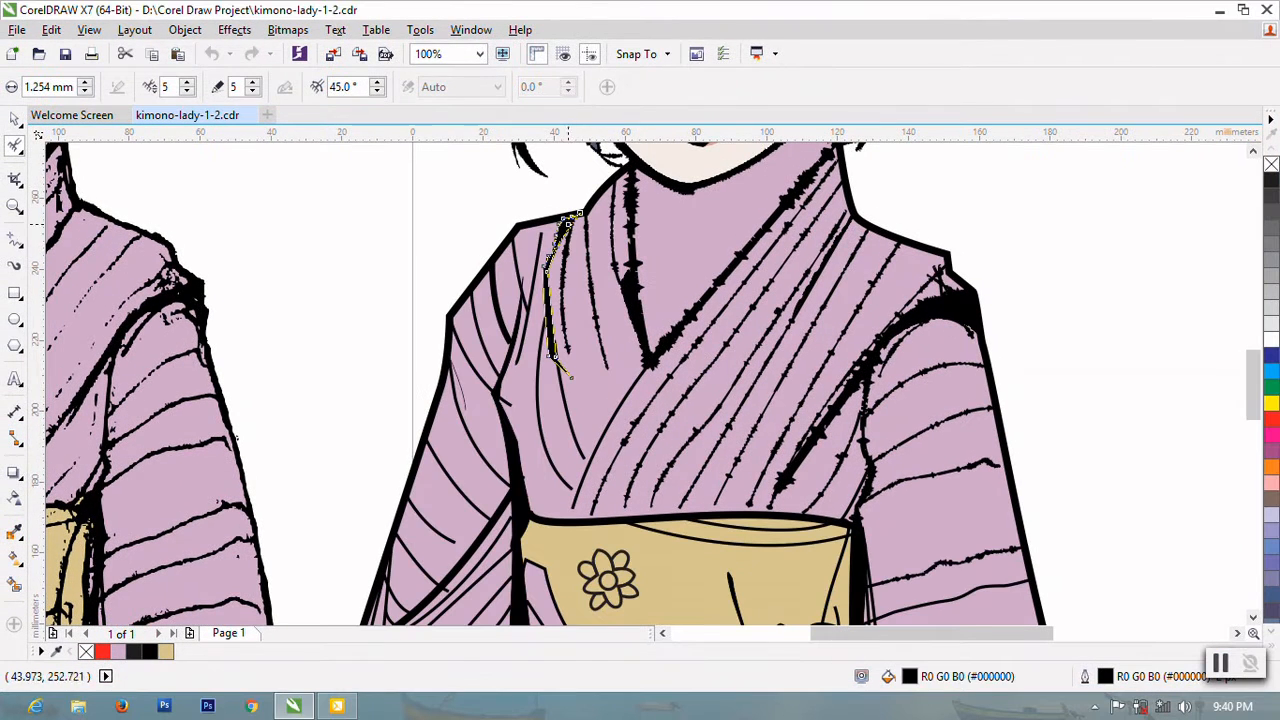
mouse_move(566, 224)
mouse_down()
mouse_move(536, 282)
mouse_move(575, 370)
mouse_move(551, 344)
mouse_up()
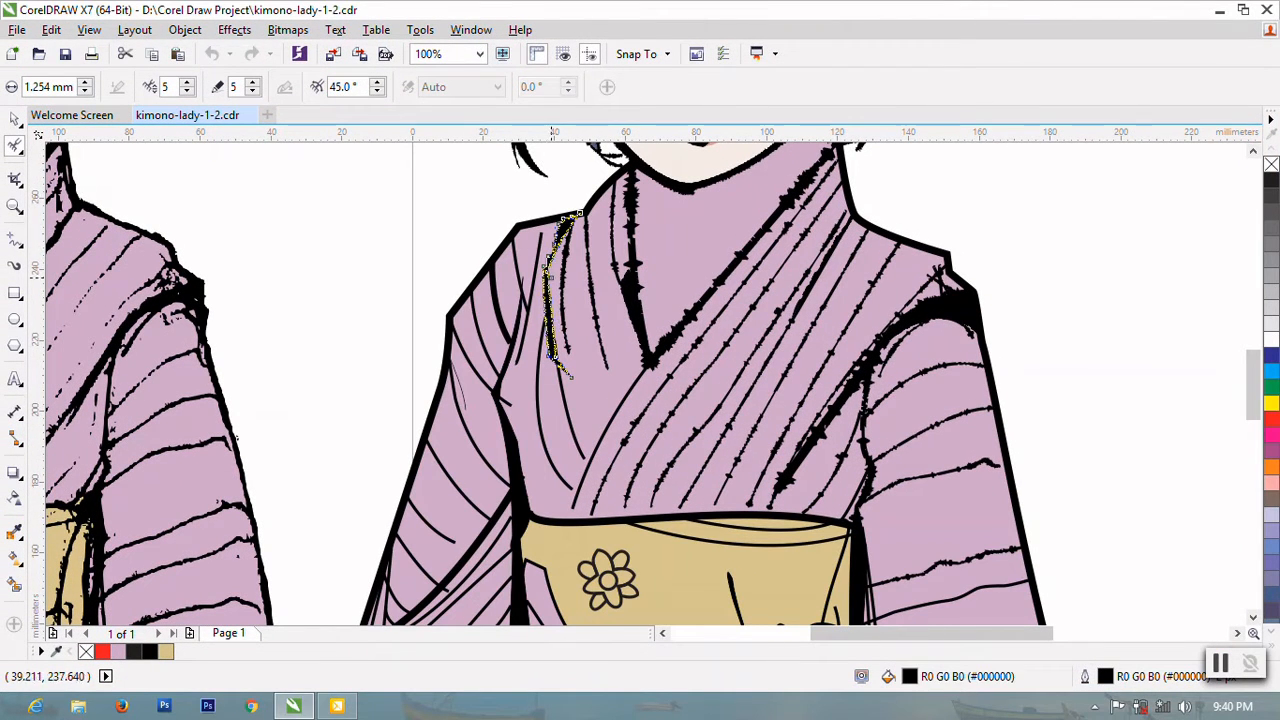
drag(551, 277, 568, 210)
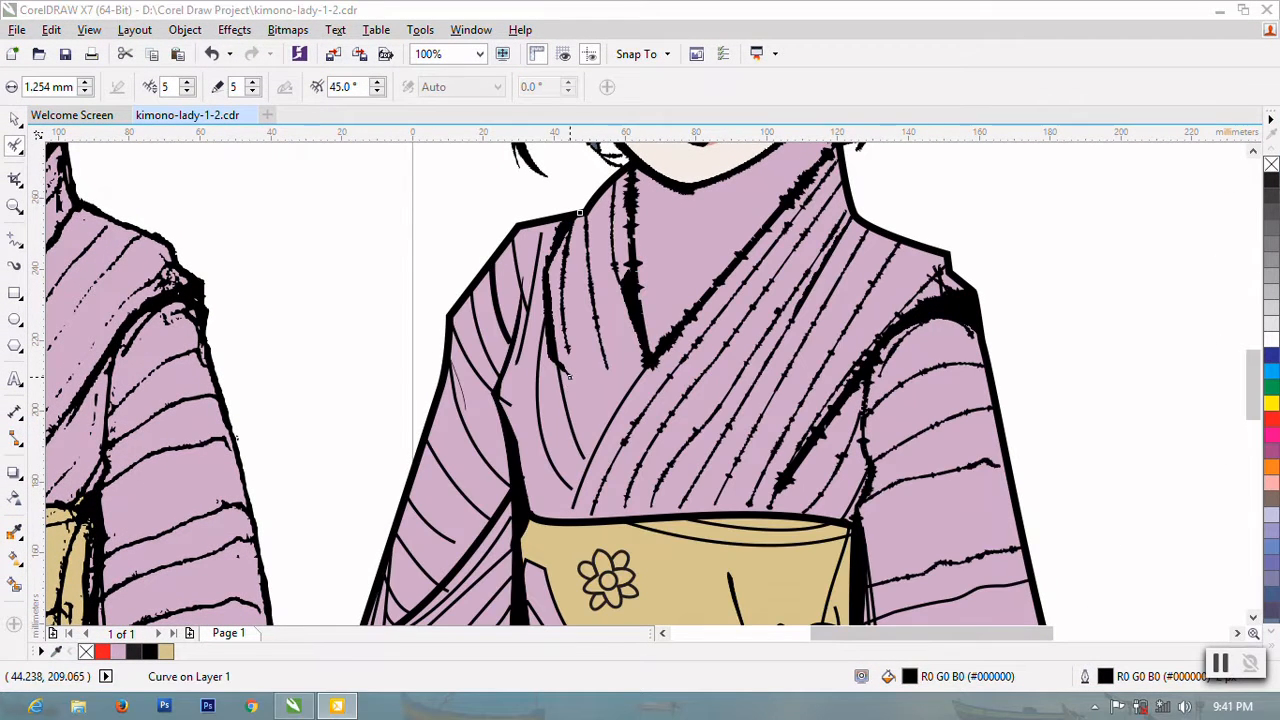
- Roughen the two curved stripes on the lower left chest and the stripe running from the neckline's point to the sash
click(565, 392)
mouse_move(563, 384)
mouse_down()
mouse_move(579, 449)
mouse_move(557, 384)
mouse_up()
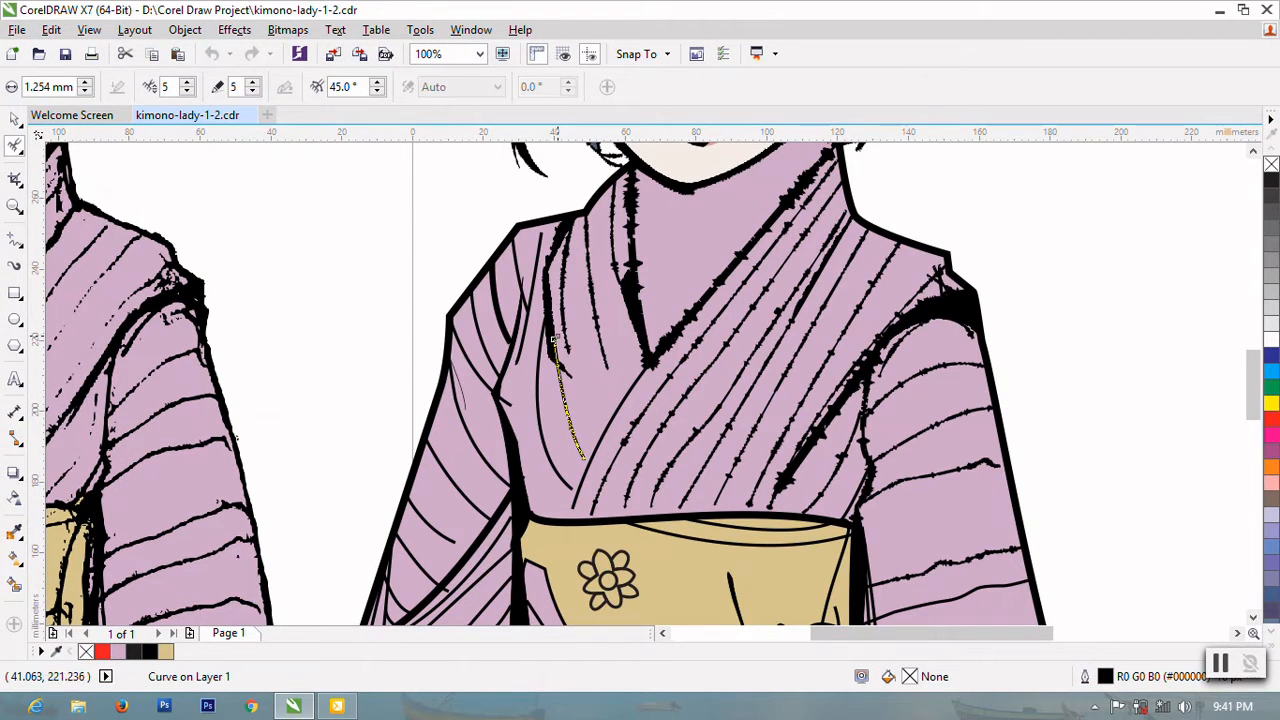
drag(553, 340, 553, 340)
mouse_move(648, 367)
mouse_down()
mouse_move(626, 398)
mouse_move(655, 357)
mouse_move(580, 464)
mouse_up()
click(621, 395)
drag(645, 371, 621, 413)
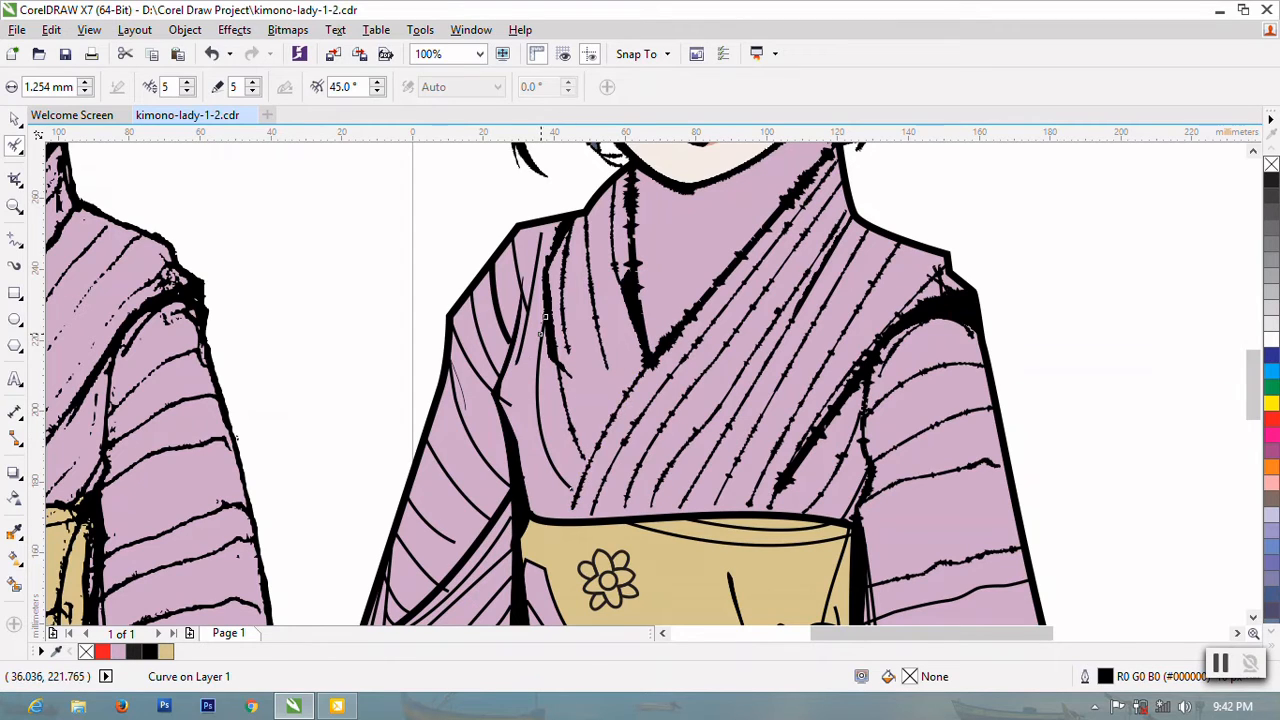
drag(543, 340, 546, 378)
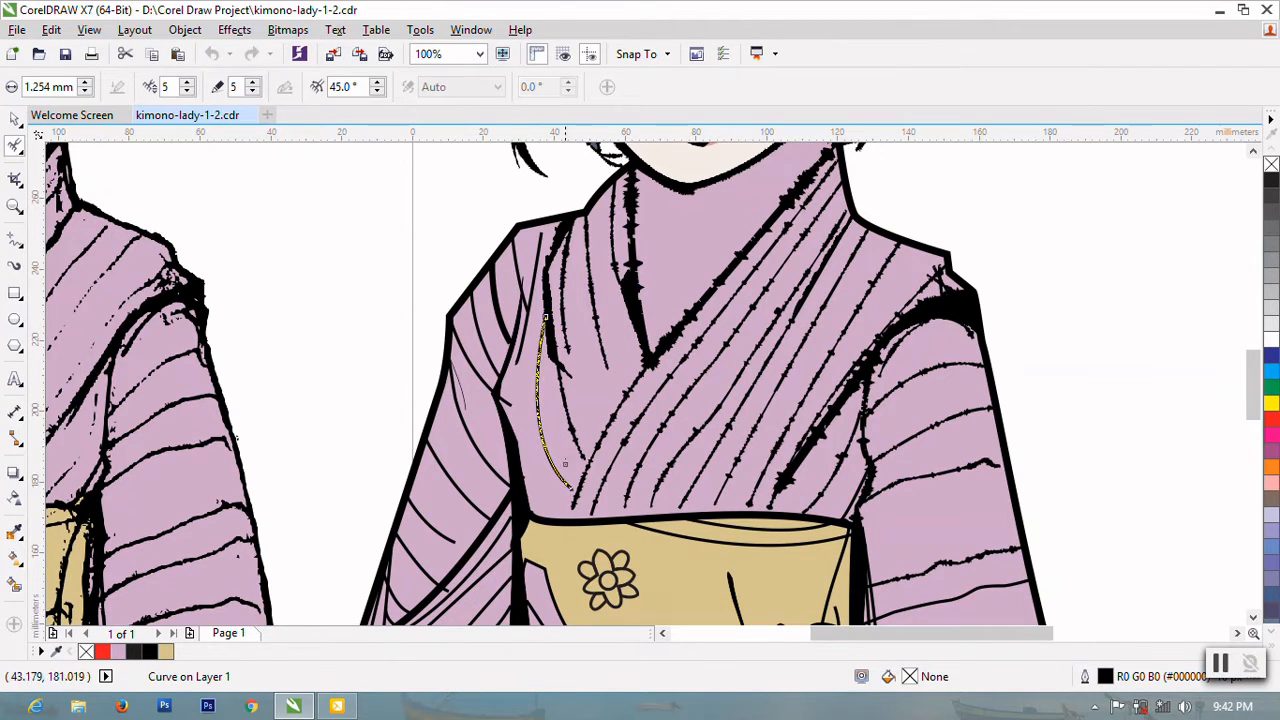
drag(553, 437, 556, 450)
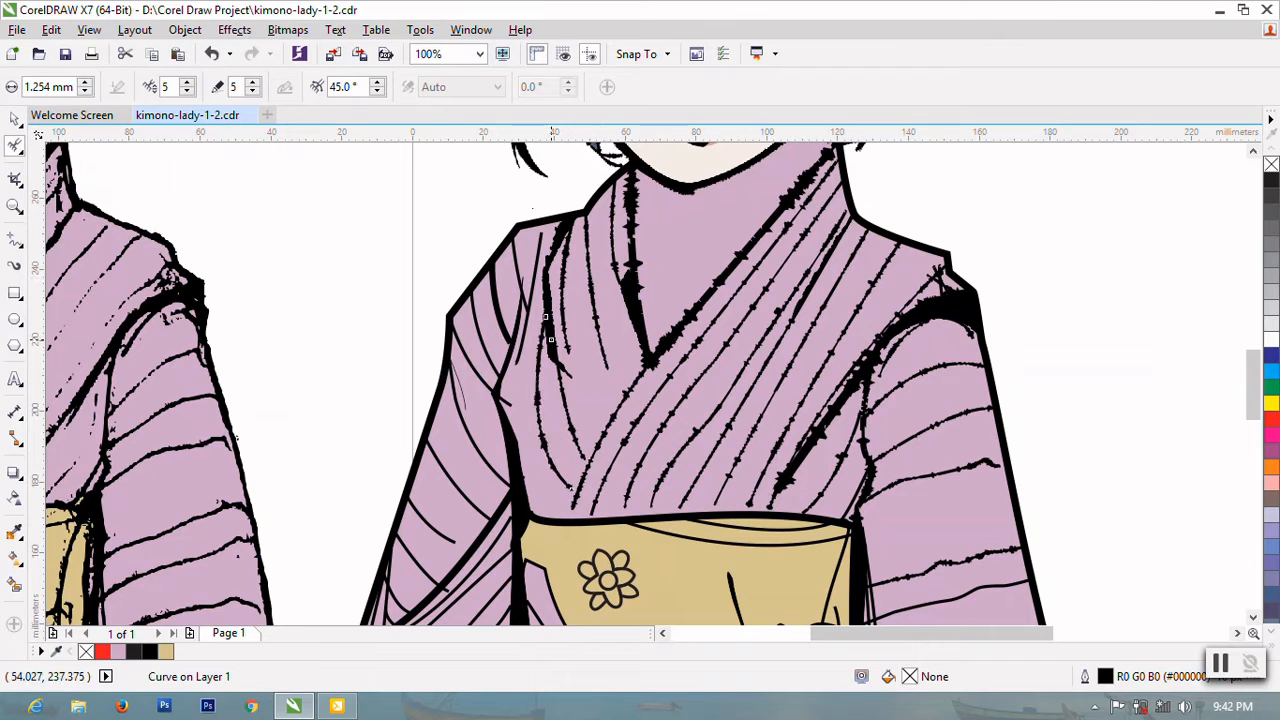
- Roughen the stripes on the left shoulder and the thick left armhole seam down toward the sash
drag(538, 243, 535, 230)
mouse_move(531, 320)
mouse_down()
mouse_move(545, 245)
mouse_move(516, 240)
mouse_move(526, 325)
mouse_move(506, 288)
mouse_up()
mouse_move(511, 233)
mouse_down()
mouse_move(515, 257)
mouse_move(492, 233)
mouse_up()
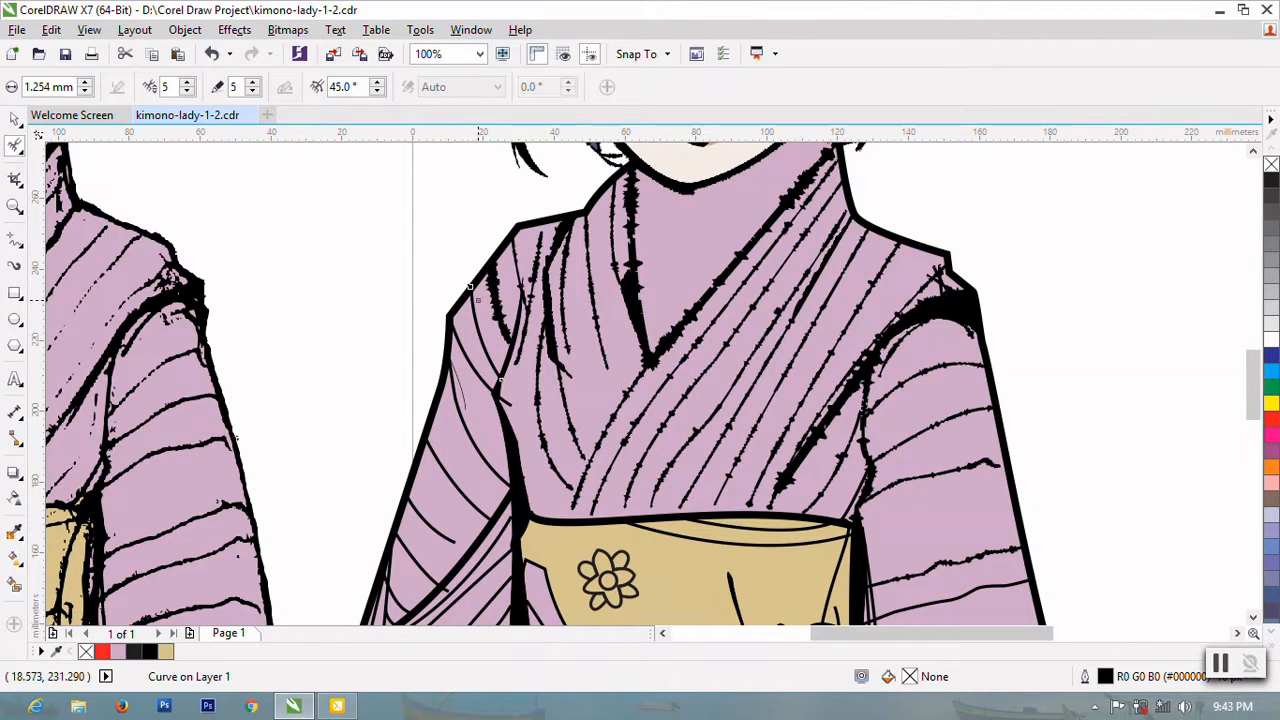
drag(469, 286, 448, 315)
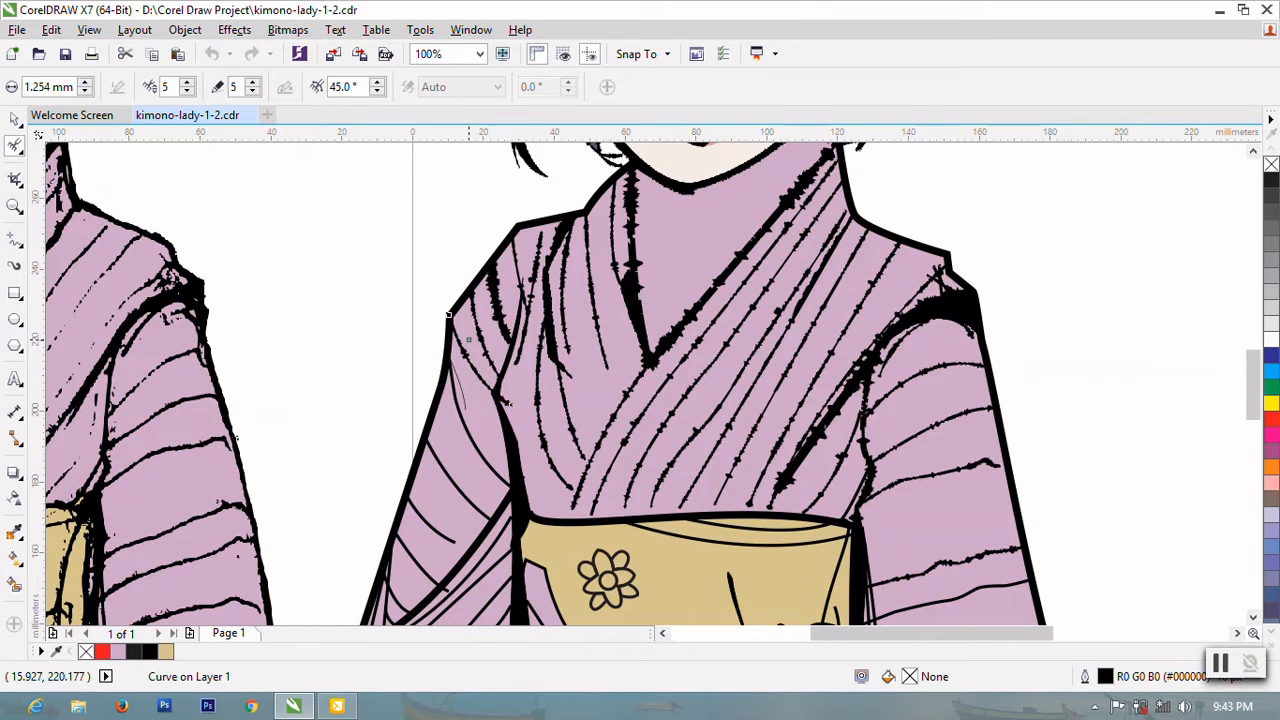
drag(520, 290, 488, 410)
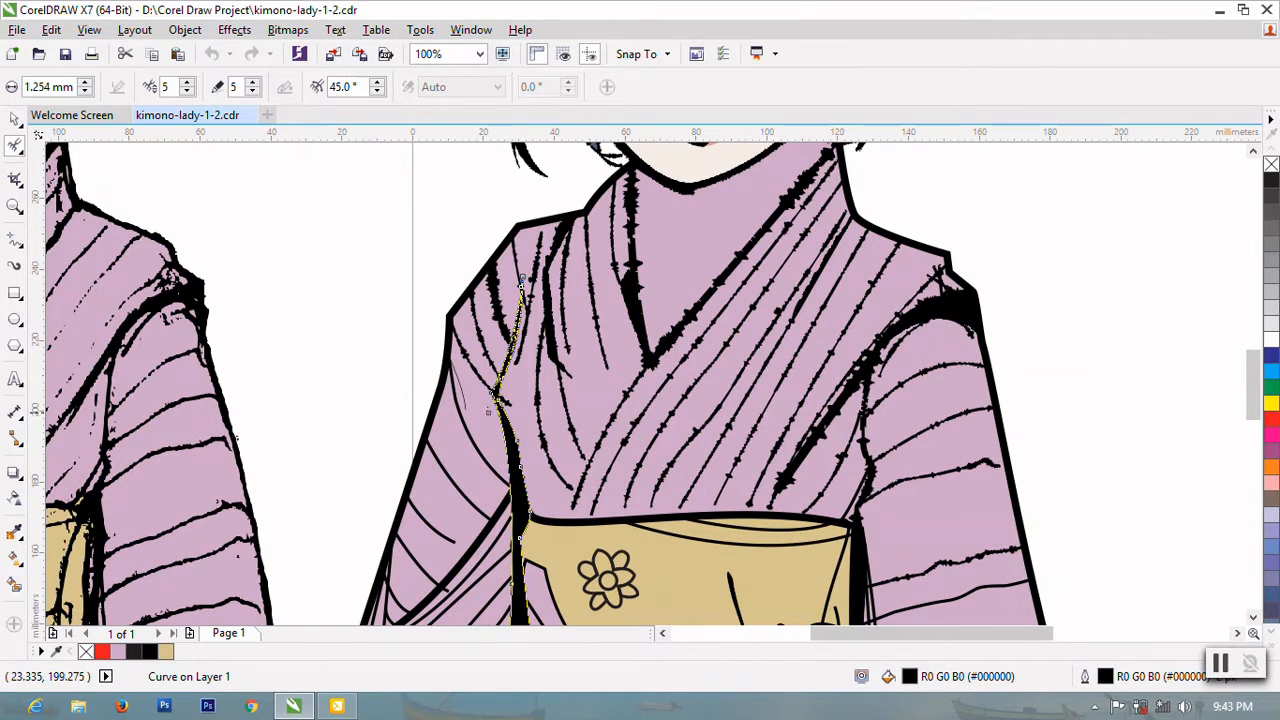
mouse_move(510, 462)
mouse_down()
mouse_move(528, 541)
mouse_move(508, 545)
mouse_move(537, 594)
mouse_move(531, 535)
mouse_move(514, 589)
mouse_move(507, 470)
mouse_up()
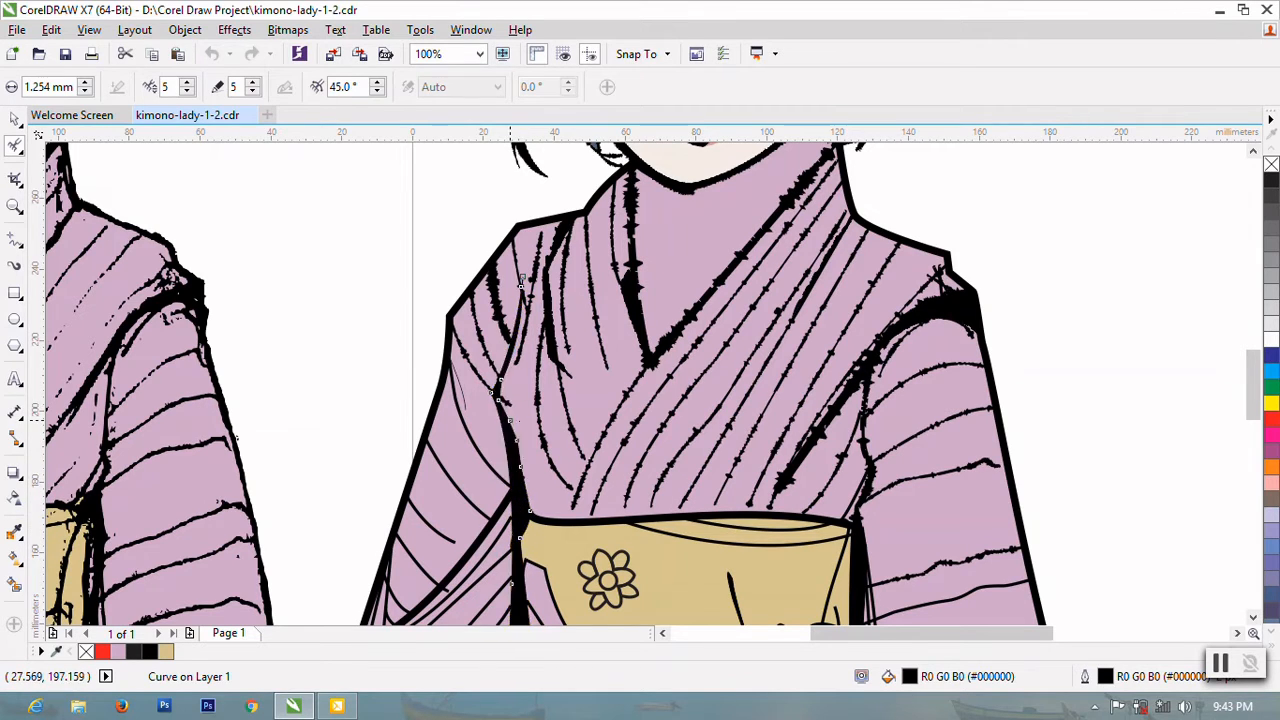
- Roughen the faint thin line at the top of the left sleeve and save the drawing
drag(460, 392, 464, 396)
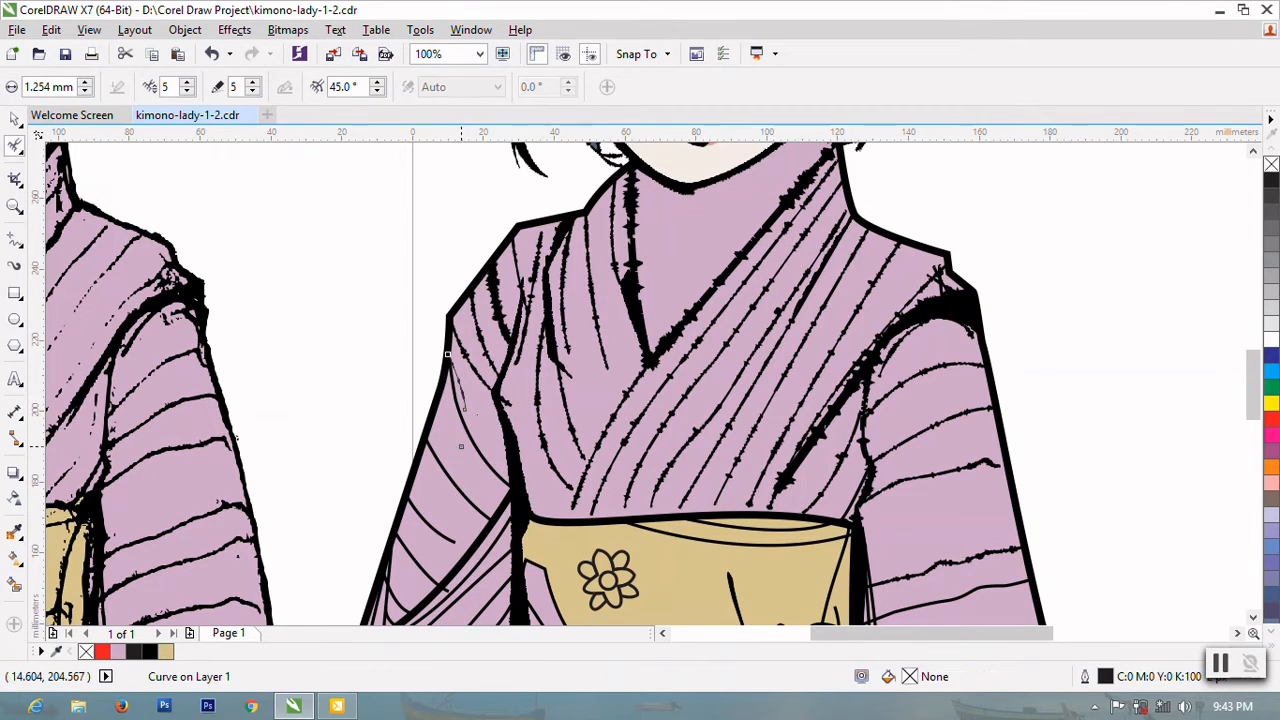
click(470, 433)
key(ctrl+s)
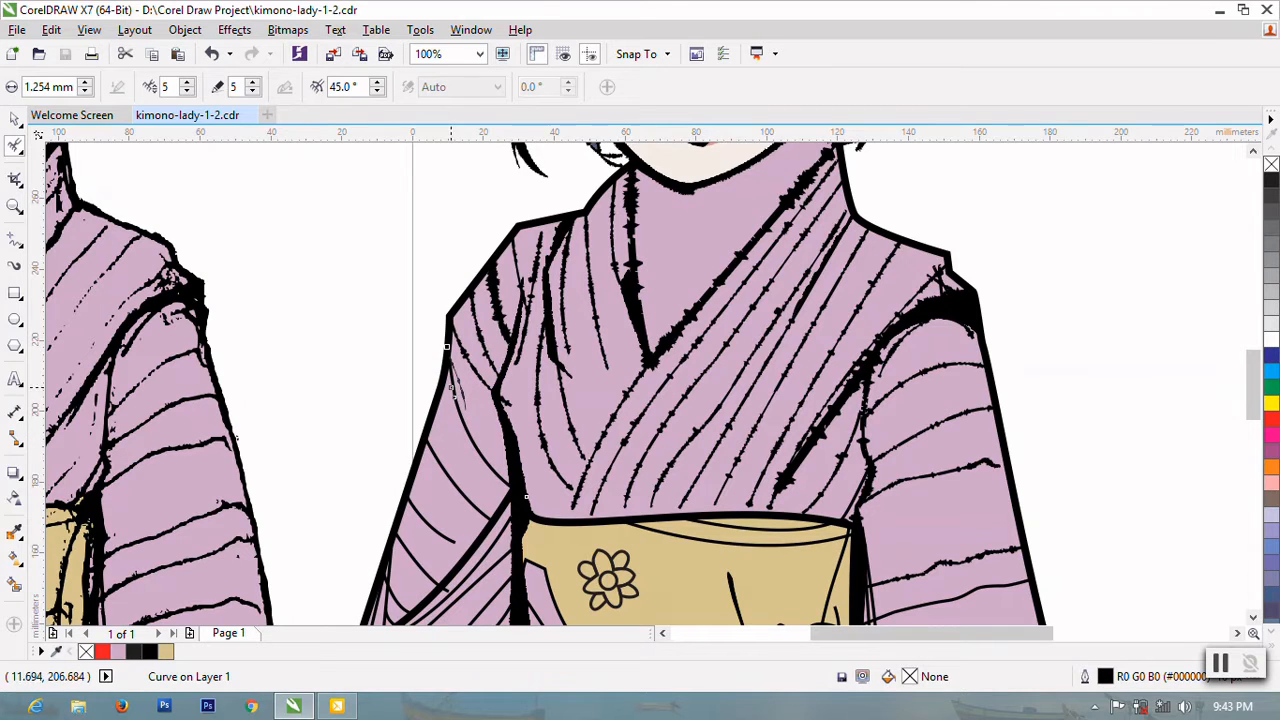
- Roughen the curved cross stripes down the left sleeve
mouse_move(451, 386)
mouse_down()
mouse_move(500, 478)
mouse_move(477, 386)
mouse_move(473, 417)
mouse_up()
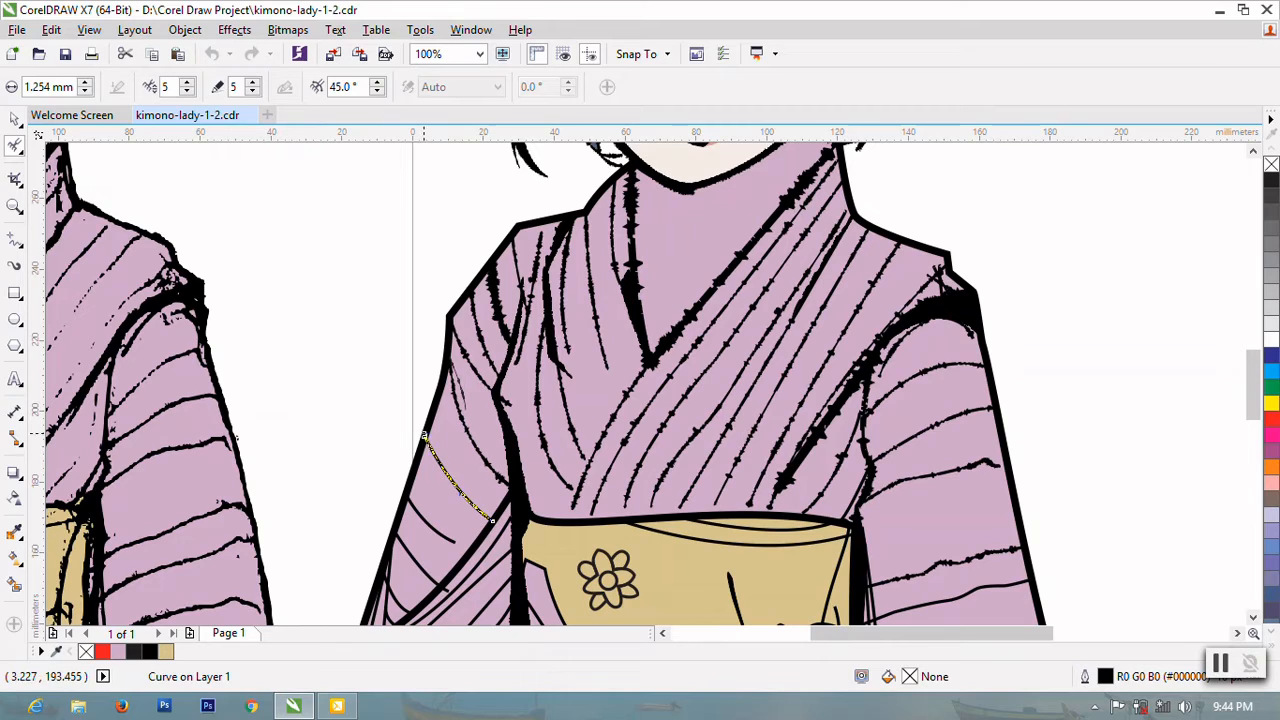
click(426, 442)
click(442, 536)
mouse_move(446, 539)
mouse_down()
mouse_move(457, 545)
mouse_move(408, 498)
mouse_up()
click(400, 548)
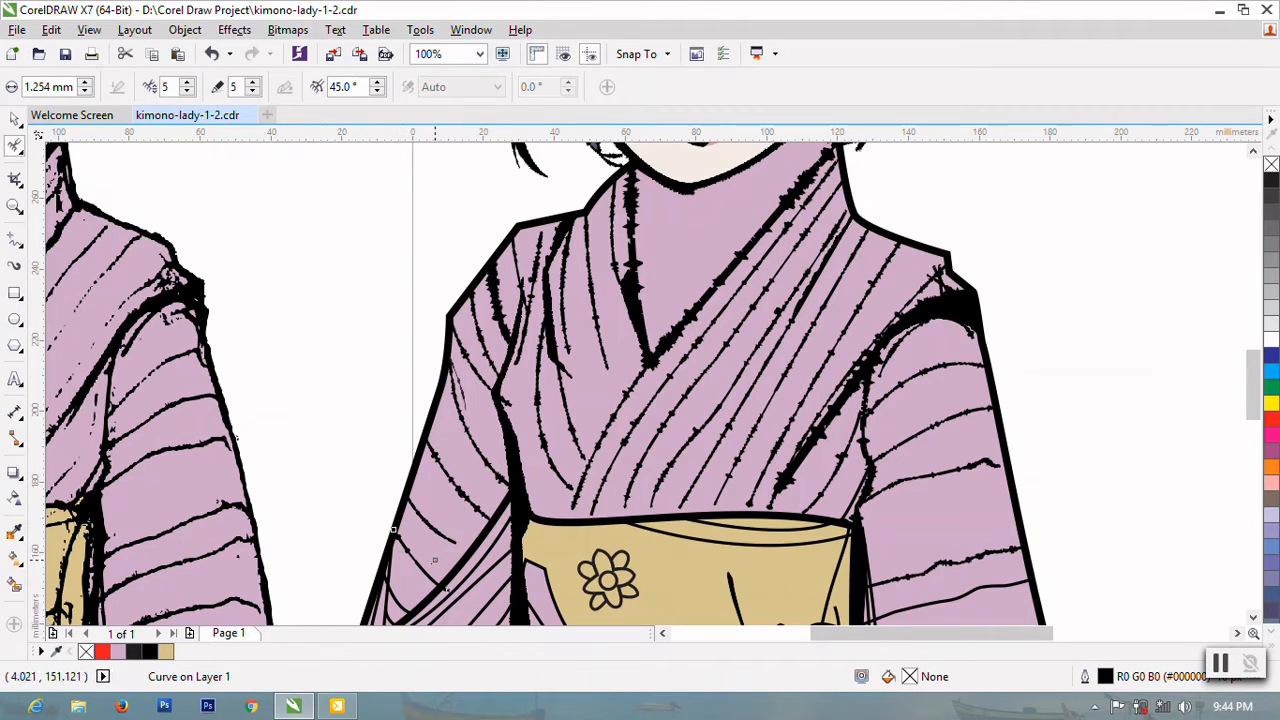
drag(422, 570, 405, 528)
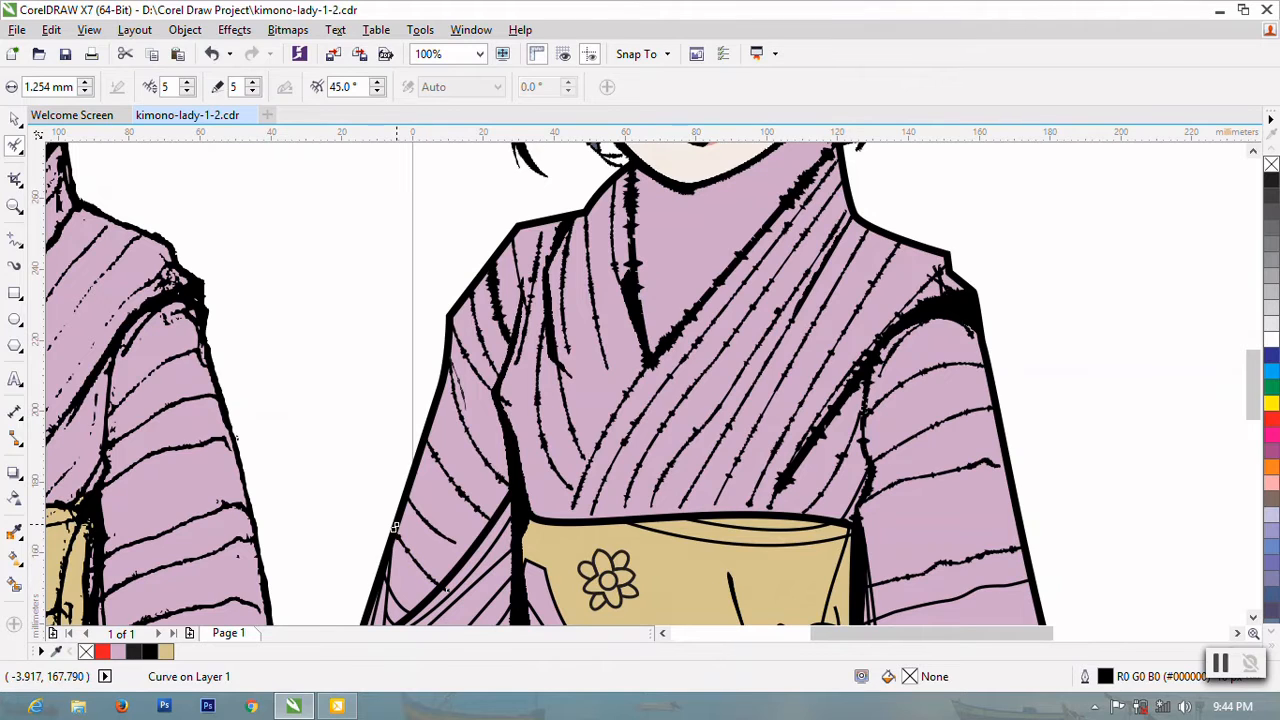
click(15, 118)
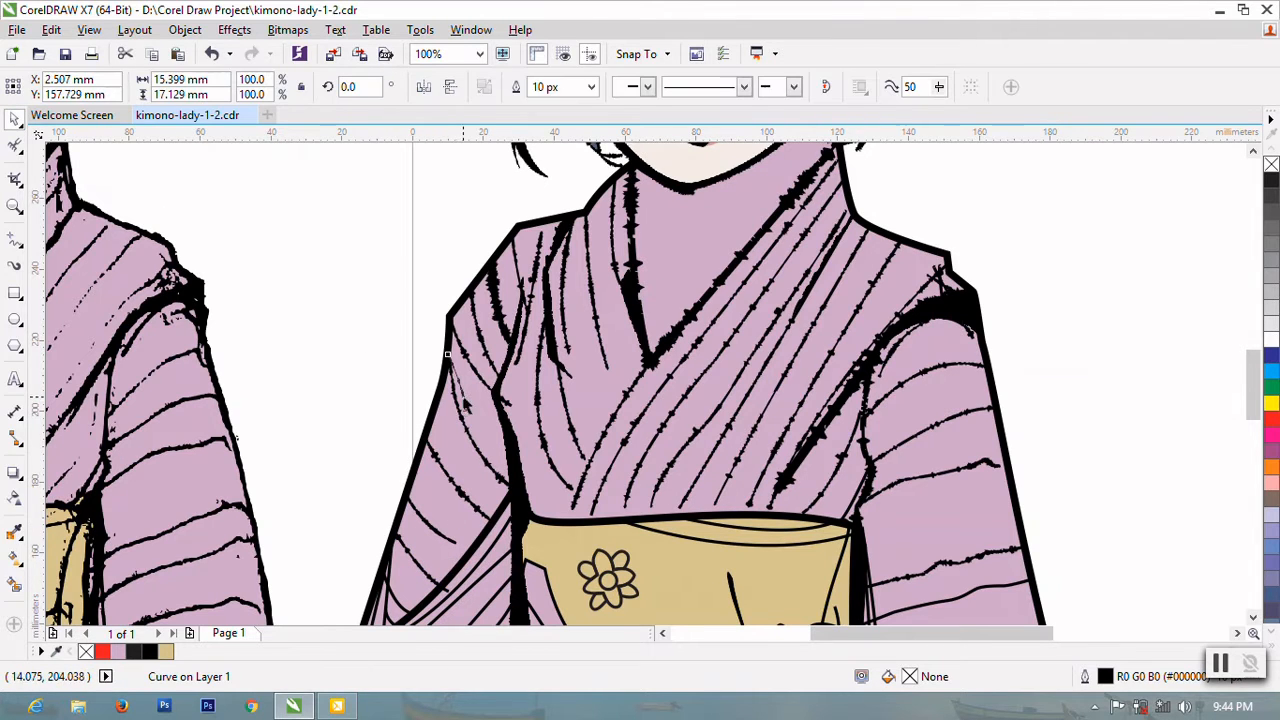
click(453, 378)
click(330, 358)
- Roughen the short lines at the lower outer end of the left sleeve, above its thick fold, with the Roughen brush
scroll(1161, 293, down, 3)
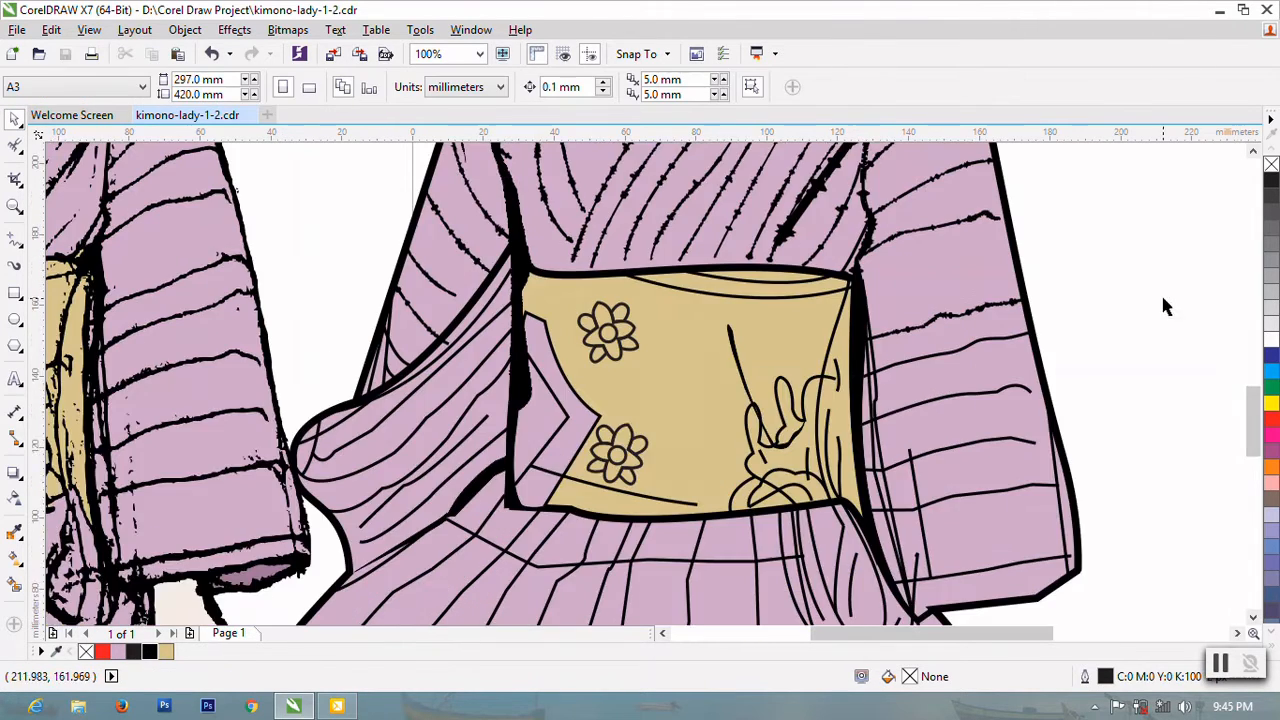
click(15, 145)
mouse_move(395, 315)
mouse_down()
mouse_move(382, 374)
mouse_move(358, 381)
mouse_move(359, 325)
mouse_up()
drag(391, 368, 389, 370)
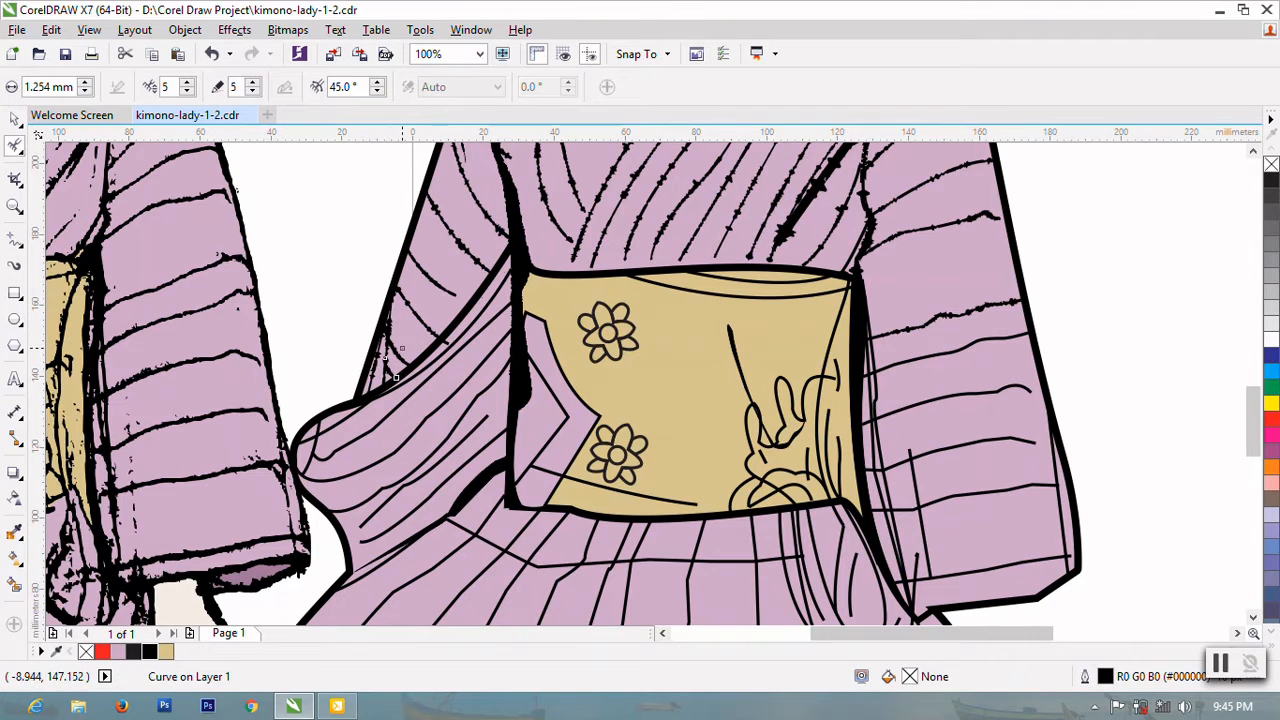
- Roughen the thick diagonal fold line running from the sash's upper corner along the left sleeve, and undo the last two stray strokes
mouse_move(491, 263)
mouse_down()
mouse_move(435, 345)
mouse_move(368, 398)
mouse_move(478, 290)
mouse_up()
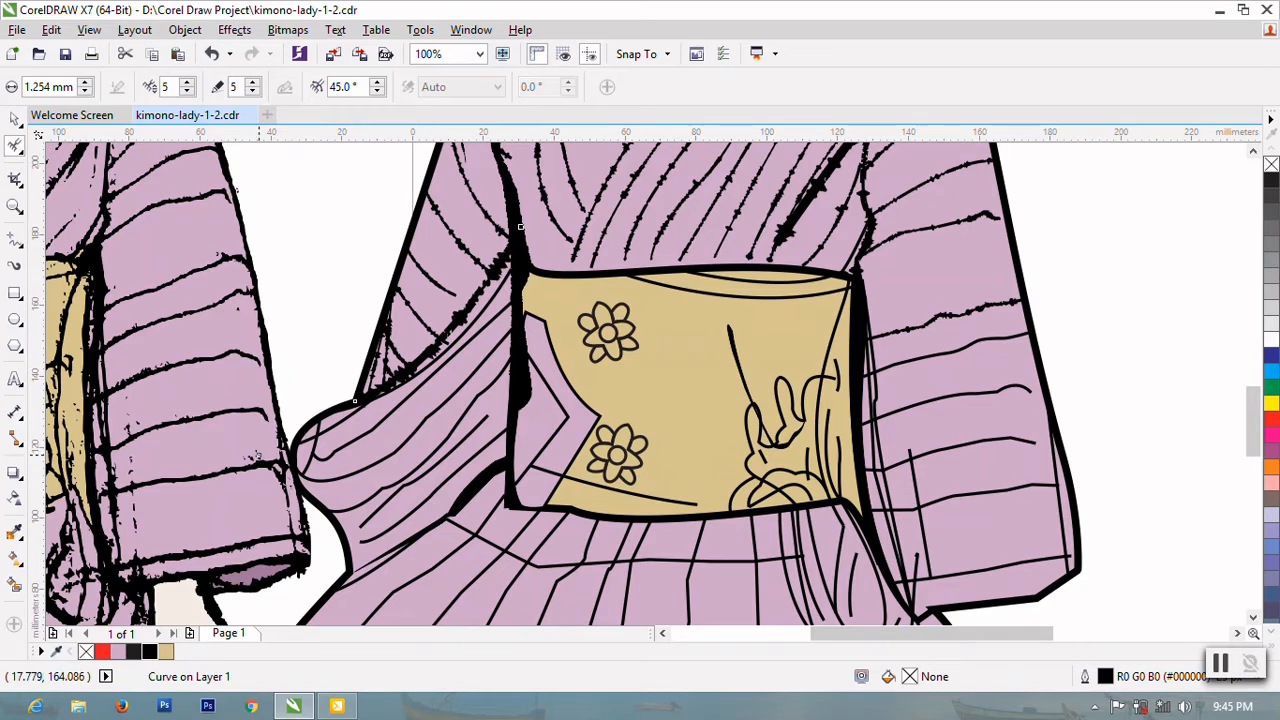
key(ctrl+z)
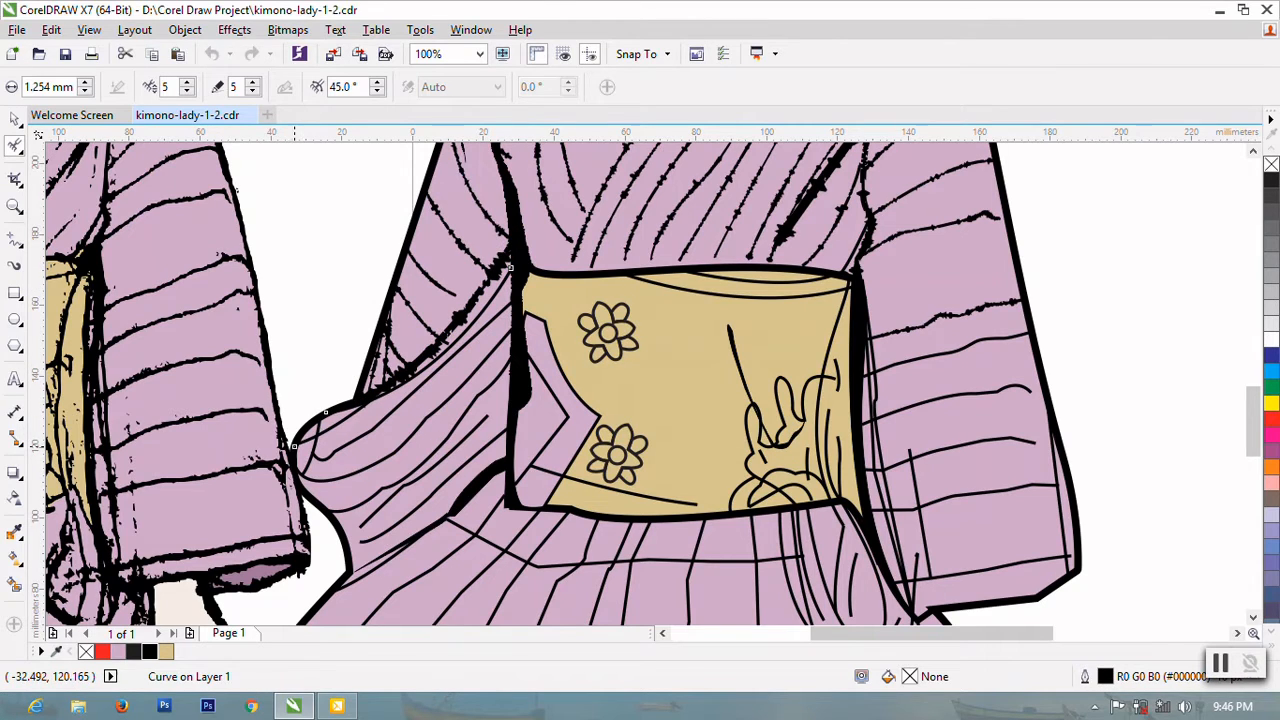
key(ctrl+z)
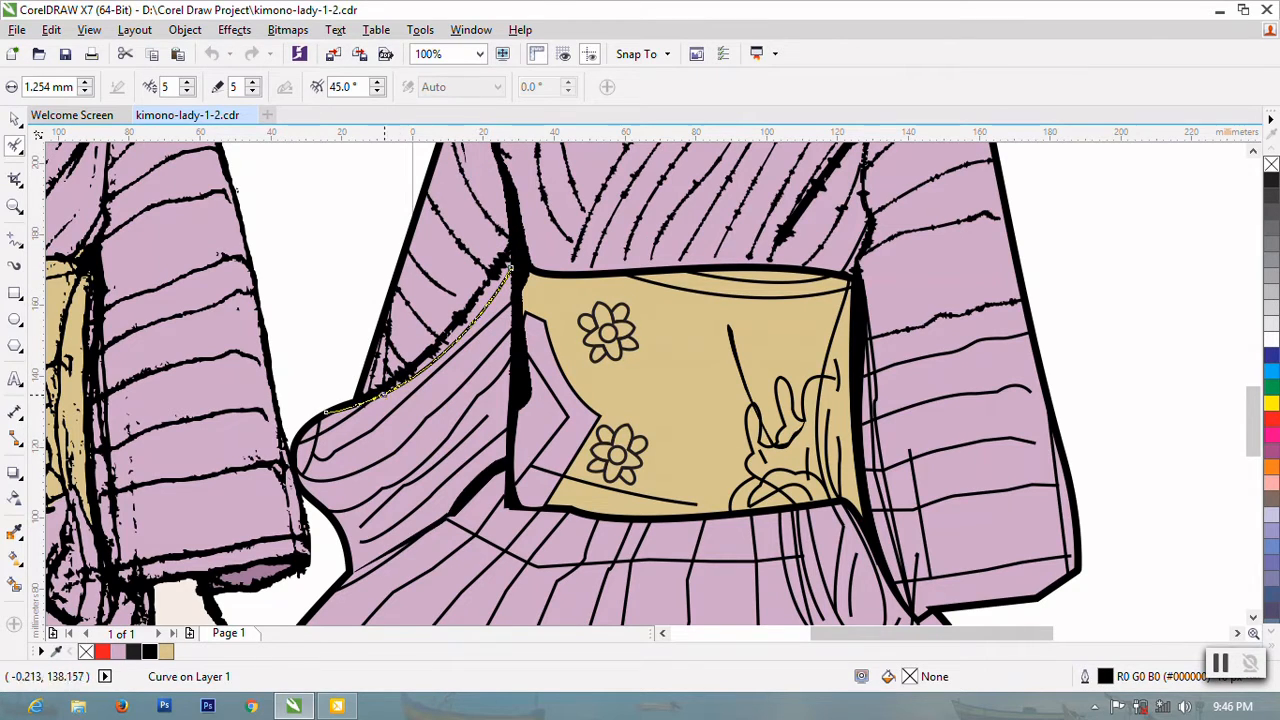
- Roughen the upper long fold lines on the flared lower part of the left sleeve, below the thick diagonal fold
key(ctrl+z)
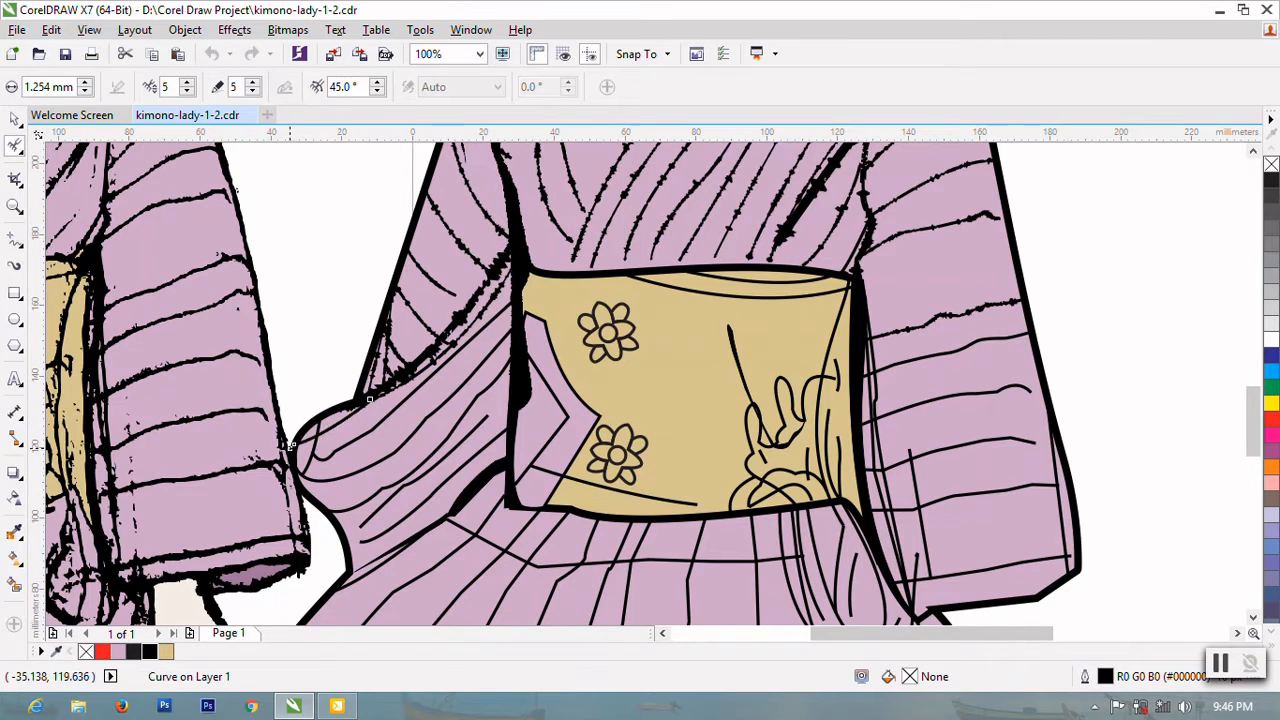
drag(336, 428, 306, 440)
key(ctrl+z)
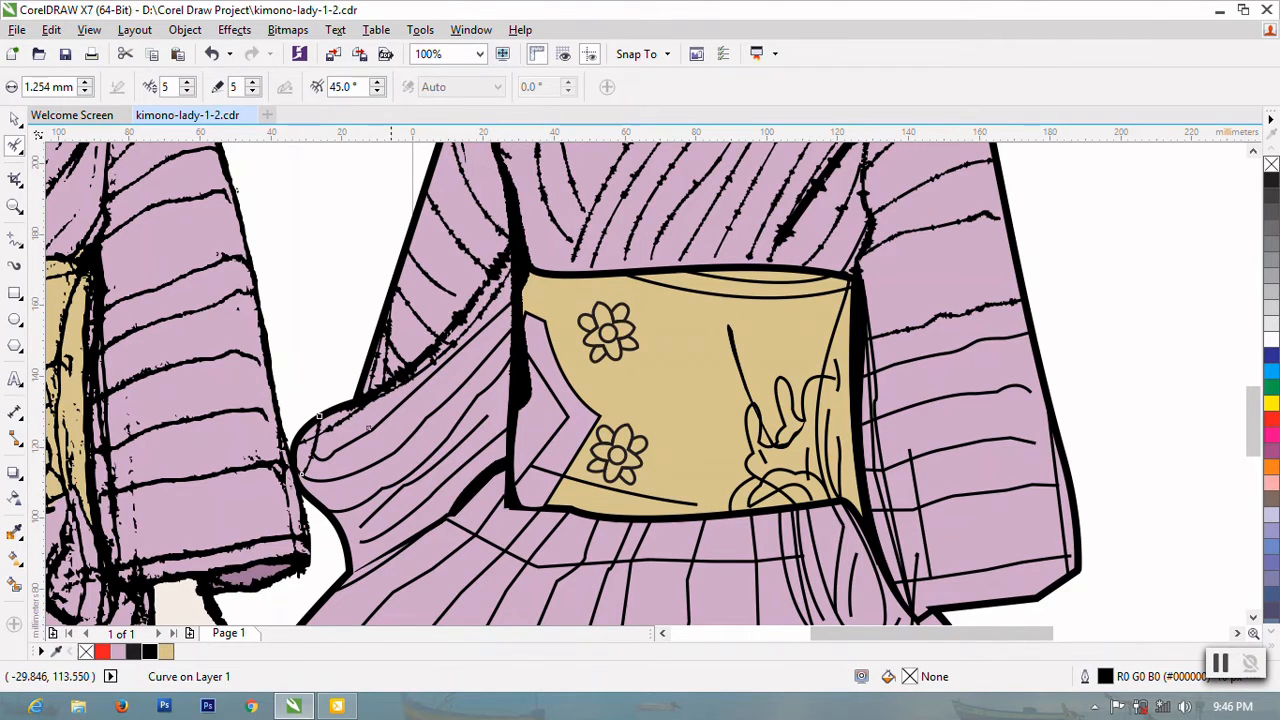
key(ctrl+z)
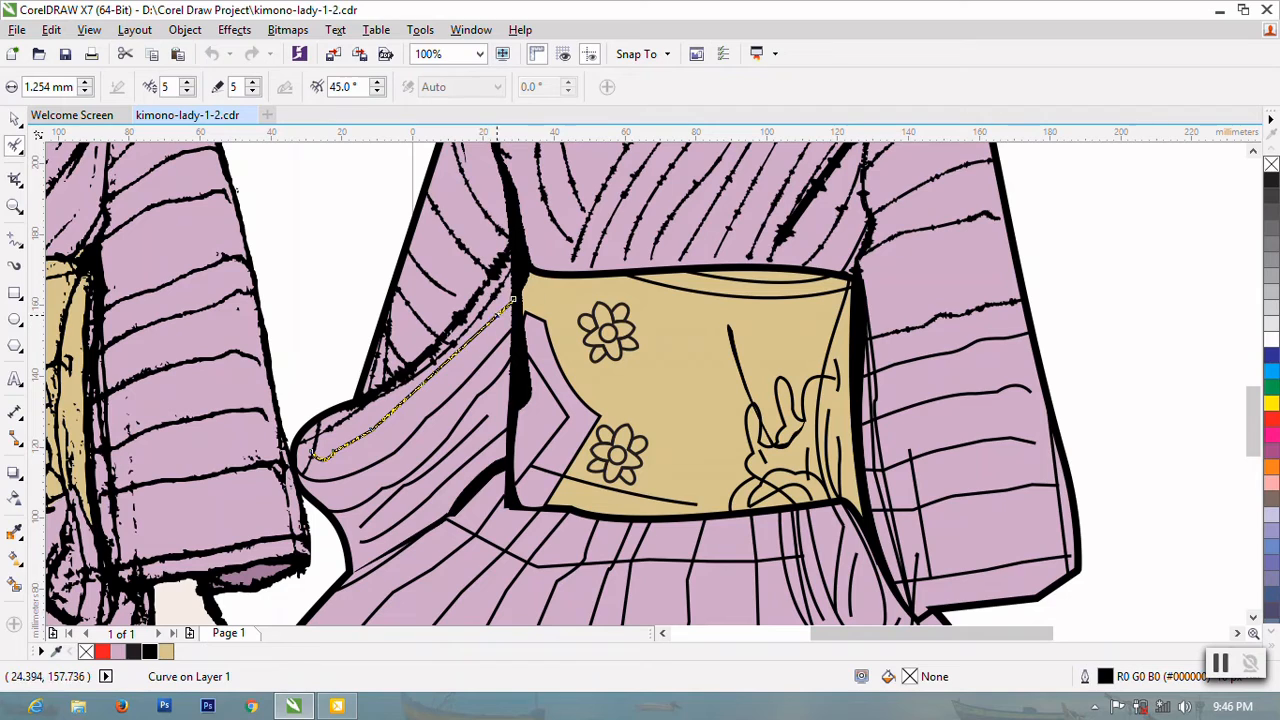
drag(461, 340, 461, 351)
key(ctrl+z)
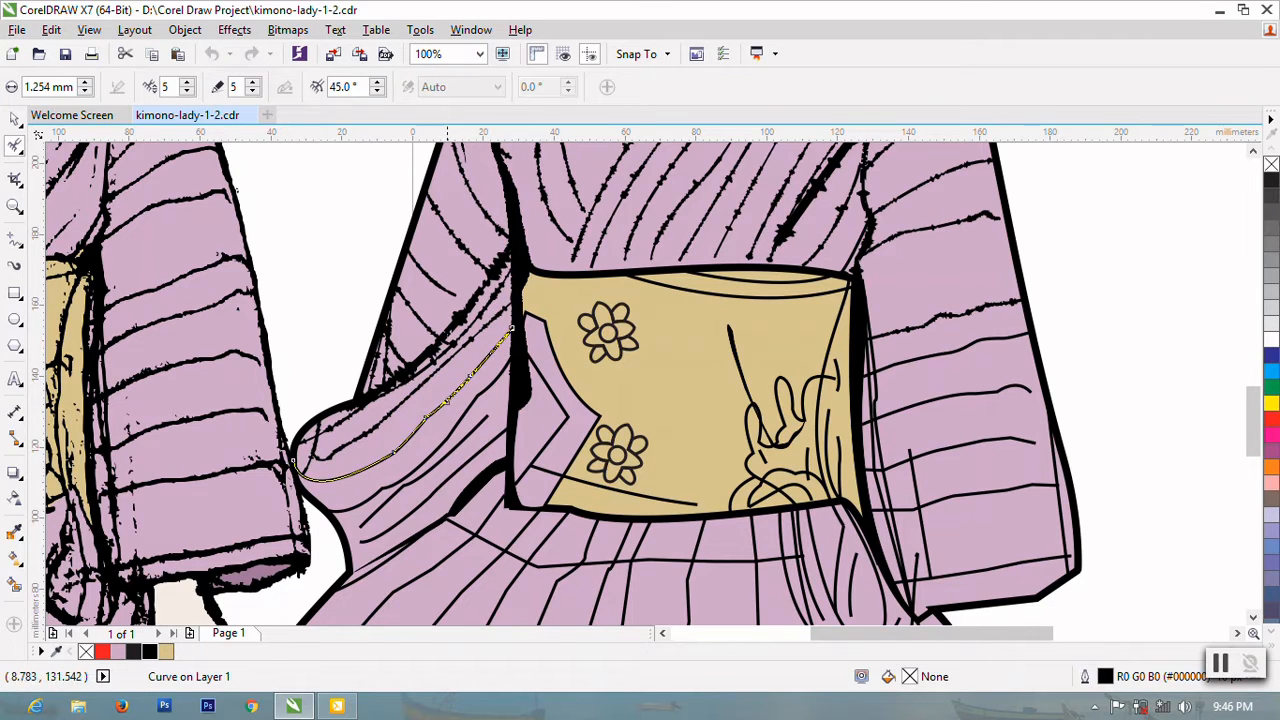
- Roughen the remaining diagonal fold lines across the flared lower left sleeve up to the sash, and save the drawing
mouse_move(299, 476)
mouse_down()
mouse_move(385, 460)
mouse_move(505, 335)
mouse_up()
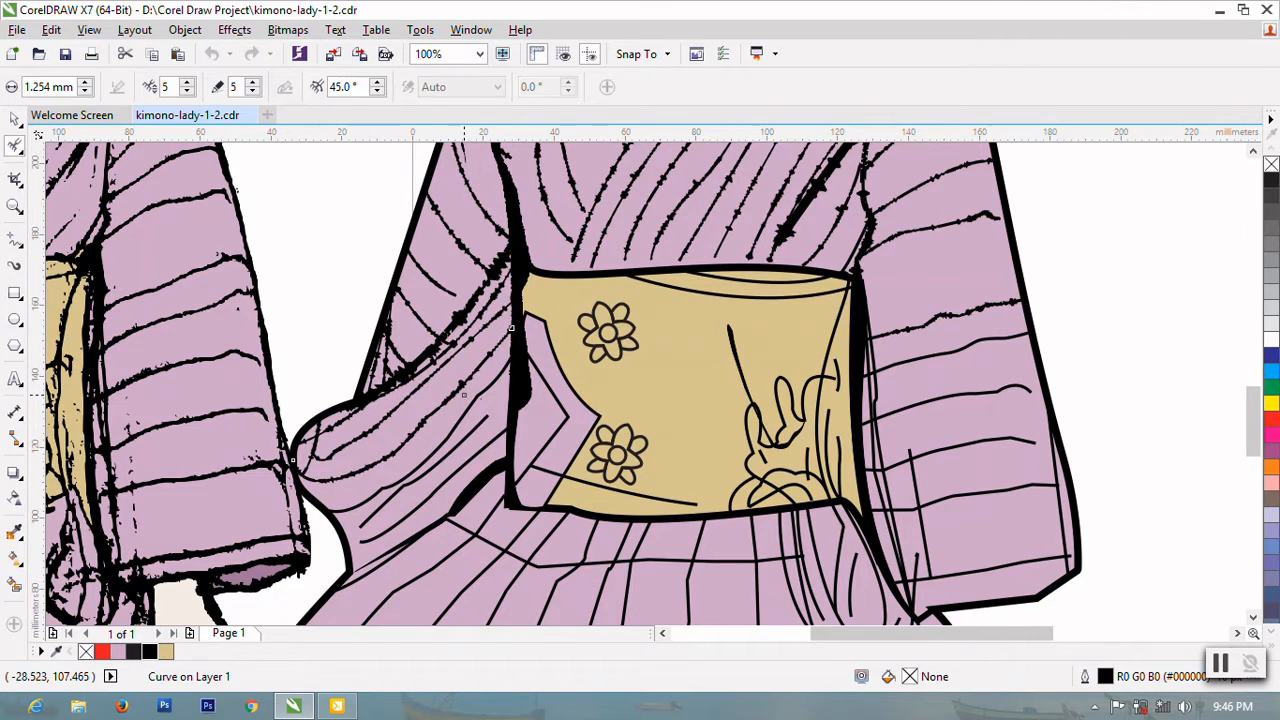
mouse_move(457, 404)
mouse_down()
mouse_move(425, 455)
mouse_move(345, 505)
mouse_up()
mouse_move(477, 430)
mouse_down()
mouse_move(366, 522)
mouse_move(485, 410)
mouse_move(401, 522)
mouse_move(349, 544)
mouse_up()
key(ctrl+s)
drag(485, 372, 537, 304)
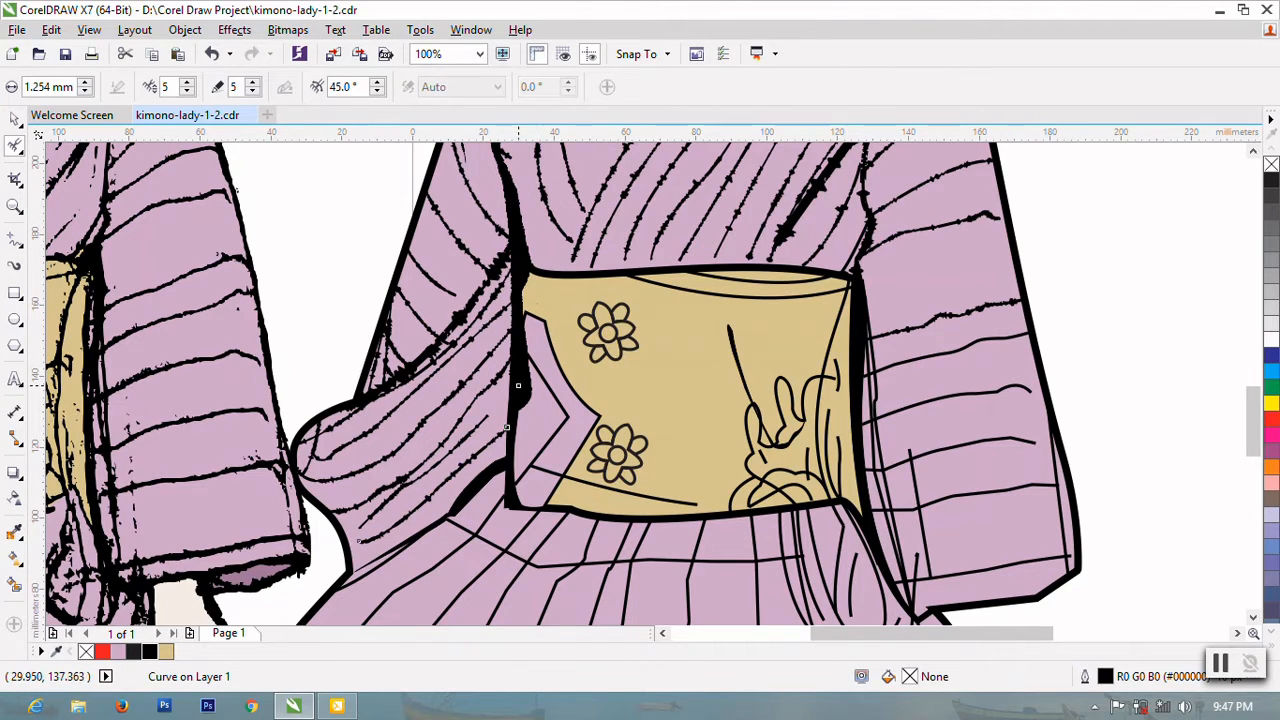
- Roughen the thick black seam along the sash's left edge, leaving the brush nib size at 1.254 mm
click(518, 385)
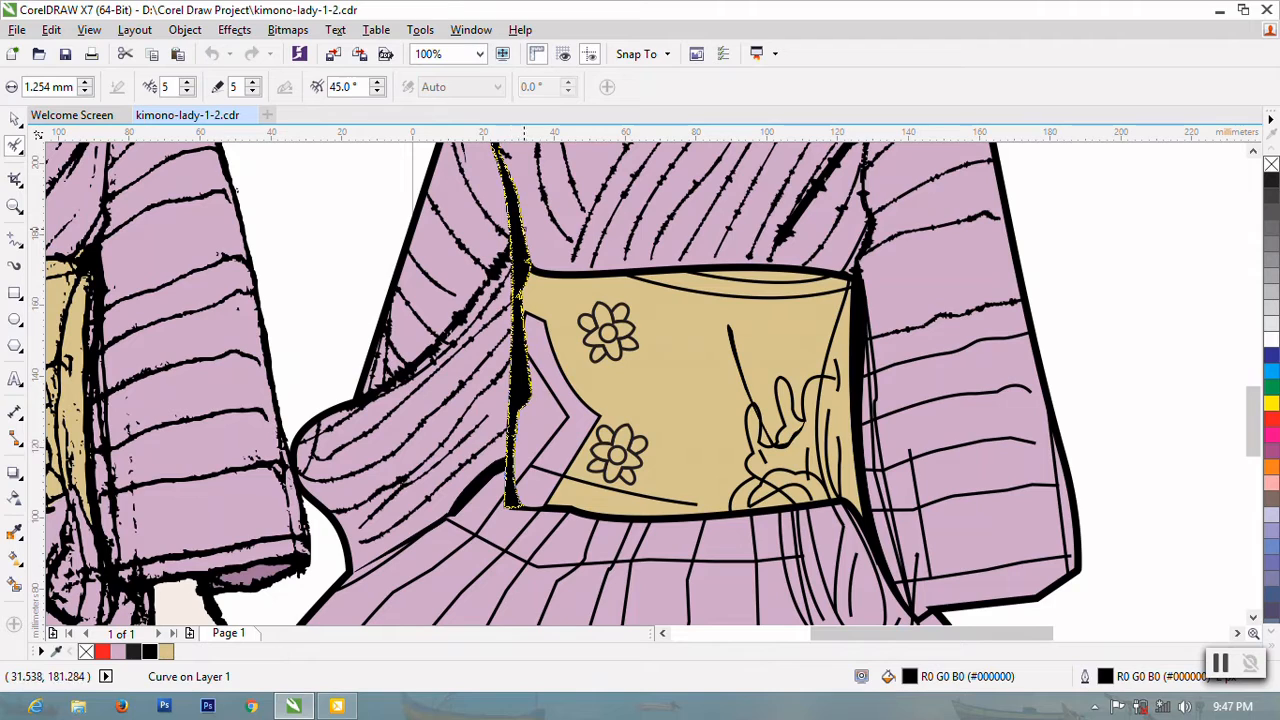
drag(504, 515, 517, 259)
double_click(85, 83)
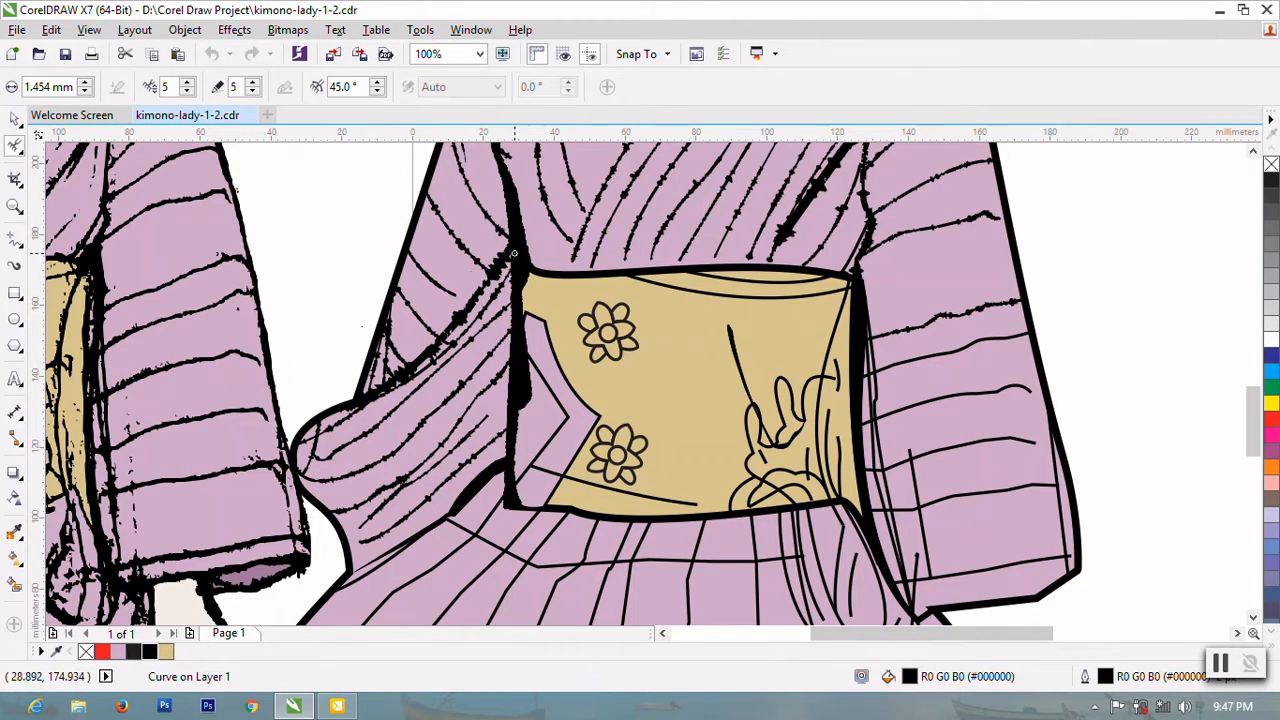
double_click(85, 92)
- Roughen the outline and inner line of the pointed lilac panel on the sash, and the thick fold at the left sleeve's base
mouse_move(561, 407)
mouse_down()
mouse_move(552, 400)
mouse_move(515, 481)
mouse_up()
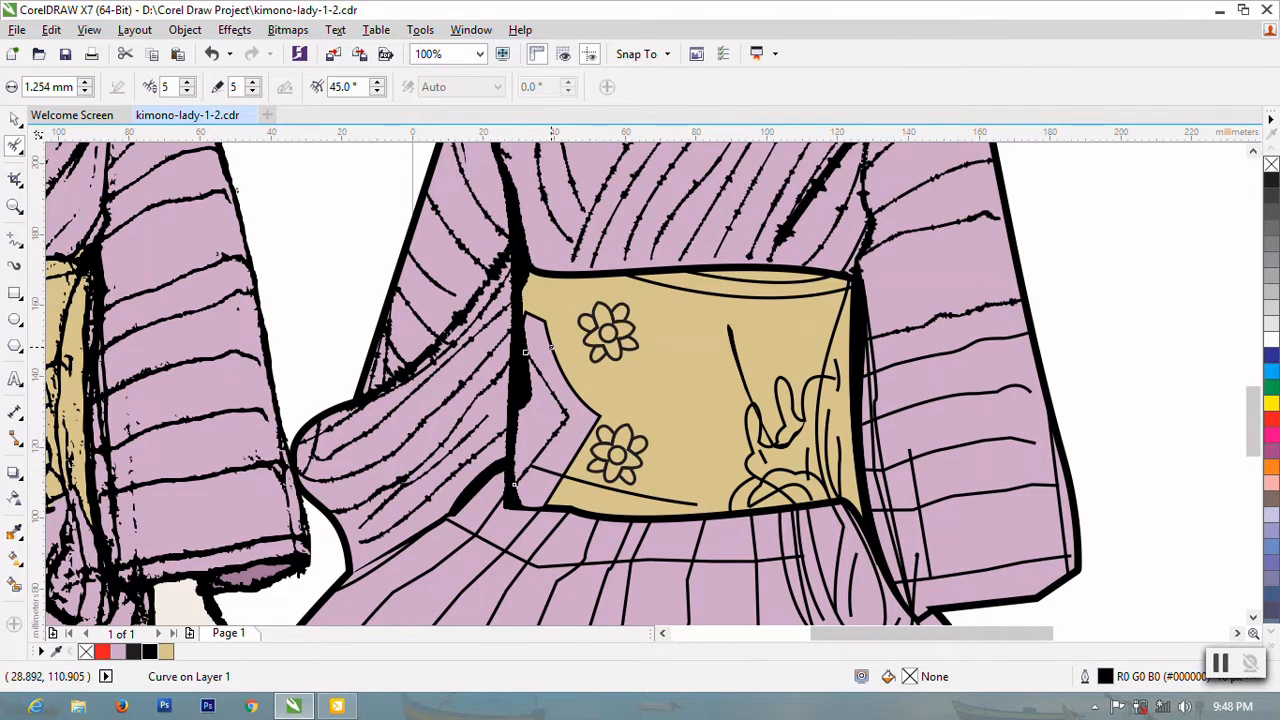
click(528, 340)
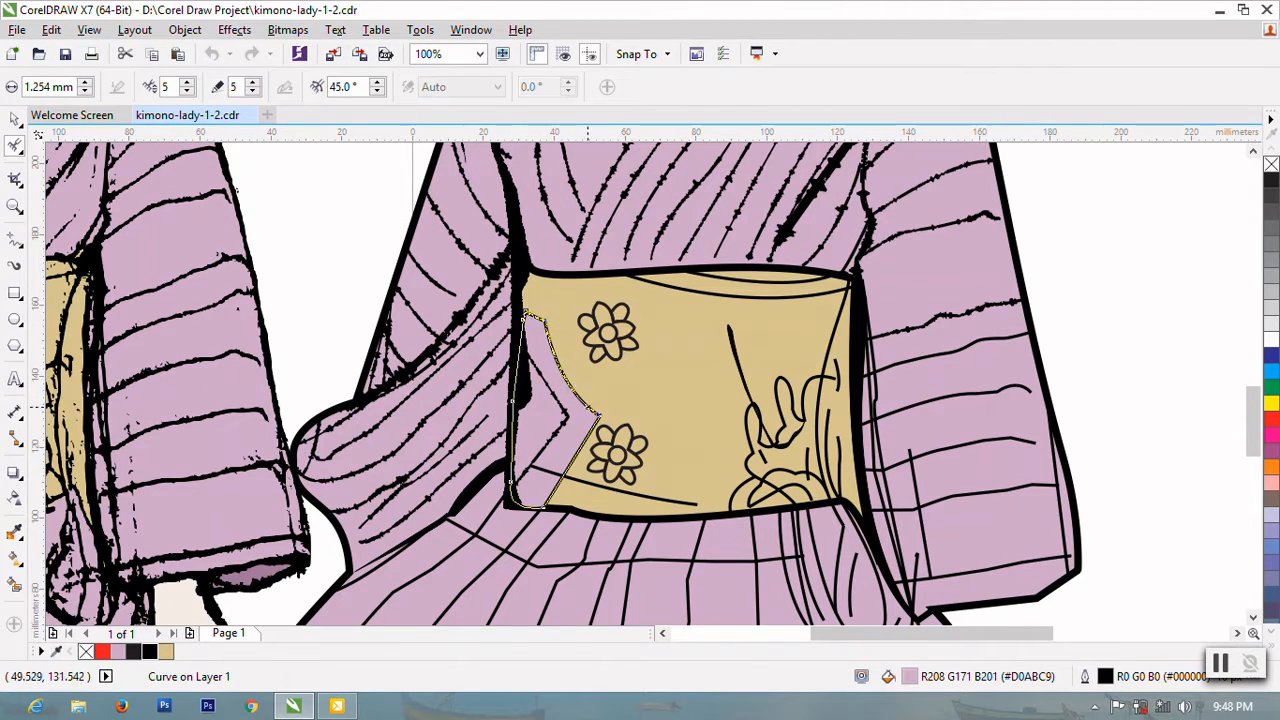
drag(533, 513, 527, 508)
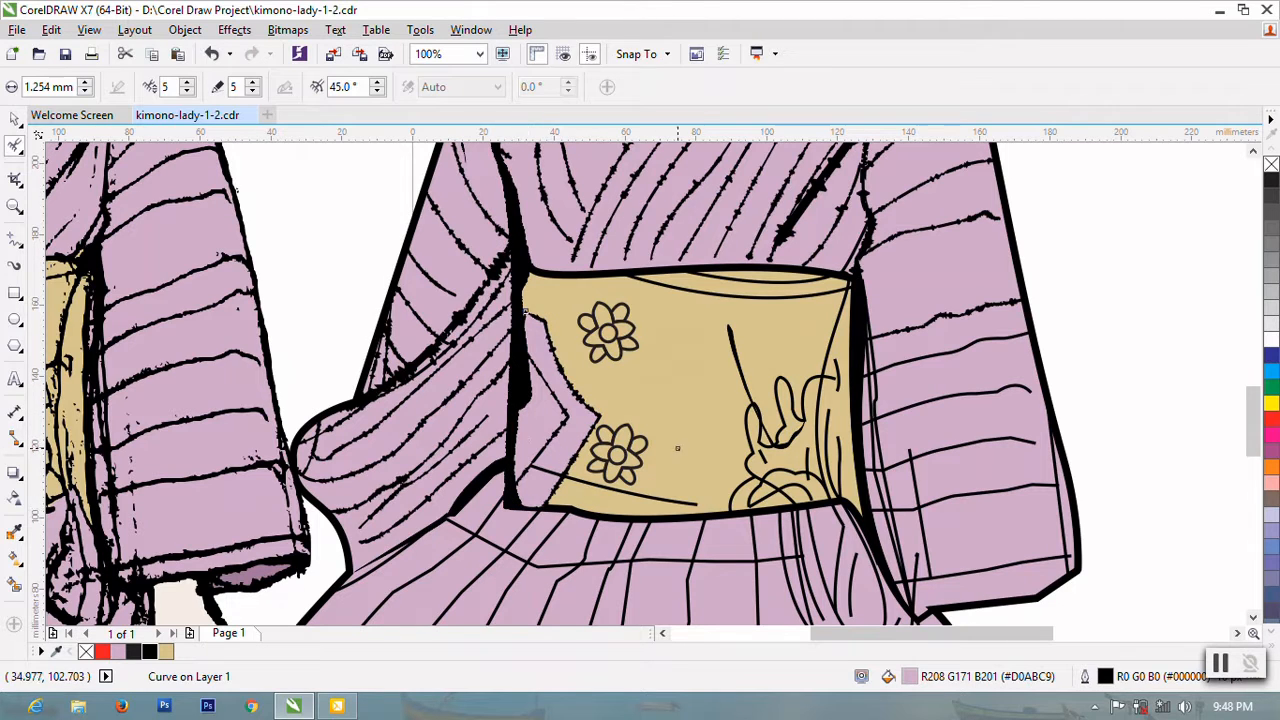
click(505, 458)
mouse_move(505, 458)
mouse_down()
mouse_move(450, 518)
mouse_move(362, 541)
mouse_move(456, 520)
mouse_move(488, 463)
mouse_up()
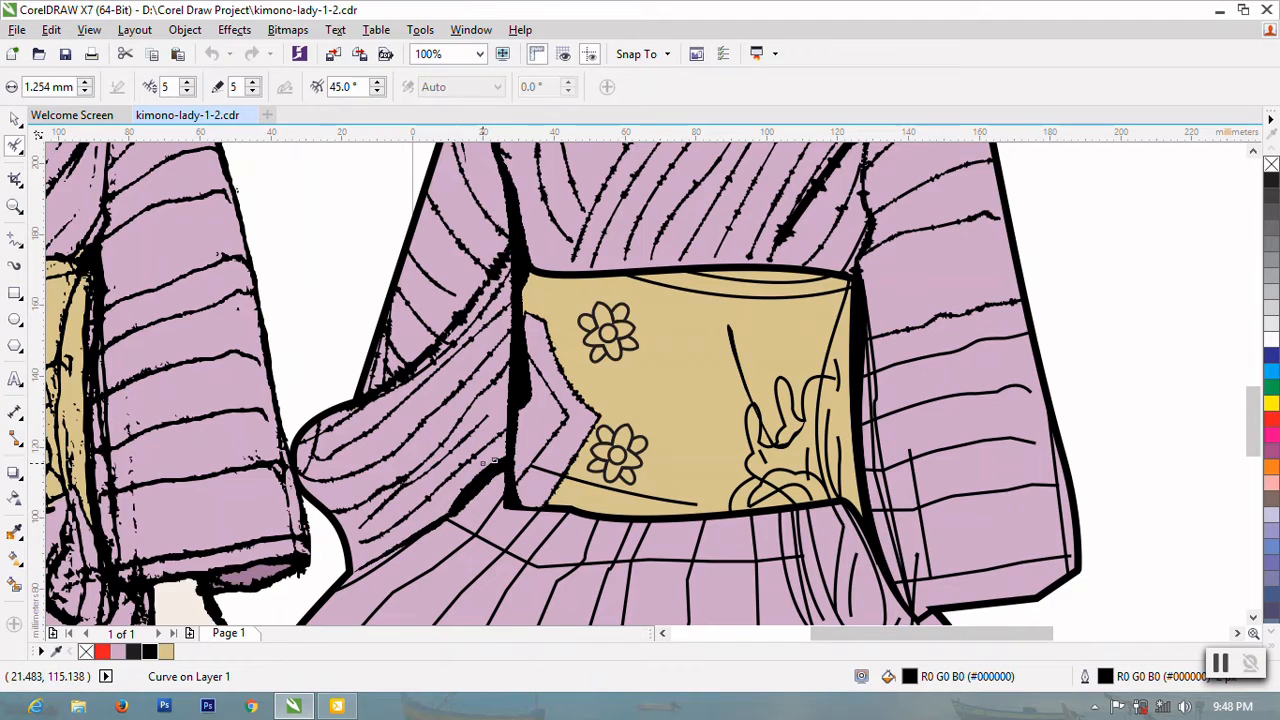
- Roughen the sash's outer outline, the two curved lines under its top edge and the slanted line near its right edge
click(555, 360)
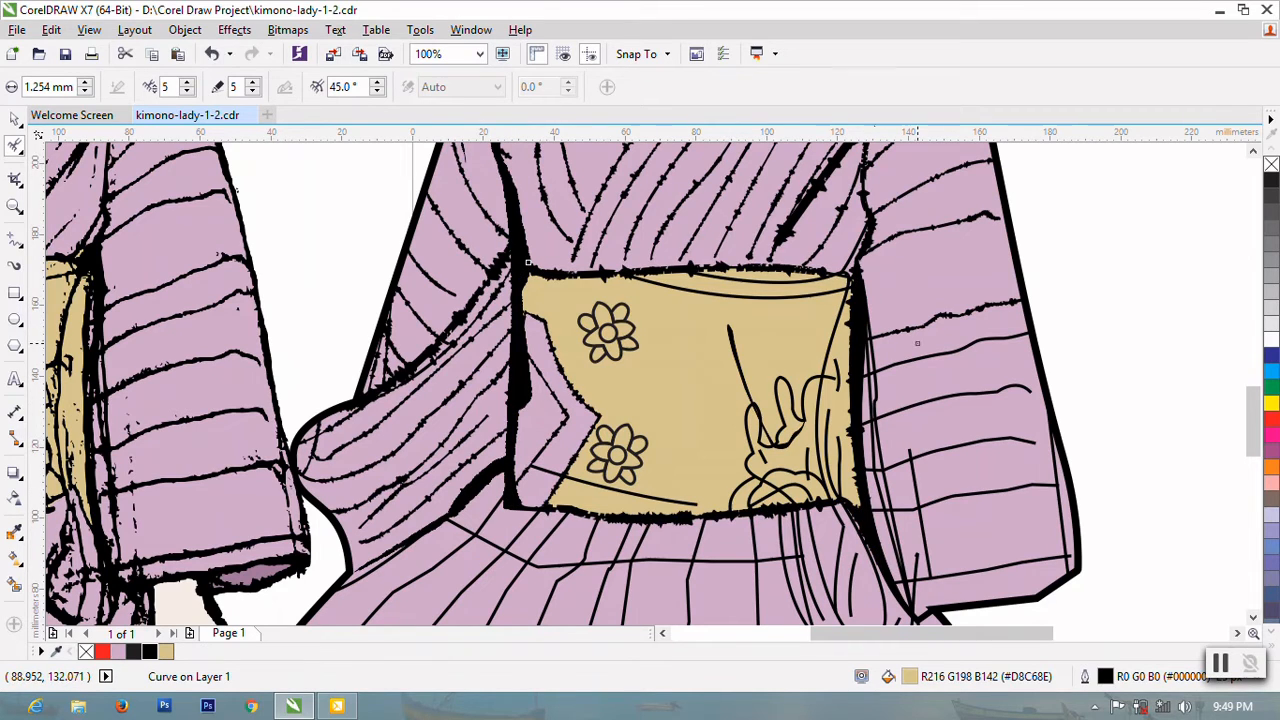
click(720, 278)
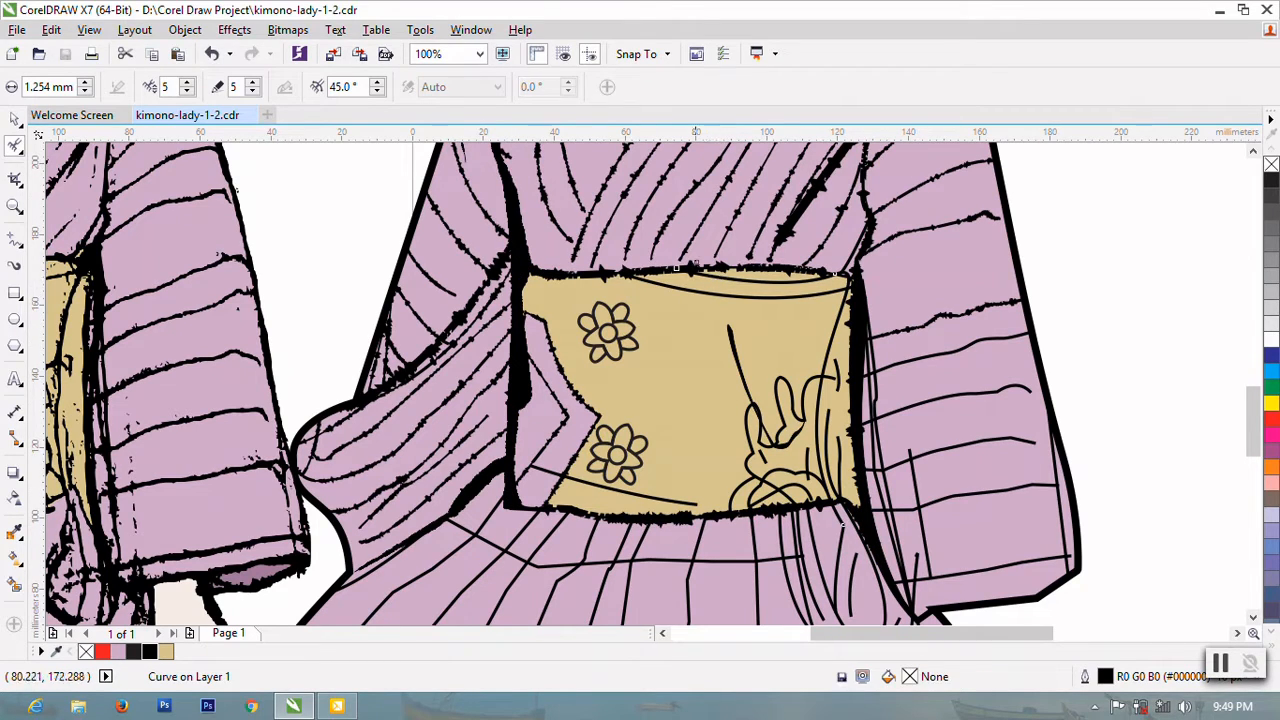
mouse_move(718, 275)
mouse_down()
mouse_move(850, 276)
mouse_move(815, 421)
mouse_up()
drag(841, 524, 843, 525)
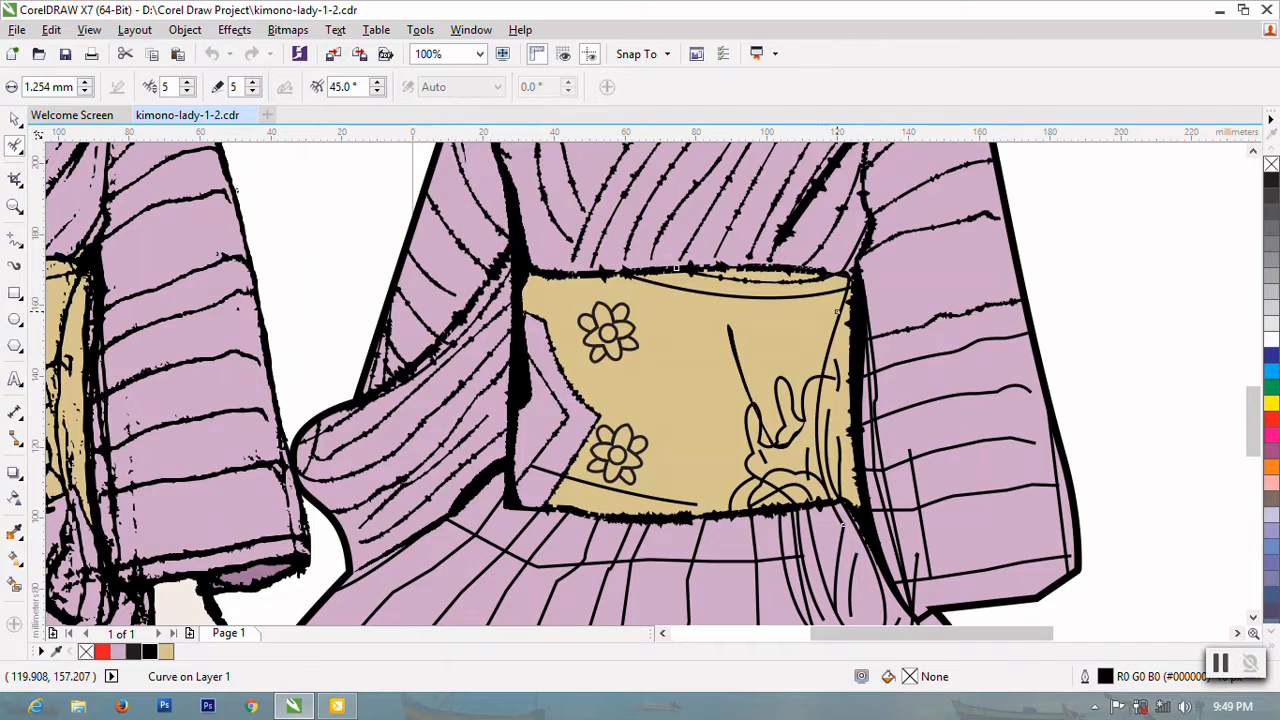
click(755, 299)
drag(804, 296, 655, 282)
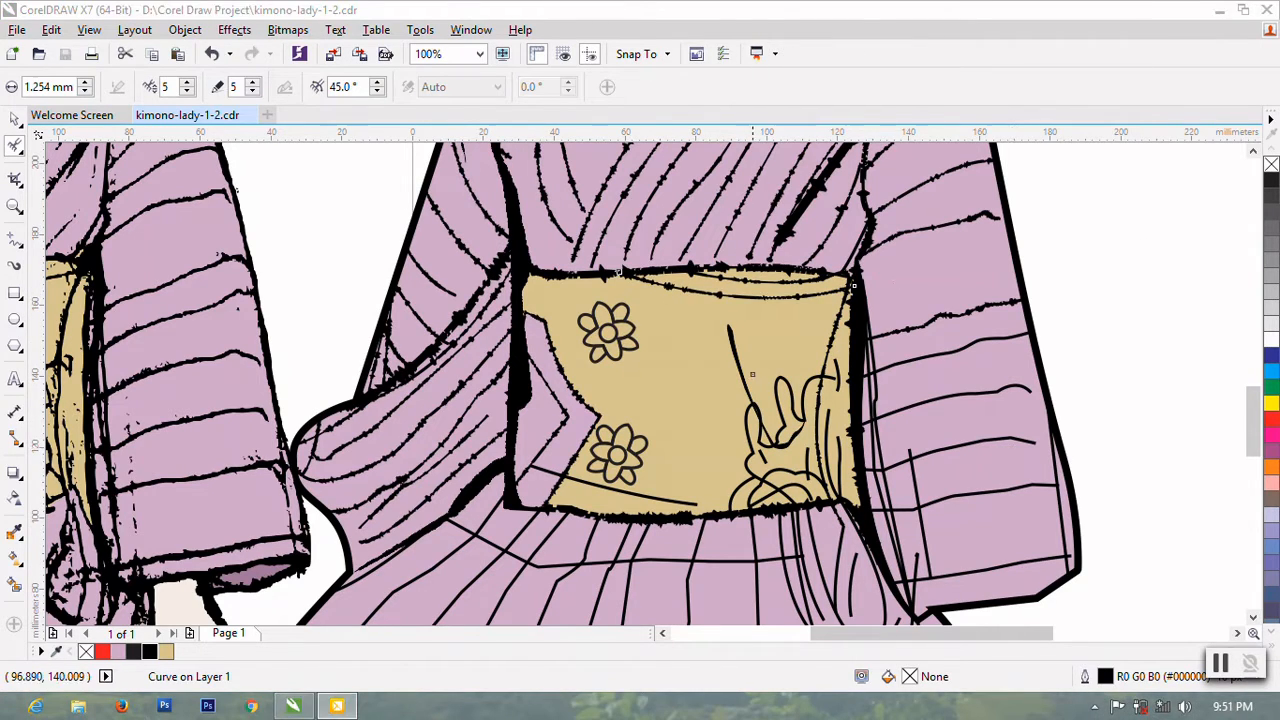
- Roughen the slanted line above the hand motif on the sash and the hand's finger outline
click(729, 334)
mouse_move(729, 334)
mouse_down()
mouse_move(797, 433)
mouse_move(756, 434)
mouse_up()
click(808, 390)
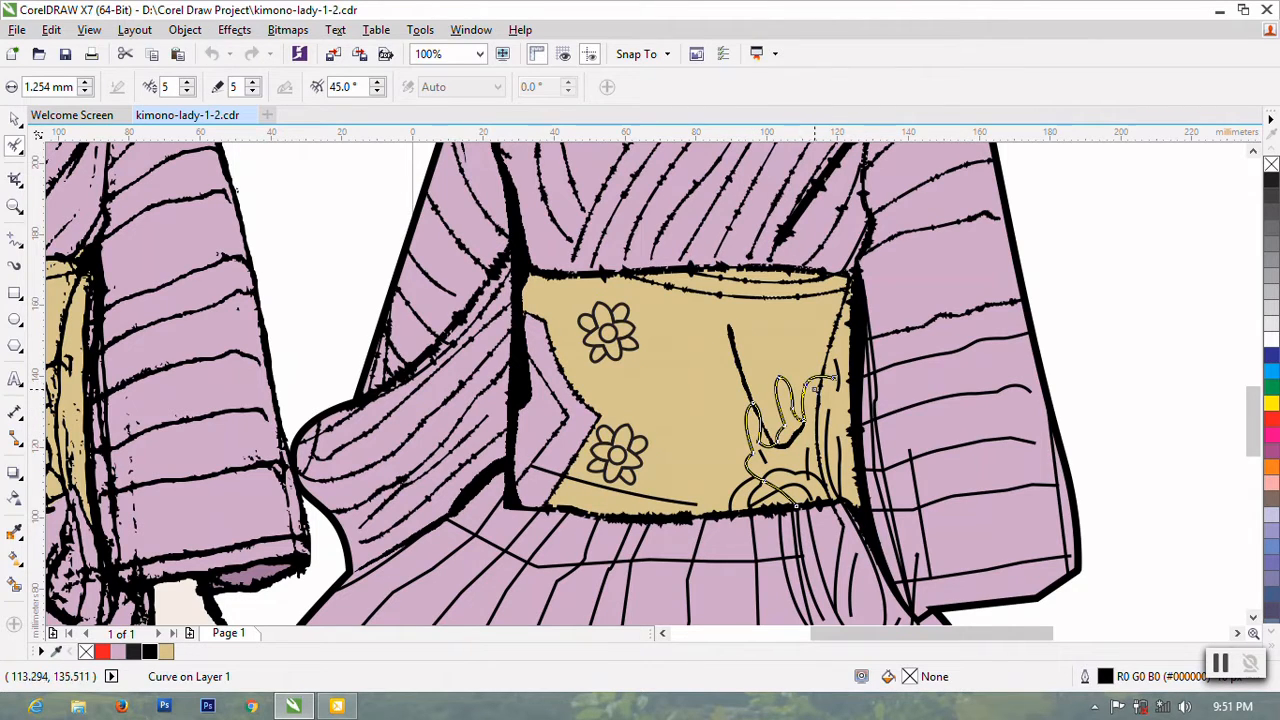
drag(763, 454, 790, 497)
click(759, 452)
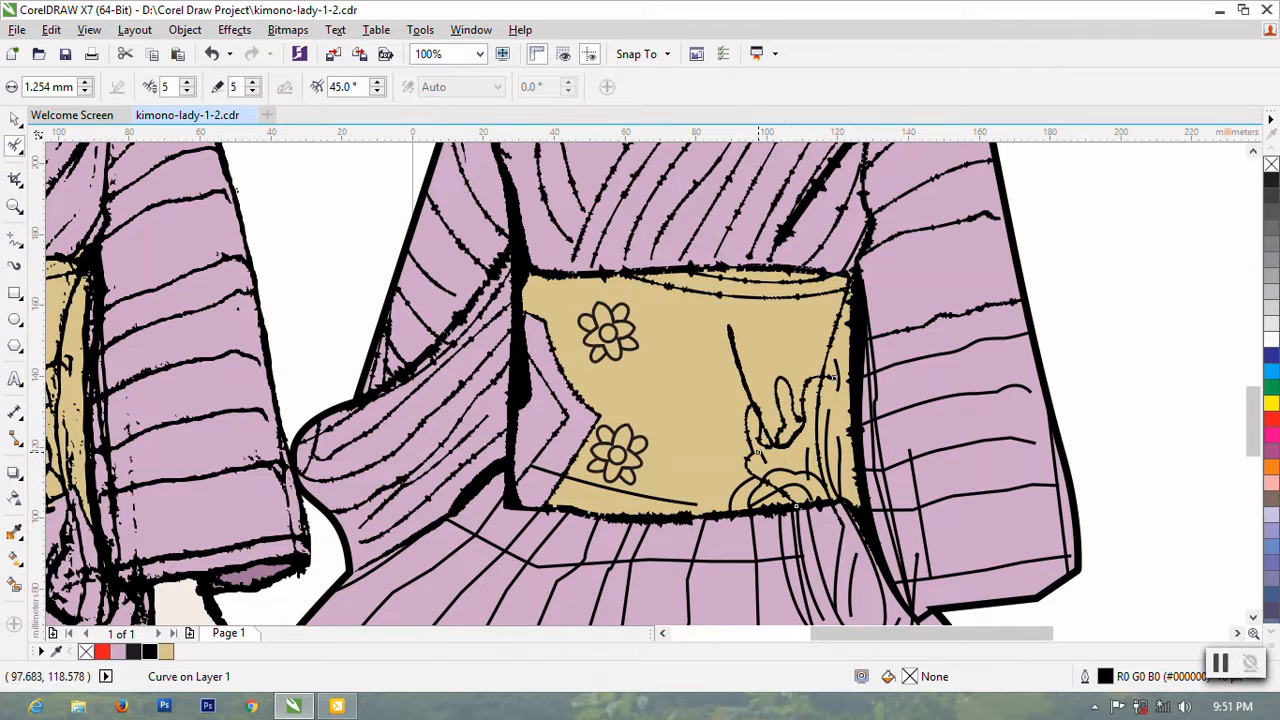
- Roughen the nested arcs beneath the hand motif and the short vertical folds beside it at the sash's right side
mouse_move(760, 451)
mouse_down()
mouse_move(761, 472)
mouse_move(727, 507)
mouse_up()
click(743, 482)
click(754, 490)
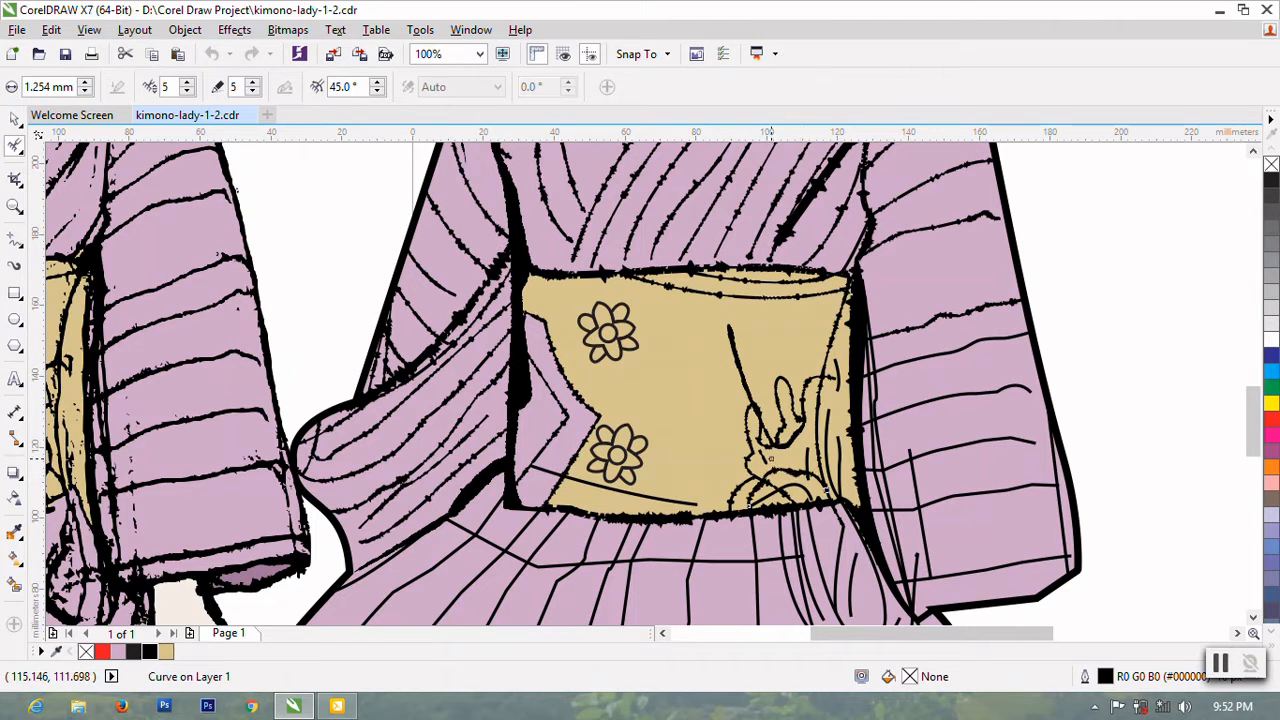
click(801, 489)
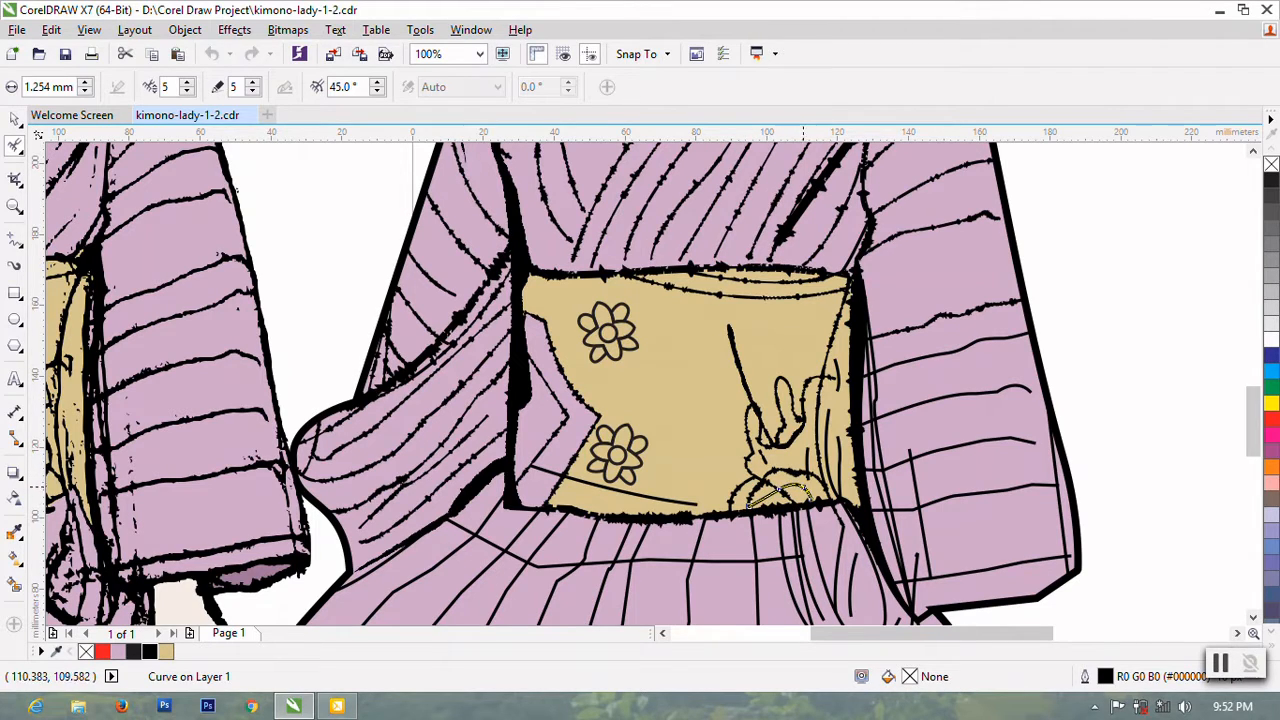
drag(778, 486, 809, 499)
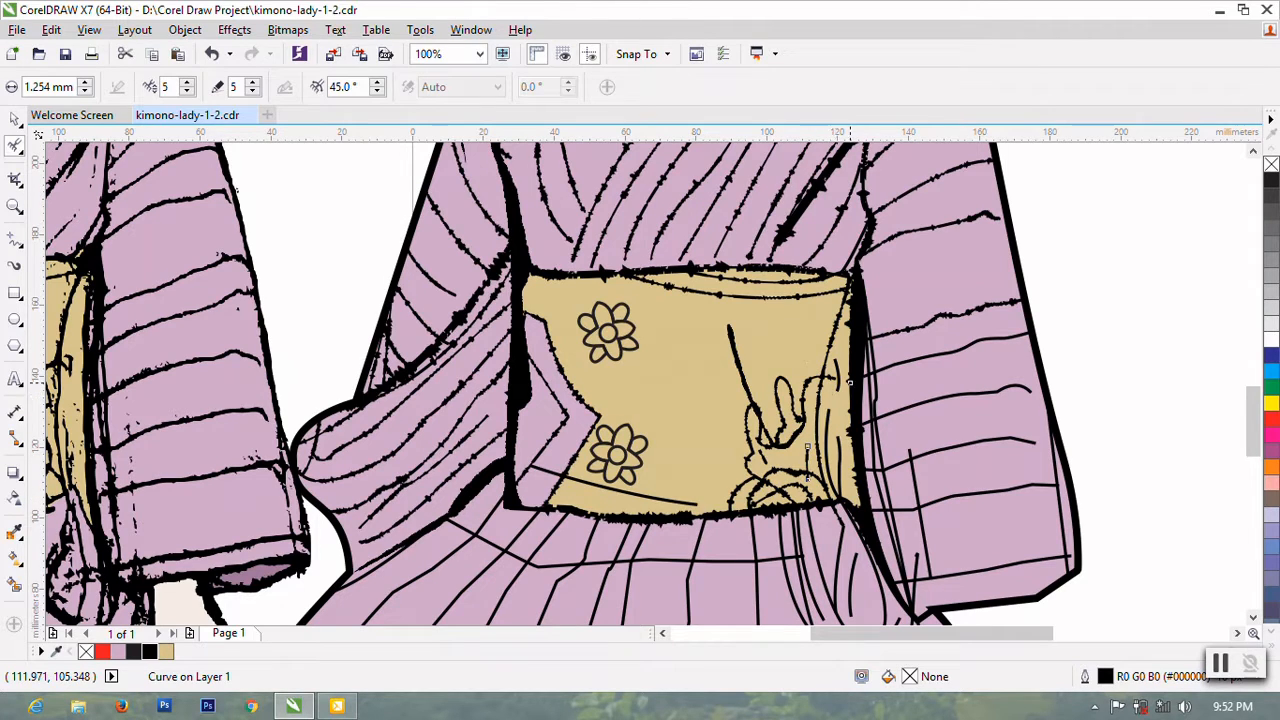
drag(837, 367, 834, 495)
drag(835, 425, 838, 433)
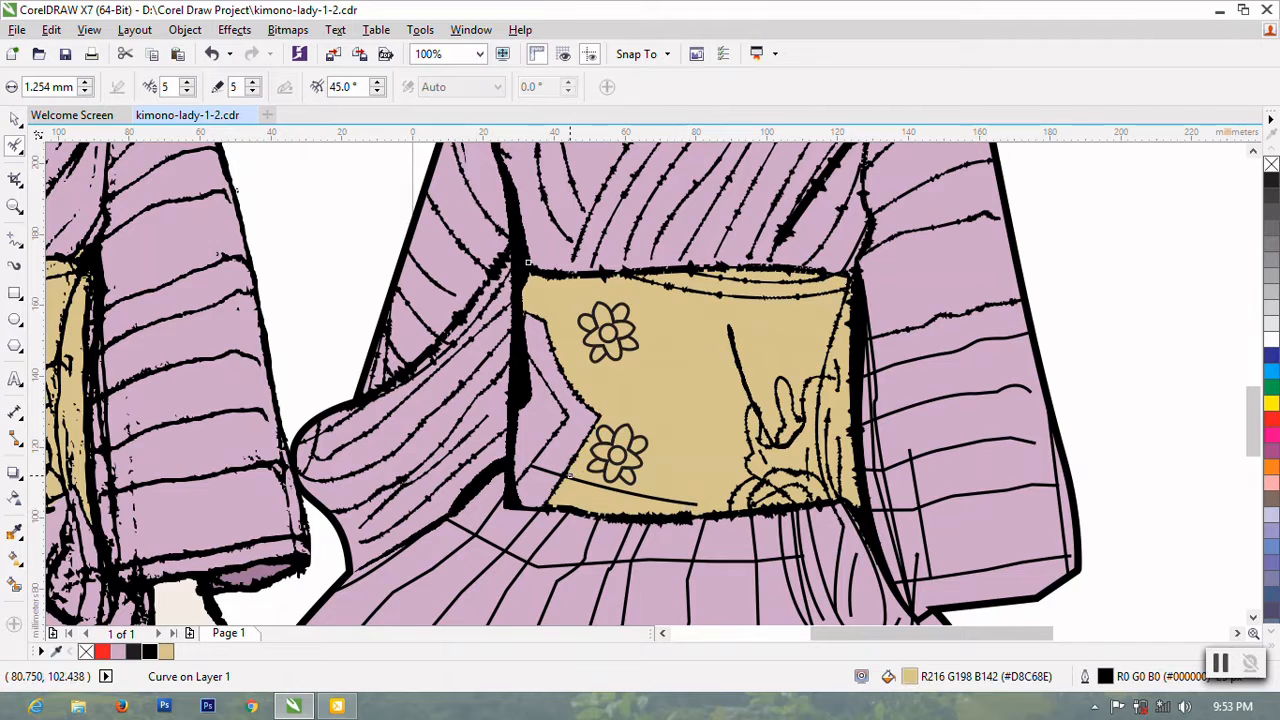
- Roughen the thin line across the sash's lower left corner and the petals and centres of both sash flowers
mouse_move(588, 502)
mouse_down()
mouse_move(594, 480)
mouse_move(692, 505)
mouse_up()
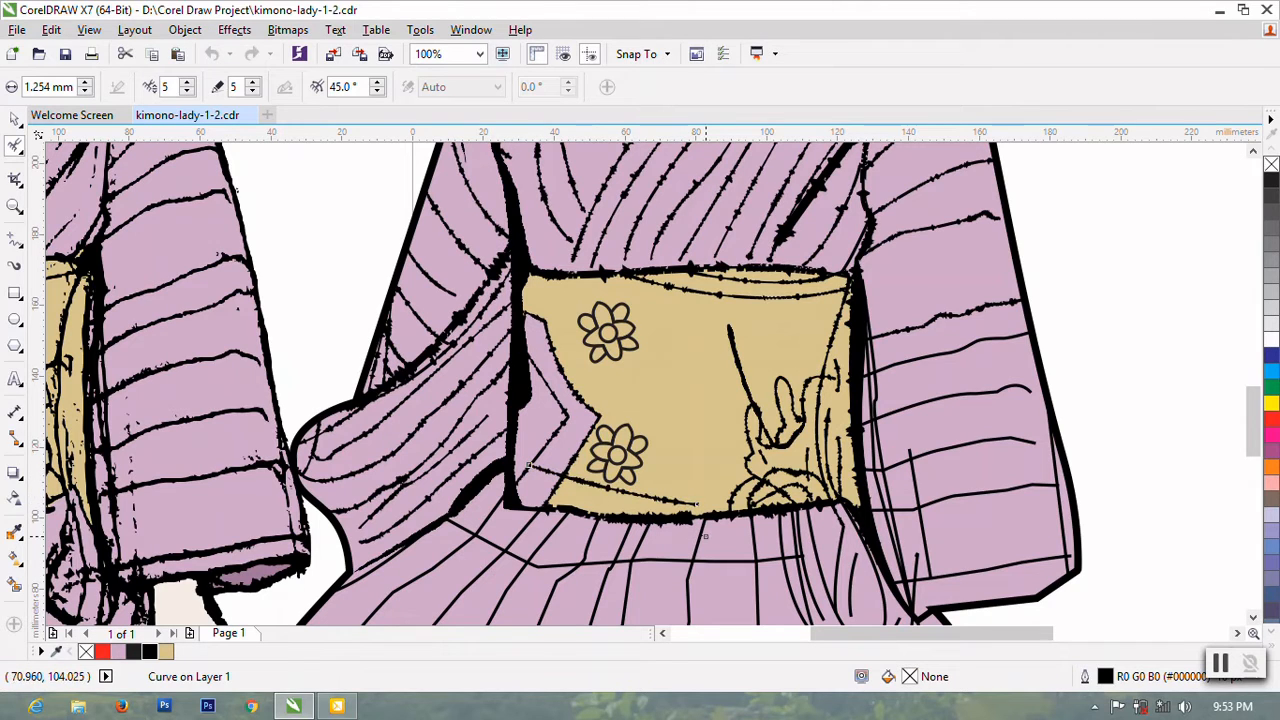
click(604, 353)
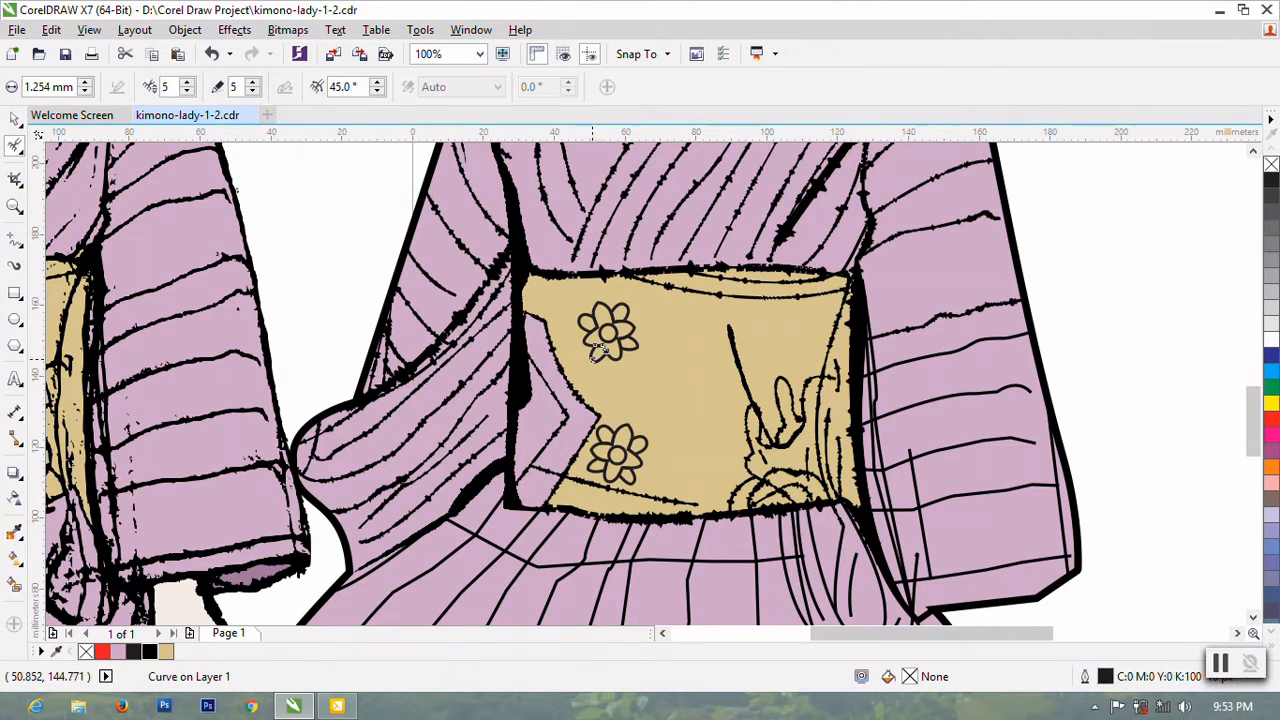
mouse_move(592, 358)
mouse_down()
mouse_move(607, 348)
mouse_move(595, 359)
mouse_up()
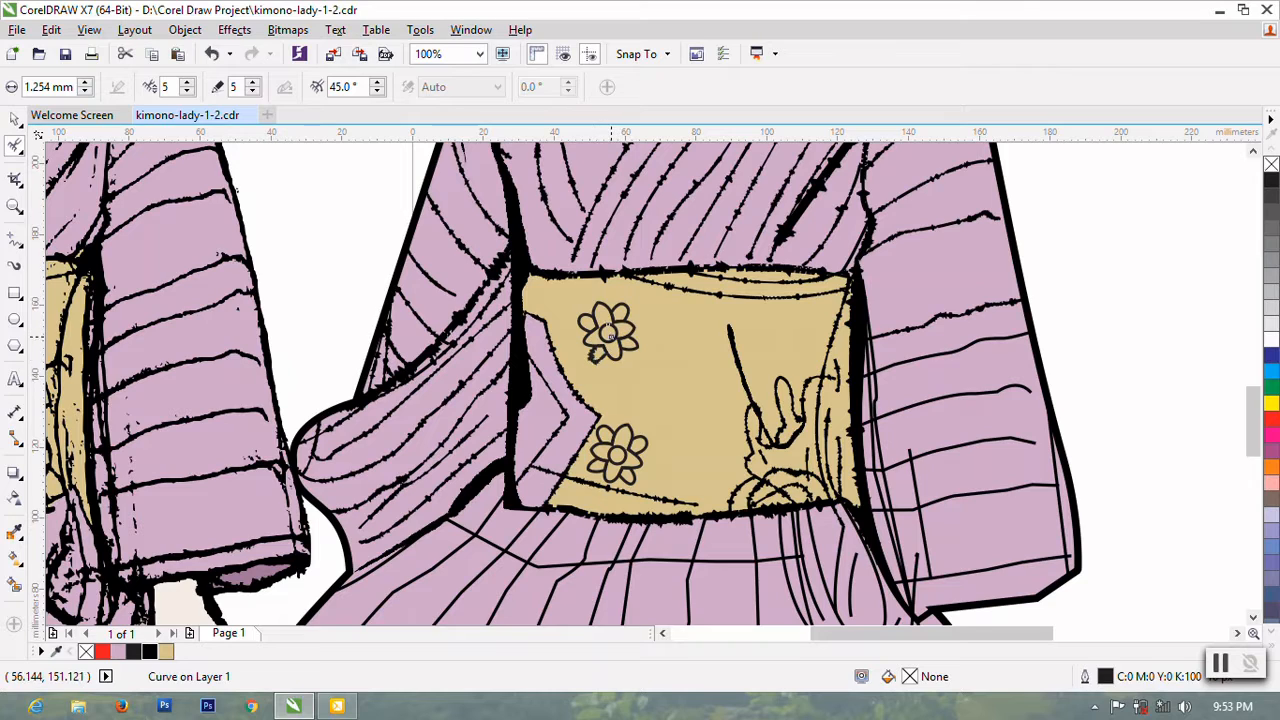
click(612, 337)
mouse_move(607, 326)
mouse_down()
mouse_move(644, 351)
mouse_move(638, 363)
mouse_move(626, 304)
mouse_move(608, 306)
mouse_move(596, 304)
mouse_up()
click(619, 350)
click(627, 312)
click(578, 322)
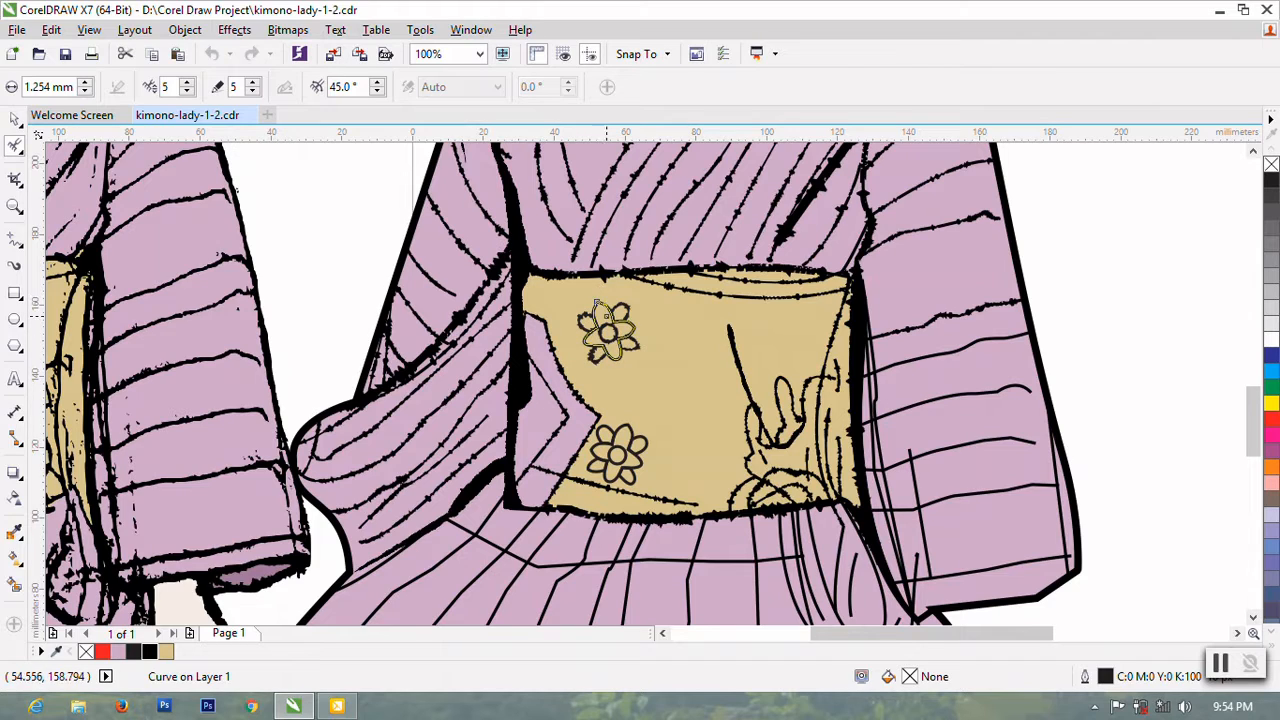
mouse_move(596, 352)
mouse_down()
mouse_move(632, 309)
mouse_move(625, 300)
mouse_up()
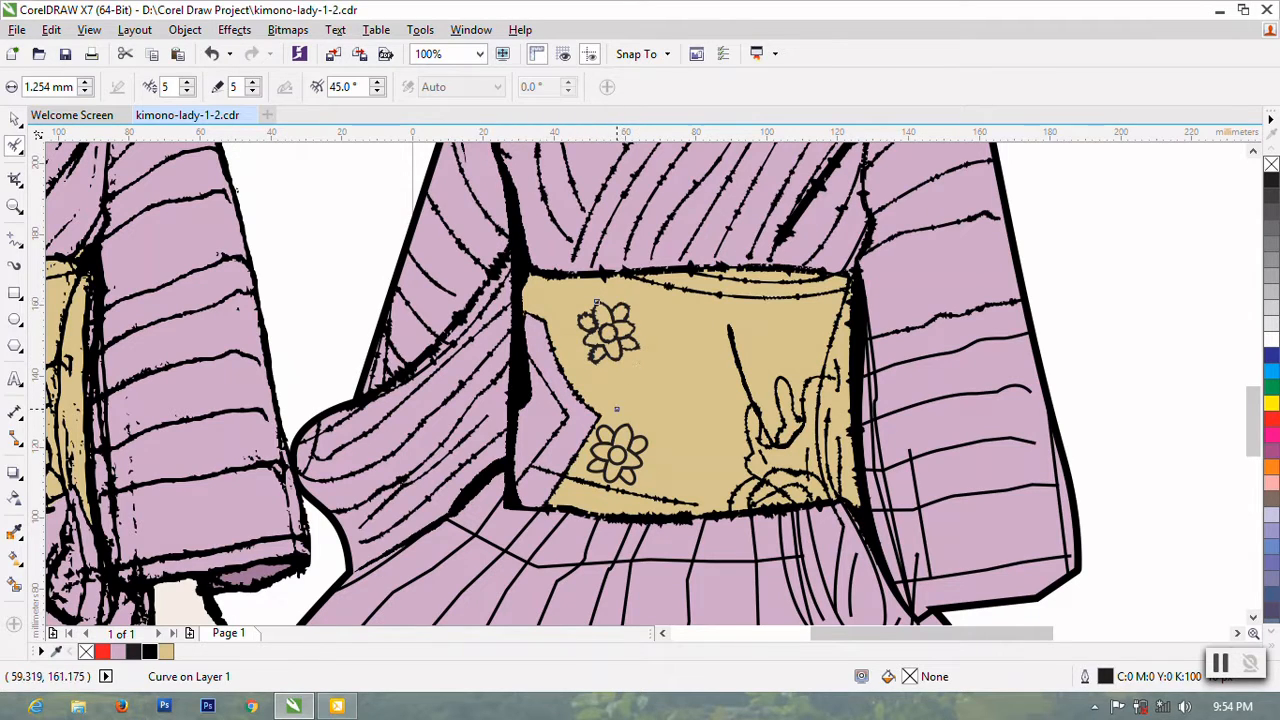
mouse_move(600, 460)
mouse_down()
mouse_move(624, 438)
mouse_move(607, 416)
mouse_move(606, 447)
mouse_move(634, 440)
mouse_move(632, 475)
mouse_move(603, 467)
mouse_move(626, 428)
mouse_move(601, 461)
mouse_up()
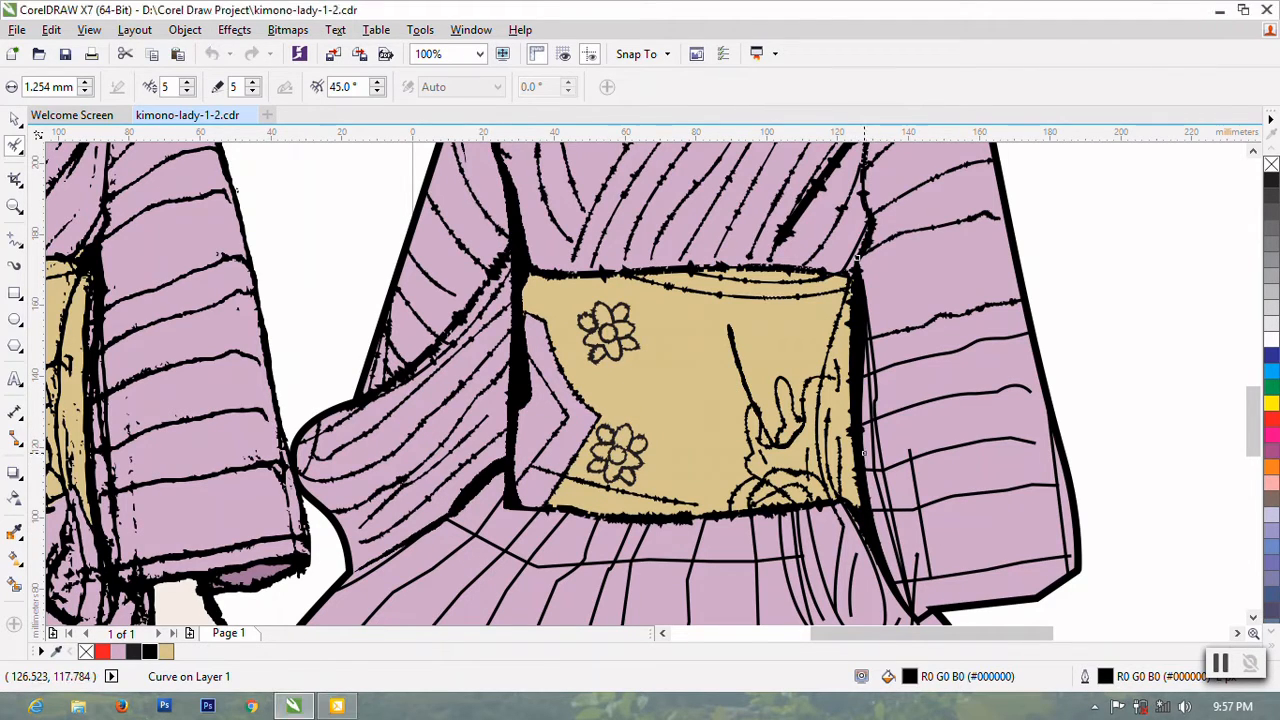
- Roughen the thick seam on the sash's right edge, and the lower cross stripes and long inner line of the right sleeve
mouse_move(864, 446)
mouse_down()
mouse_move(868, 590)
mouse_move(862, 436)
mouse_up()
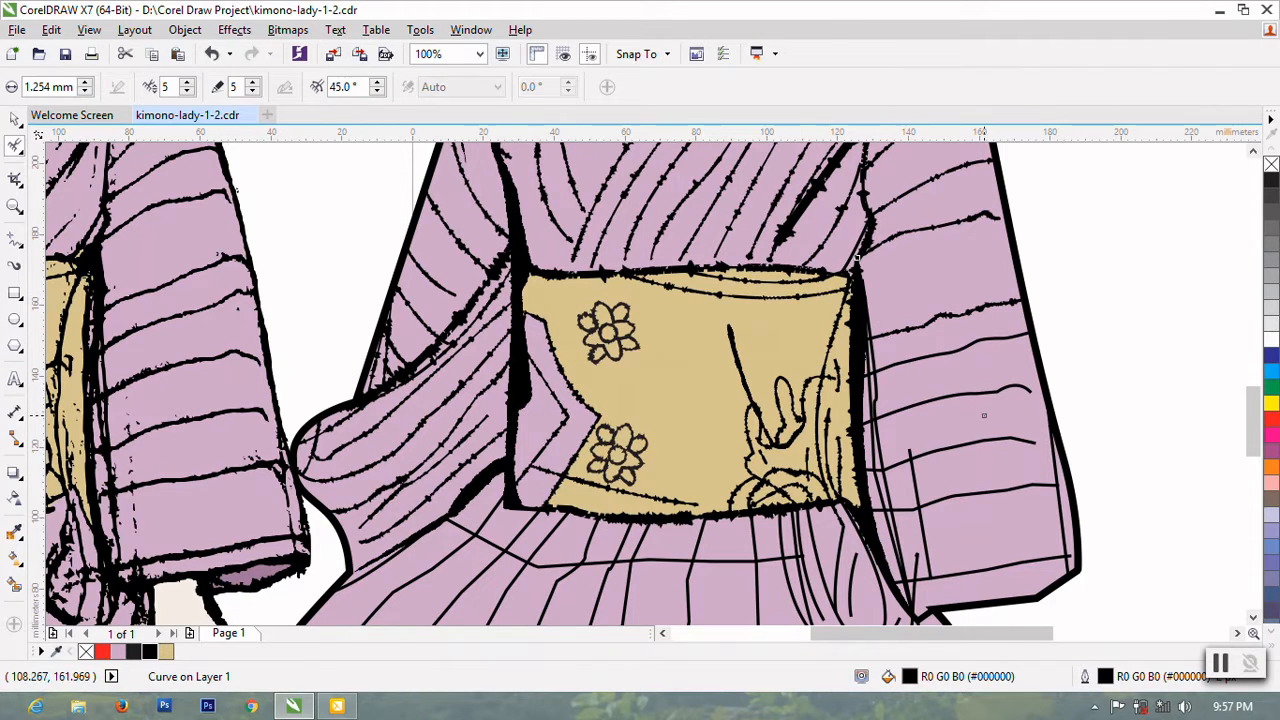
mouse_move(985, 346)
mouse_down()
mouse_move(1030, 332)
mouse_move(866, 376)
mouse_up()
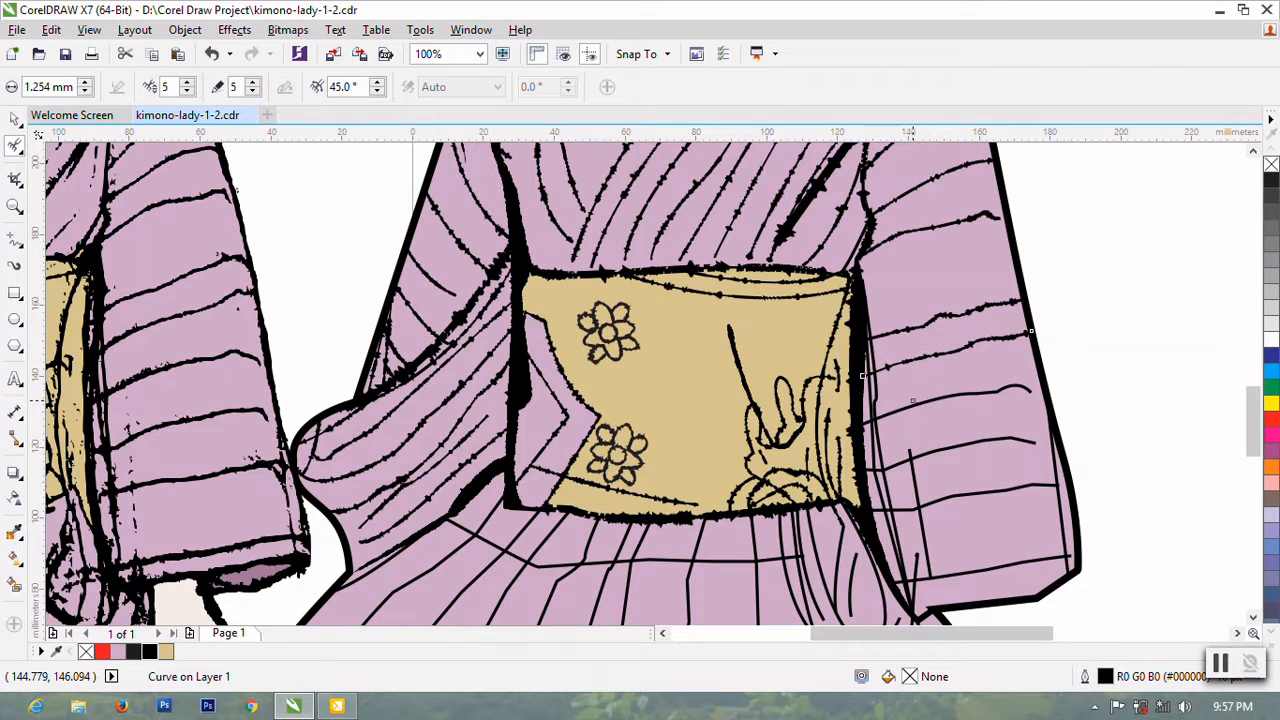
drag(1030, 388, 862, 424)
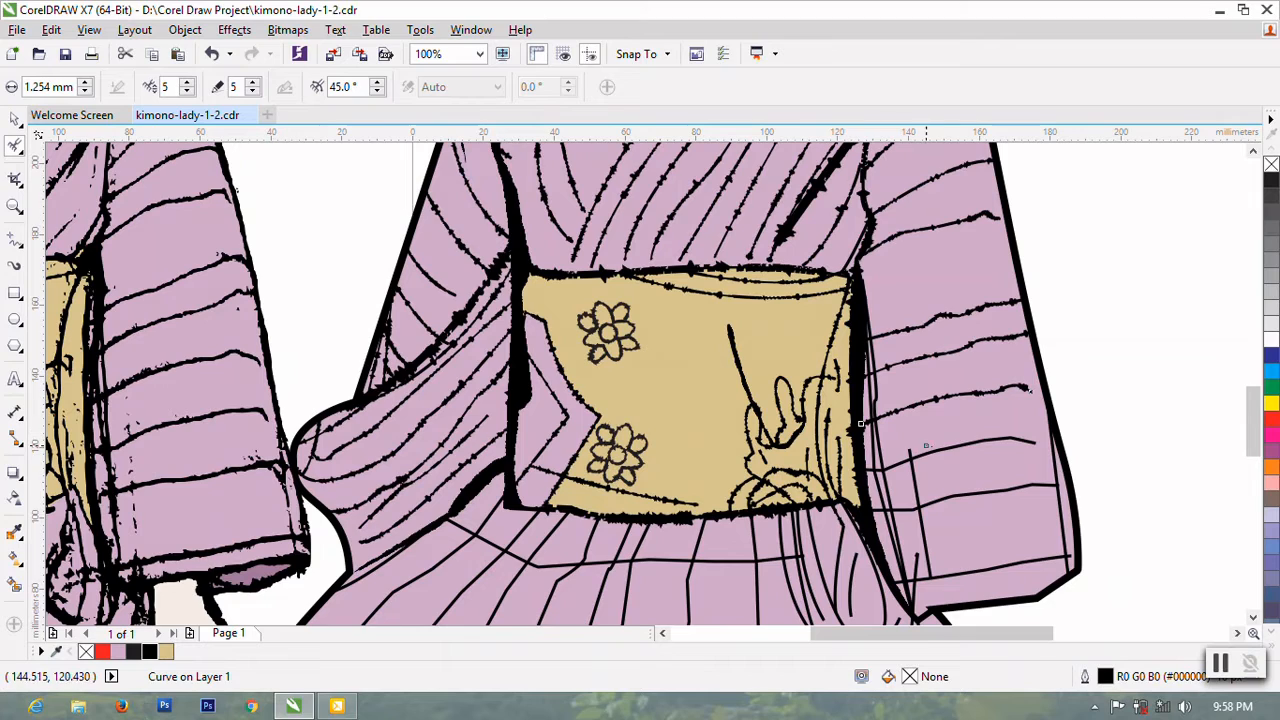
drag(1035, 440, 866, 467)
drag(1050, 484, 872, 510)
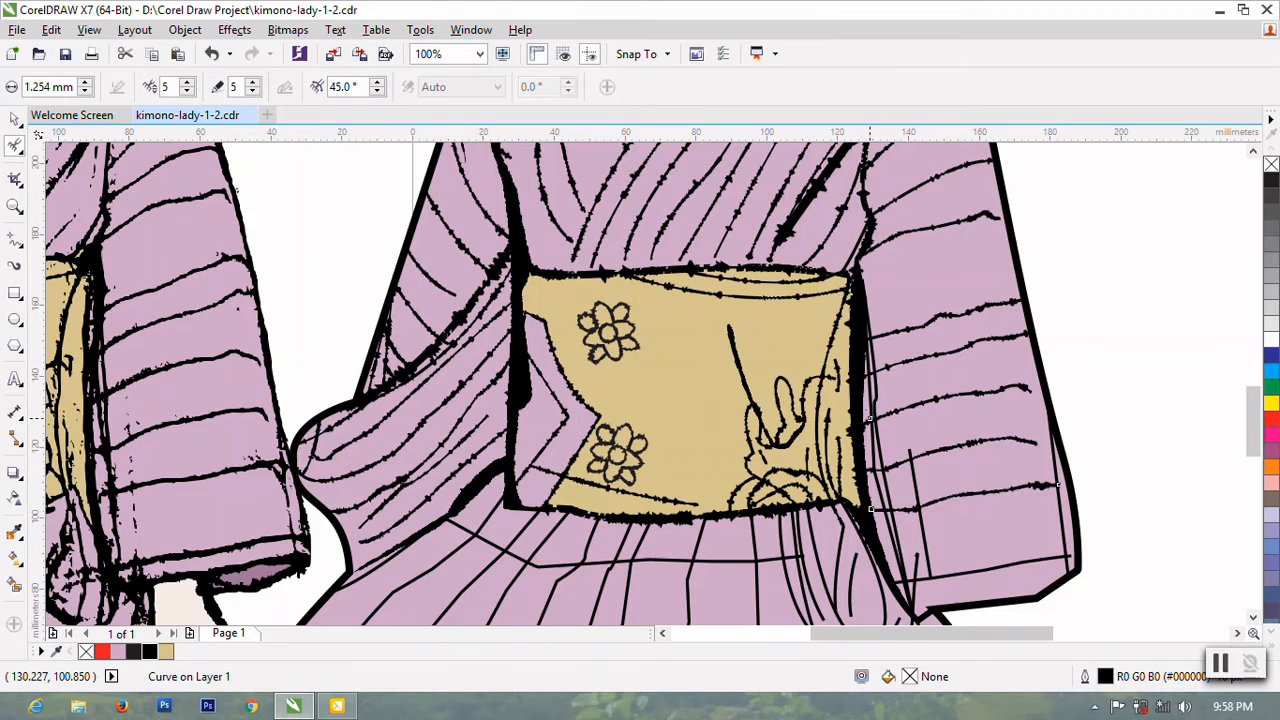
drag(862, 287, 895, 540)
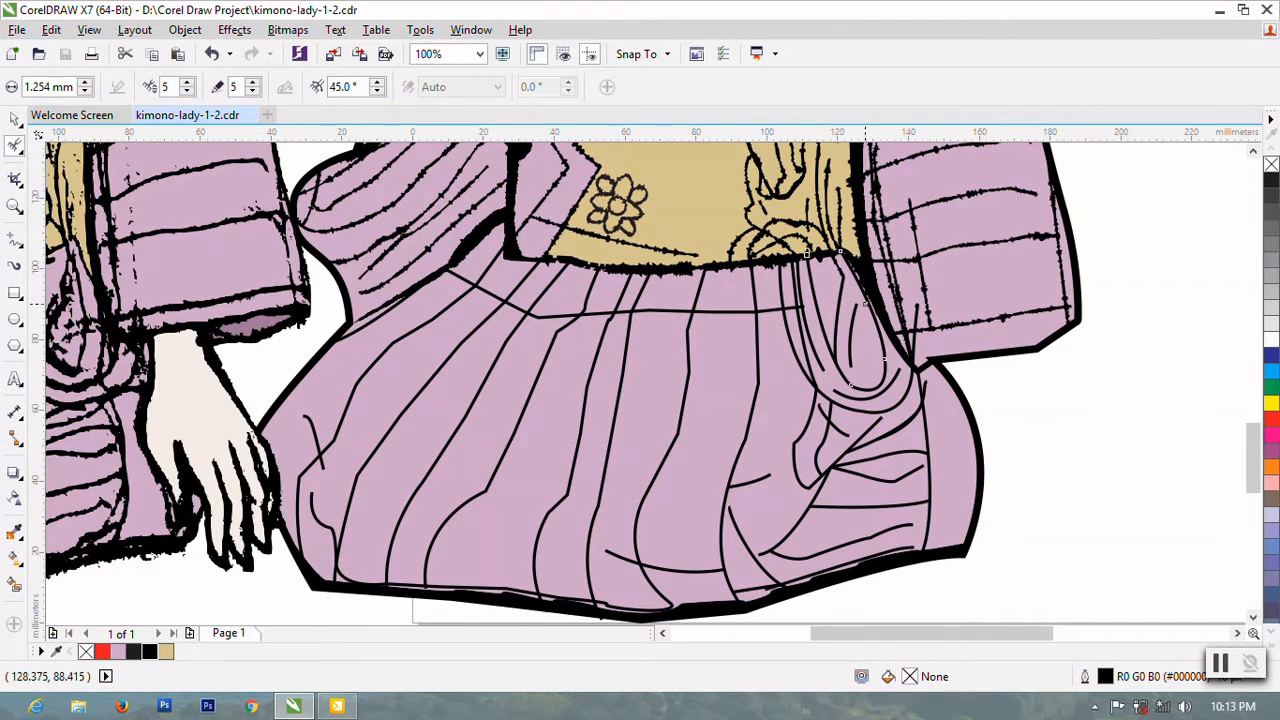
- Roughen the nested looping fold lines hanging on the skirt below the sash's lower right corner
mouse_move(866, 276)
mouse_down()
mouse_move(884, 372)
mouse_move(858, 392)
mouse_move(812, 262)
mouse_move(836, 311)
mouse_move(852, 316)
mouse_move(855, 303)
mouse_up()
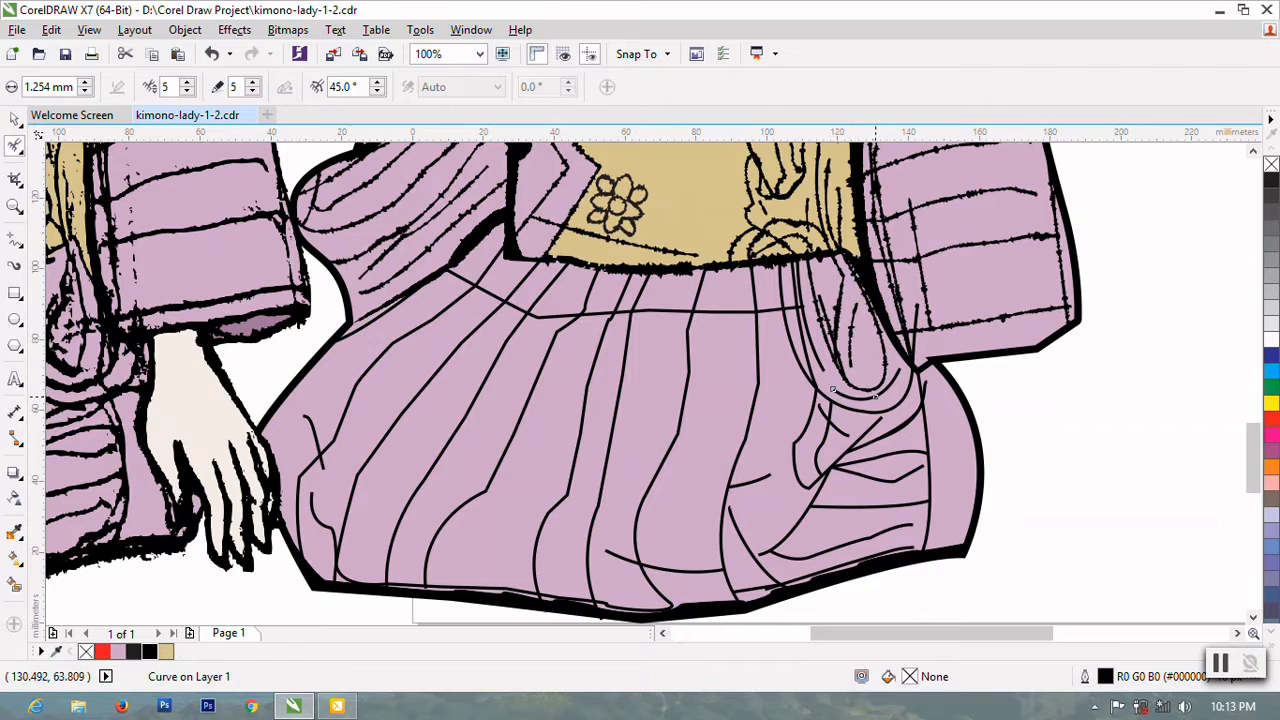
mouse_move(875, 397)
mouse_down()
mouse_move(808, 381)
mouse_move(820, 359)
mouse_move(798, 258)
mouse_move(796, 302)
mouse_up()
mouse_move(797, 258)
mouse_down()
mouse_move(786, 282)
mouse_move(779, 259)
mouse_move(803, 322)
mouse_move(812, 482)
mouse_move(857, 410)
mouse_up()
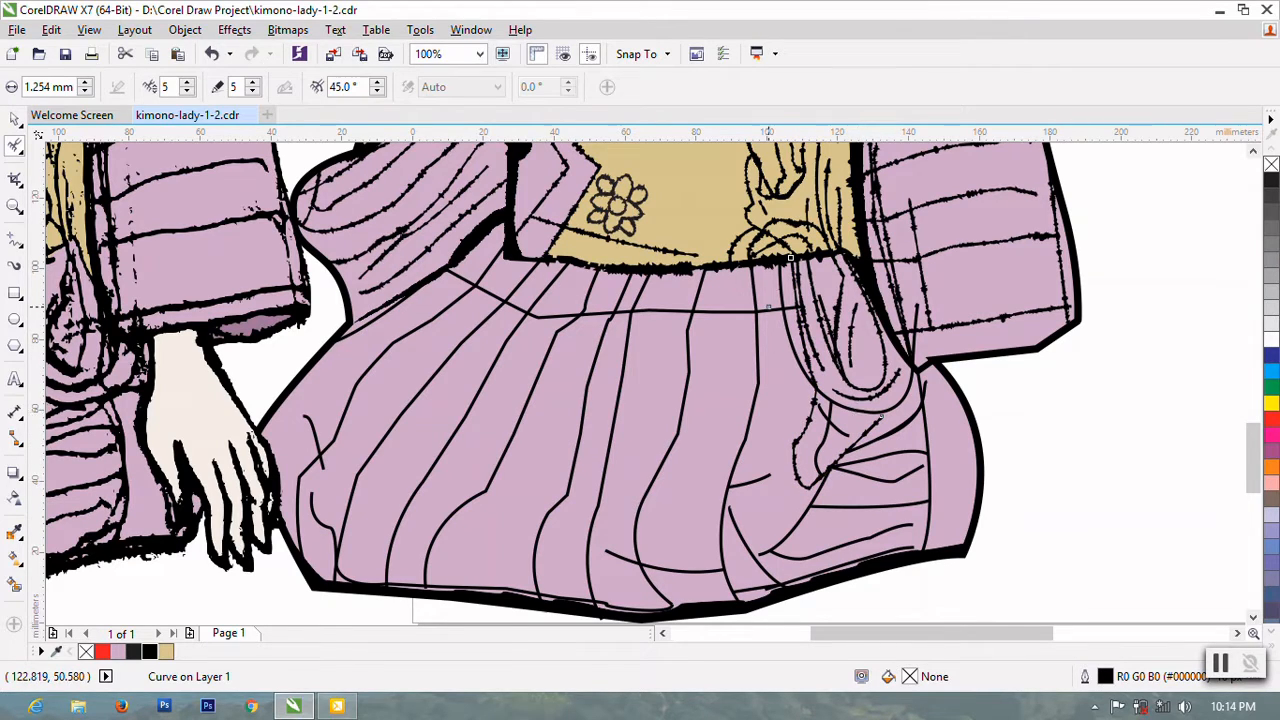
- Roughen the outermost hanging loop line, the long vertical fold at the skirt's right side, and the short folds beneath the loops
mouse_move(778, 260)
mouse_down()
mouse_move(824, 424)
mouse_move(810, 402)
mouse_move(894, 399)
mouse_move(917, 304)
mouse_up()
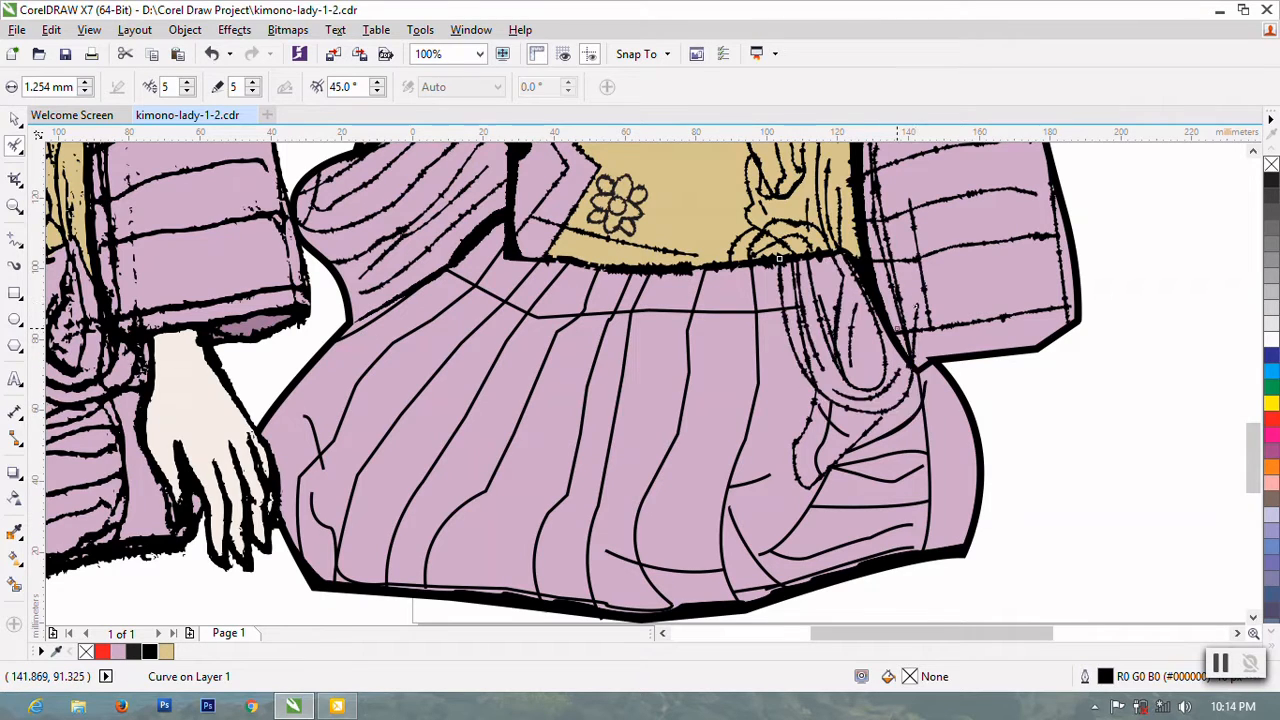
mouse_move(878, 439)
mouse_down()
mouse_move(913, 415)
mouse_move(928, 382)
mouse_move(862, 440)
mouse_move(924, 399)
mouse_move(920, 550)
mouse_move(925, 438)
mouse_up()
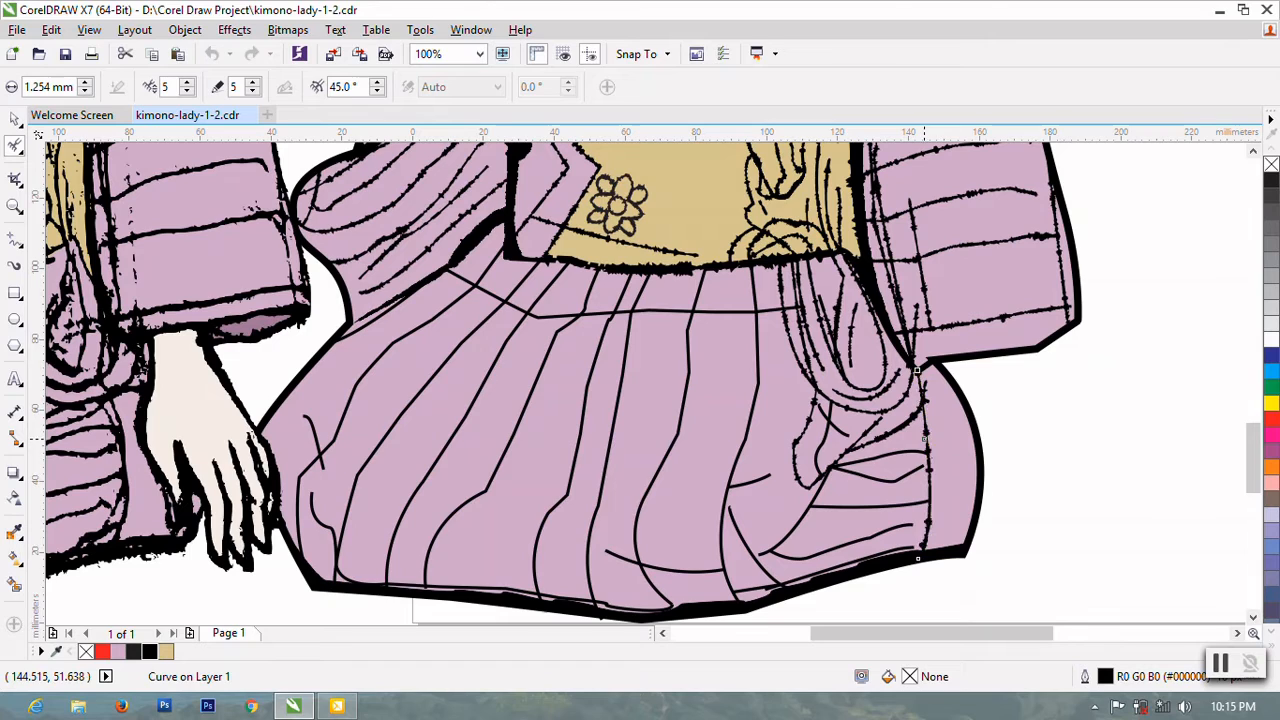
mouse_move(822, 414)
mouse_down()
mouse_move(815, 400)
mouse_move(833, 402)
mouse_move(831, 388)
mouse_up()
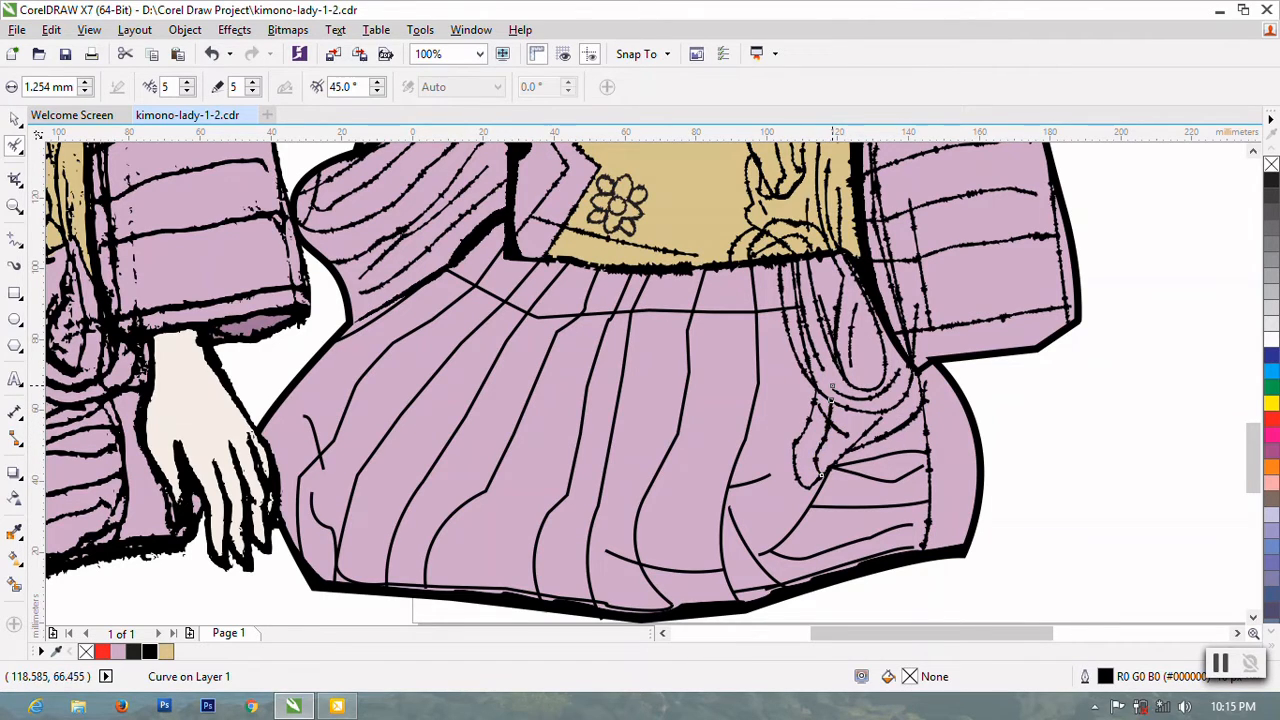
- Roughen the long vertical fold just left of the hanging loops and the short line branching off it
mouse_move(757, 400)
mouse_down()
mouse_move(761, 348)
mouse_move(744, 364)
mouse_move(759, 386)
mouse_move(738, 460)
mouse_up()
drag(745, 607, 738, 598)
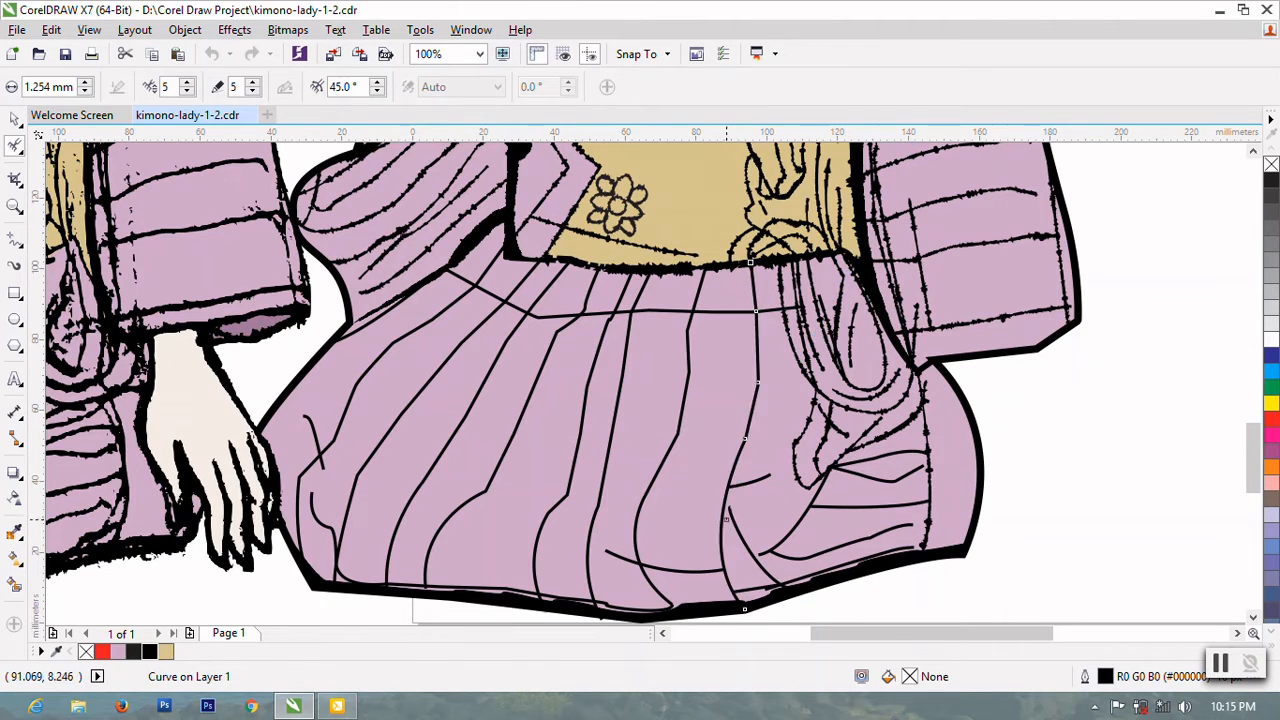
key(Delete)
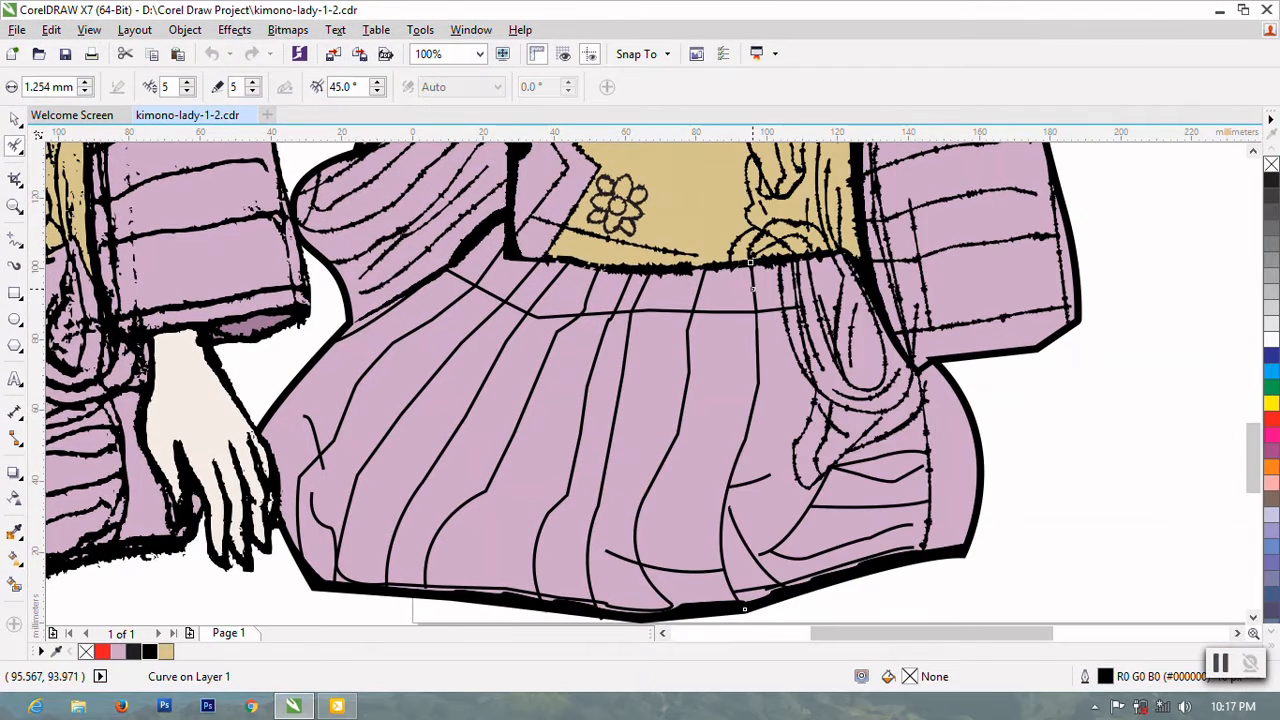
drag(753, 297, 761, 348)
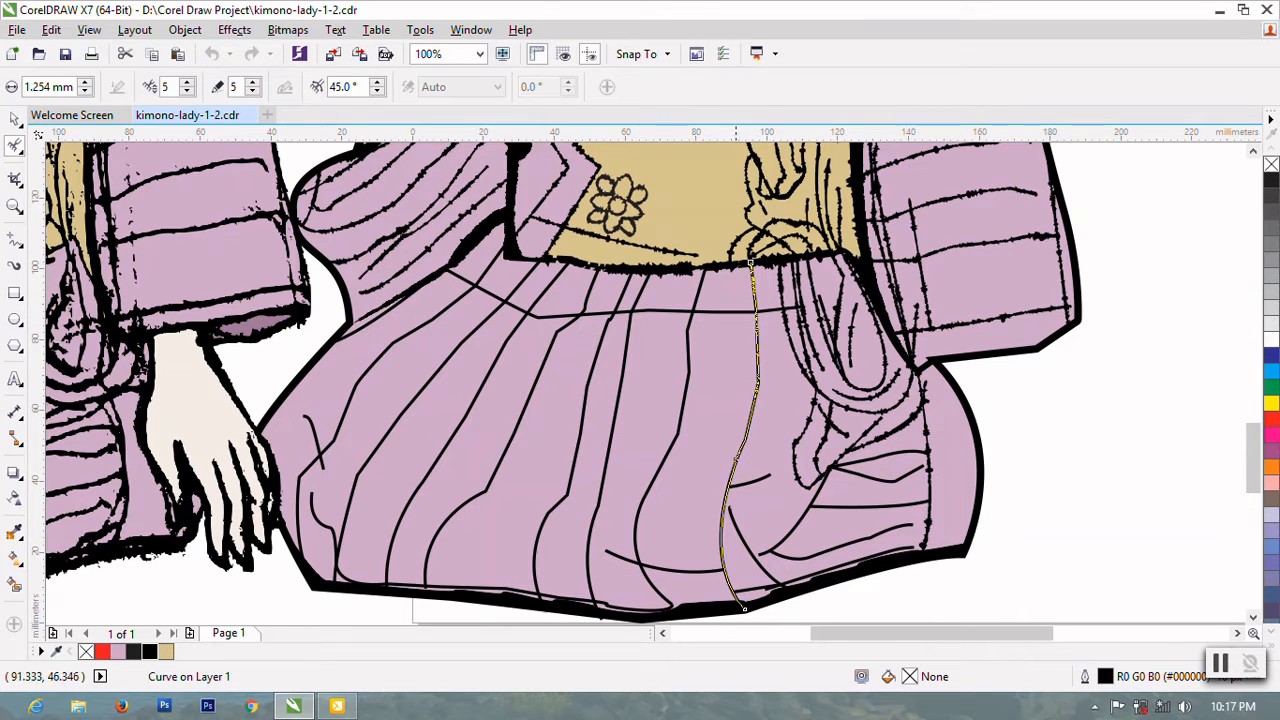
drag(736, 456, 724, 531)
drag(729, 578, 729, 586)
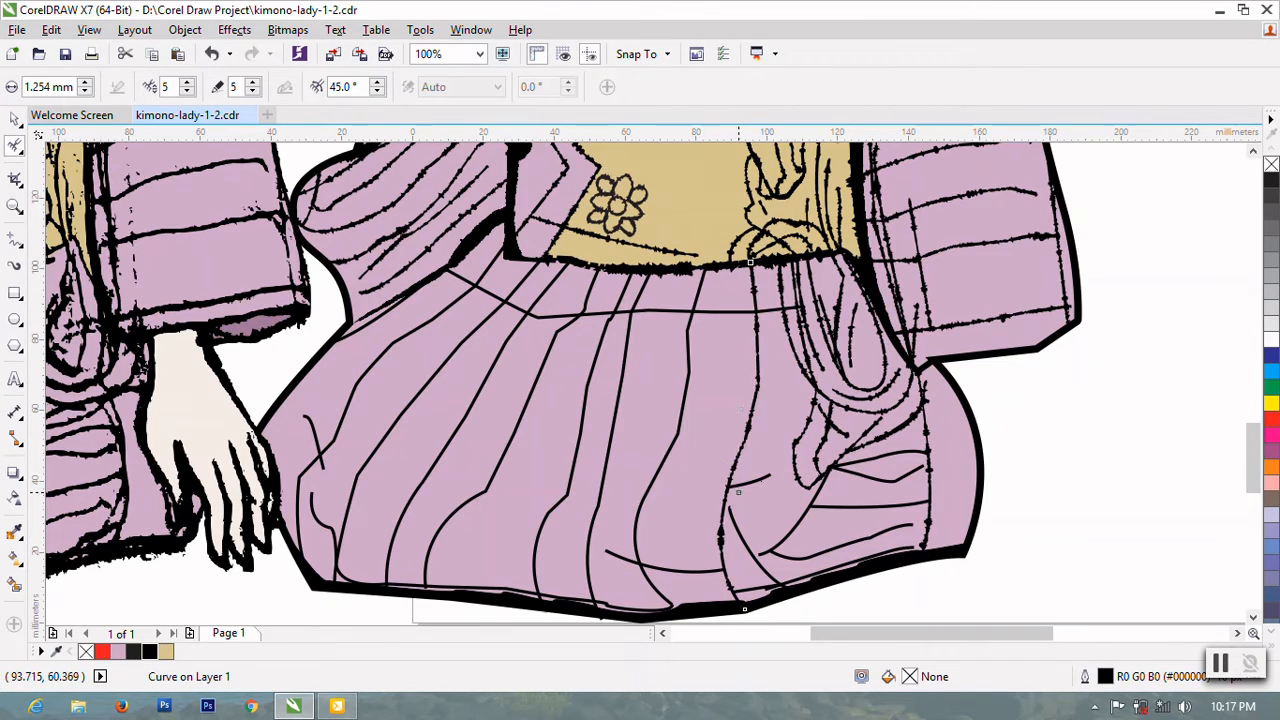
click(772, 472)
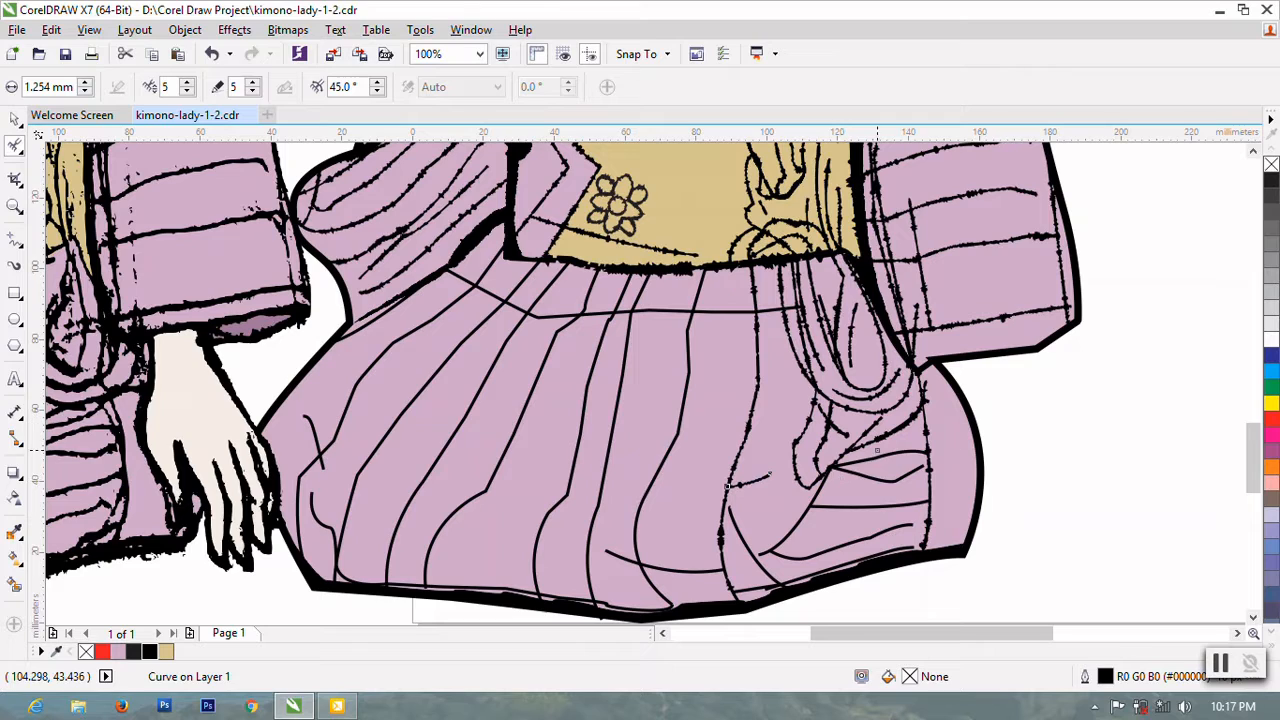
- Roughen the branching folds and cross lines in the skirt's lower right corner, including the thin line along the hem
mouse_move(877, 450)
mouse_down()
mouse_move(916, 454)
mouse_move(823, 468)
mouse_up()
drag(921, 462, 925, 458)
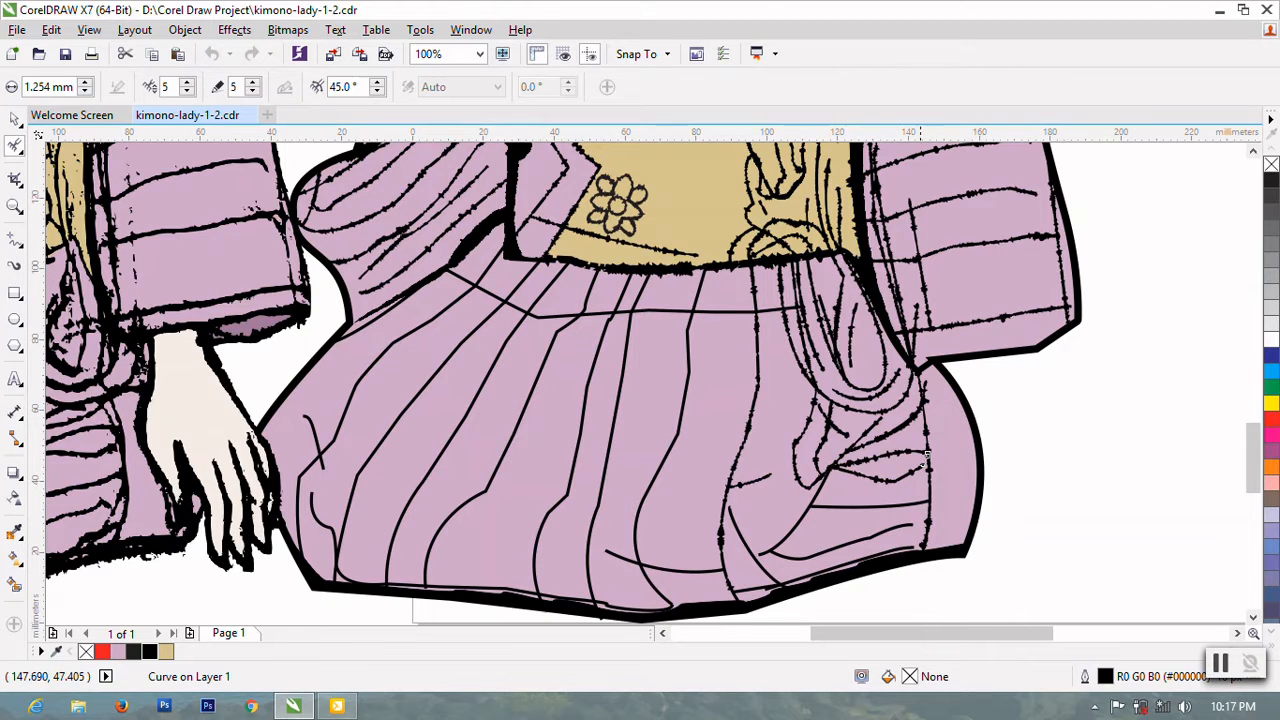
mouse_move(850, 508)
mouse_down()
mouse_move(925, 502)
mouse_move(810, 505)
mouse_move(790, 546)
mouse_up()
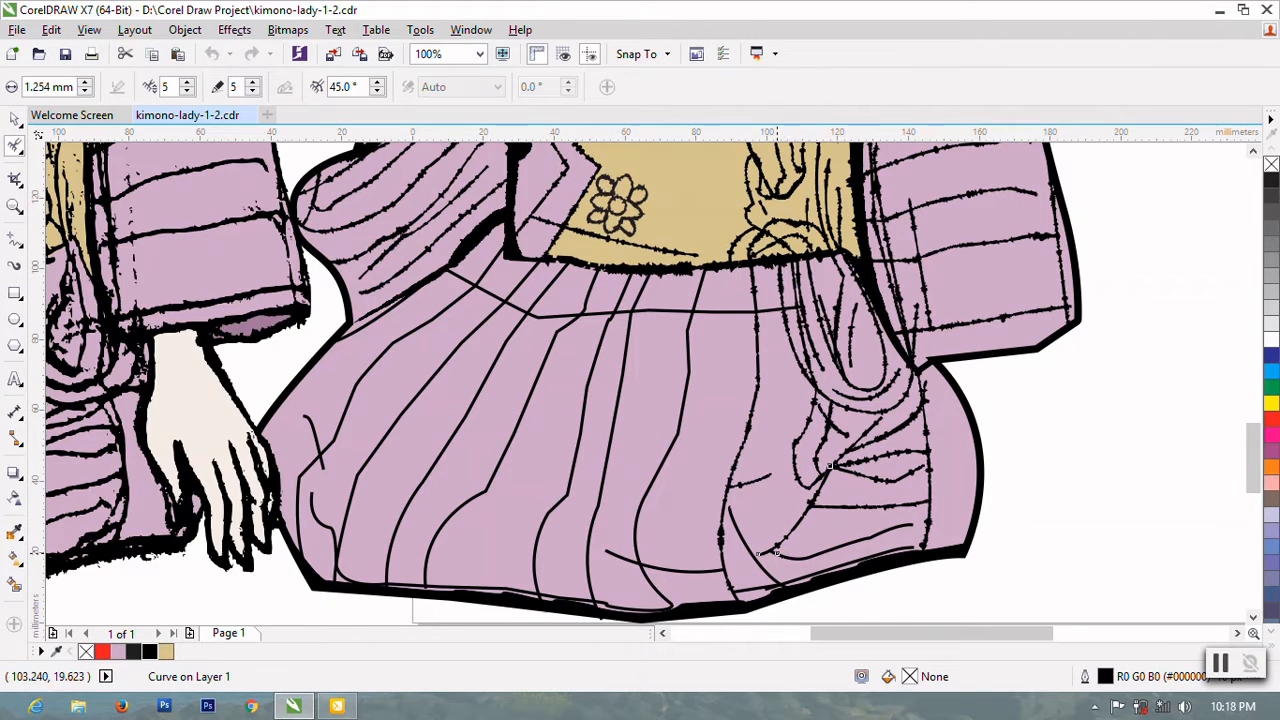
drag(768, 548, 928, 542)
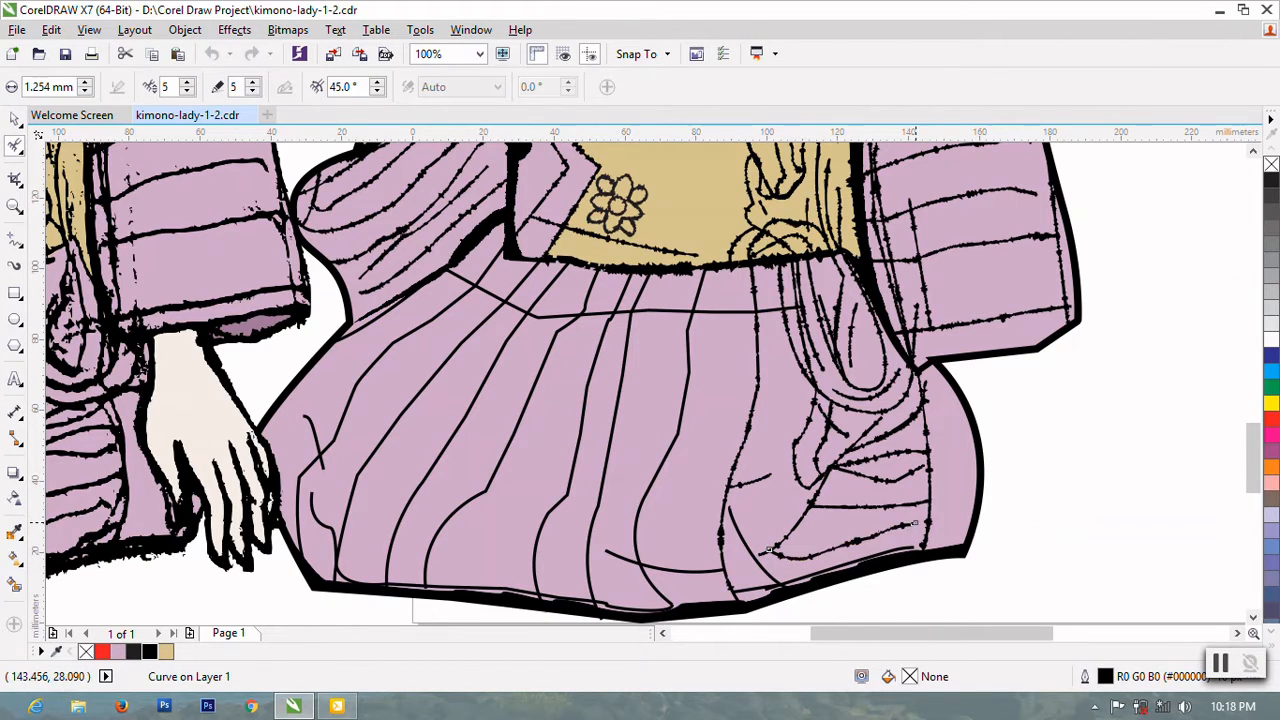
mouse_move(730, 508)
mouse_down()
mouse_move(772, 580)
mouse_move(802, 590)
mouse_up()
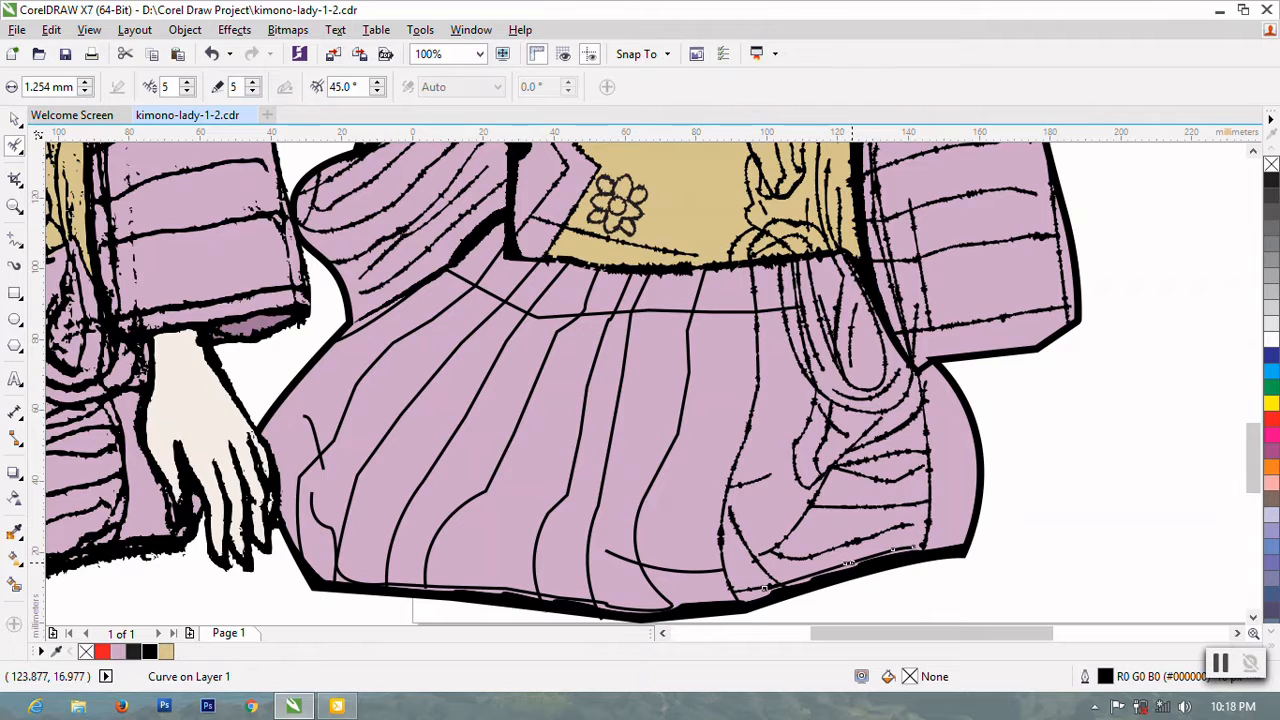
drag(765, 588, 914, 548)
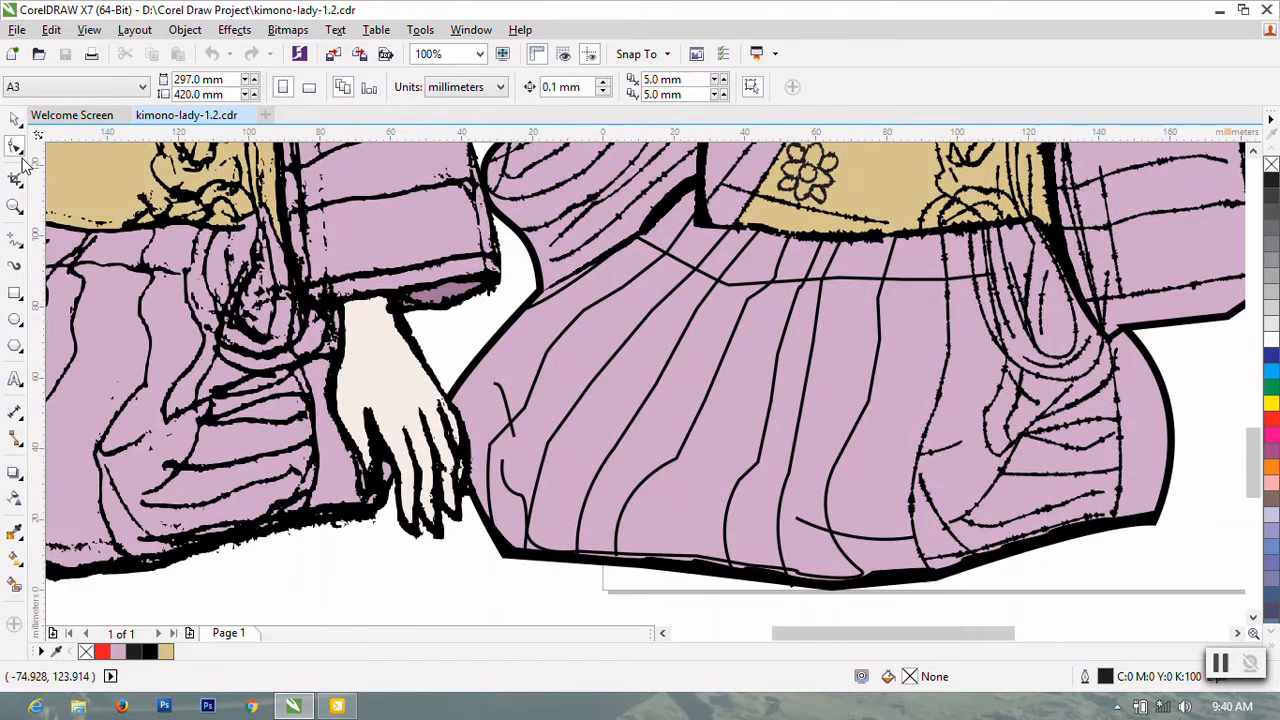
- With the Roughen brush, roughen the next long skirt fold to the left, the short curve crossing it near the hem, and the cross line below the waist
click(17, 148)
click(85, 294)
mouse_move(888, 250)
mouse_down()
mouse_move(843, 553)
mouse_move(828, 499)
mouse_up()
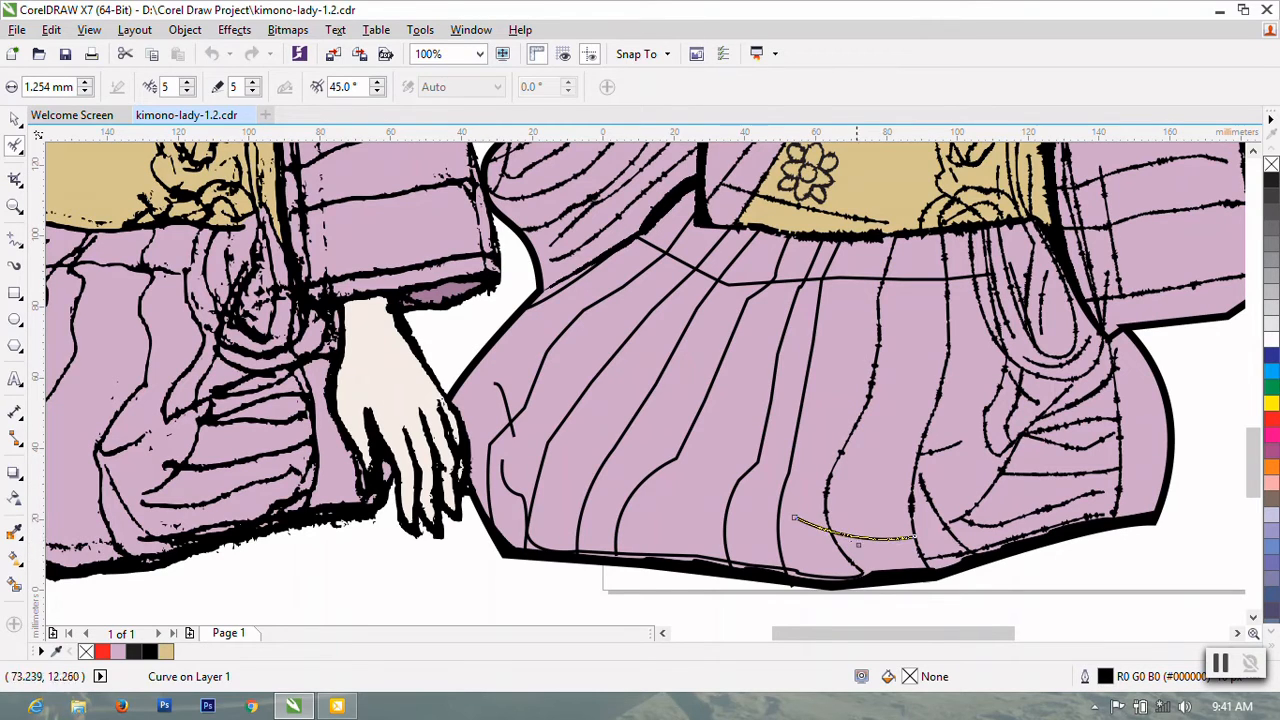
click(858, 545)
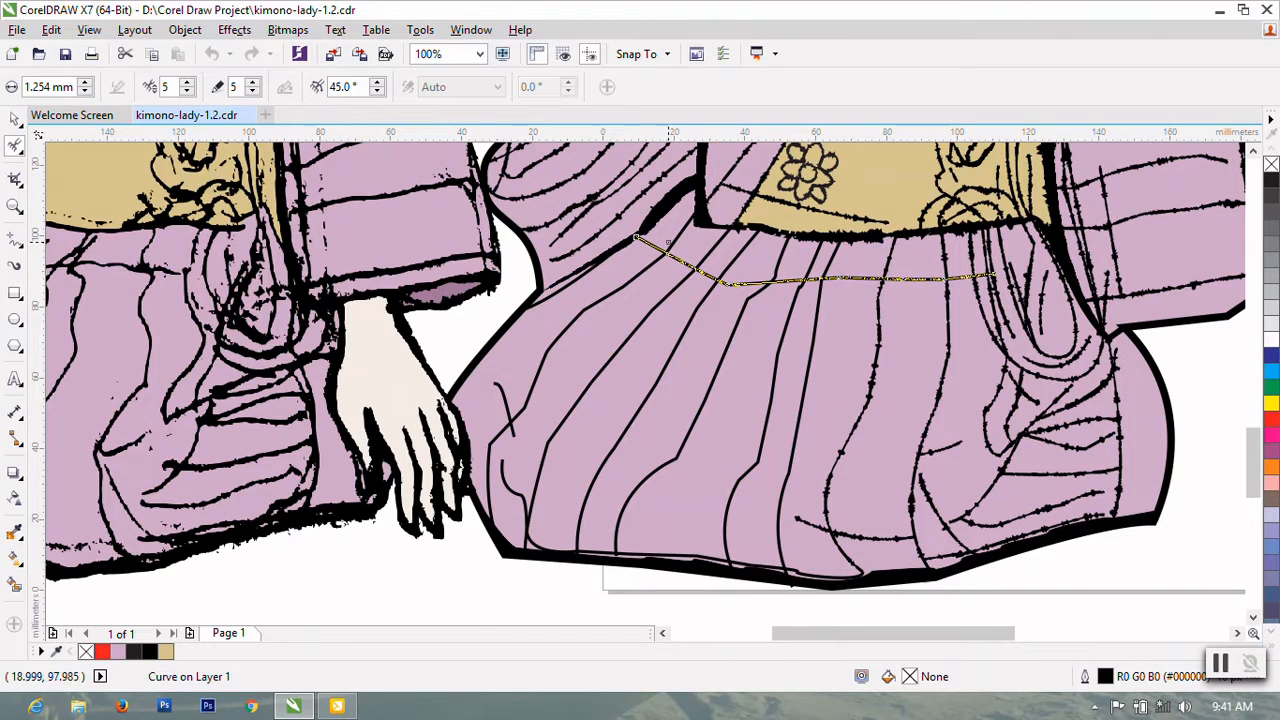
click(721, 283)
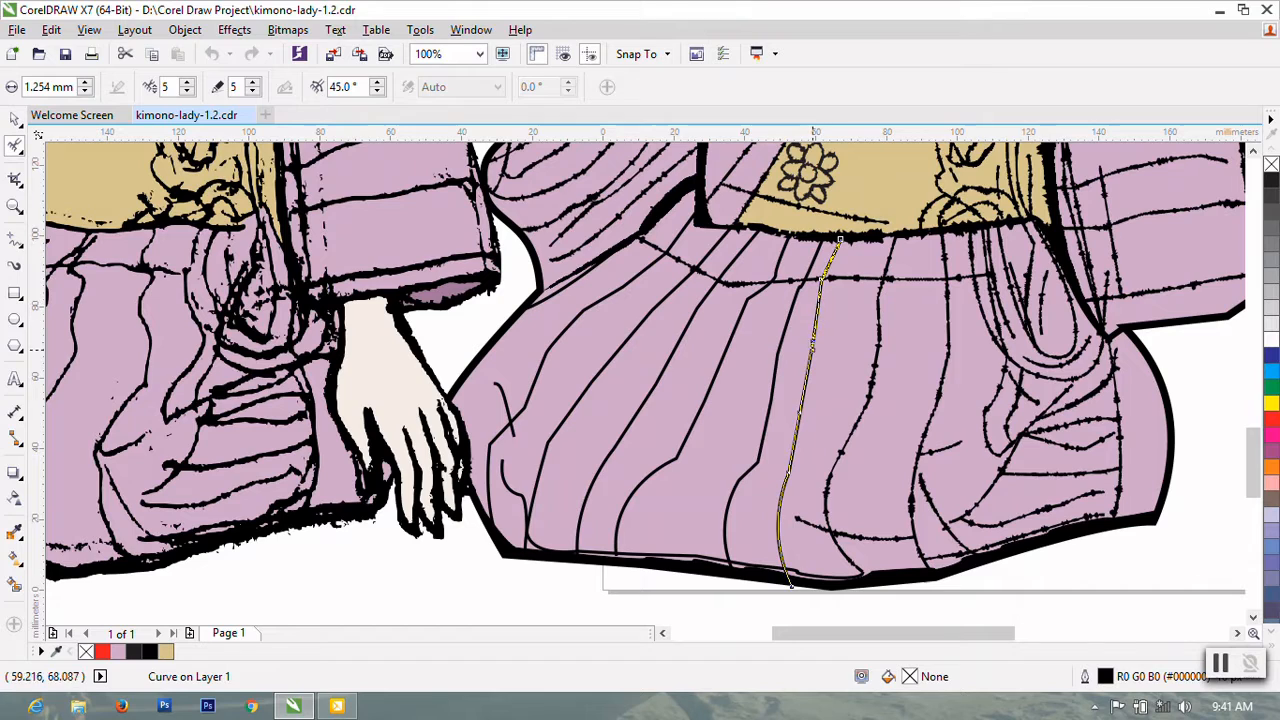
- Roughen the long vertical folds across the middle and left of the skirt, working leftward from the sash flower
drag(814, 290, 778, 550)
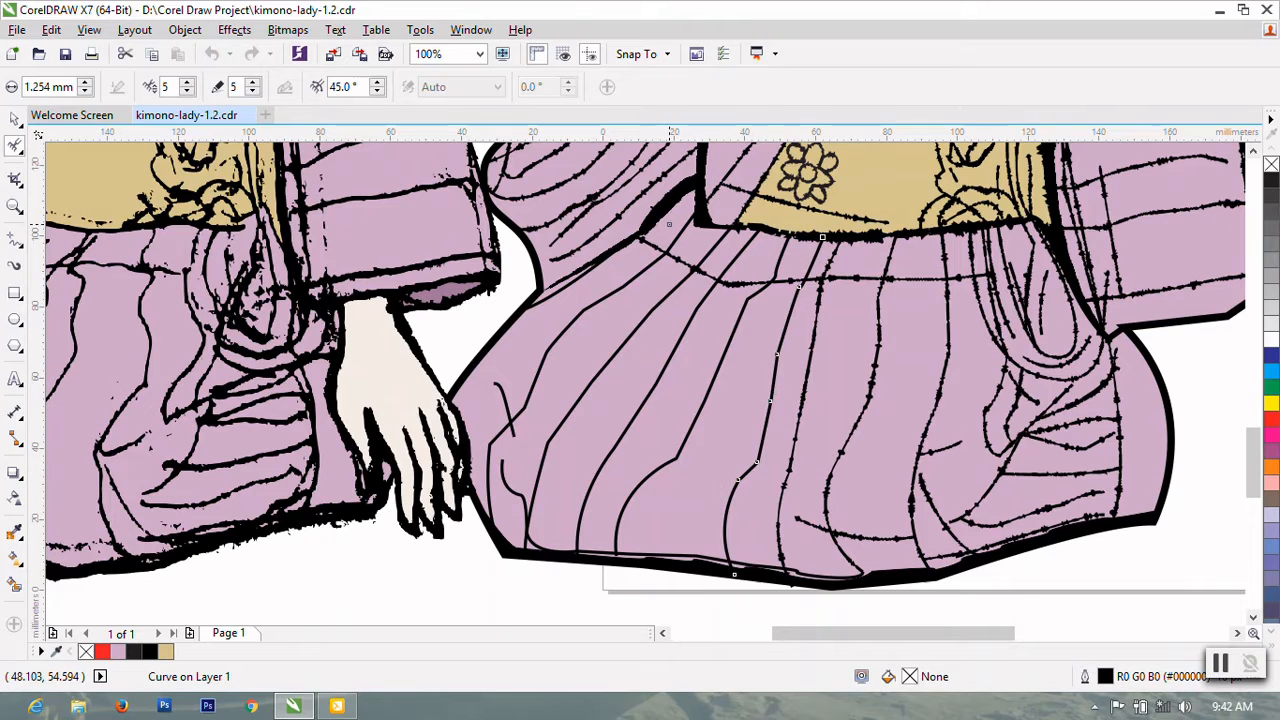
key(ctrl+z)
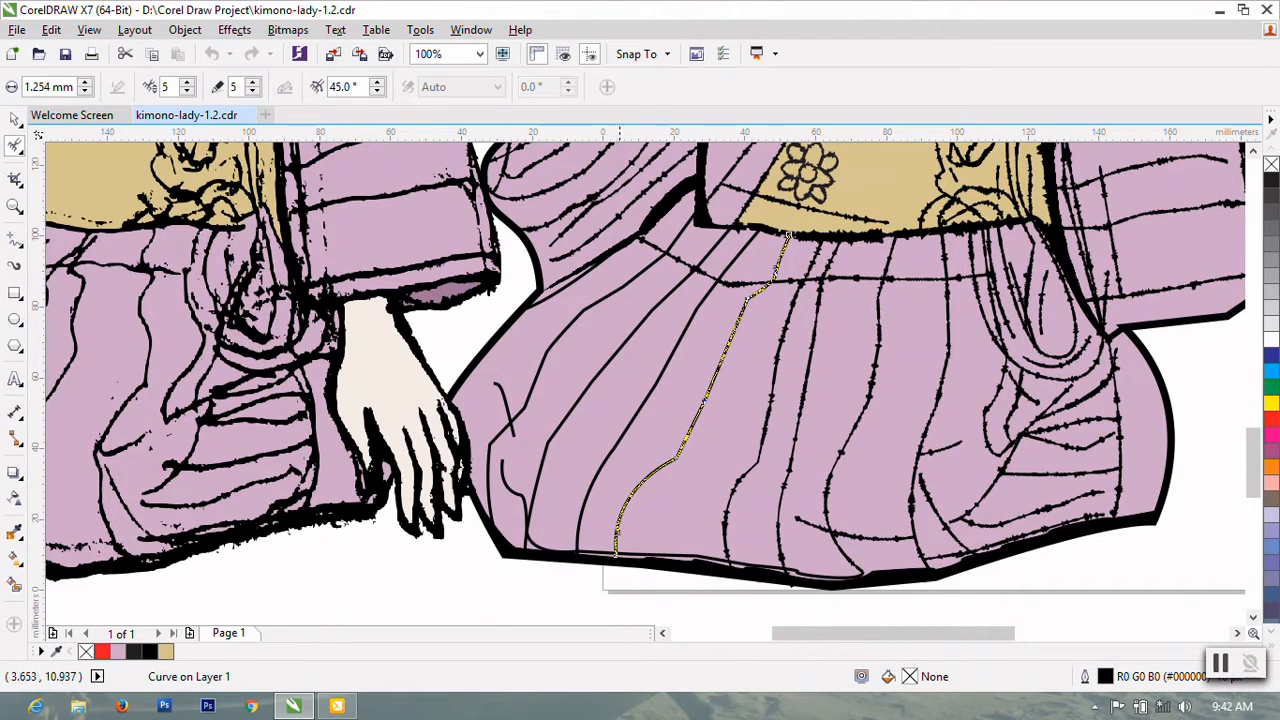
click(665, 465)
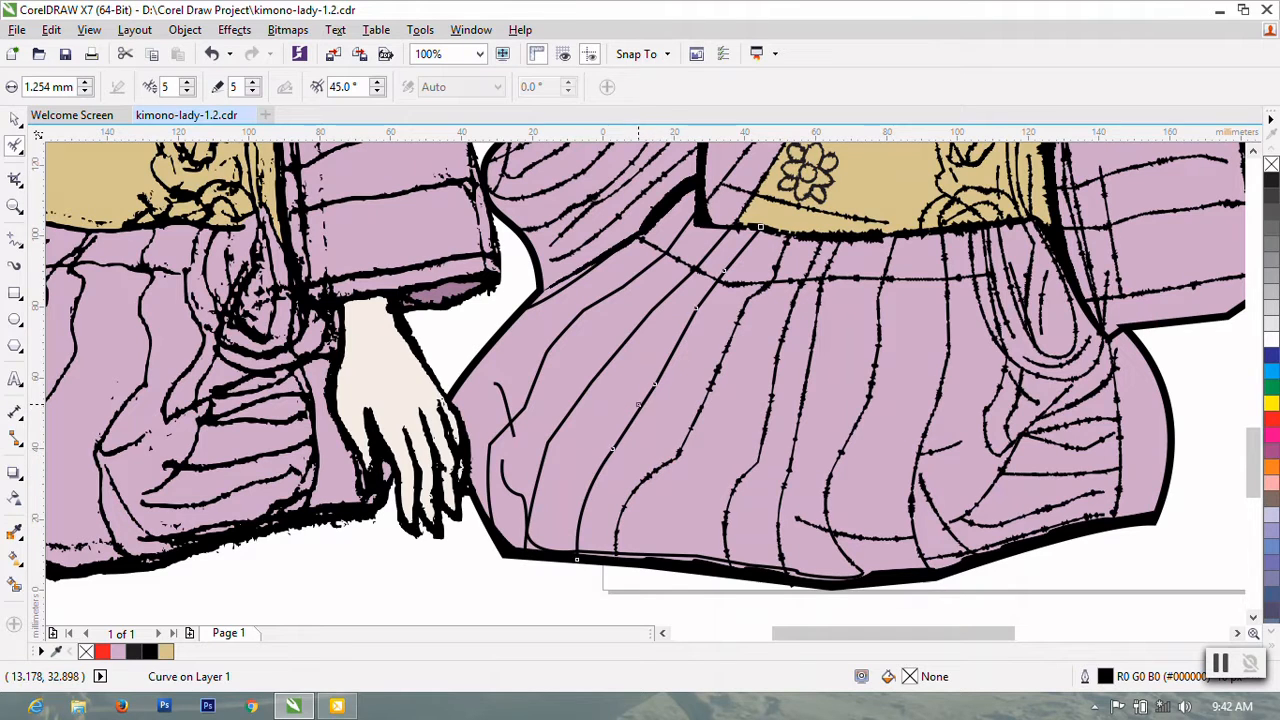
key(ctrl+z)
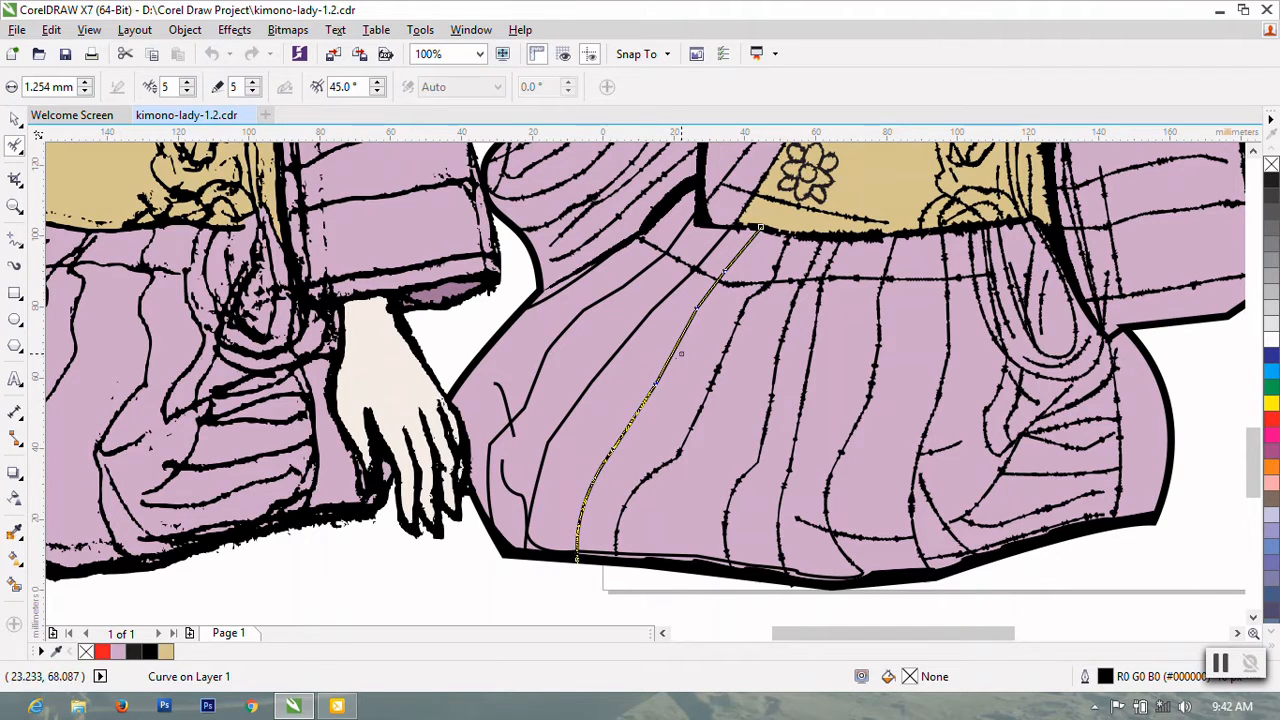
drag(600, 444, 576, 373)
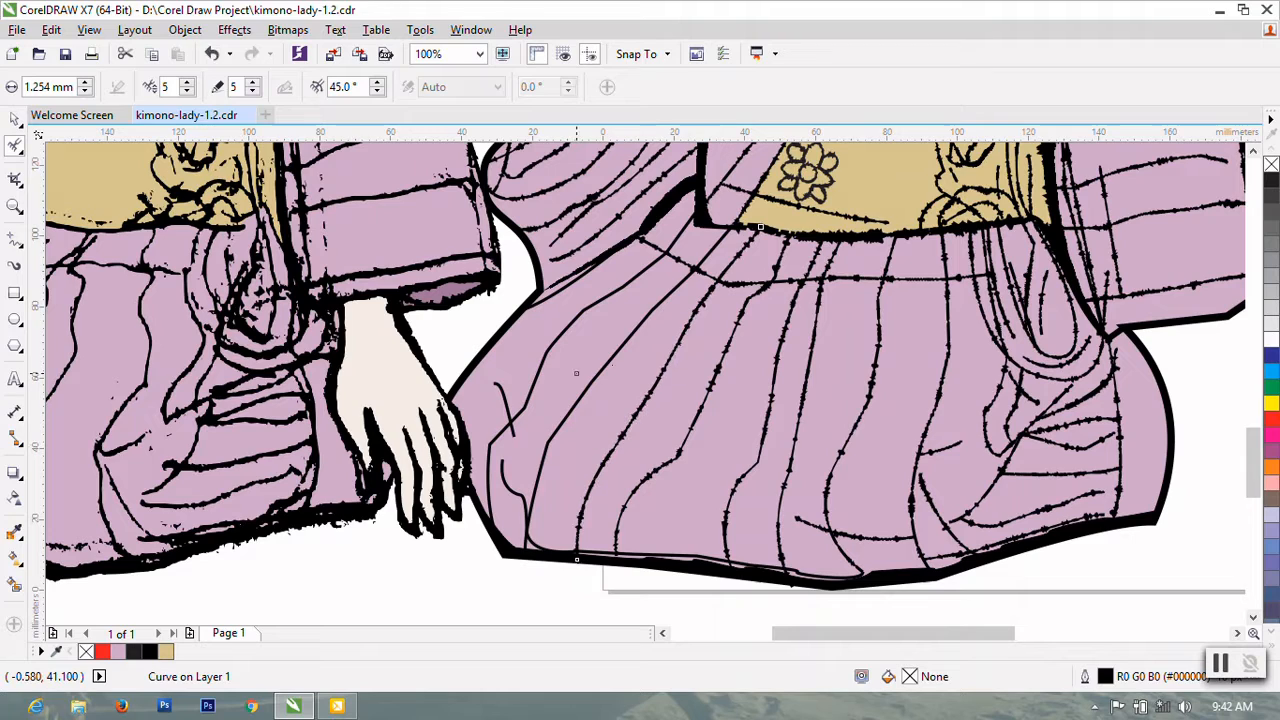
key(ctrl+z)
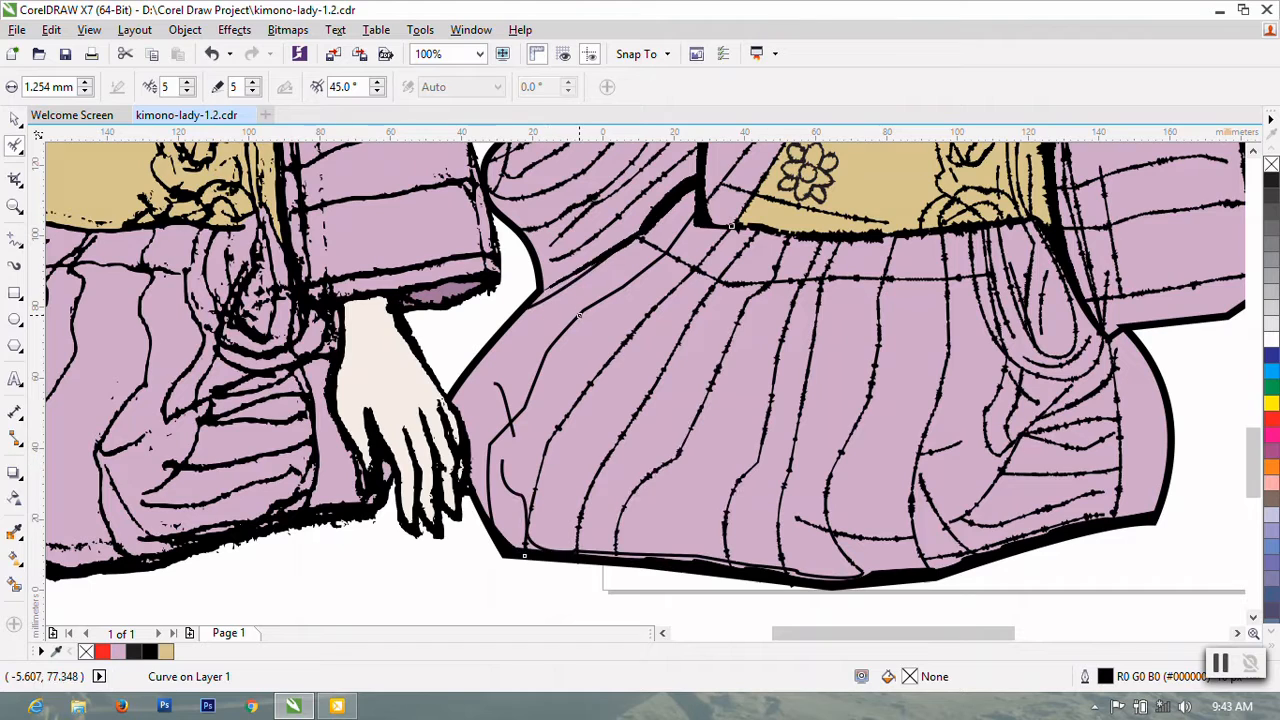
- Roughen the skirt's leftmost long fold, the two short curves beside it, and the thin line along the hem
key(ctrl+z)
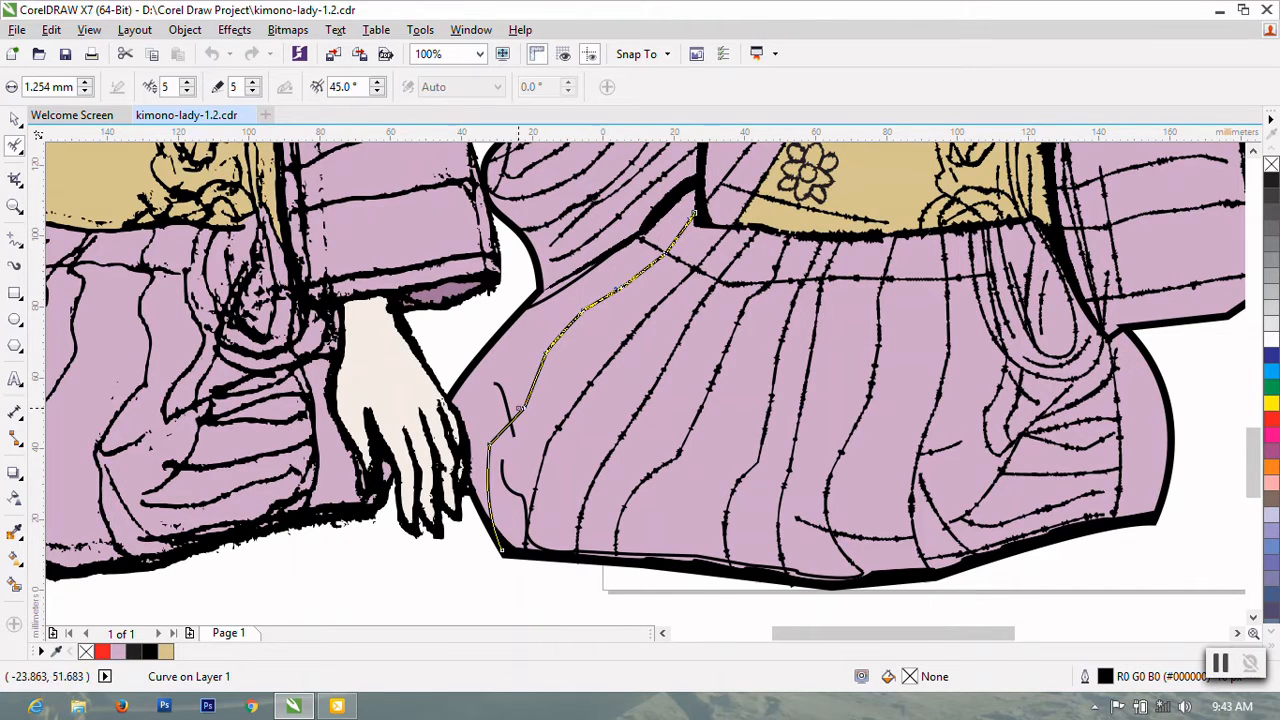
drag(492, 500, 493, 428)
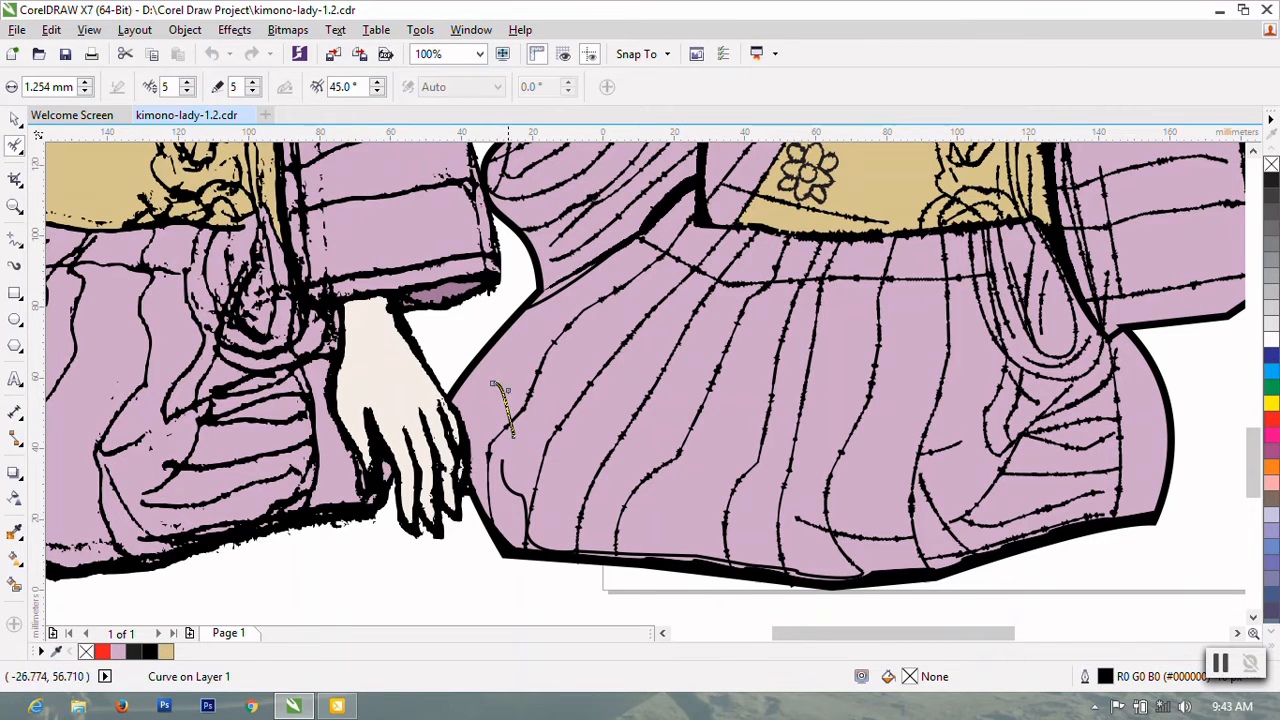
key(ctrl+z)
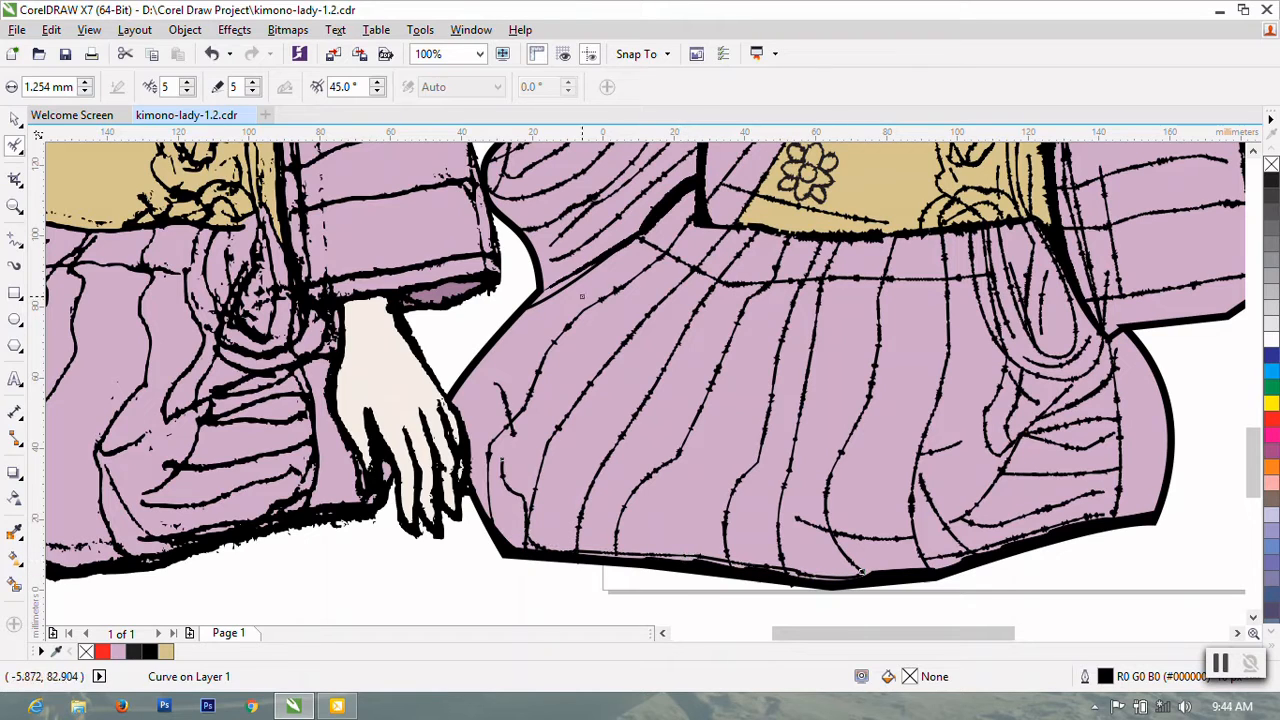
- Roughen the left sleeve's lower edge line and the lower end of the thick seam between the sash and the right sleeve
double_click(541, 297)
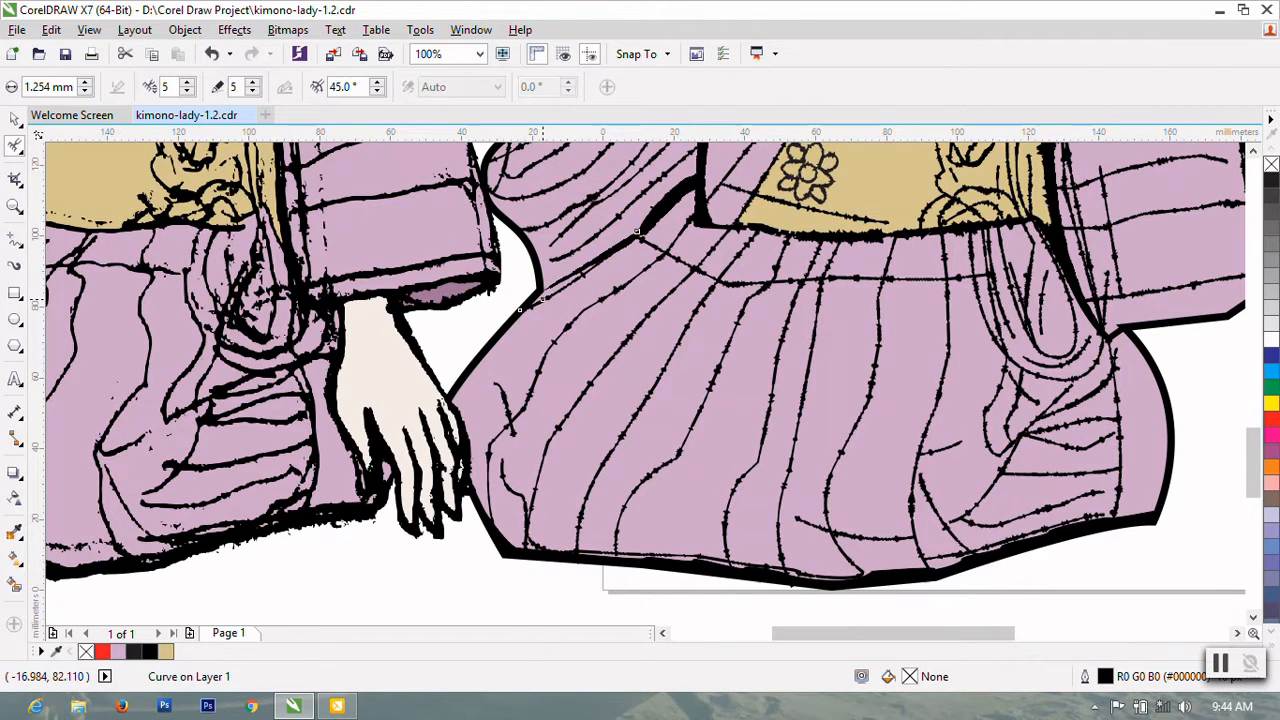
click(1091, 317)
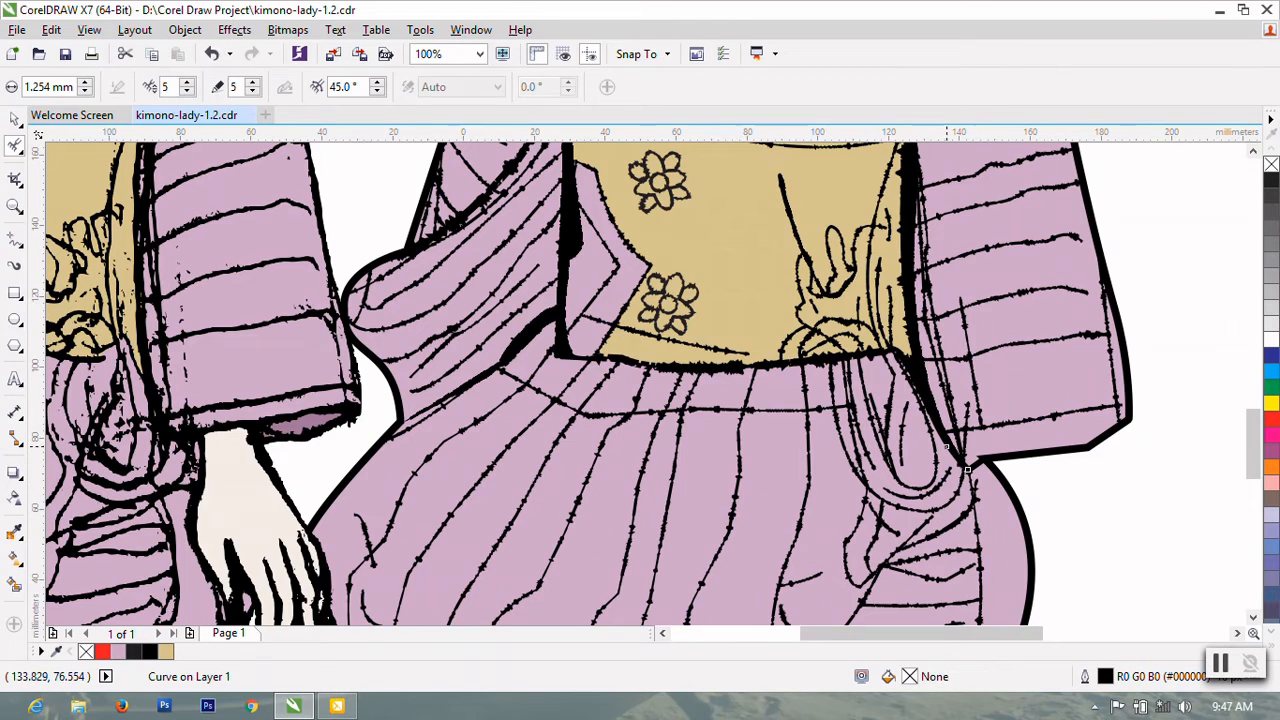
click(948, 447)
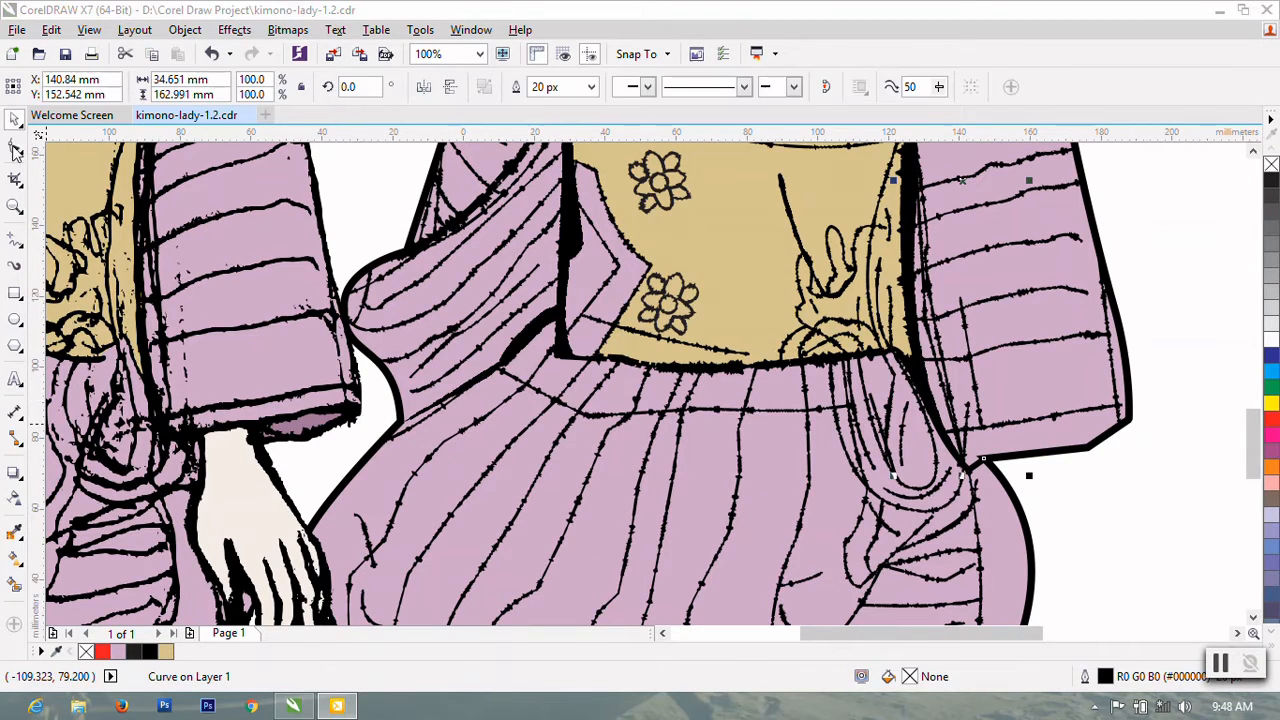
click(19, 152)
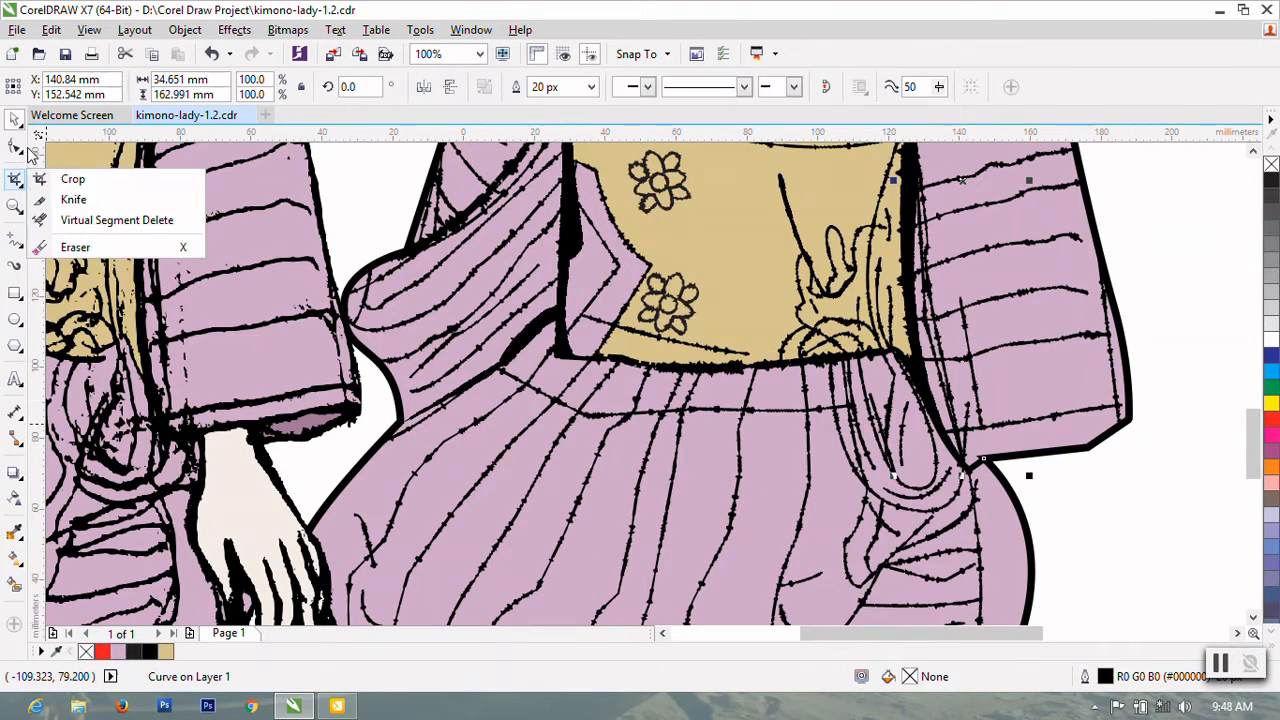
click(76, 296)
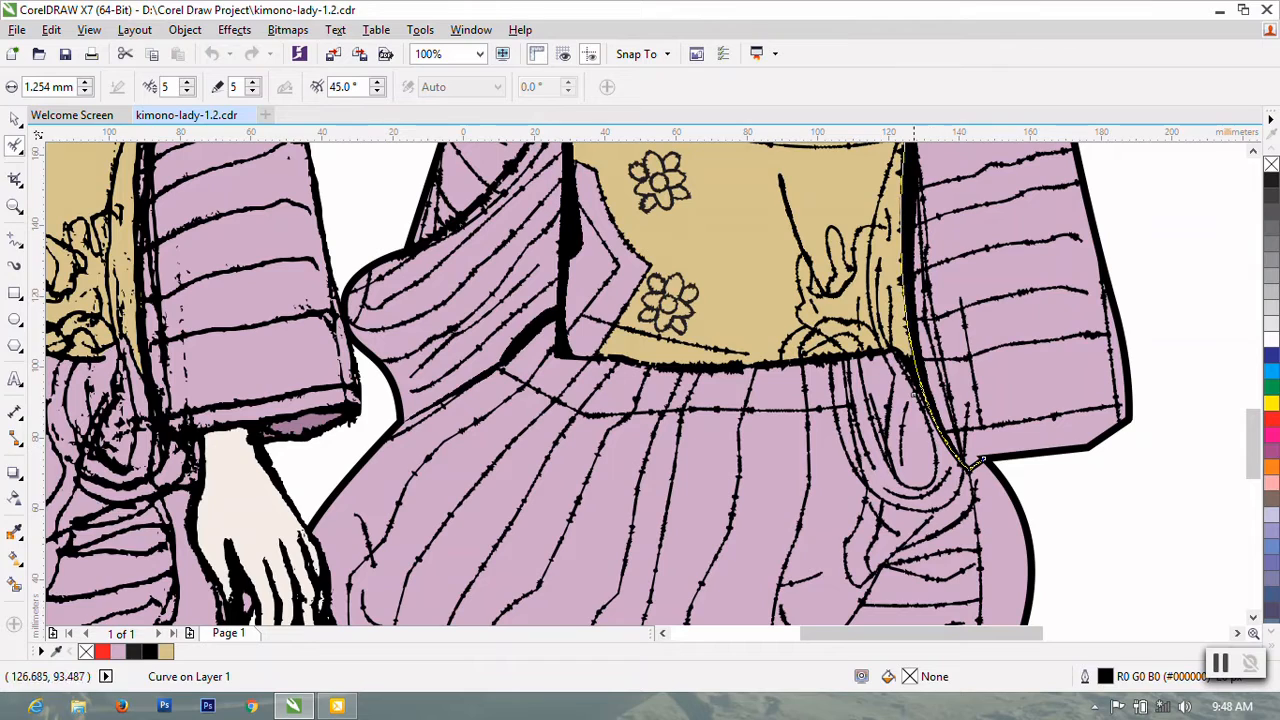
drag(984, 460, 984, 460)
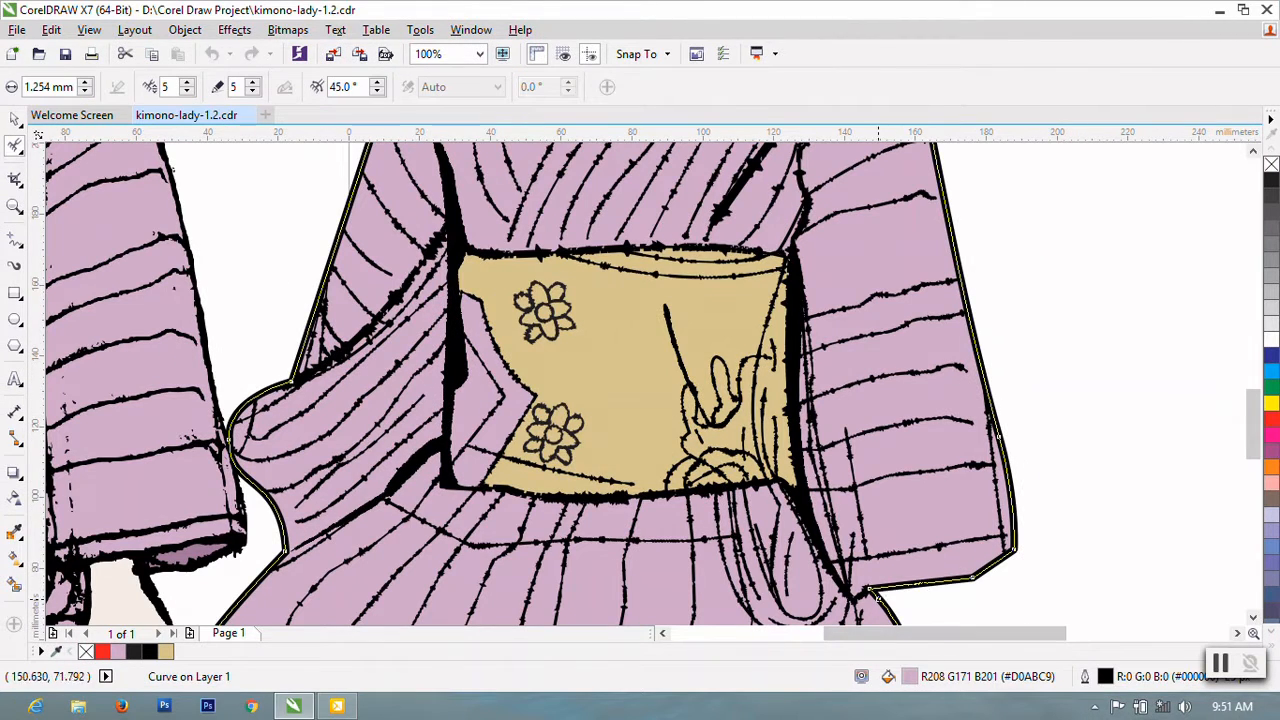
- Roughen the kimono's outer outline along the right sleeve's hem and side, the right shoulder, and the skirt's right side and lower right edge
drag(919, 593, 974, 578)
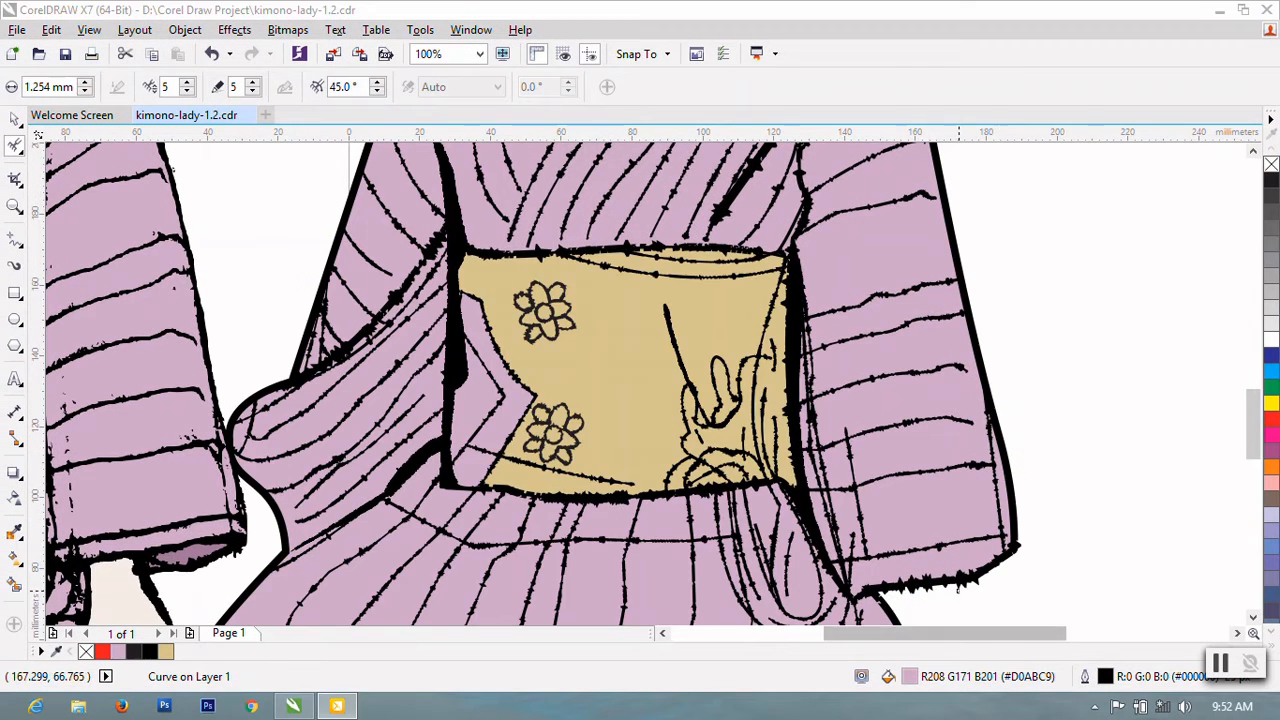
click(1015, 507)
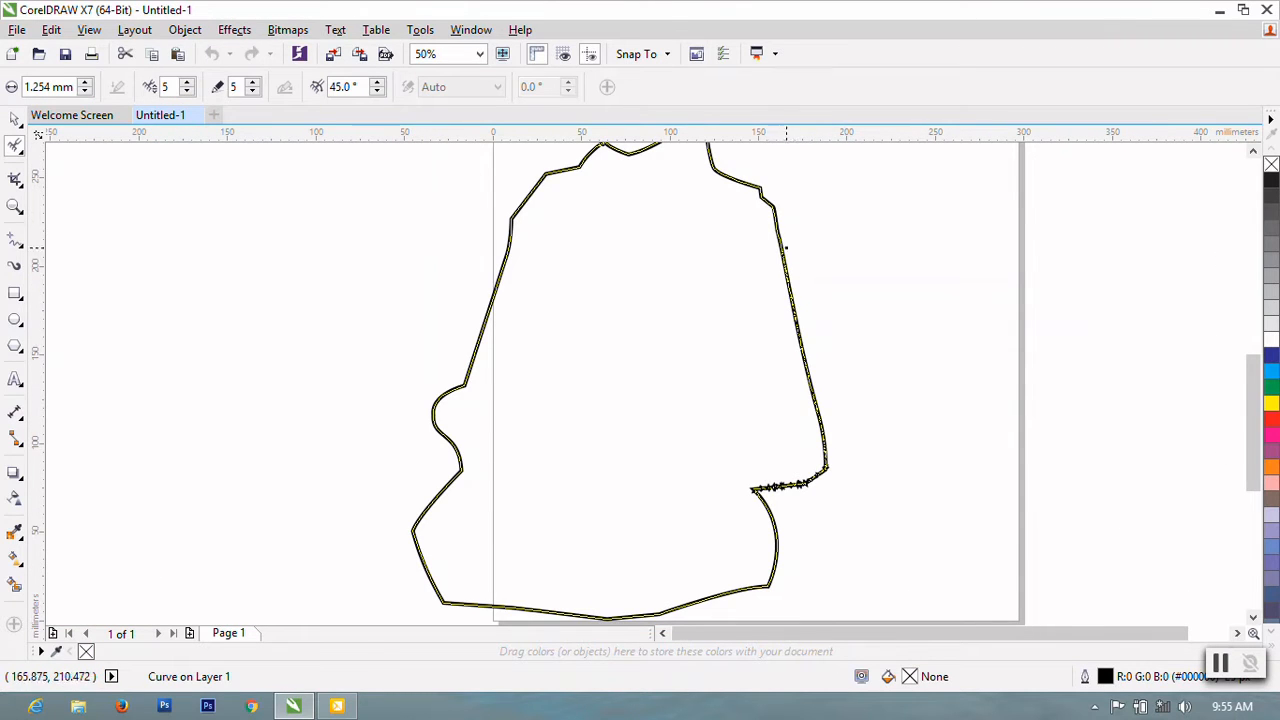
drag(714, 169, 781, 566)
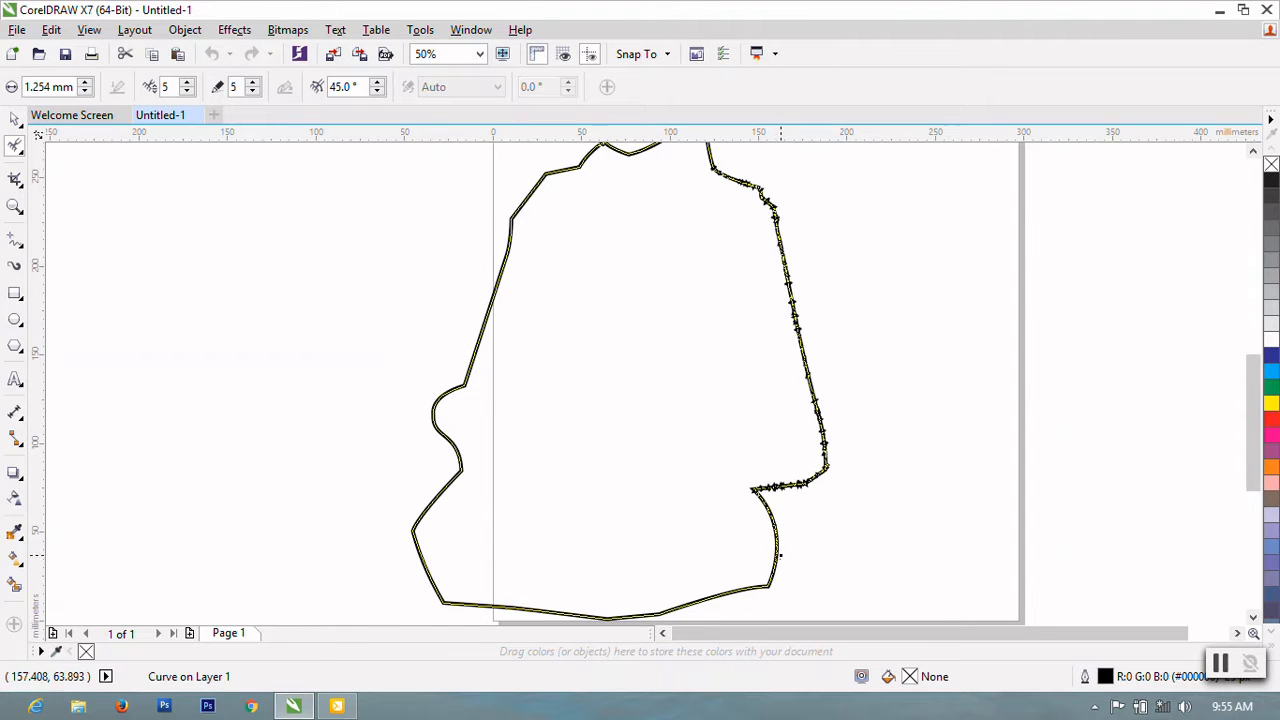
drag(637, 621, 772, 585)
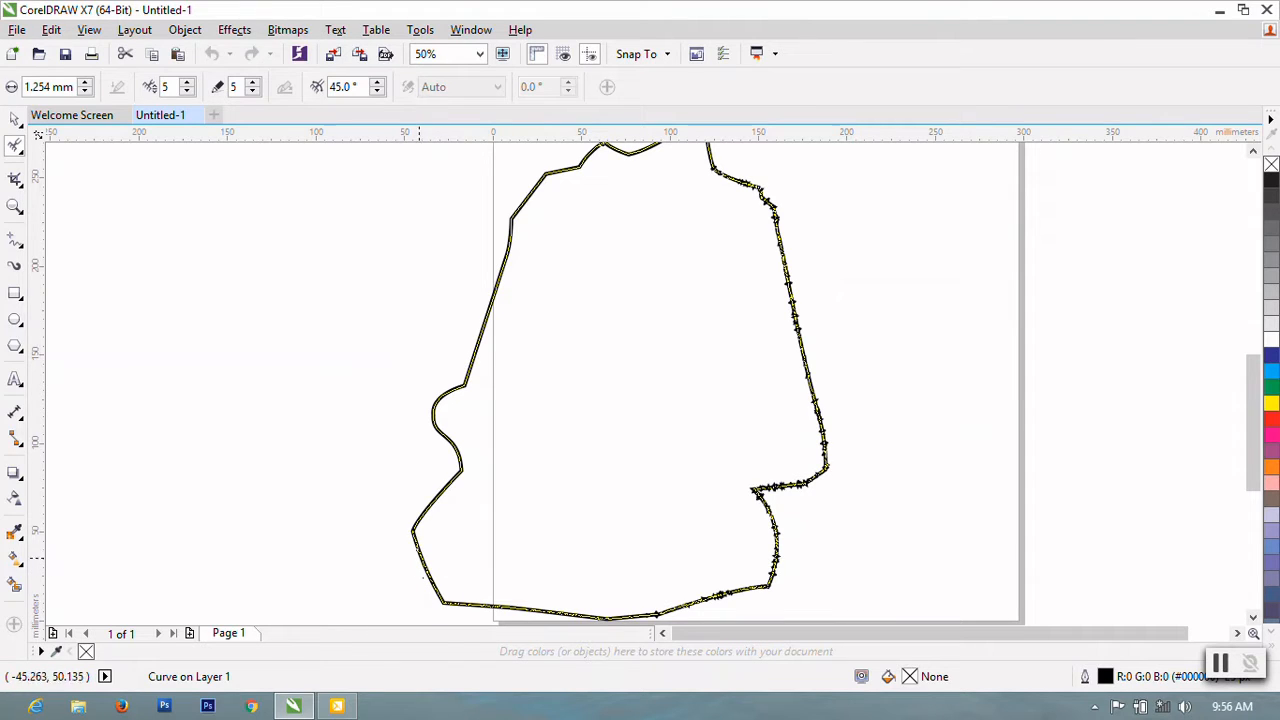
- Roughen the kimono's outer outline along the lower left edge, the left sleeve and side, and the left shoulder
drag(440, 598, 604, 618)
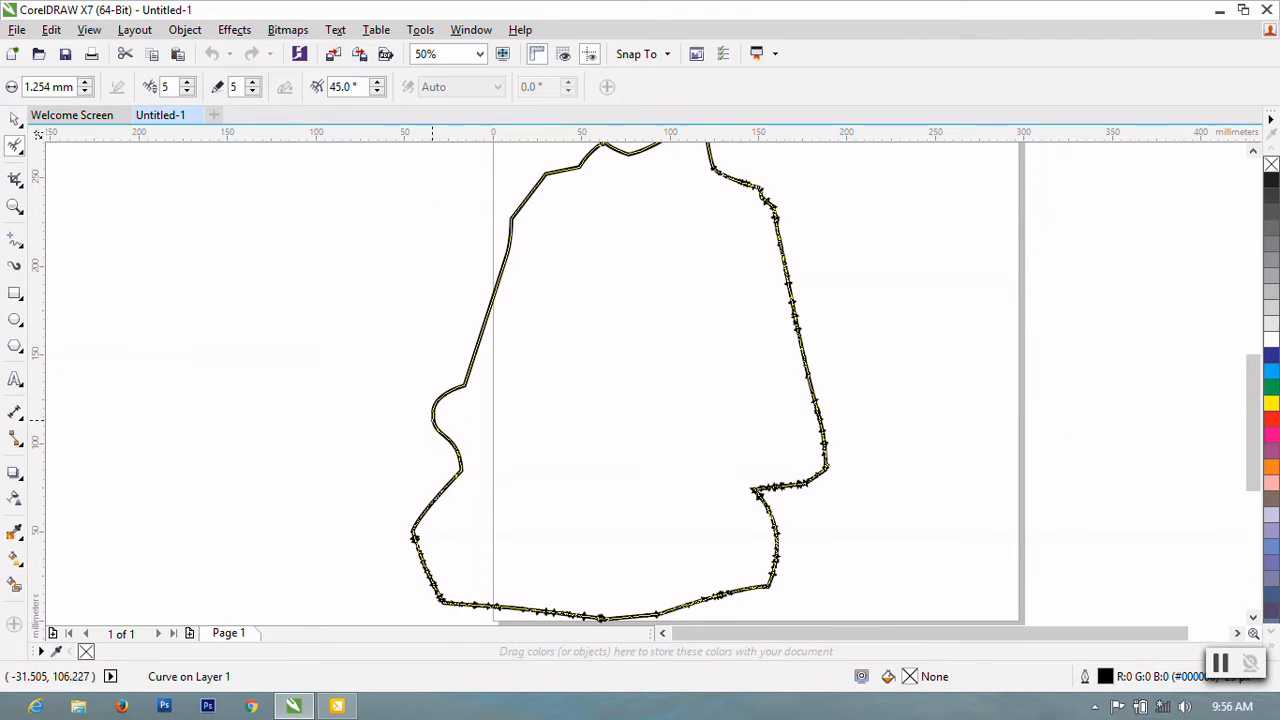
mouse_move(432, 420)
mouse_down()
mouse_move(445, 495)
mouse_move(442, 385)
mouse_up()
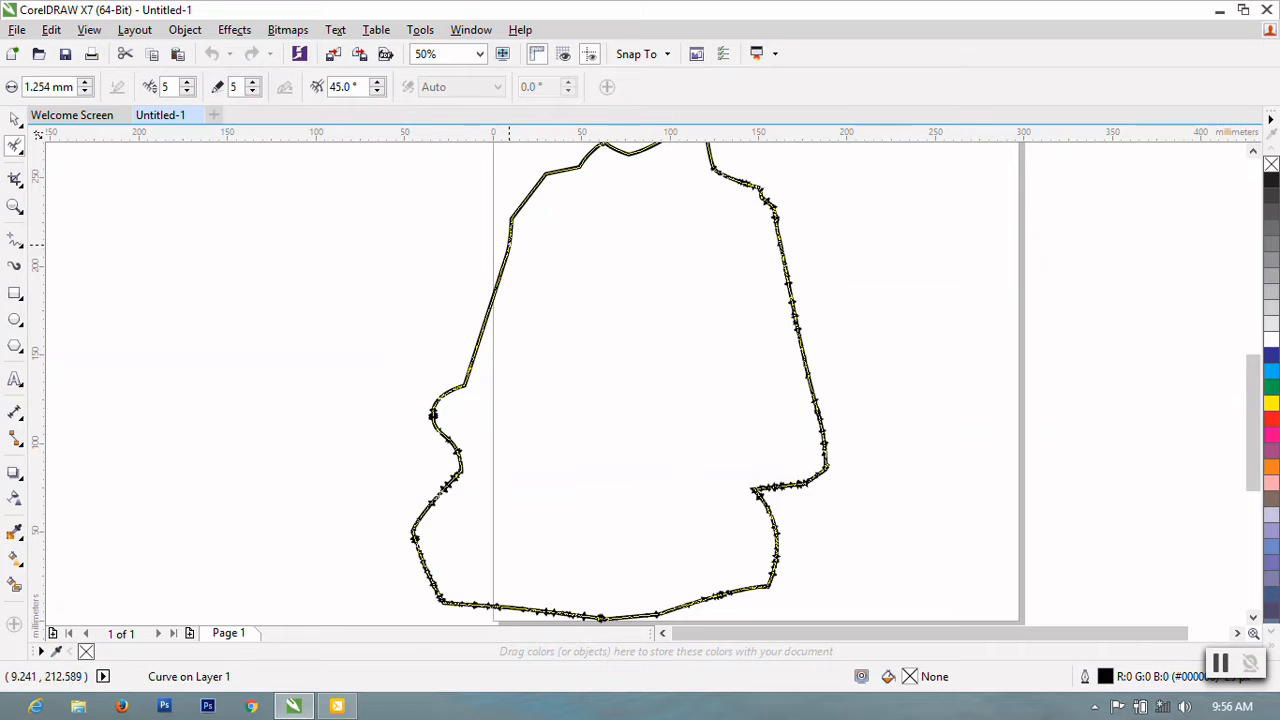
drag(511, 222, 415, 415)
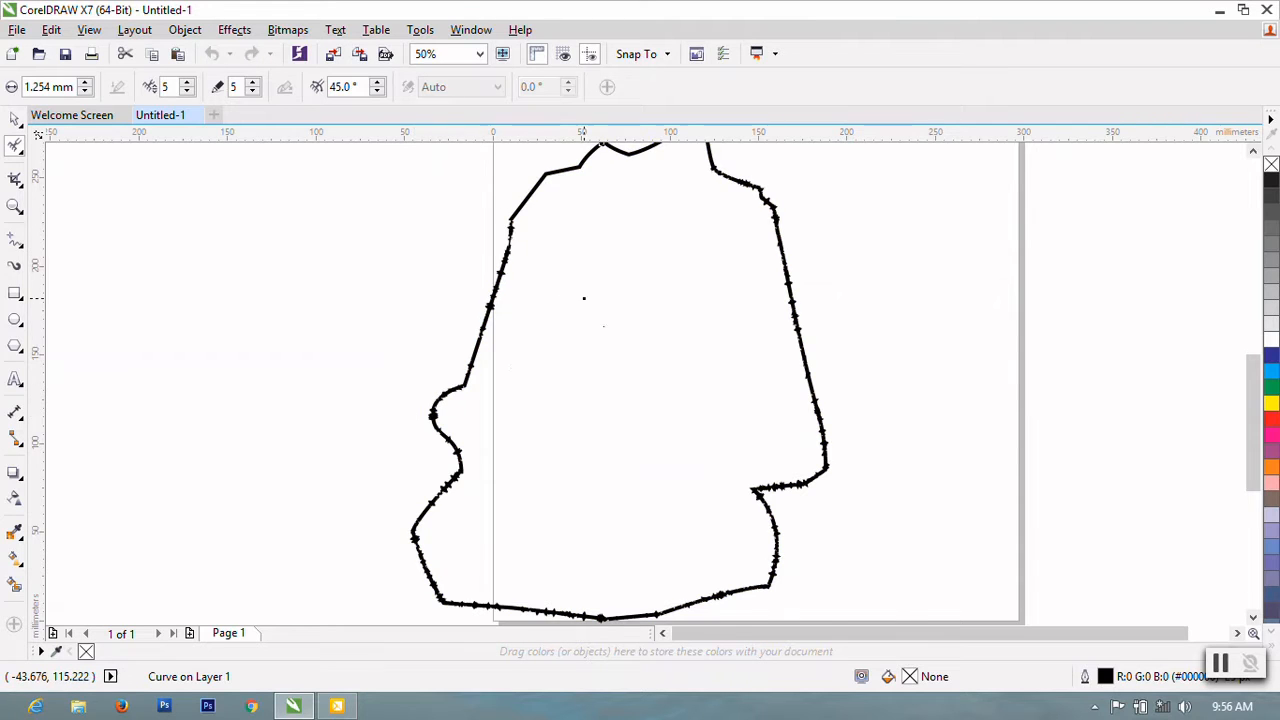
drag(536, 183, 497, 224)
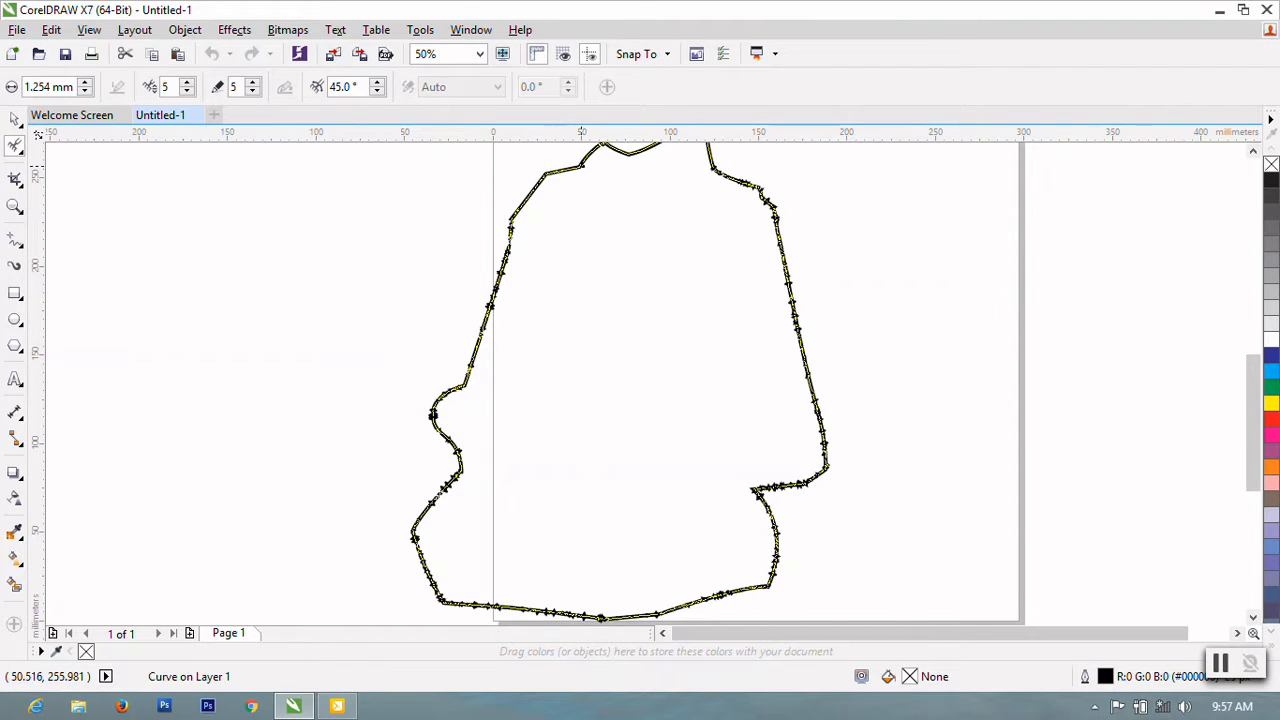
drag(583, 165, 524, 186)
drag(658, 224, 655, 297)
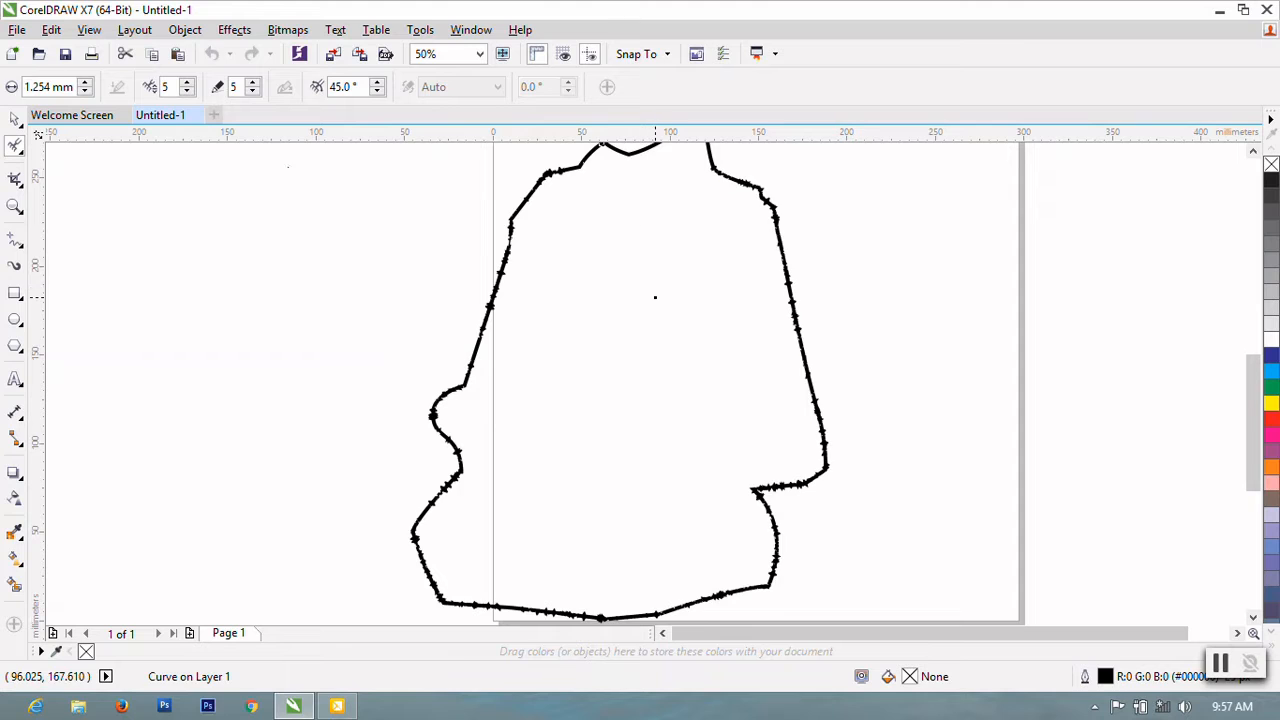
- Roughen the remaining smooth top of the outline, from the left shoulder across the chin curve to the right side of the collar
click(16, 121)
click(418, 272)
scroll(404, 240, down, 1)
scroll(521, 168, up, 3)
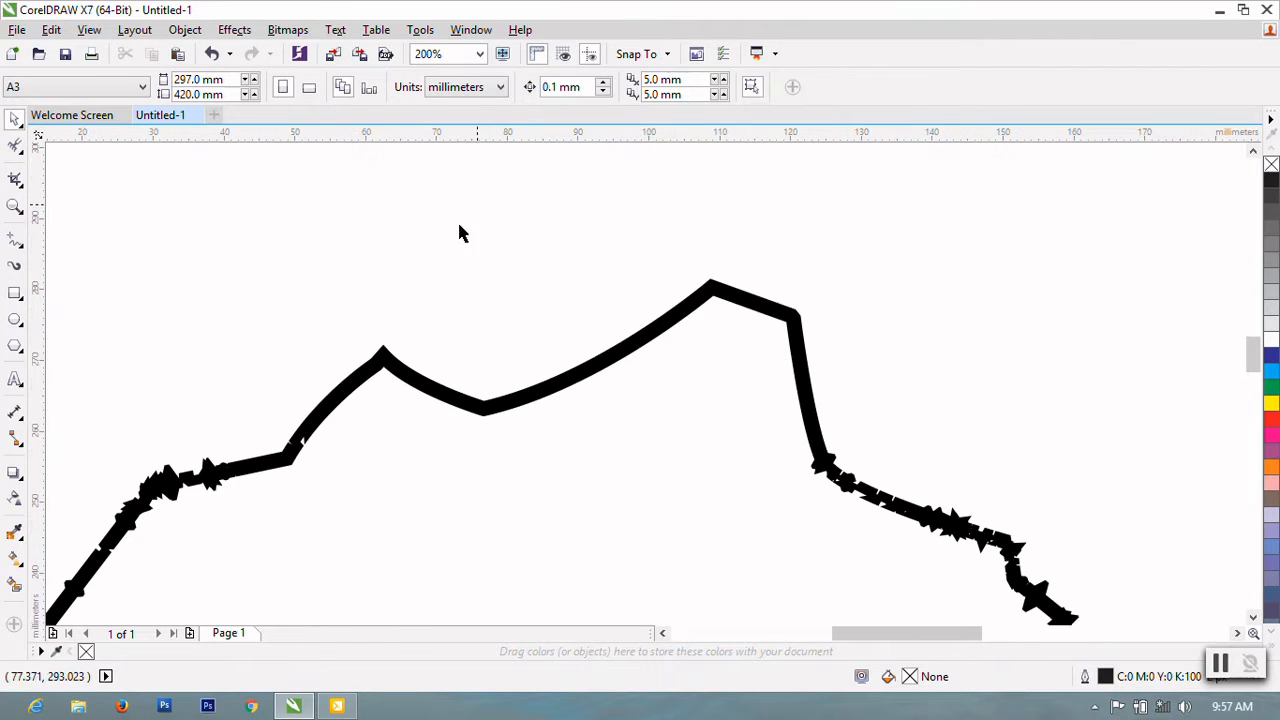
click(15, 145)
mouse_move(277, 459)
mouse_down()
mouse_move(315, 416)
mouse_move(392, 355)
mouse_move(481, 410)
mouse_move(409, 388)
mouse_move(481, 435)
mouse_move(737, 290)
mouse_move(810, 331)
mouse_move(796, 407)
mouse_move(815, 450)
mouse_up()
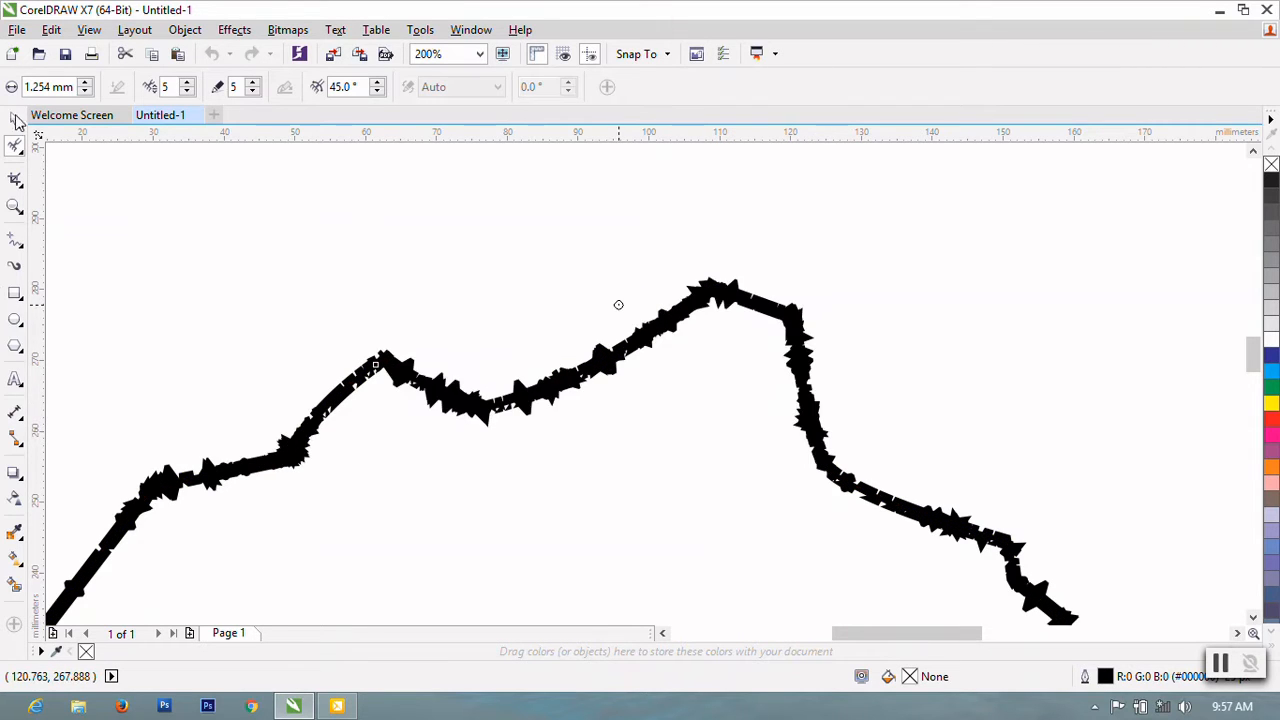
key(space)
scroll(660, 270, down, 2)
scroll(667, 226, down, 2)
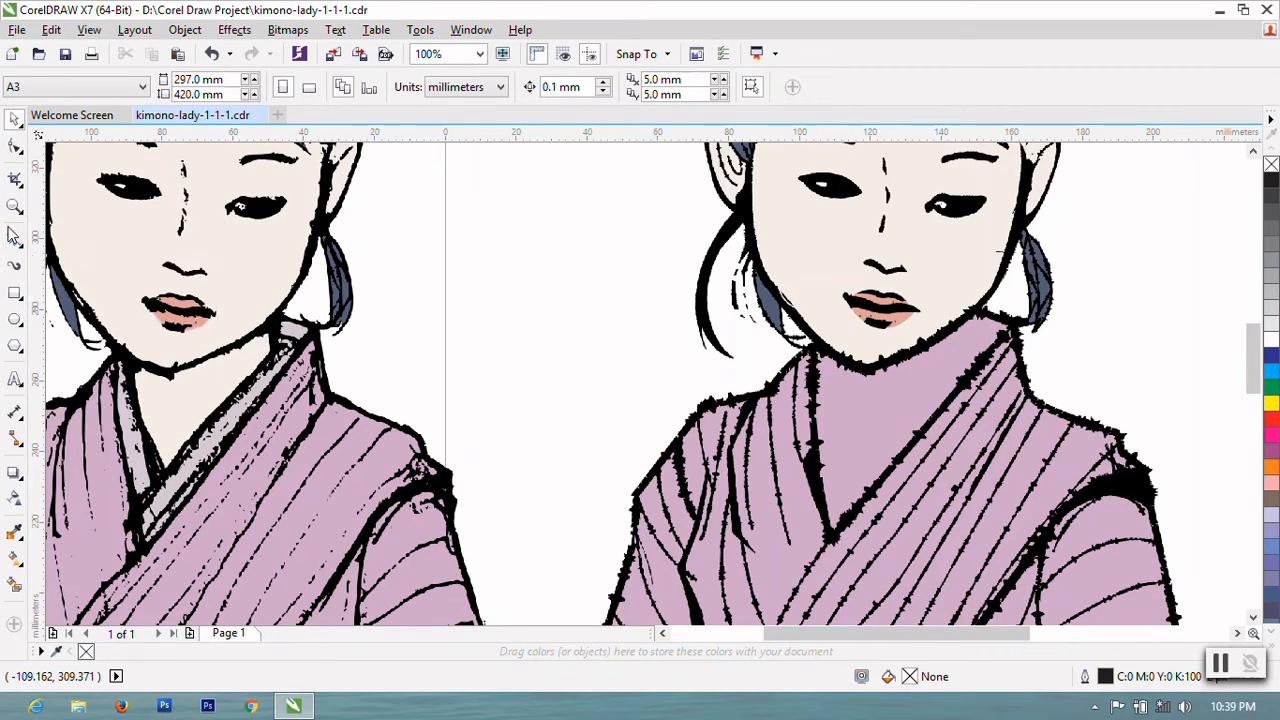
- Draw a closed V-shaped neck area with the Bézier tool, following the chin line and the inner collar edges on the right-hand figure
double_click(14, 237)
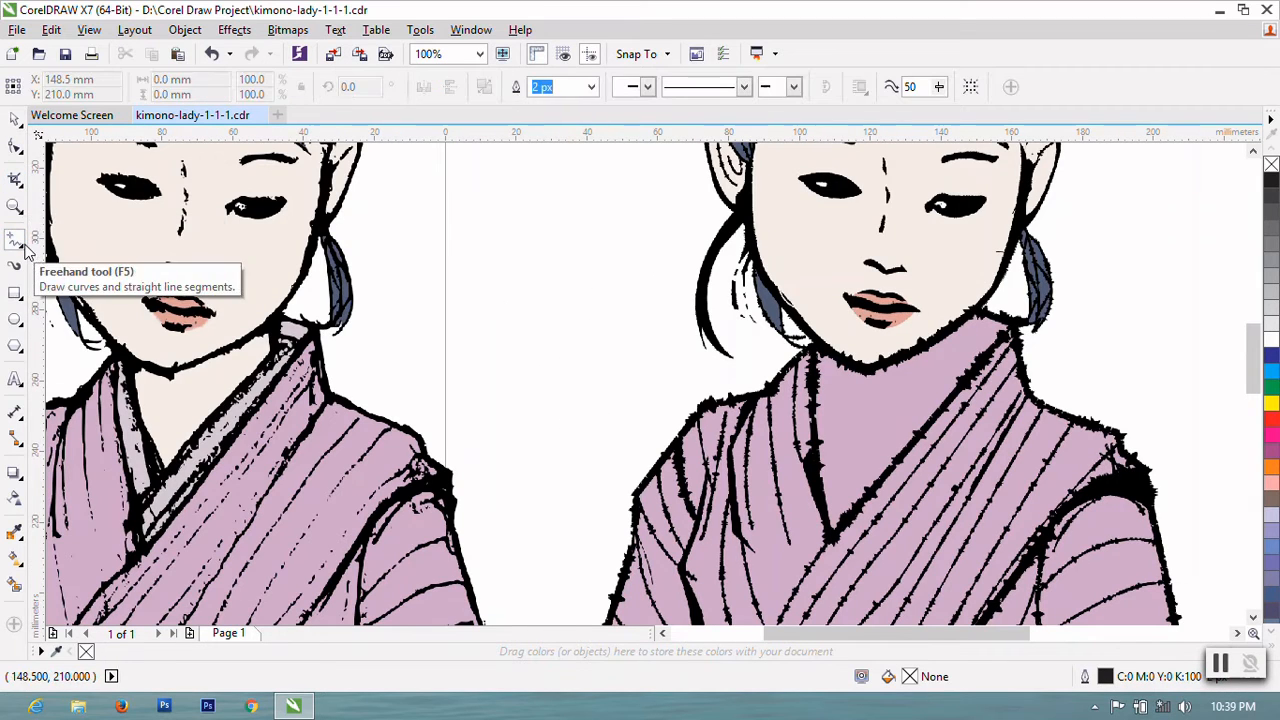
click(1118, 236)
click(20, 245)
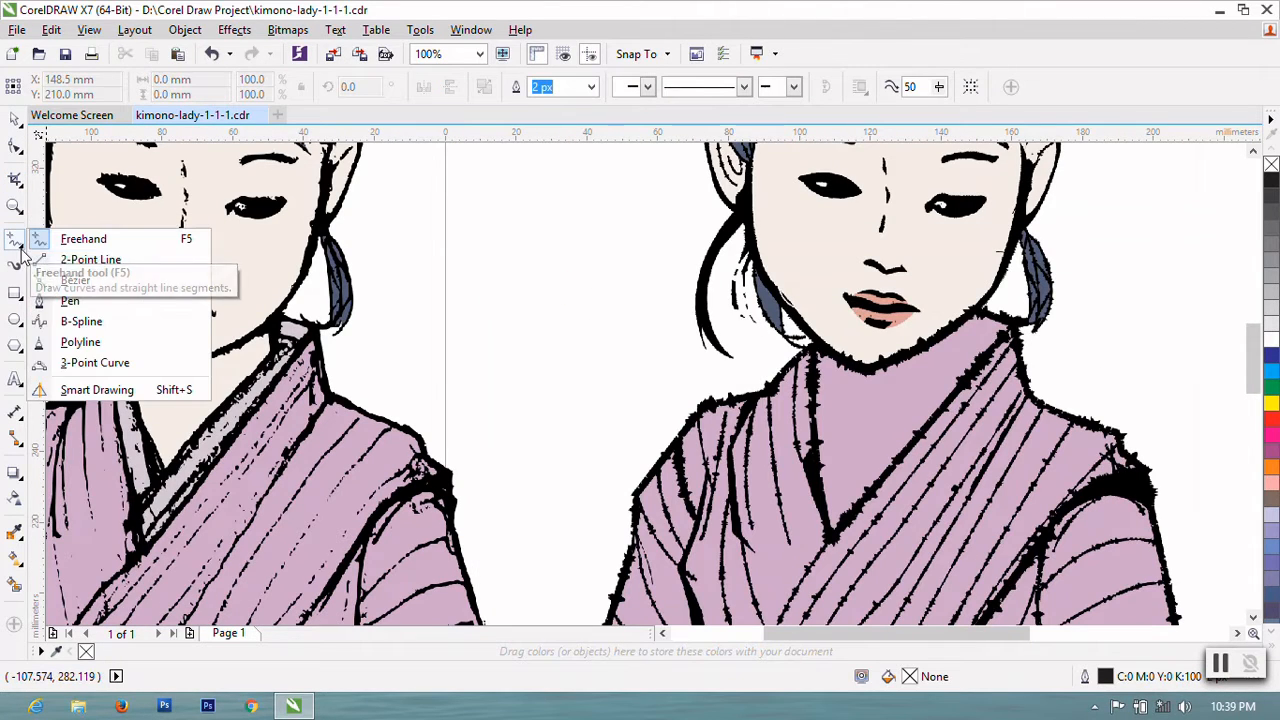
click(84, 281)
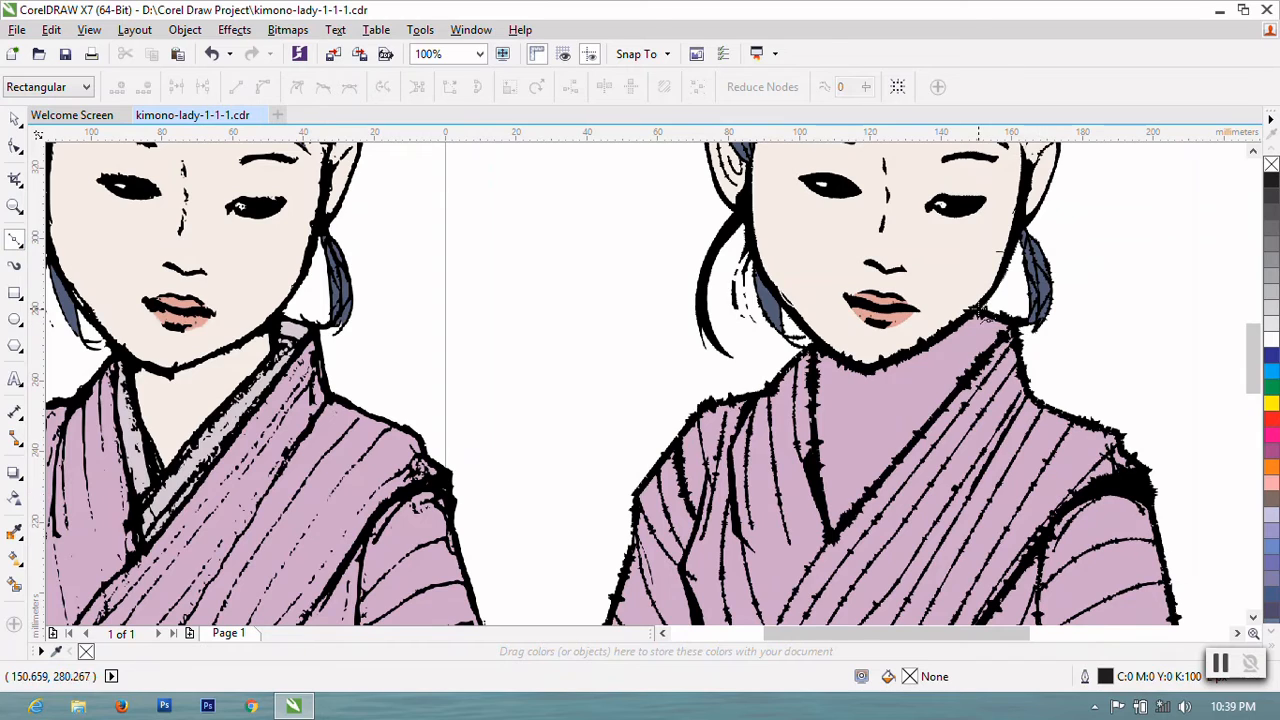
click(977, 311)
click(977, 336)
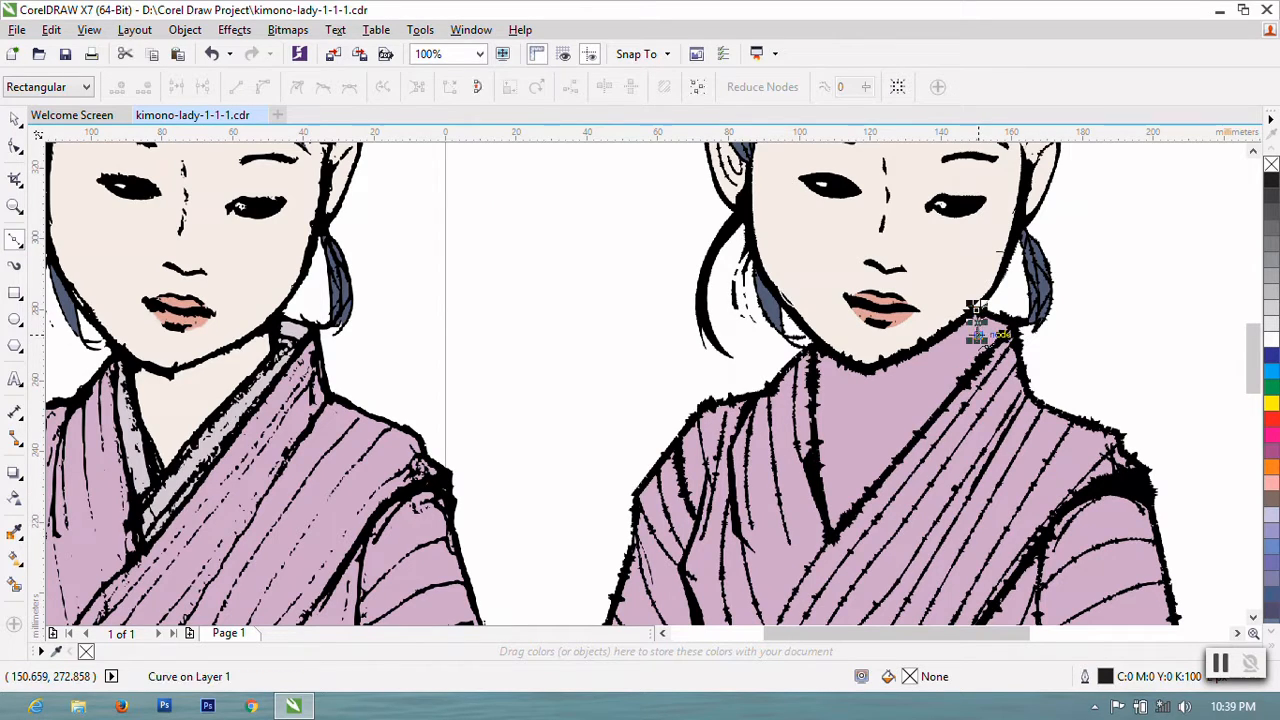
click(843, 472)
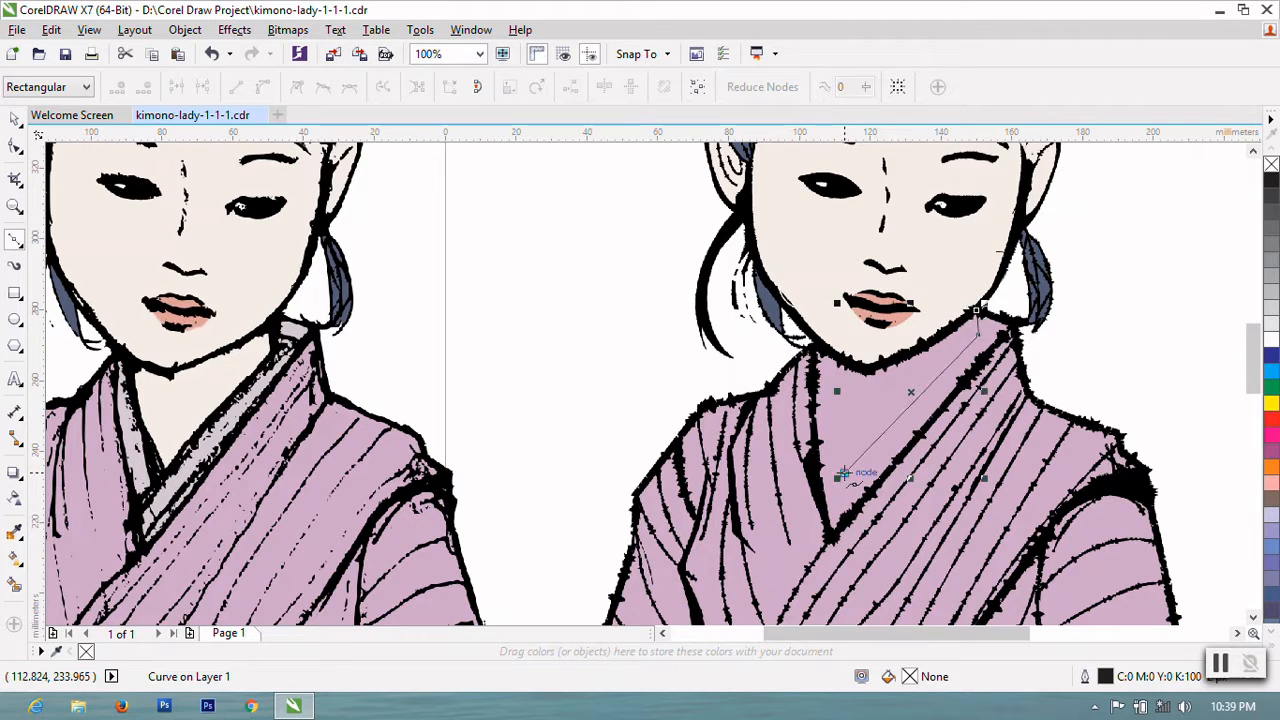
drag(827, 354, 829, 309)
click(827, 354)
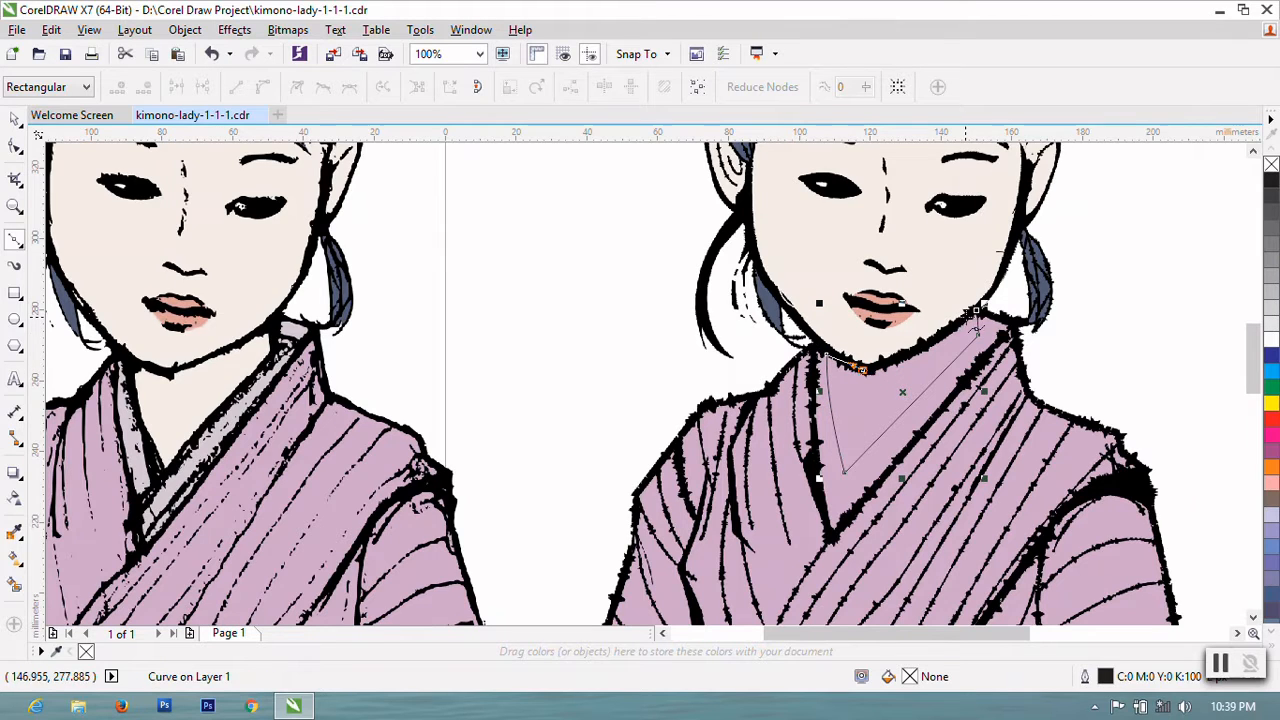
click(975, 313)
key(ctrl+z)
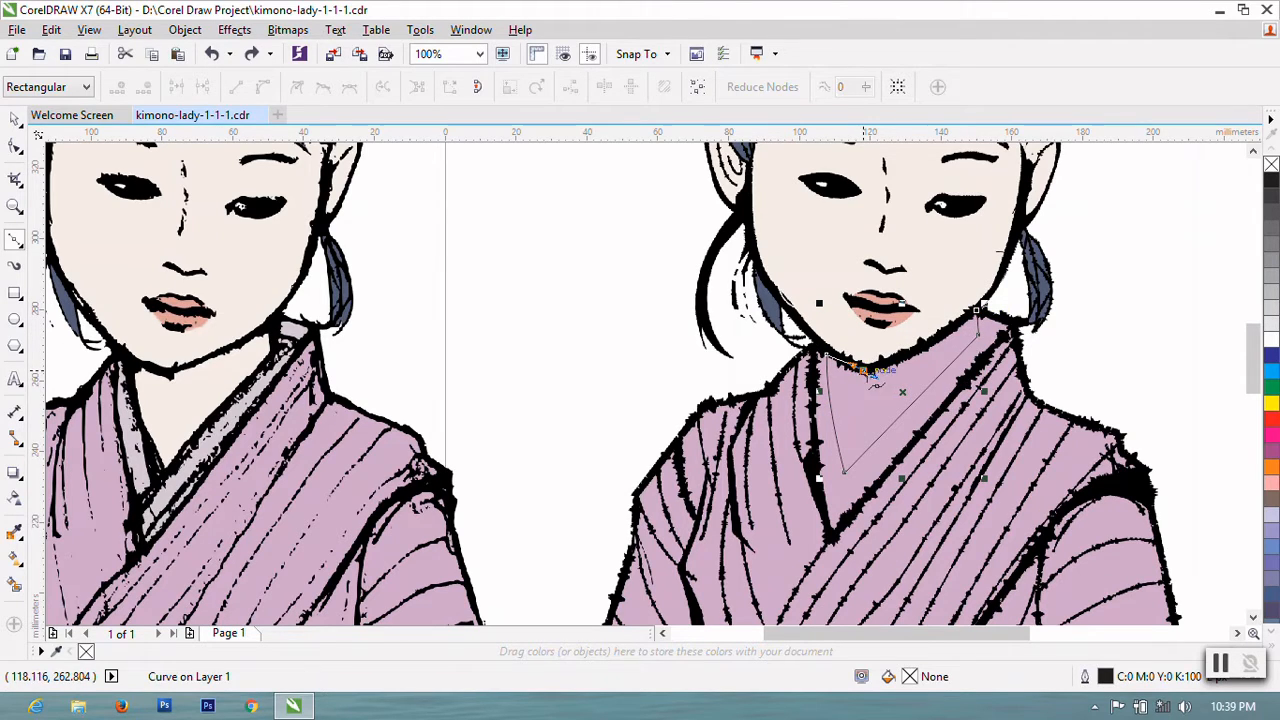
drag(975, 313, 1028, 270)
click(15, 147)
right_click(866, 396)
click(960, 243)
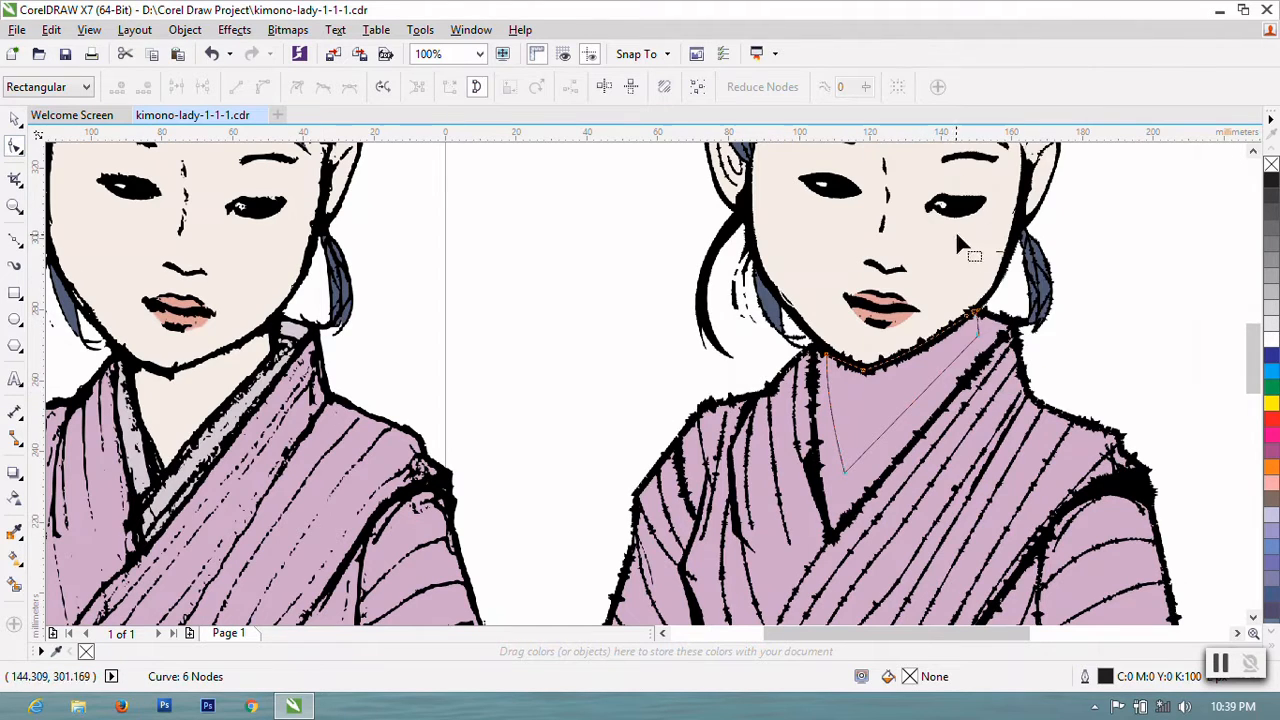
- Fill the neck shape with the skin colour sampled from the face
click(15, 119)
click(15, 532)
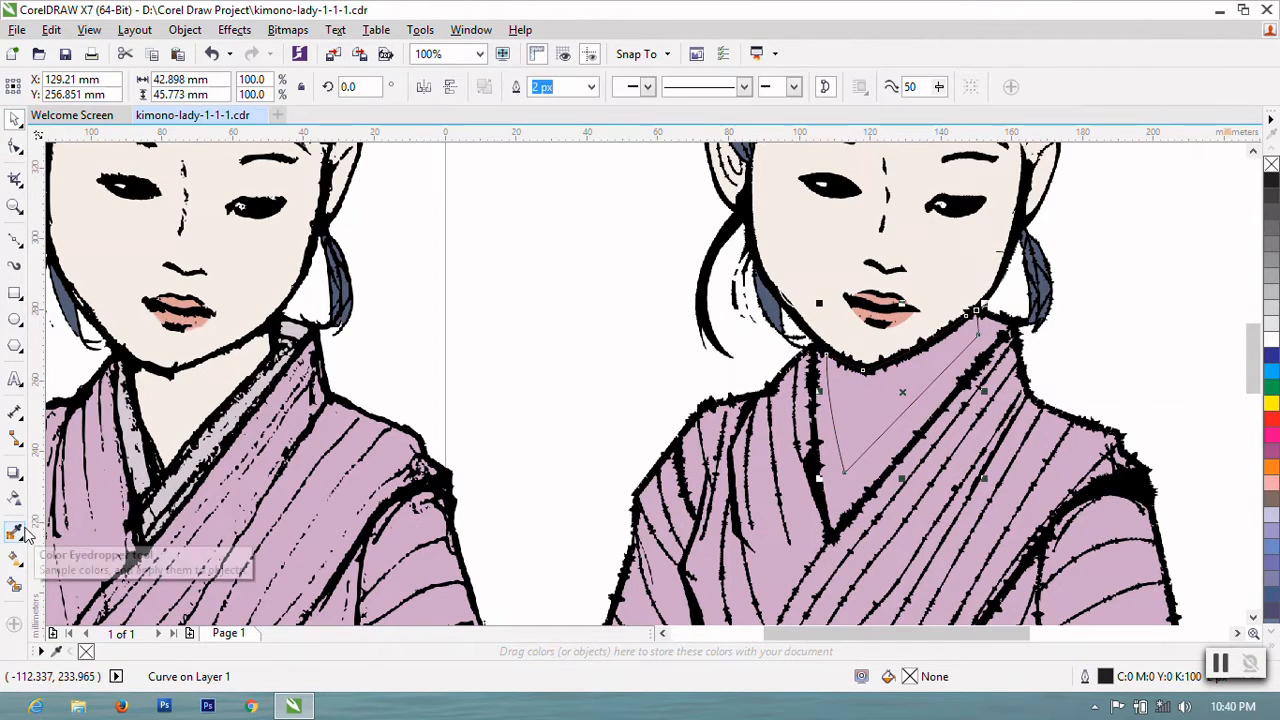
click(80, 553)
click(948, 236)
click(844, 416)
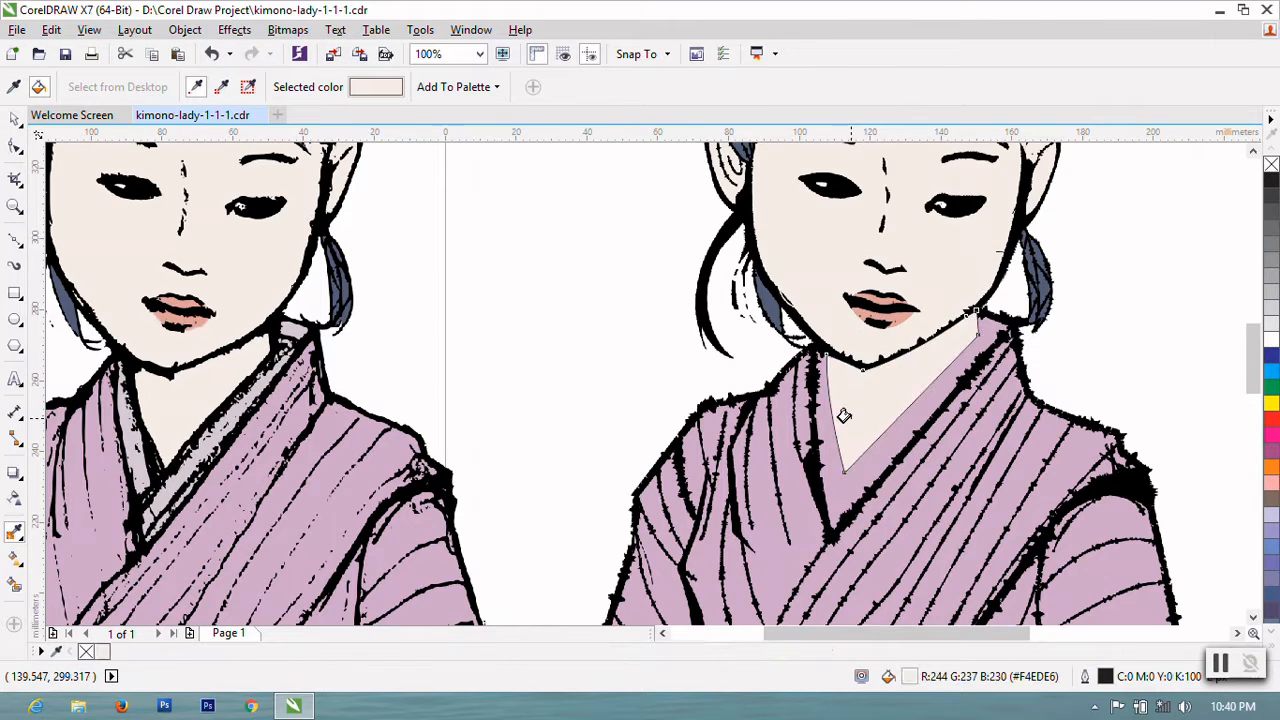
- Set the neck shape's outline width to 25 px
click(15, 119)
click(572, 86)
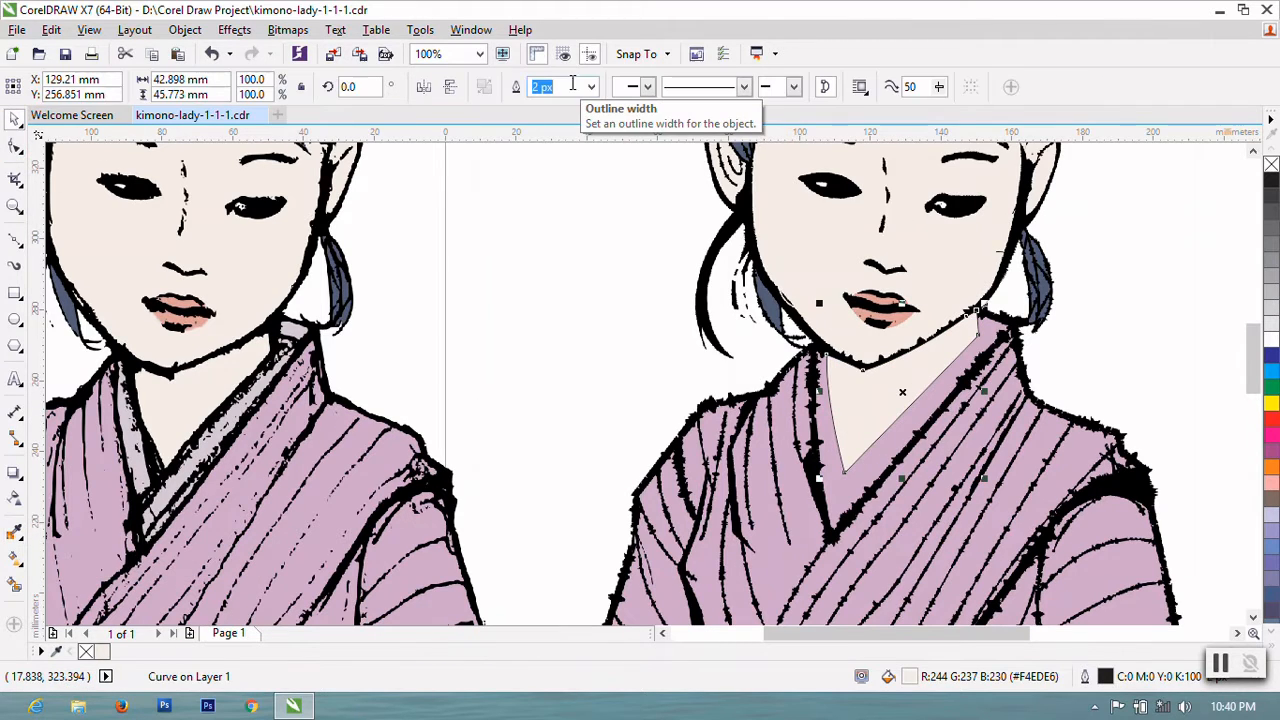
text(25)
key(Return)
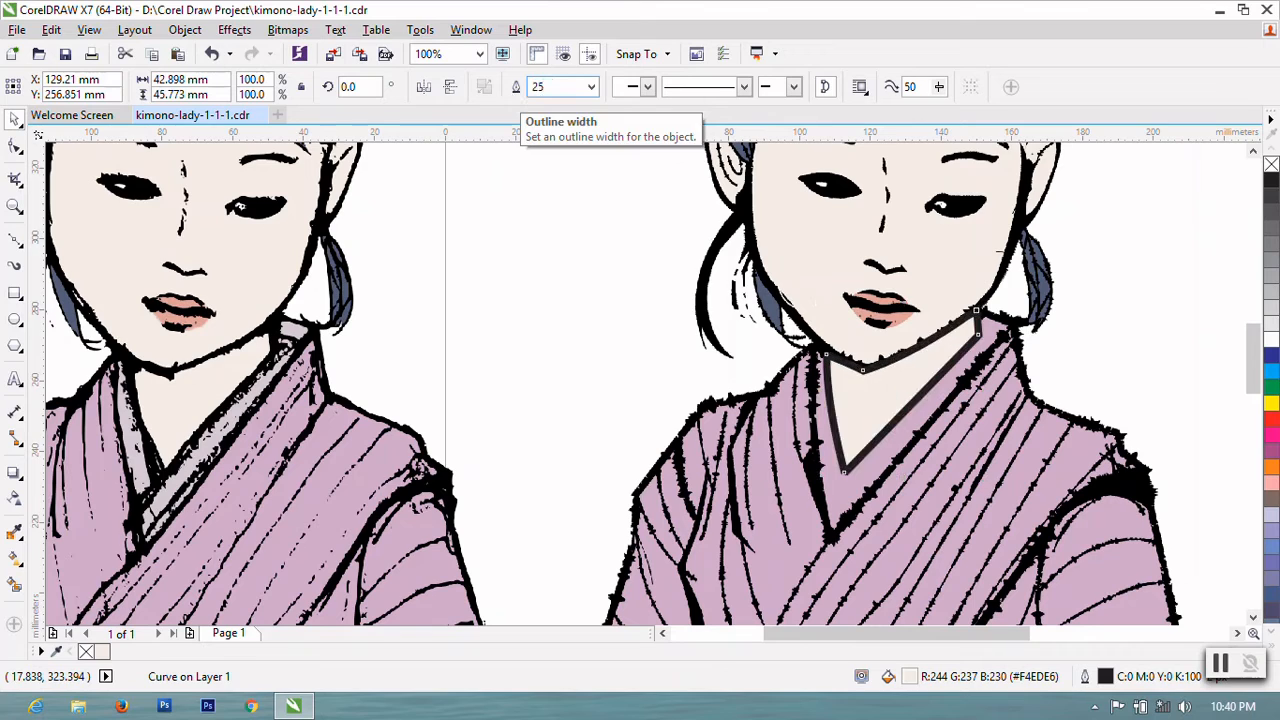
- Set the Roughen brush to a 1.754 mm nib, spike frequency 6, dryout 6 and a 50° pen tilt
click(15, 147)
click(83, 296)
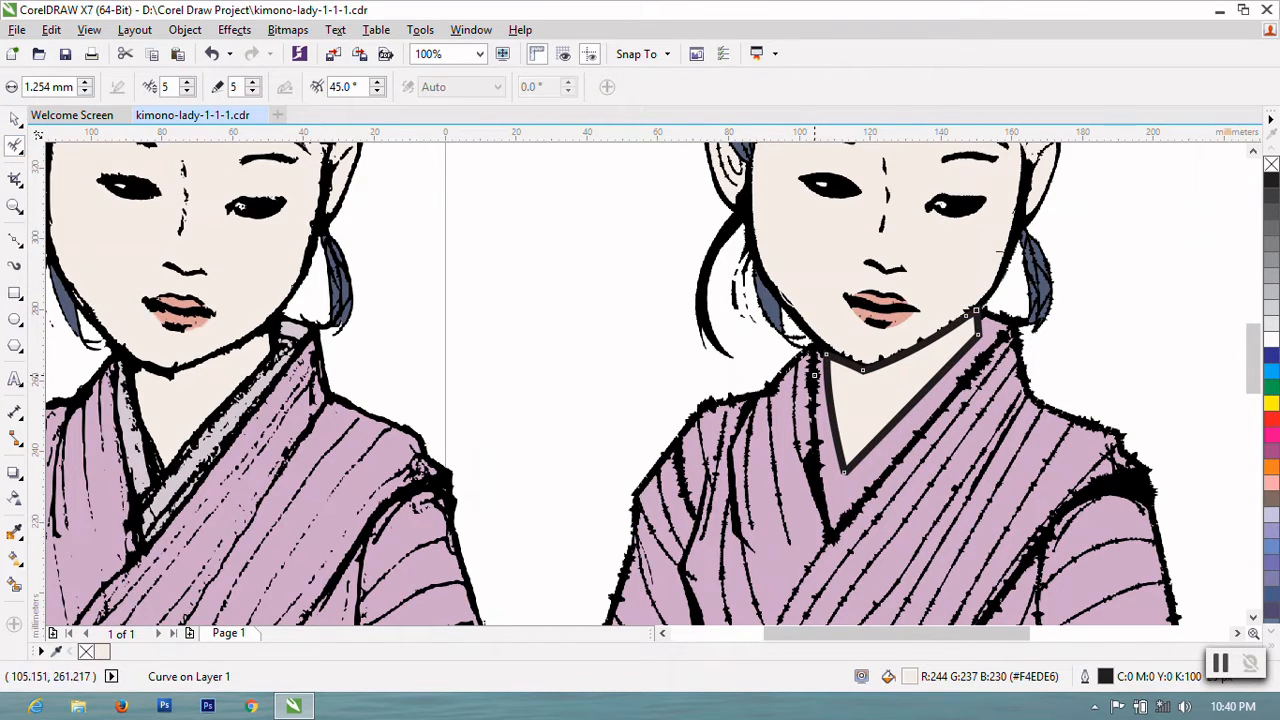
click(87, 82)
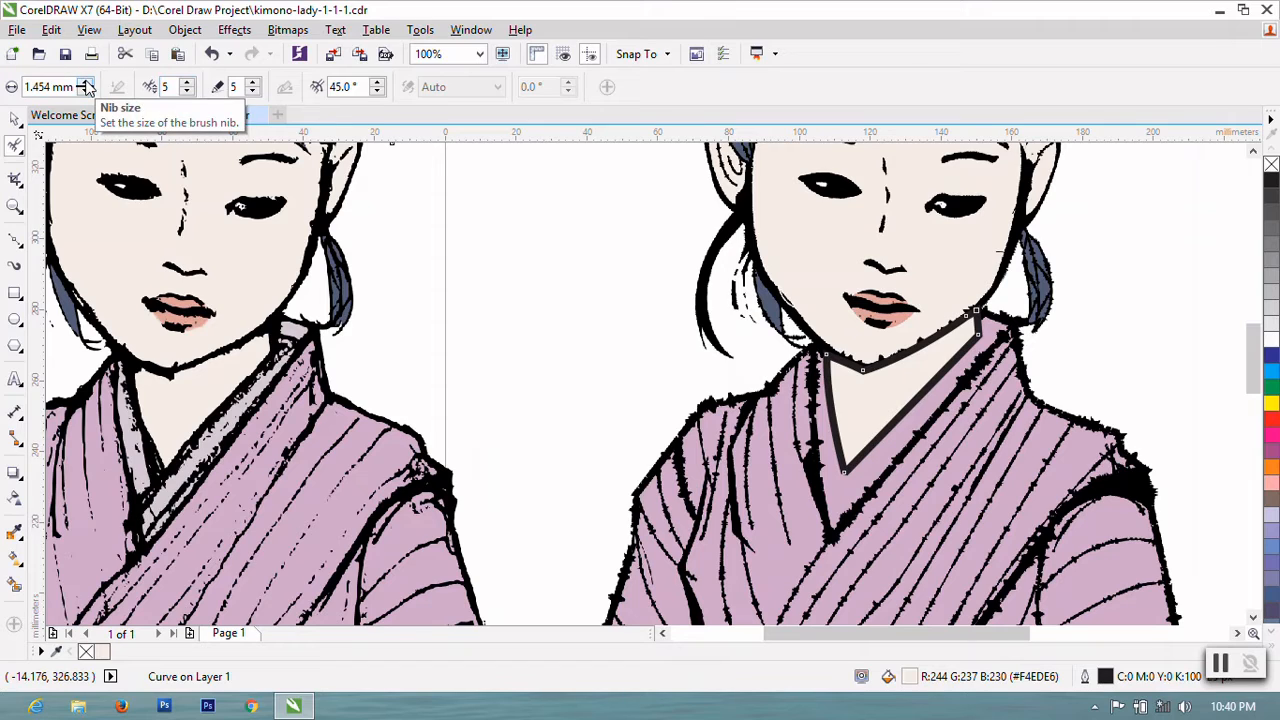
click(87, 82)
click(87, 82)
click(186, 82)
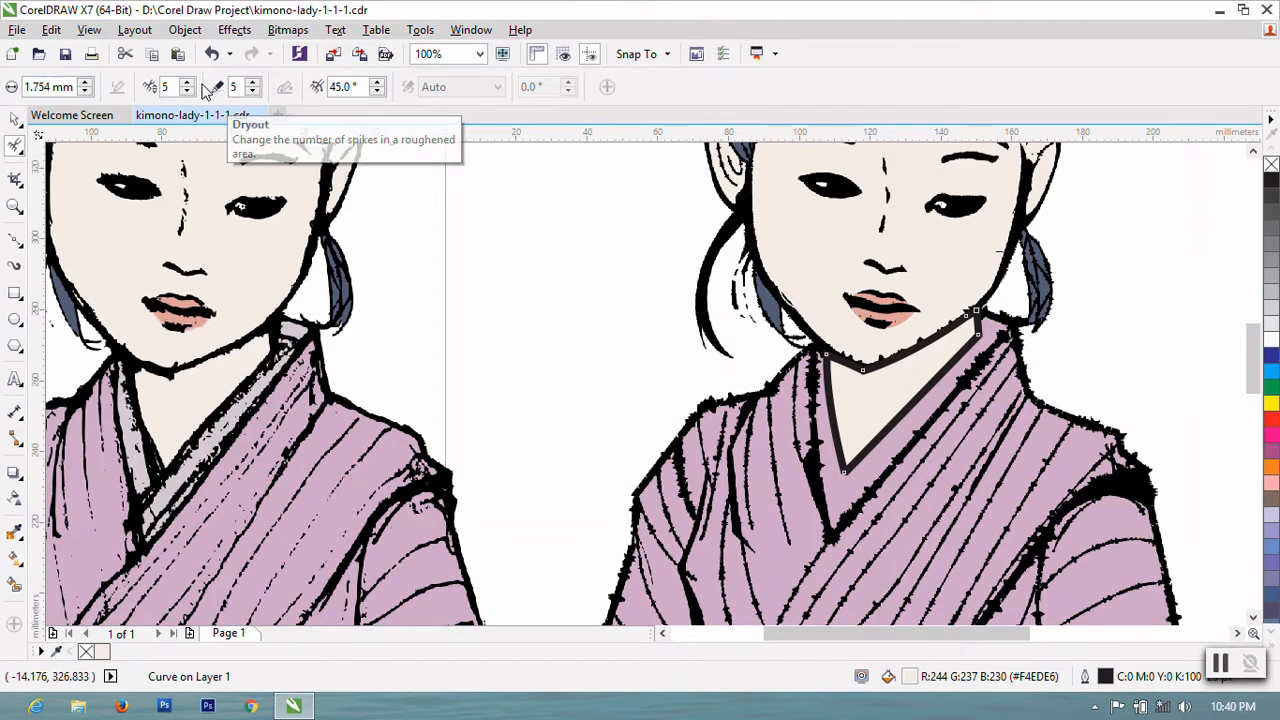
click(252, 82)
click(377, 82)
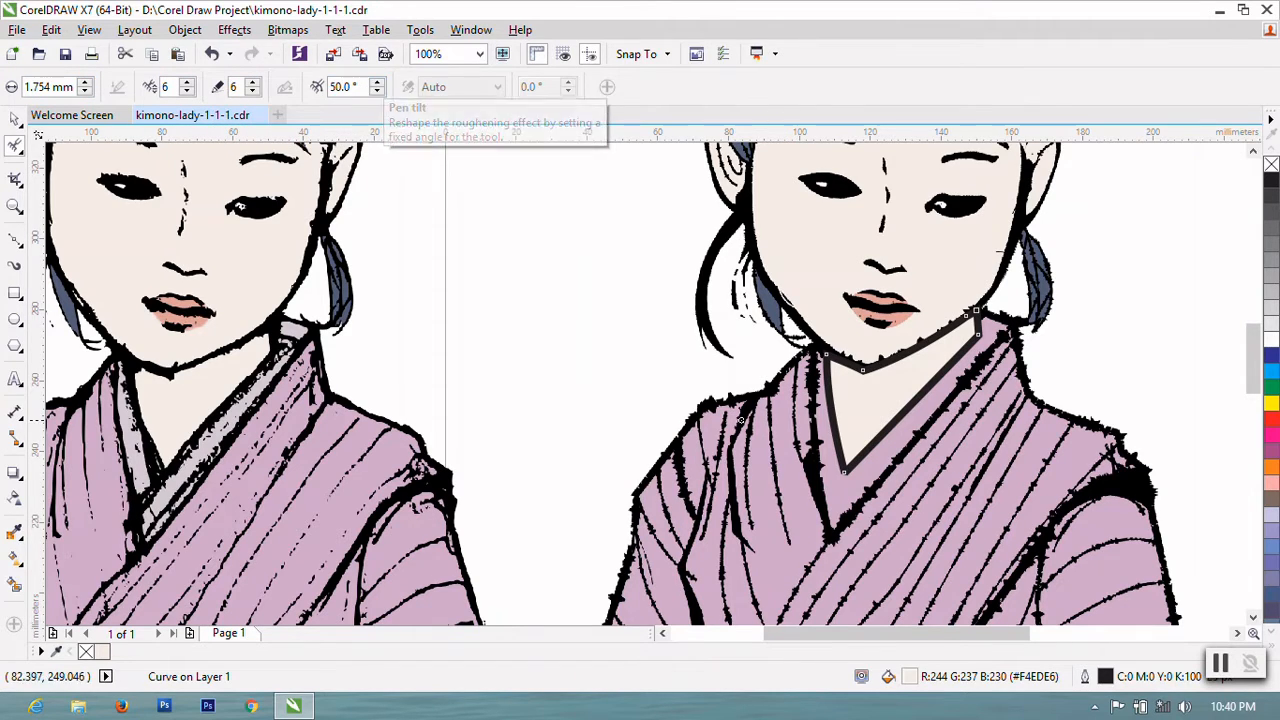
- Roughen the neck shape's outline along its left edge, the diagonal collar edge and the chin line
drag(830, 373, 843, 462)
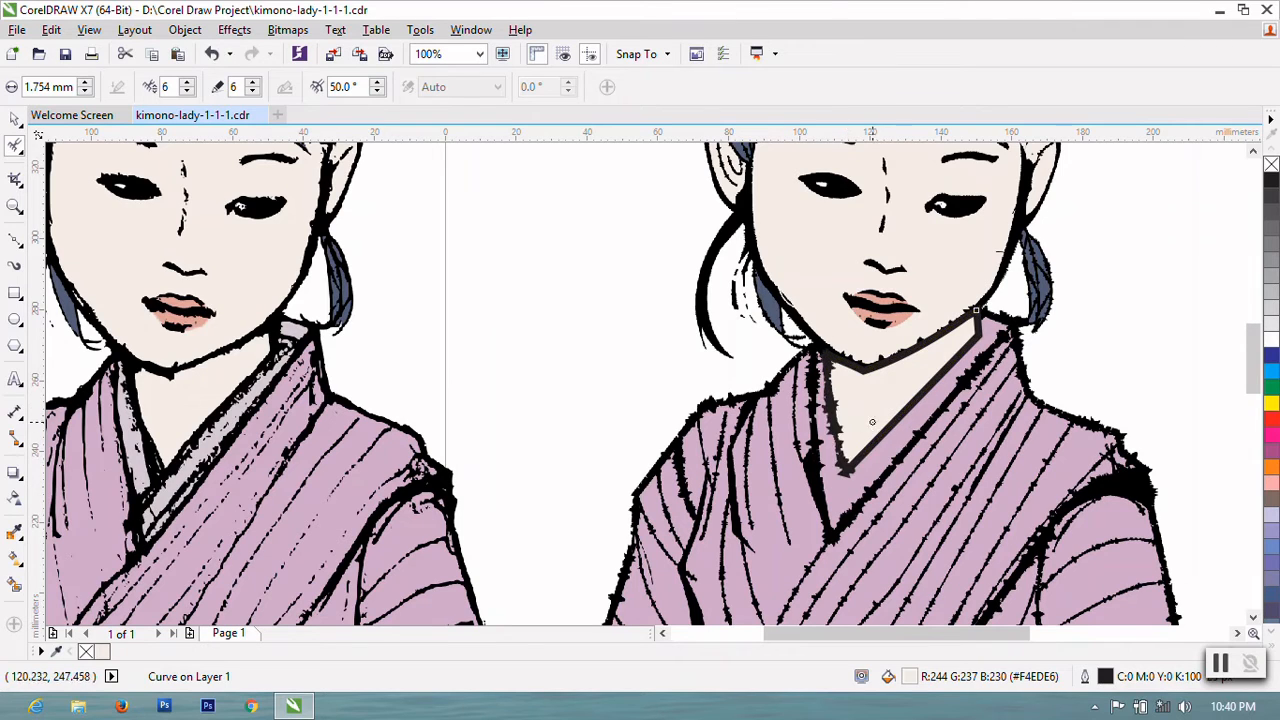
drag(979, 315, 877, 441)
mouse_move(948, 331)
mouse_down()
mouse_move(878, 365)
mouse_move(809, 358)
mouse_up()
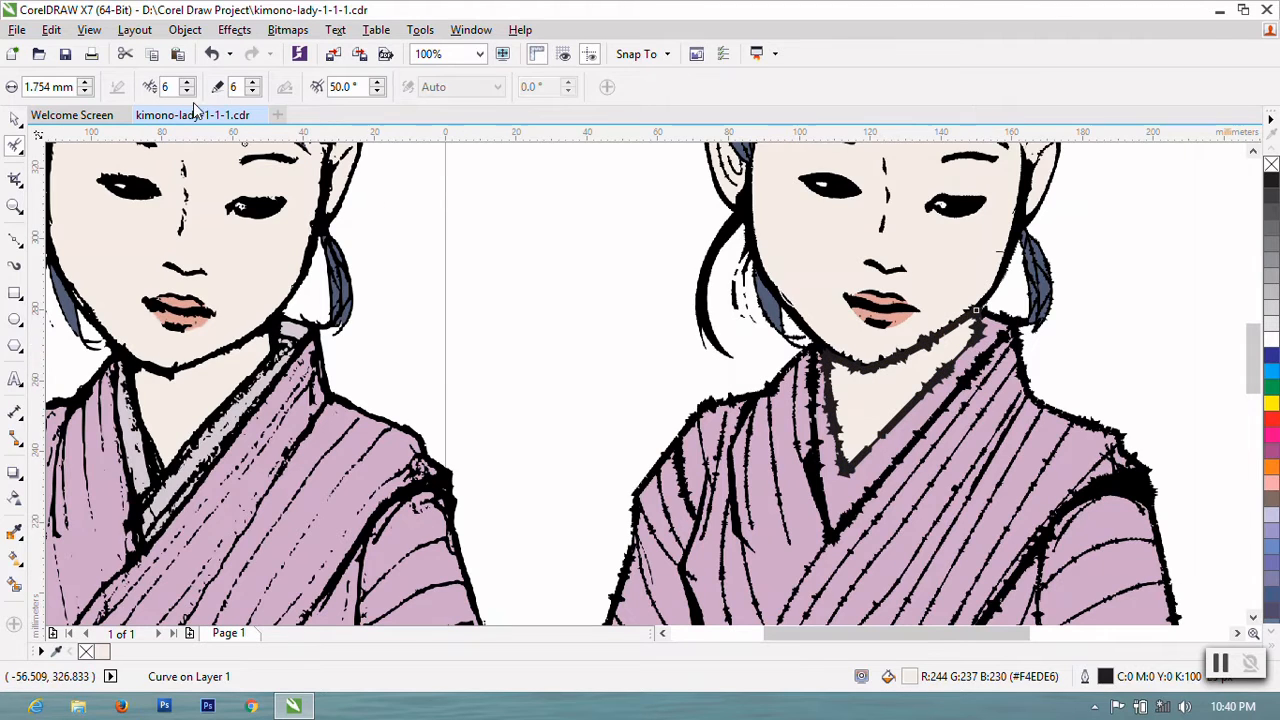
- Set the Roughen brush's spike frequency and dryout to 3
scroll(188, 90, down, 3)
scroll(232, 90, down, 2)
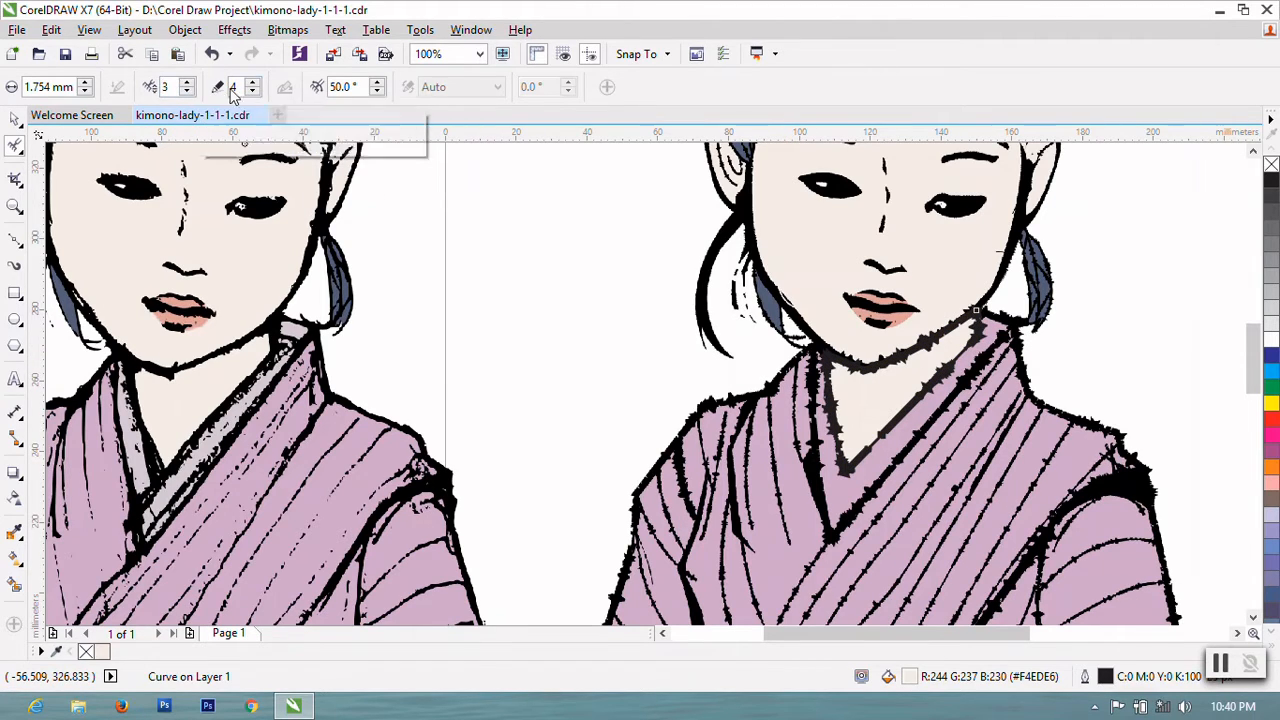
scroll(232, 90, down, 1)
- Try the new brush settings on the neck shape's chin and diagonal collar edges, and undo all of the shape's roughening
drag(976, 312, 976, 311)
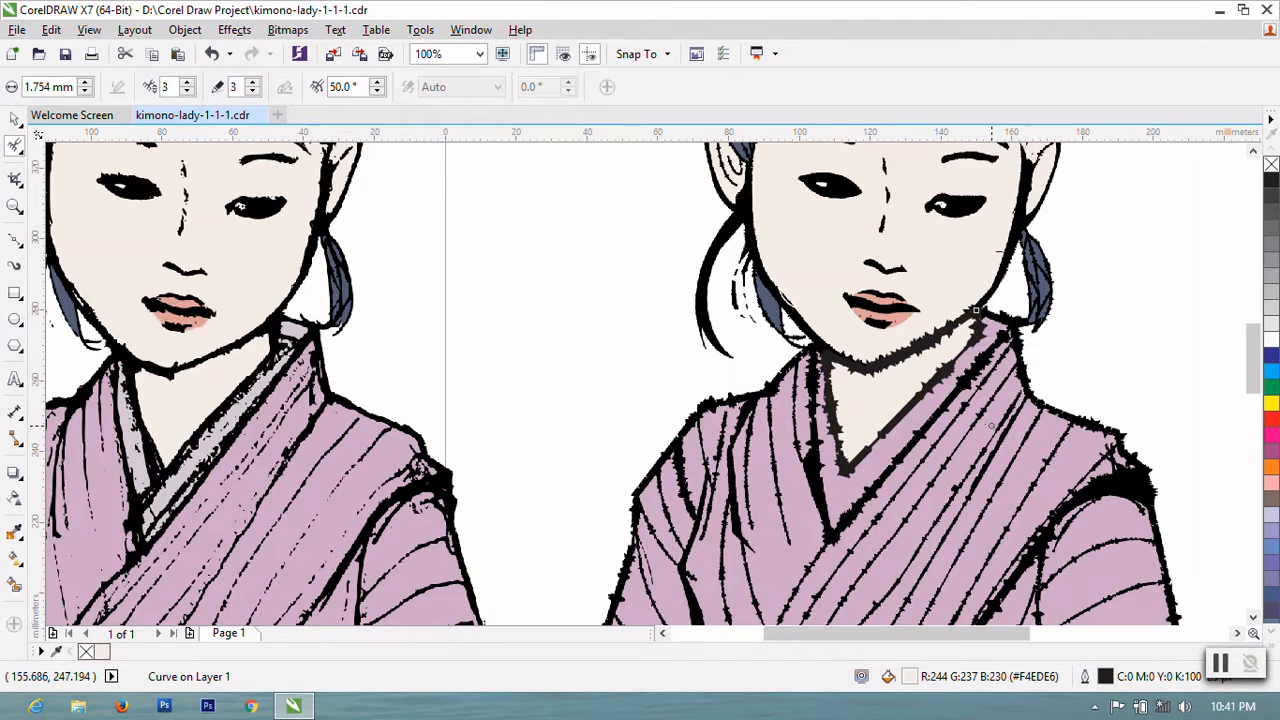
key(ctrl+z)
key(ctrl+z)
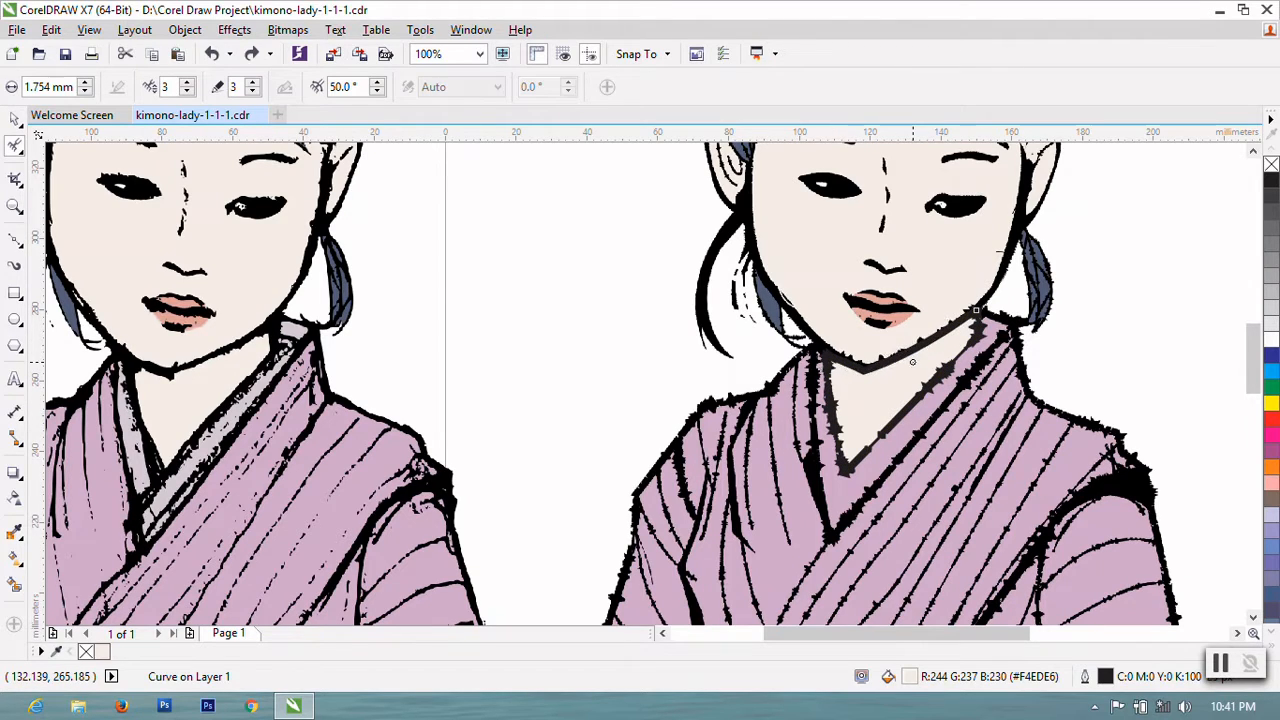
mouse_move(873, 450)
mouse_down()
mouse_move(979, 327)
mouse_move(914, 409)
mouse_up()
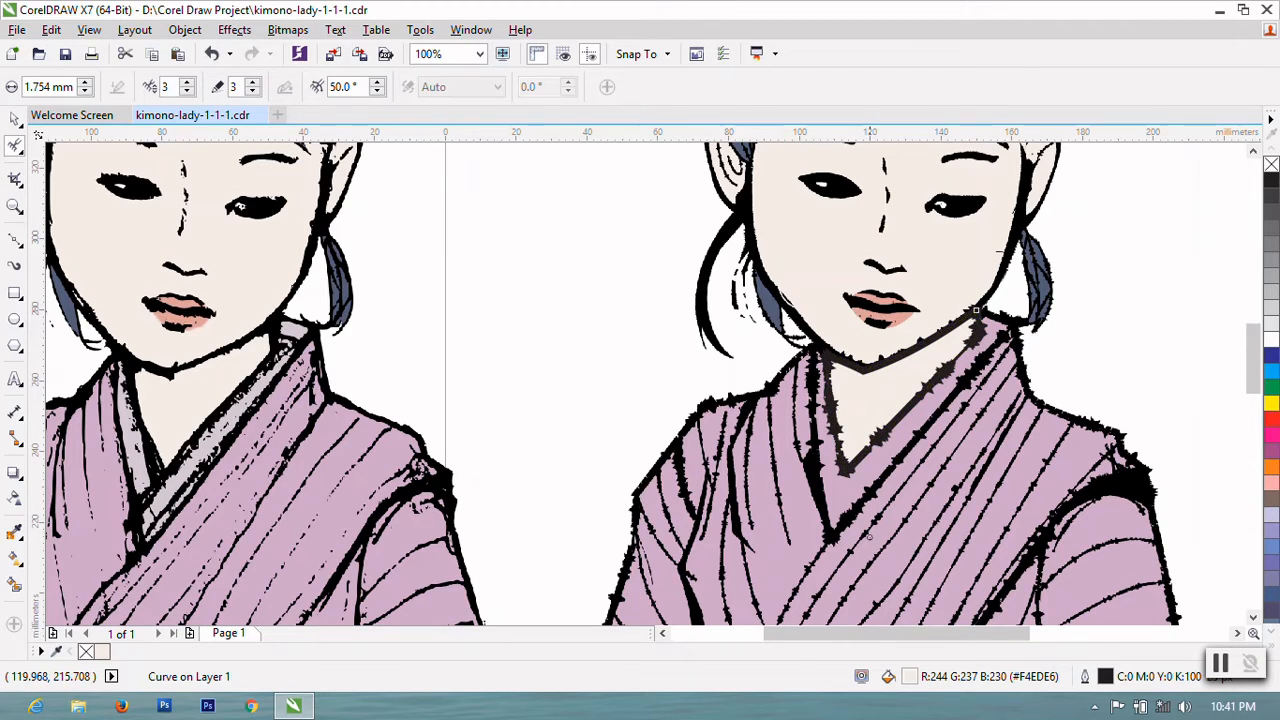
key(ctrl+z)
key(ctrl+z)
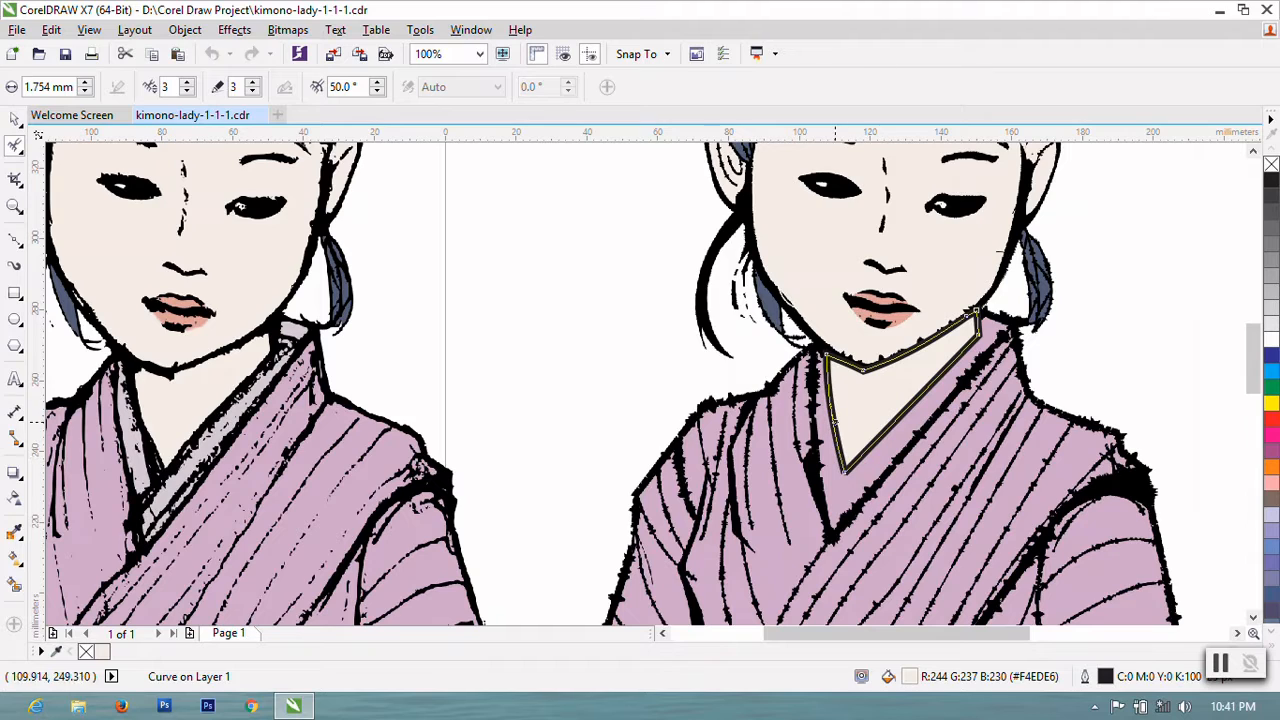
key(ctrl+shift+z)
key(ctrl+z)
key(ctrl+shift+z)
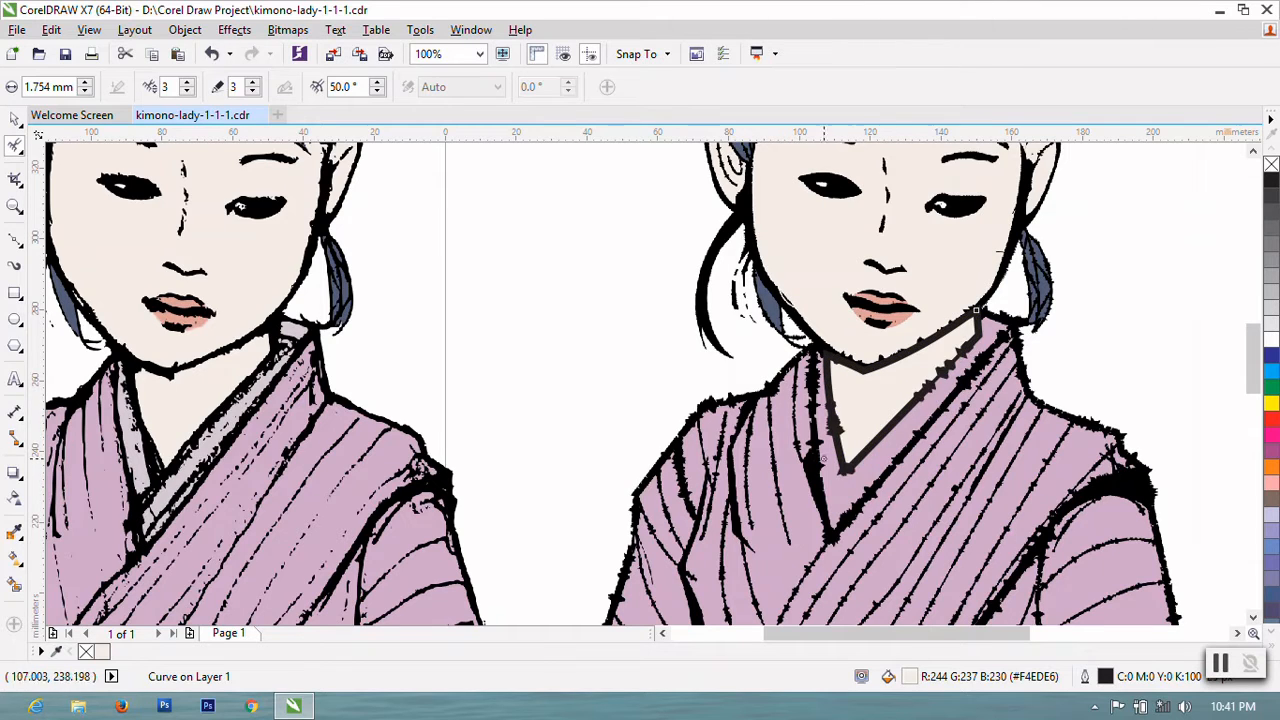
key(ctrl+z)
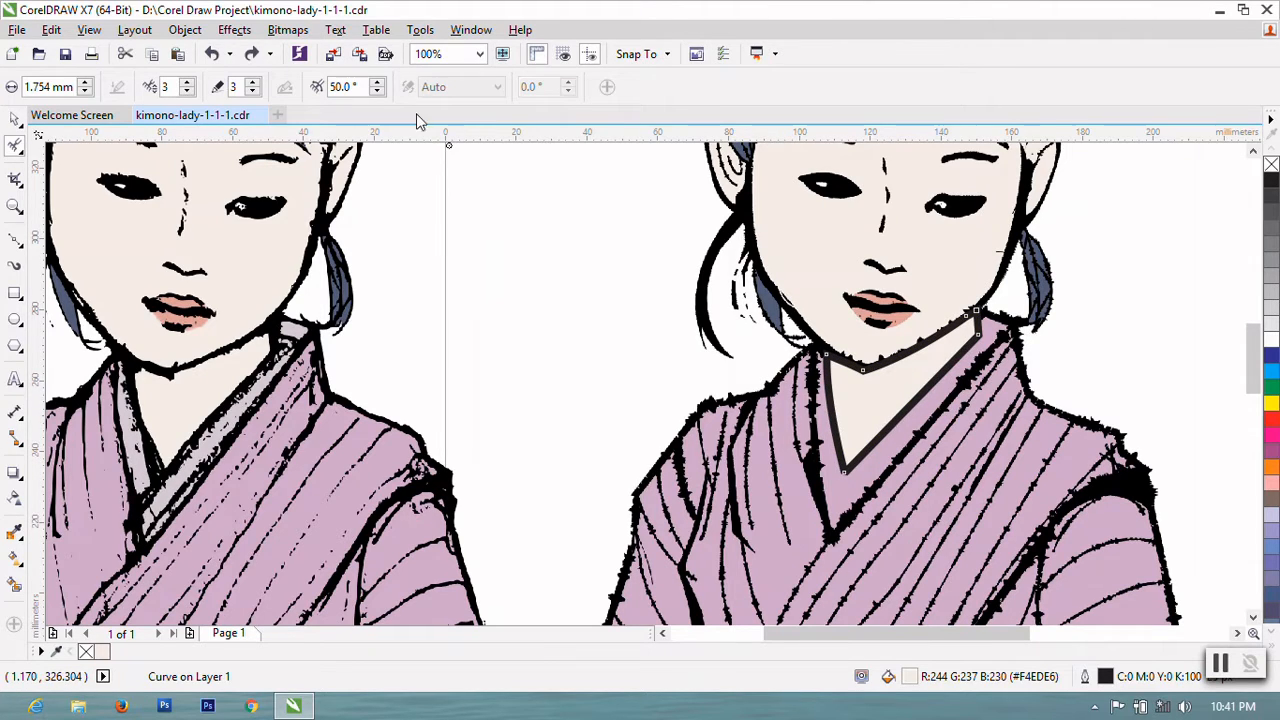
- Set the Roughen brush's pen tilt to 35°
click(378, 91)
click(378, 91)
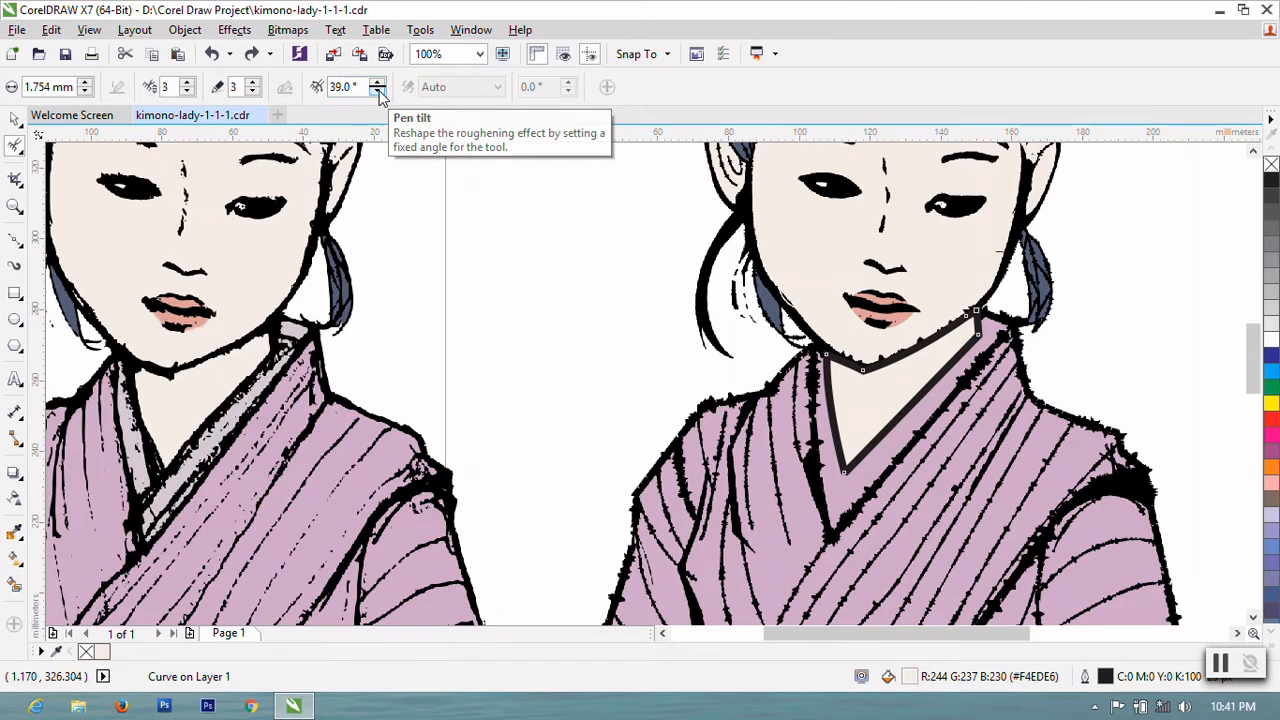
click(378, 91)
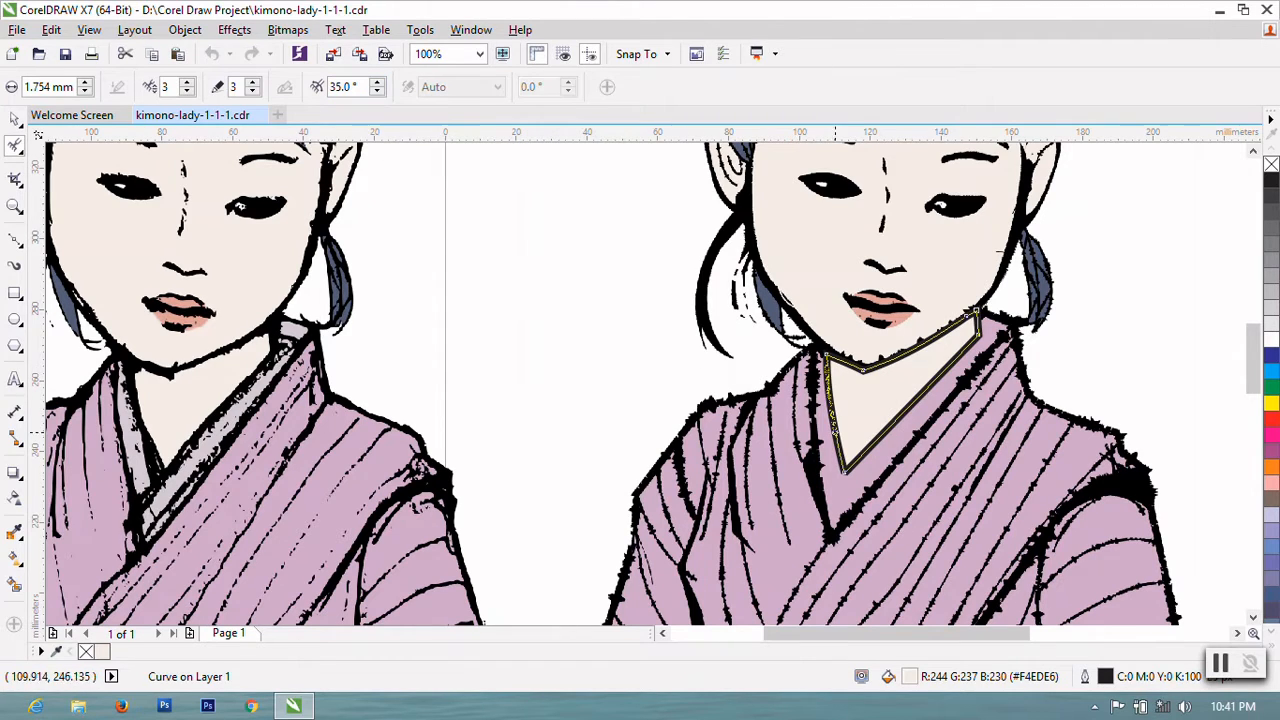
- Roughen the neck shape's outline along its left edge and the diagonal collar edge, using the new brush settings
key(ctrl+shift+z)
key(ctrl+z)
key(ctrl+shift+z)
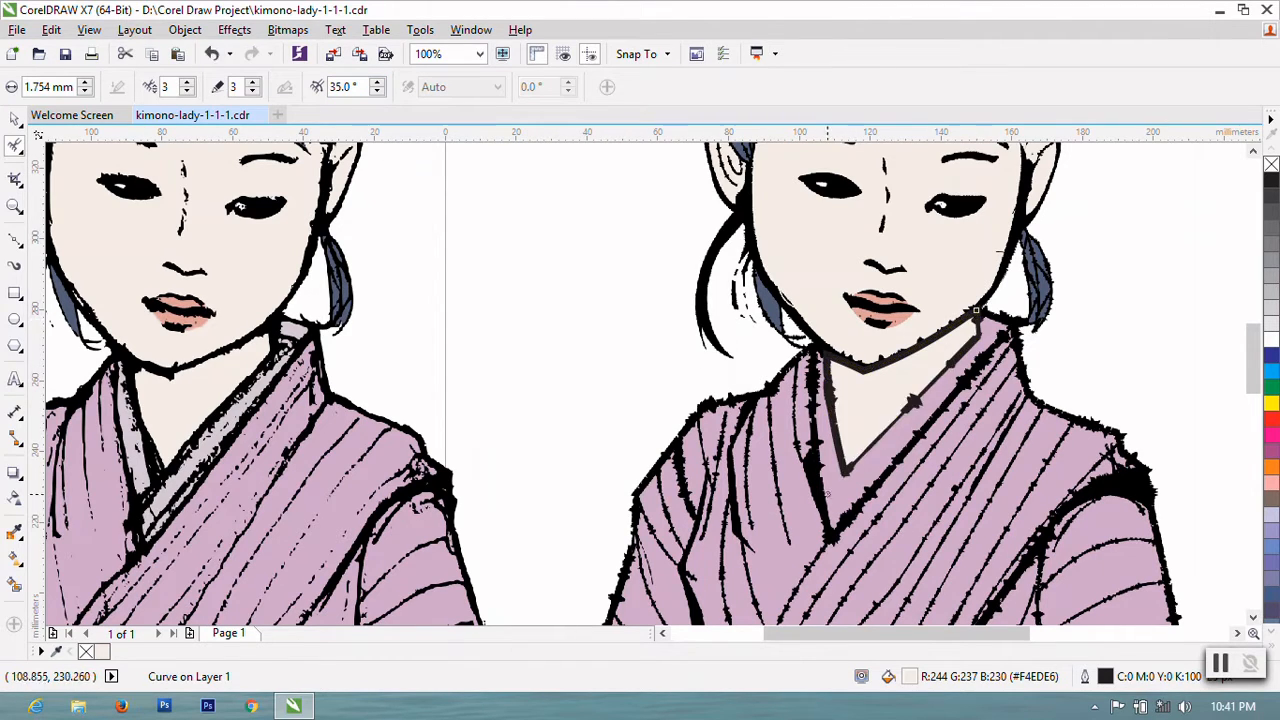
key(ctrl+z)
key(ctrl+shift+z)
key(ctrl+z)
key(ctrl+shift+z)
key(ctrl+z)
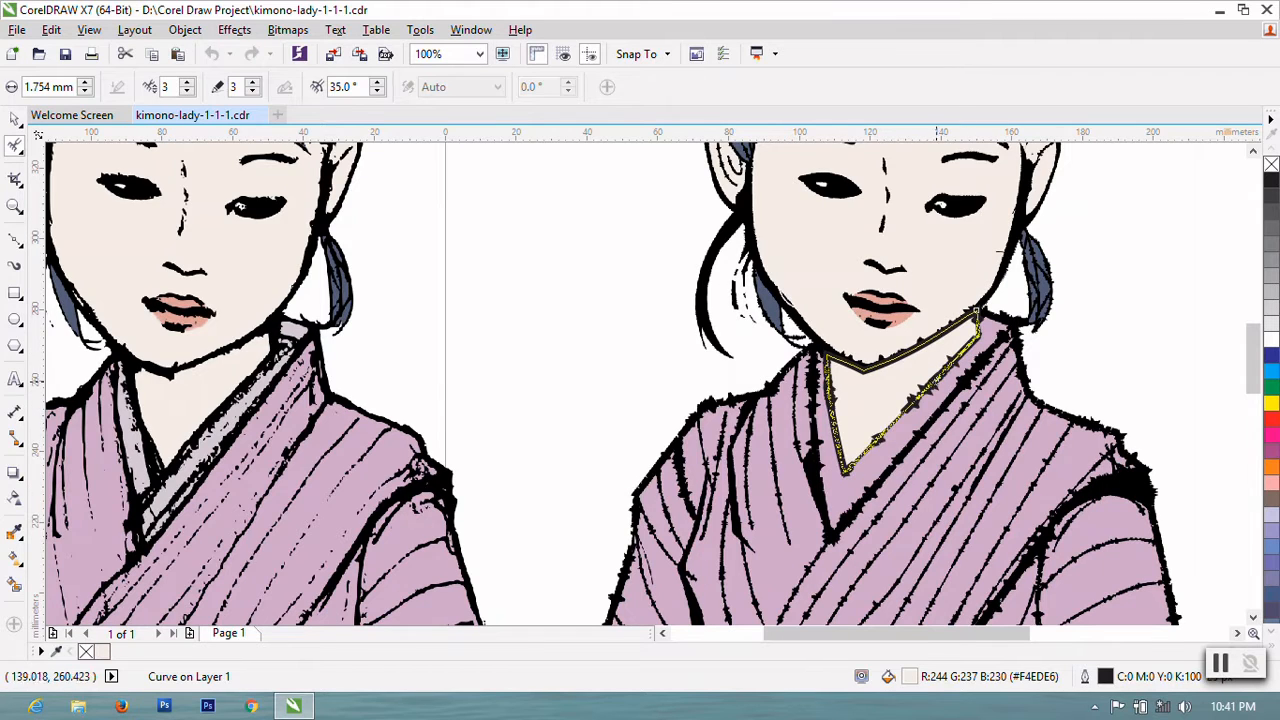
key(ctrl+shift+z)
key(ctrl+z)
key(ctrl+shift+z)
key(ctrl+z)
key(ctrl+shift+z)
key(ctrl+z)
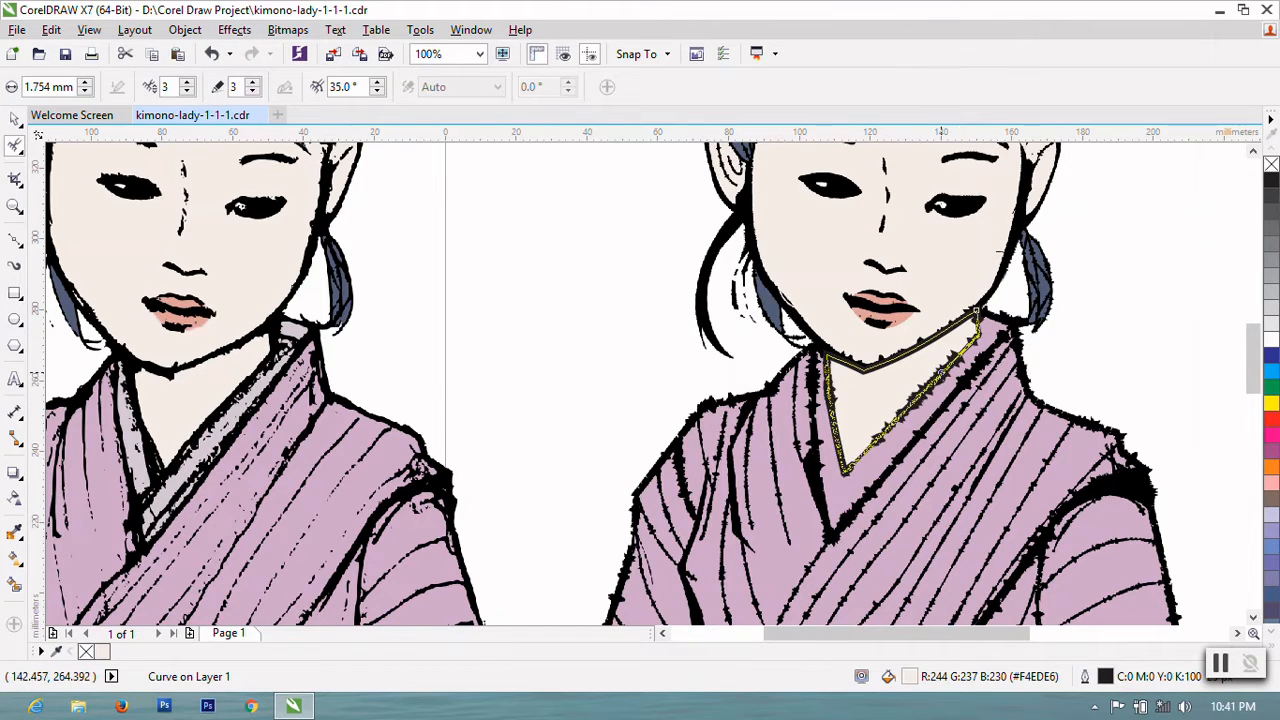
key(ctrl+shift+z)
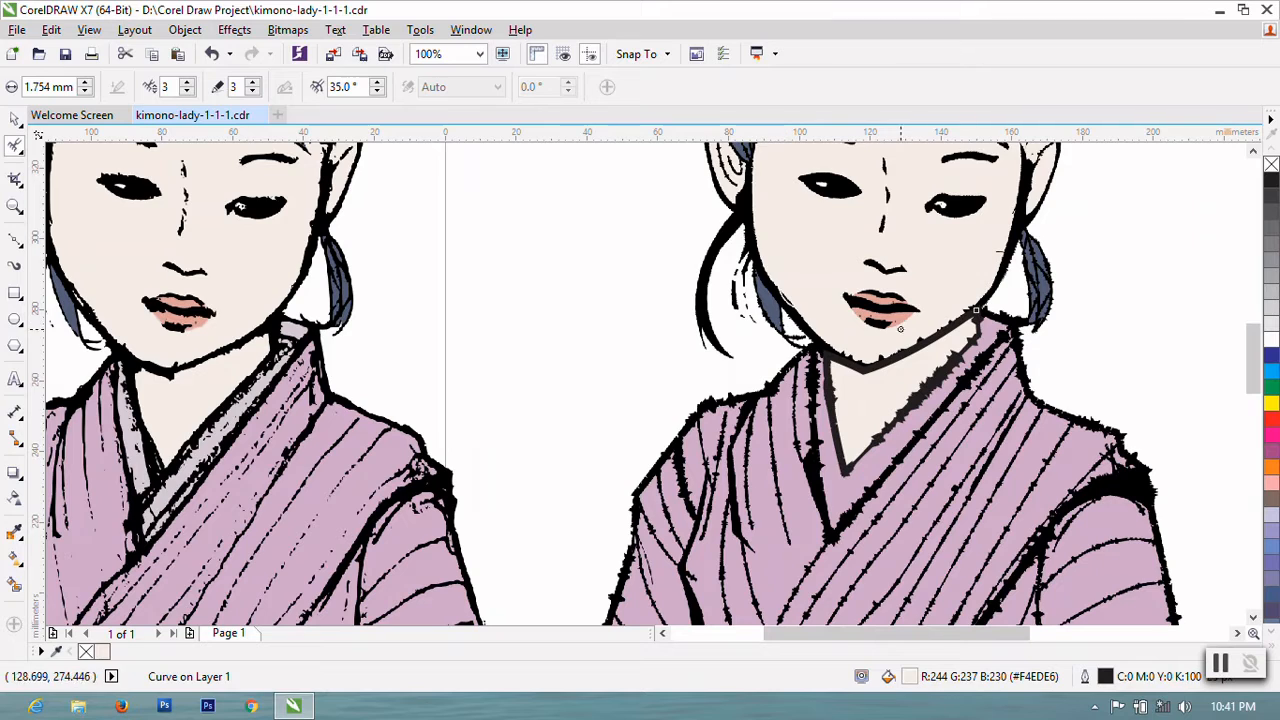
- Reselect the neck shape and reduce the Roughen brush's nib size to 0.954 mm
click(14, 118)
click(606, 263)
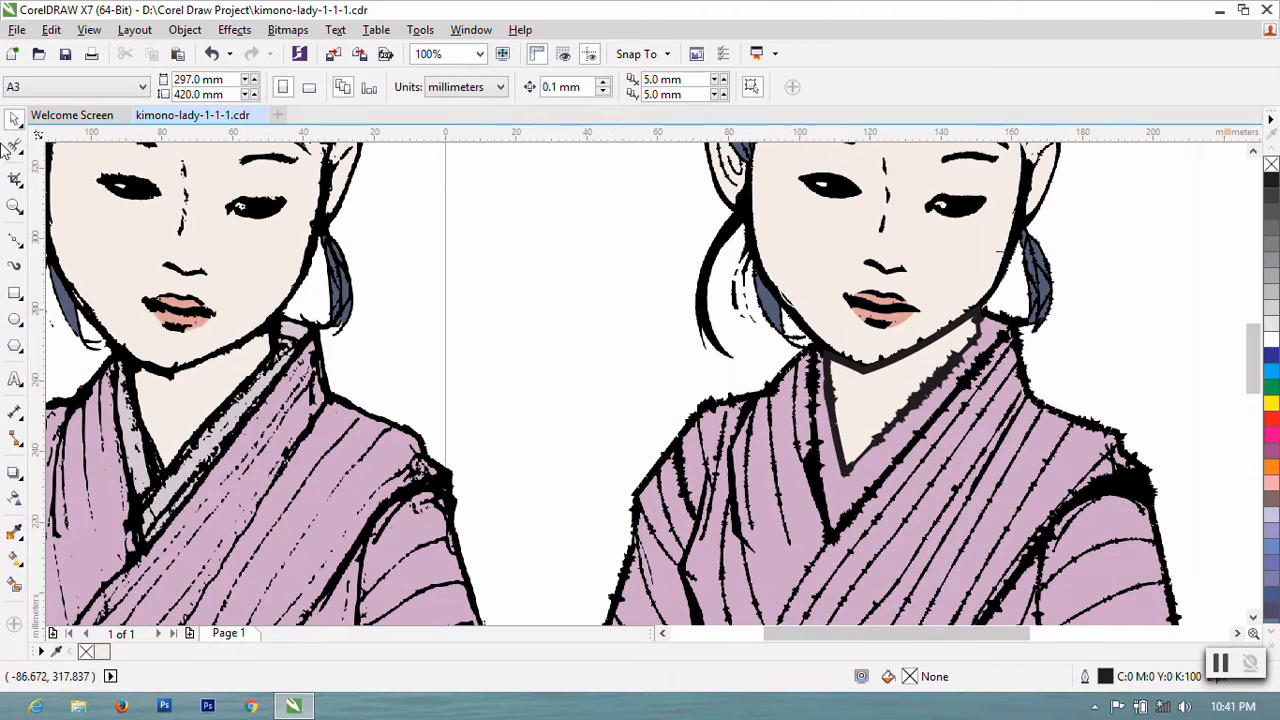
click(855, 372)
click(14, 145)
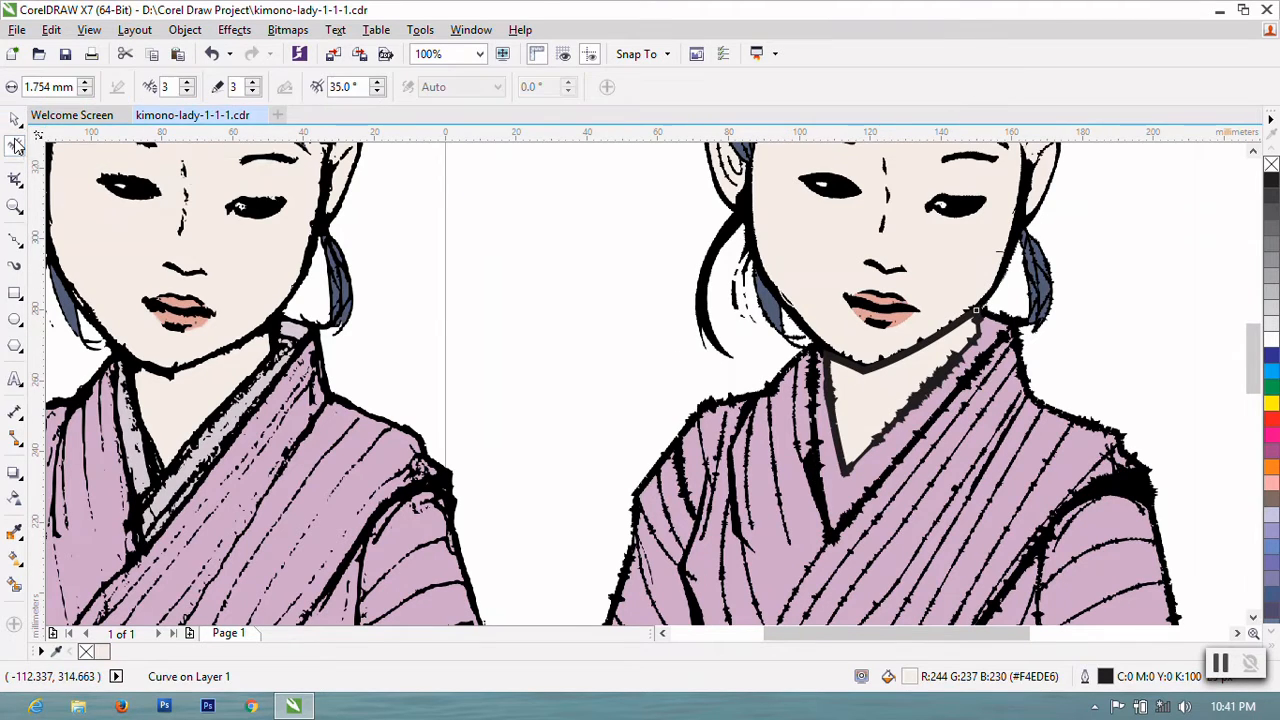
click(86, 91)
click(86, 91)
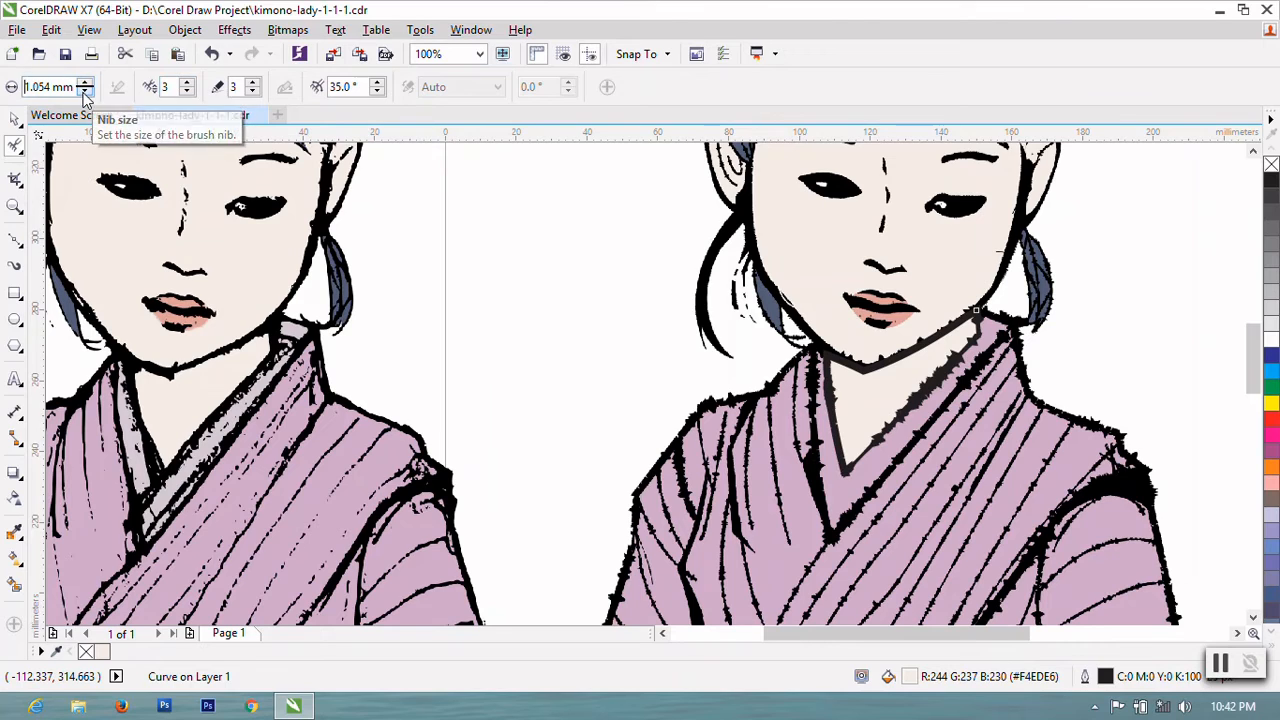
click(86, 91)
- Roughen the neck shape's chin line with the smaller nib, up to the corner where the jaw meets the collar
drag(865, 372, 867, 373)
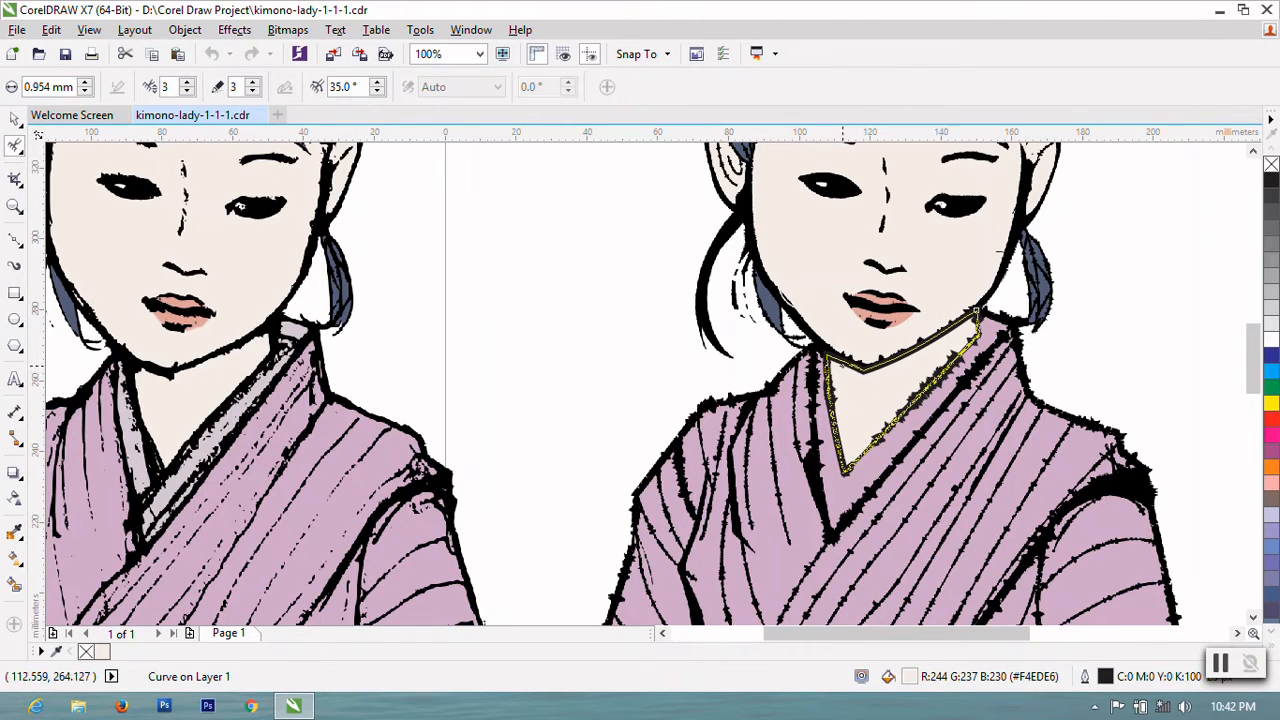
drag(975, 313, 976, 314)
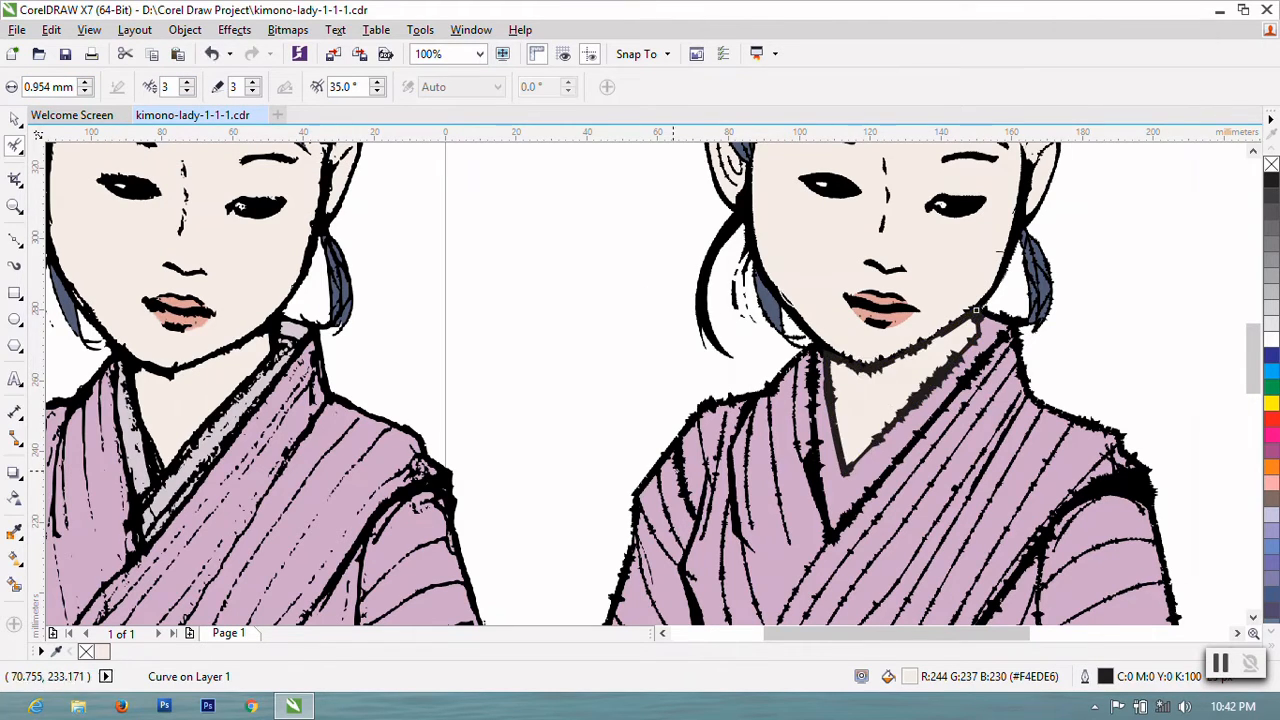
click(975, 313)
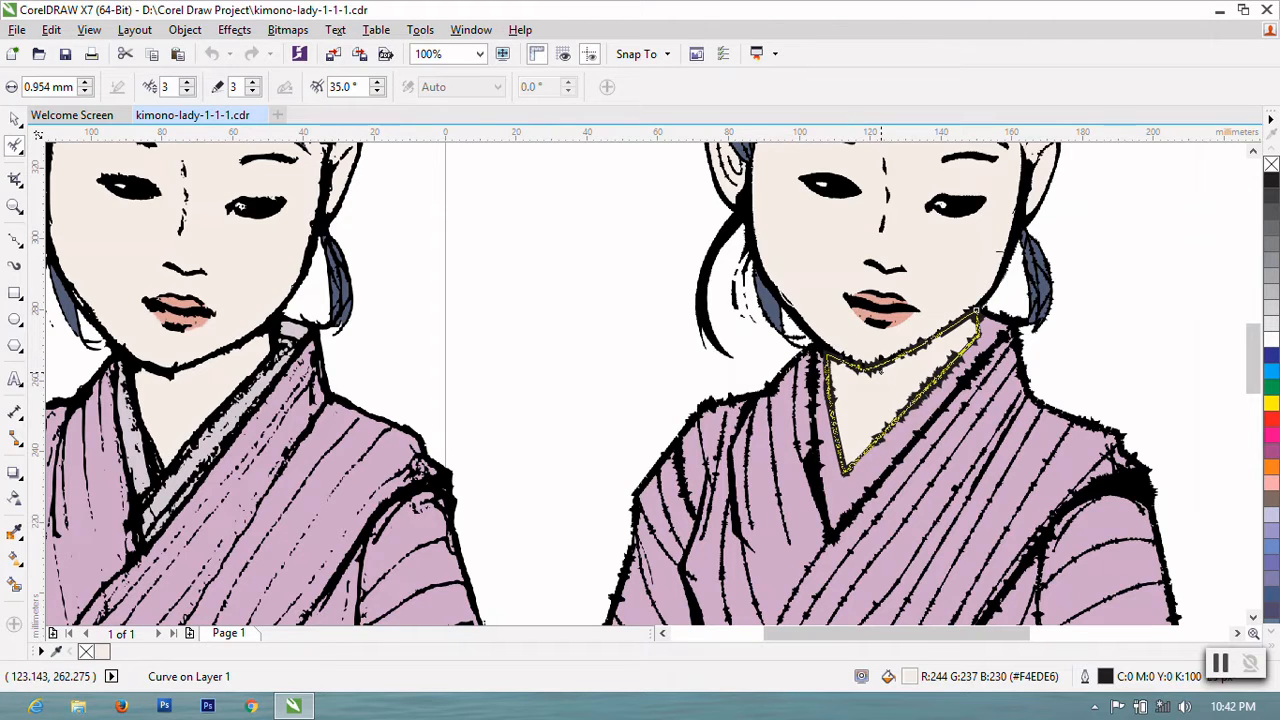
- Sample the drawing's pure black (#000000) and apply it to the neck shape's outline
click(14, 120)
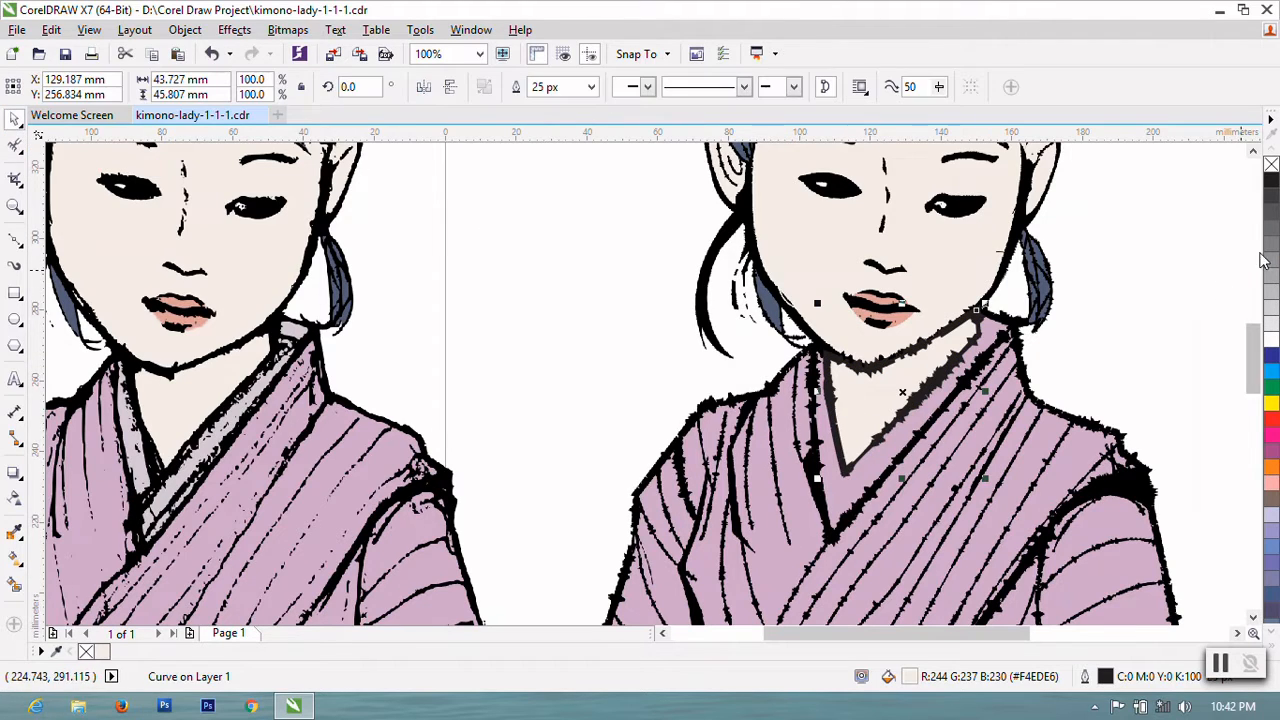
click(14, 533)
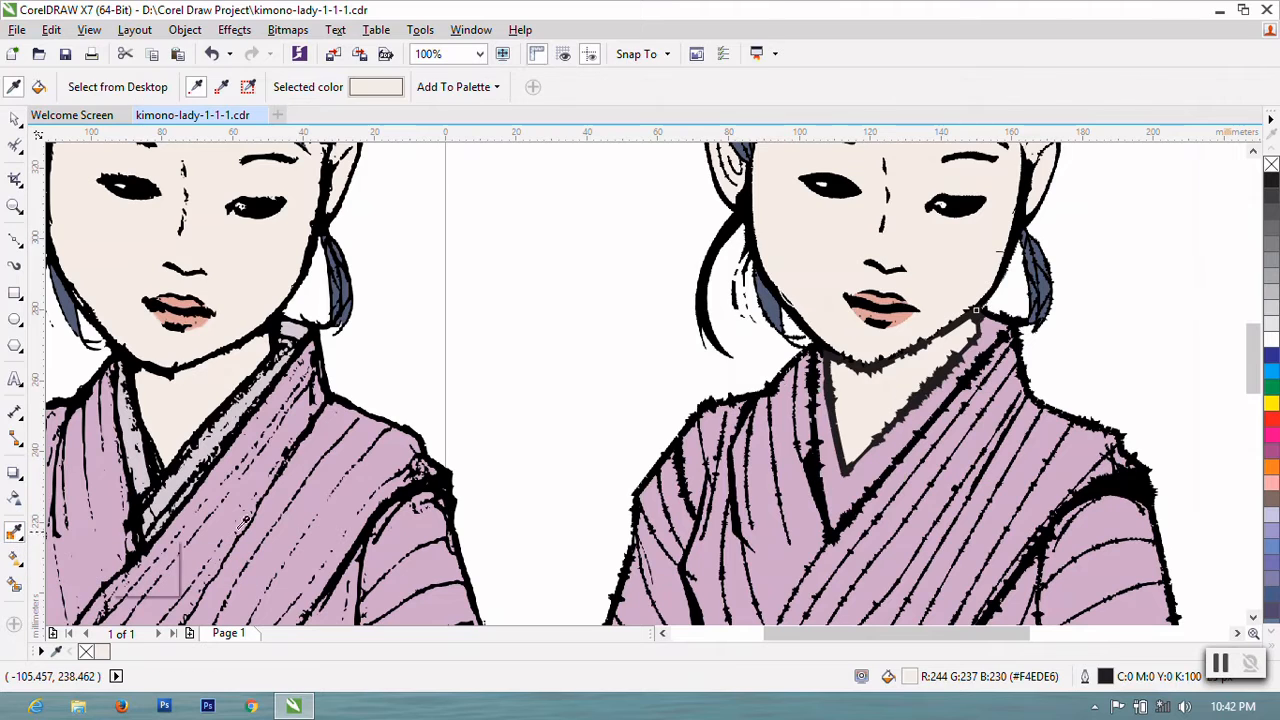
click(822, 365)
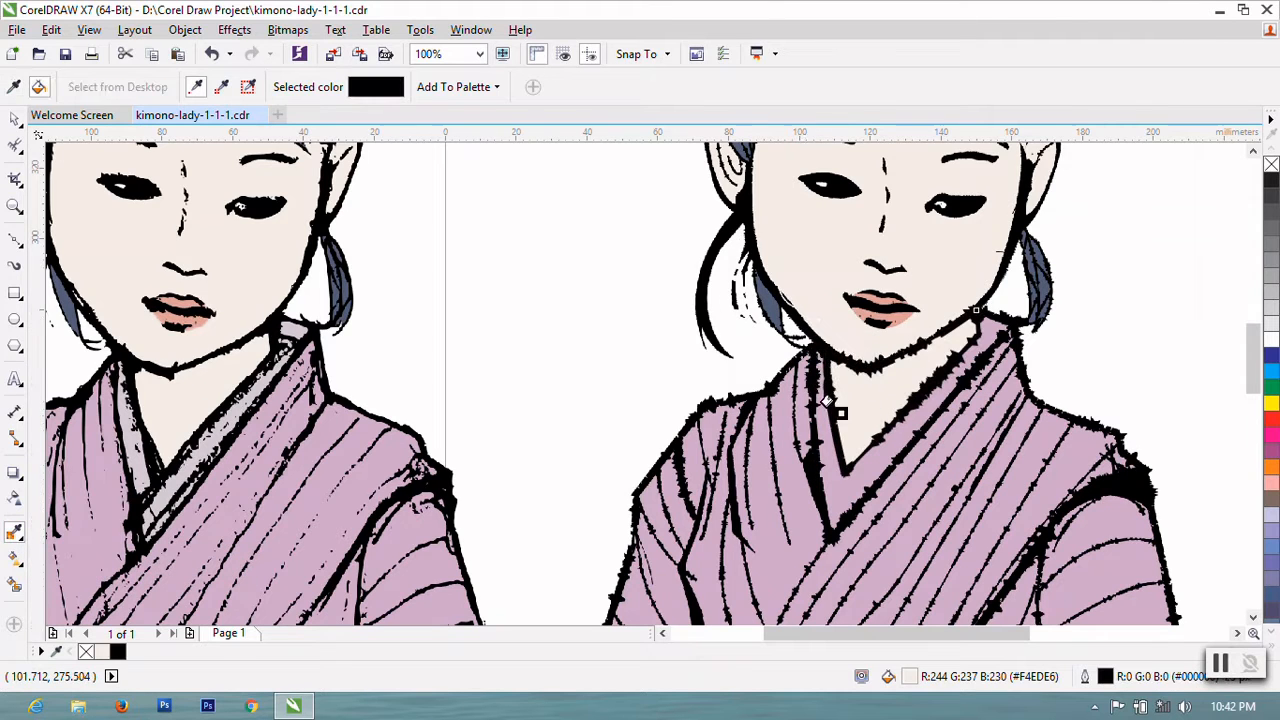
scroll(842, 396, up, 2)
scroll(842, 396, up, 1)
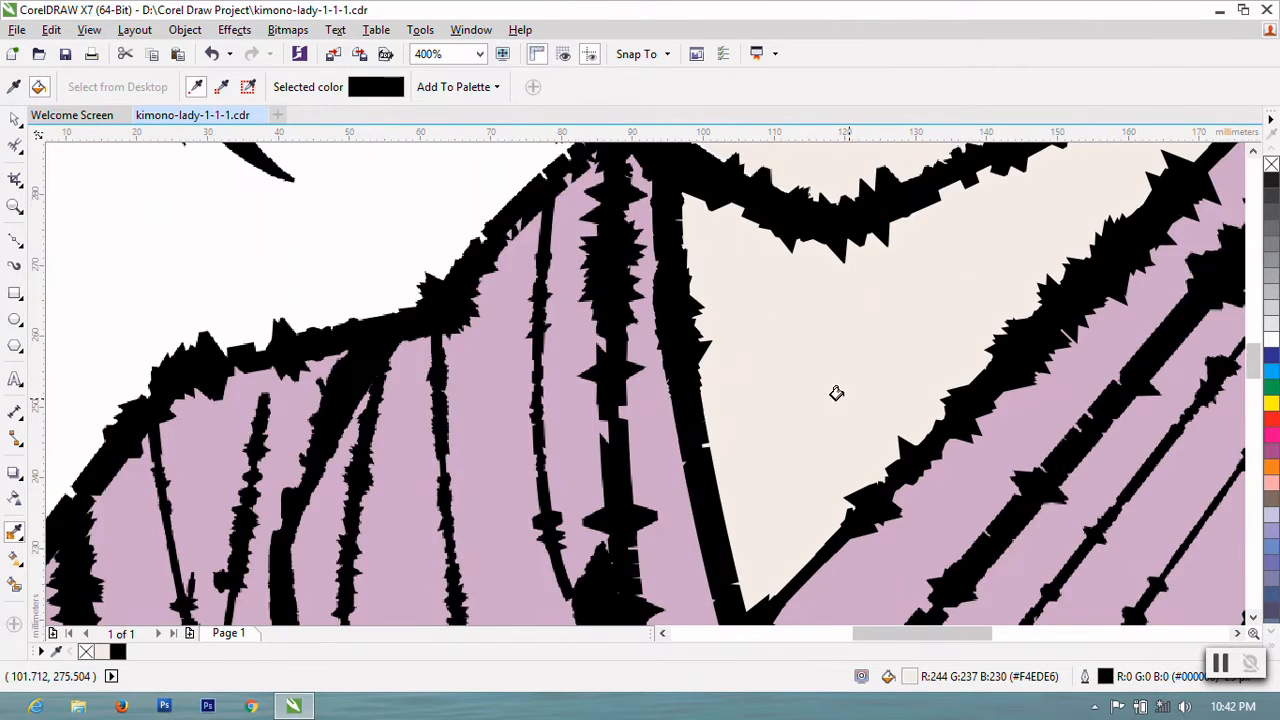
scroll(834, 391, down, 4)
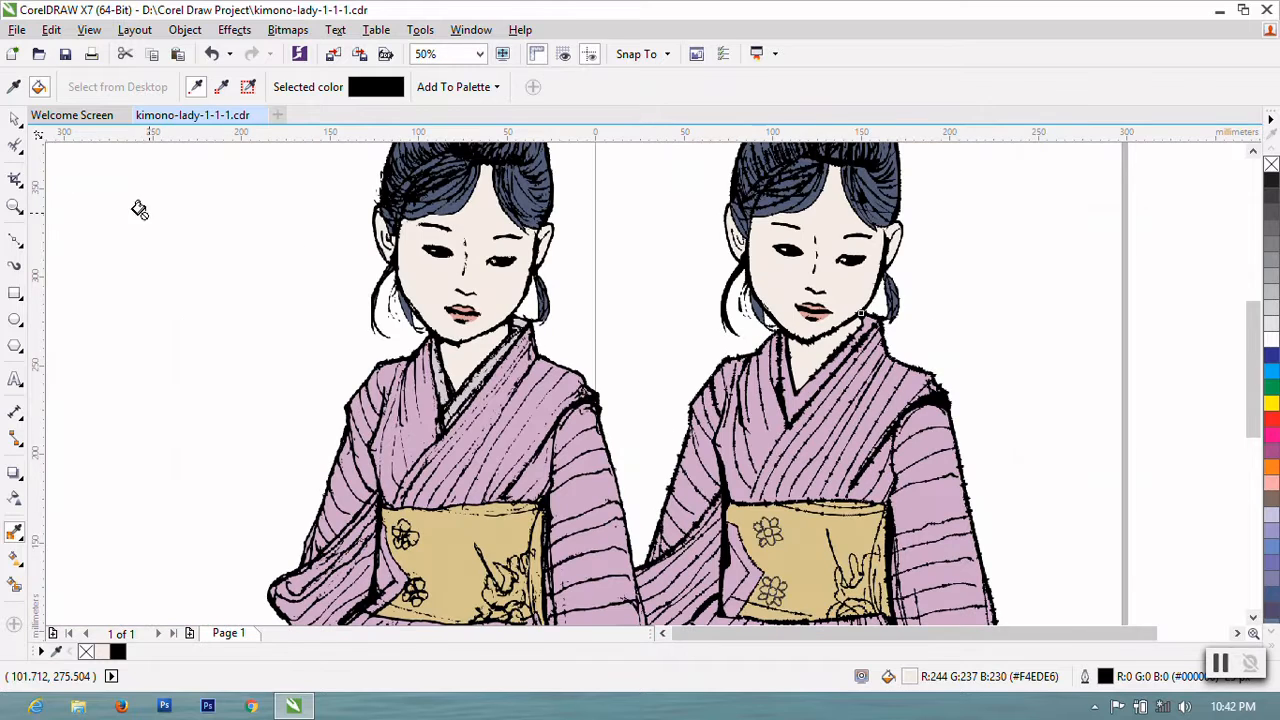
click(14, 118)
scroll(795, 357, up, 1)
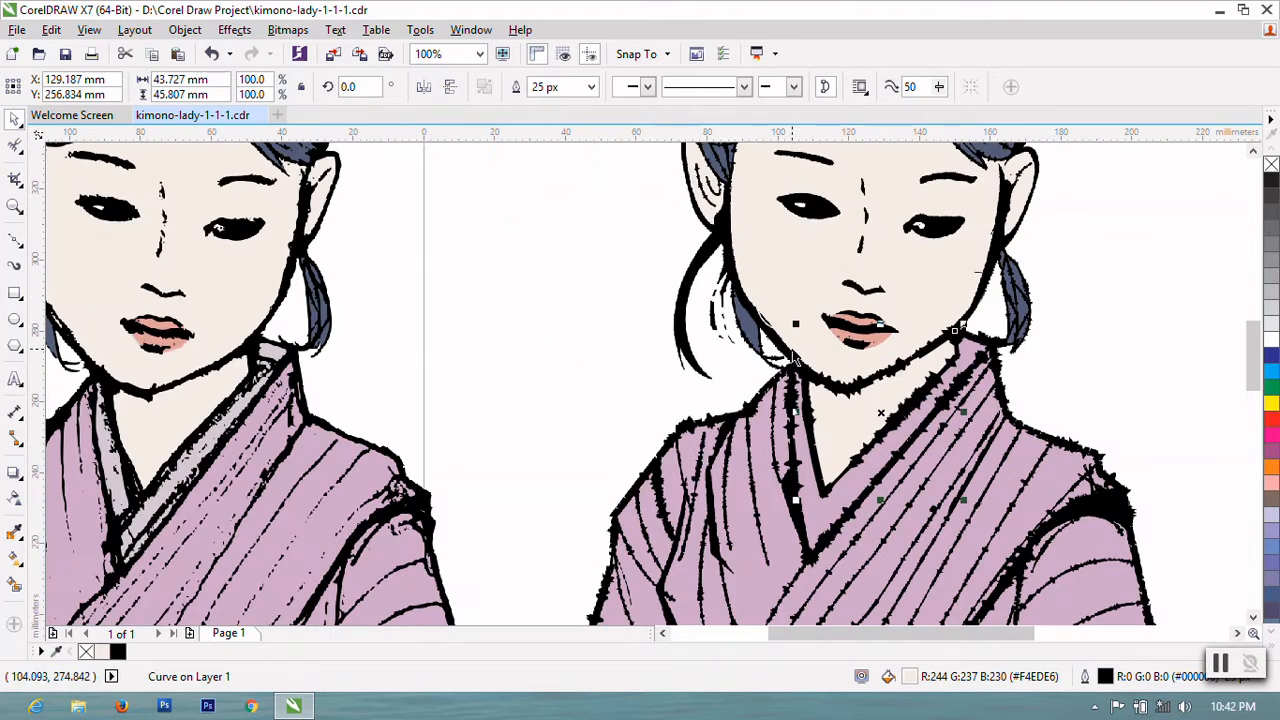
- Trace the collar band around the V neckline with the Bezier tool, between neck shape and kimono, and close the curve
click(578, 382)
click(14, 240)
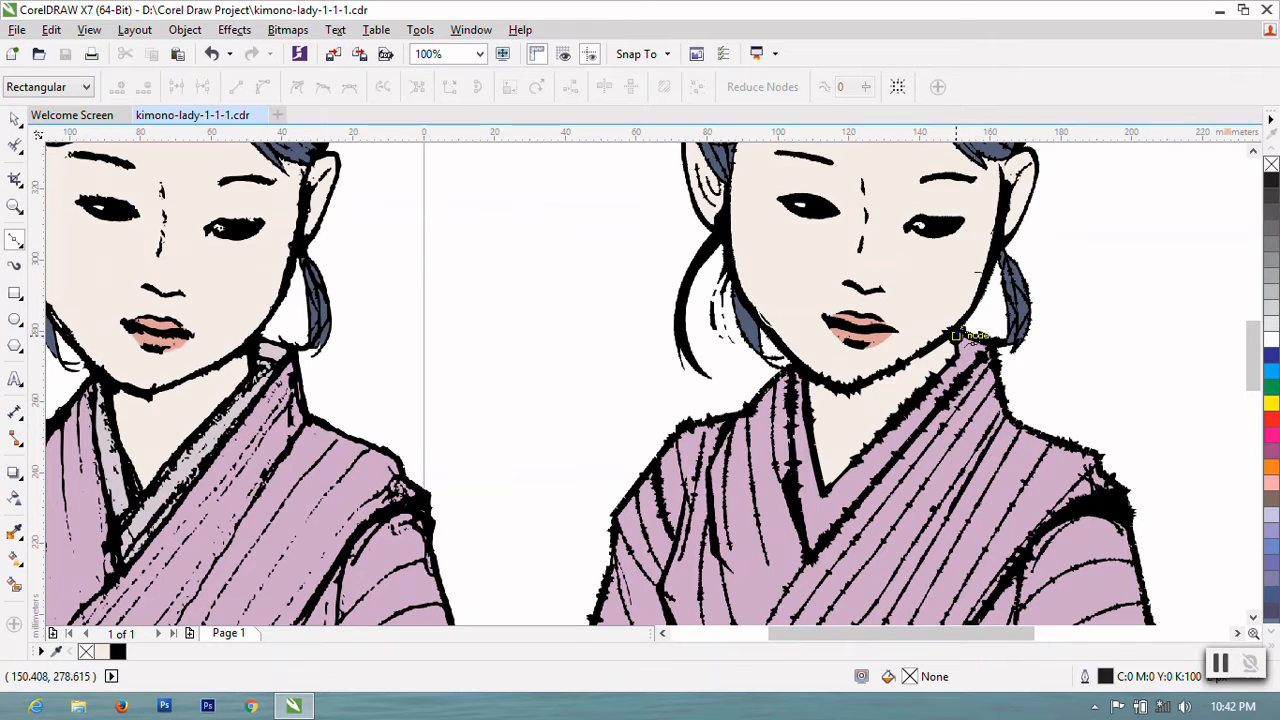
click(958, 335)
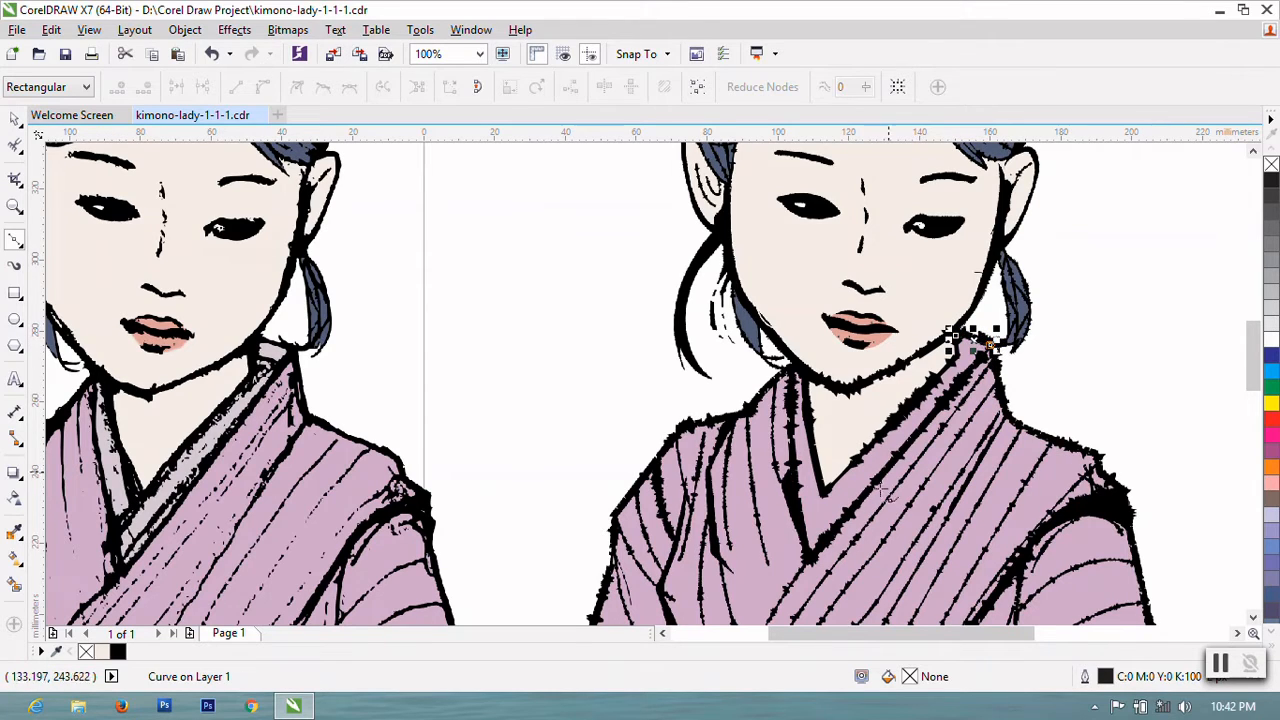
click(806, 560)
drag(792, 365, 808, 251)
key(space)
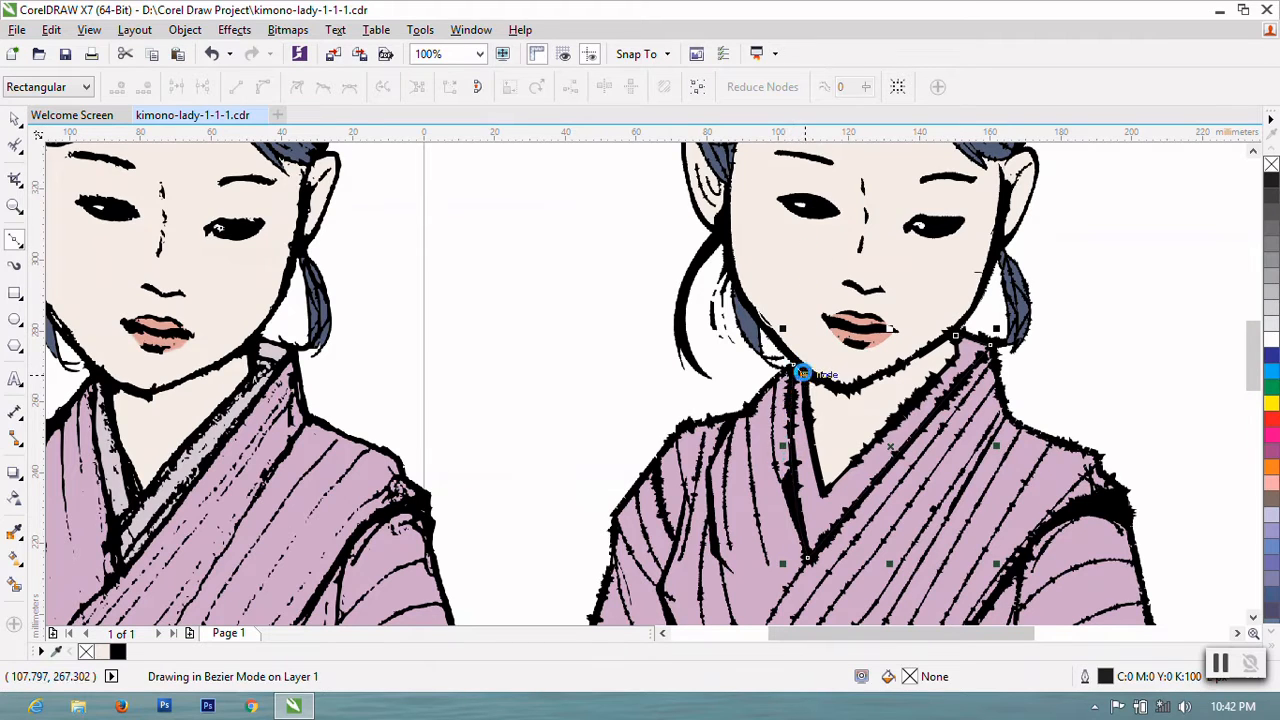
click(805, 375)
drag(820, 492, 833, 543)
click(956, 338)
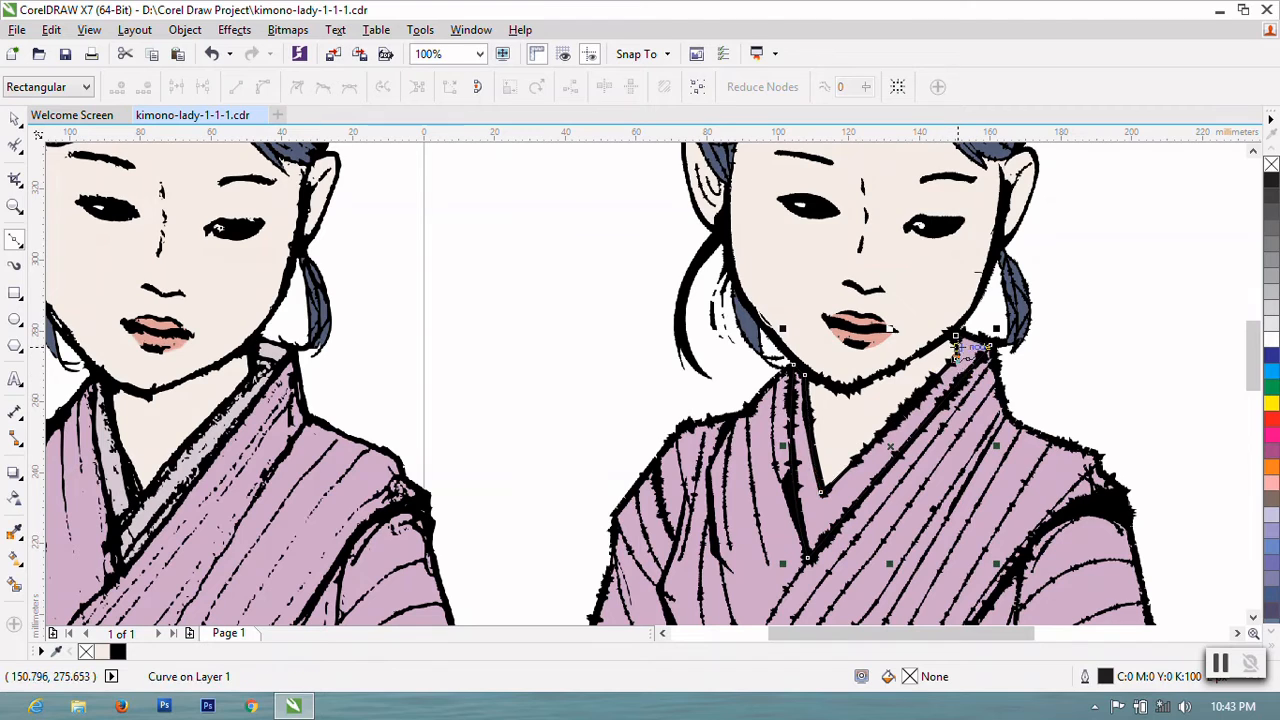
click(66, 145)
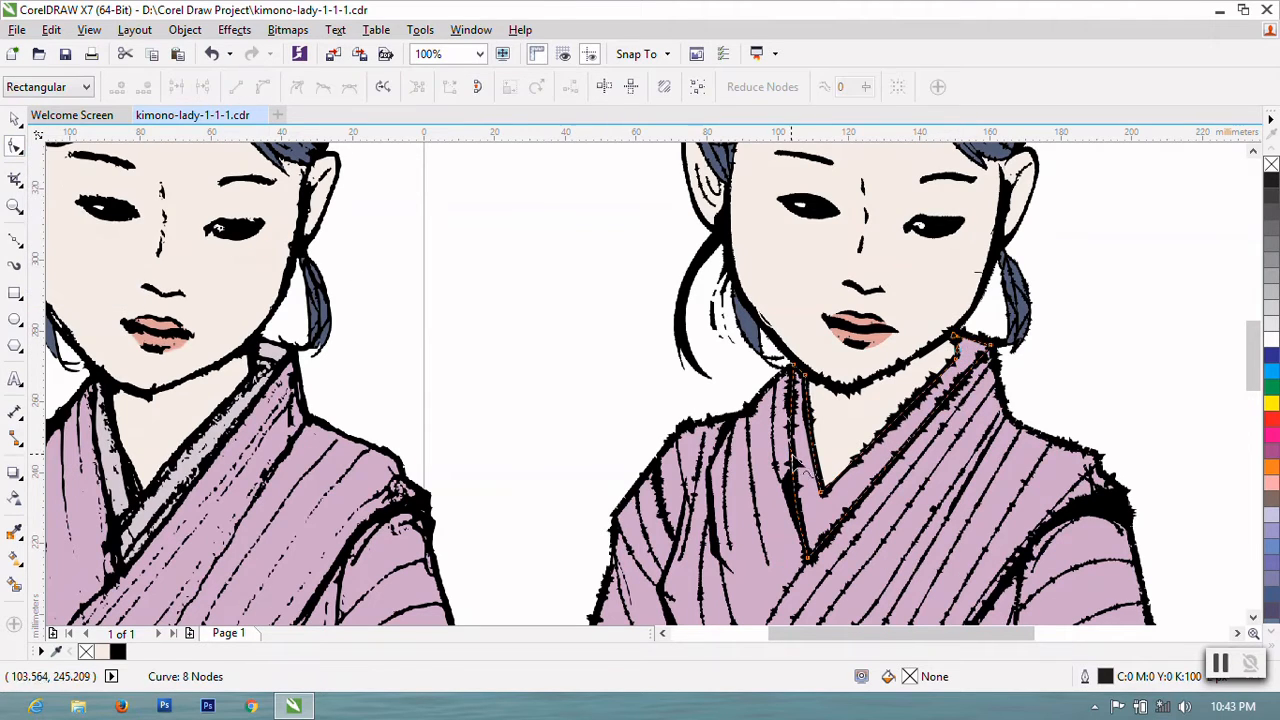
right_click(830, 530)
click(848, 360)
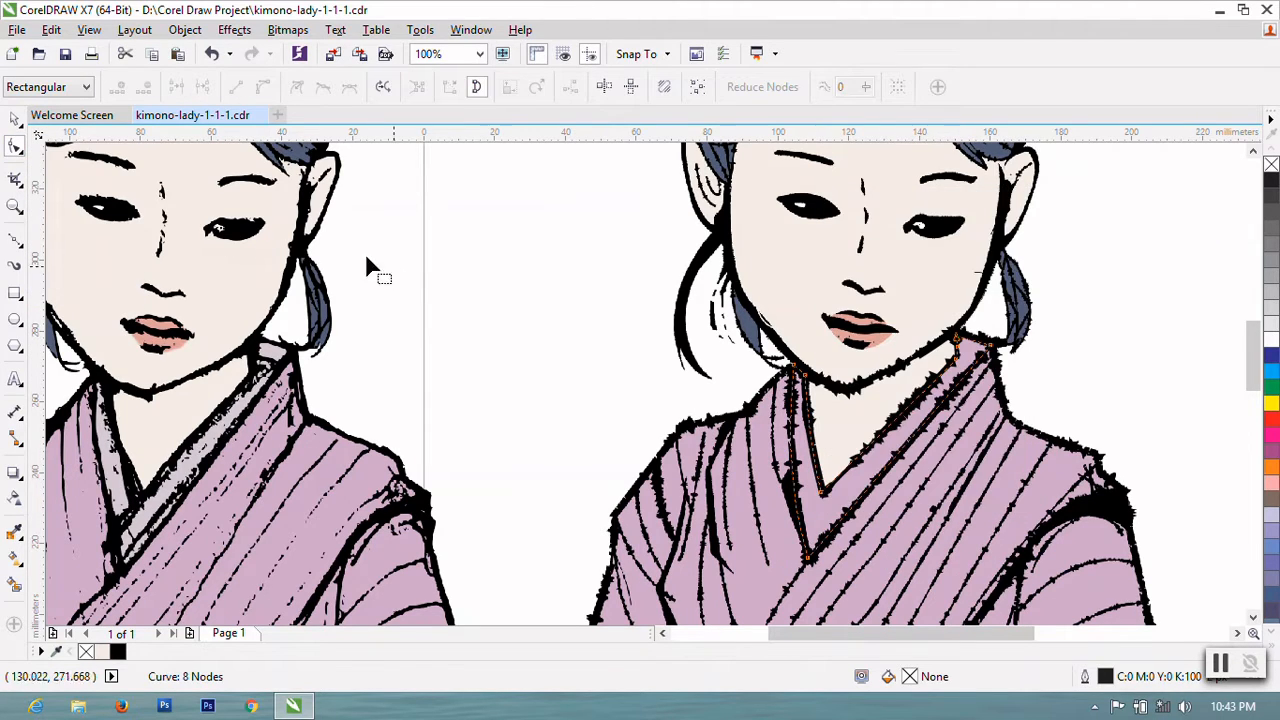
- Fill the collar shape with the pale mauve #D7C9D4 sampled from the other figure's collar, and bring the neck shape in front
click(15, 120)
click(13, 528)
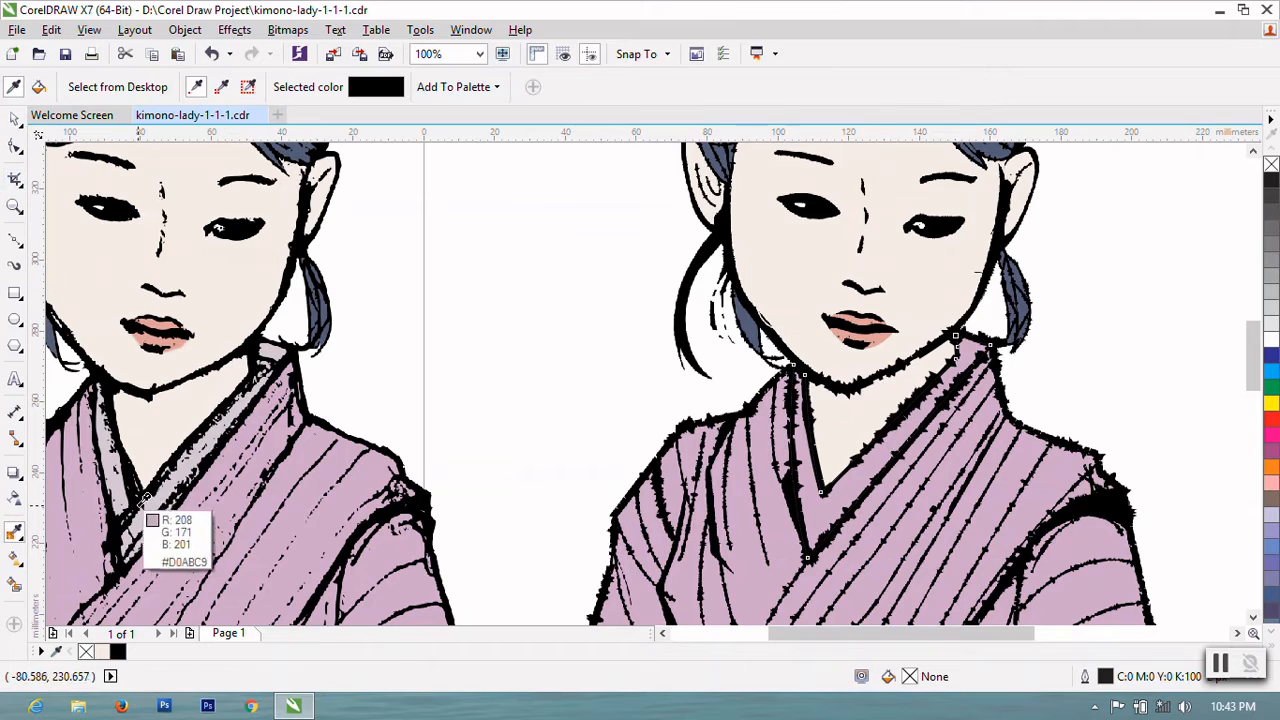
click(814, 511)
click(15, 120)
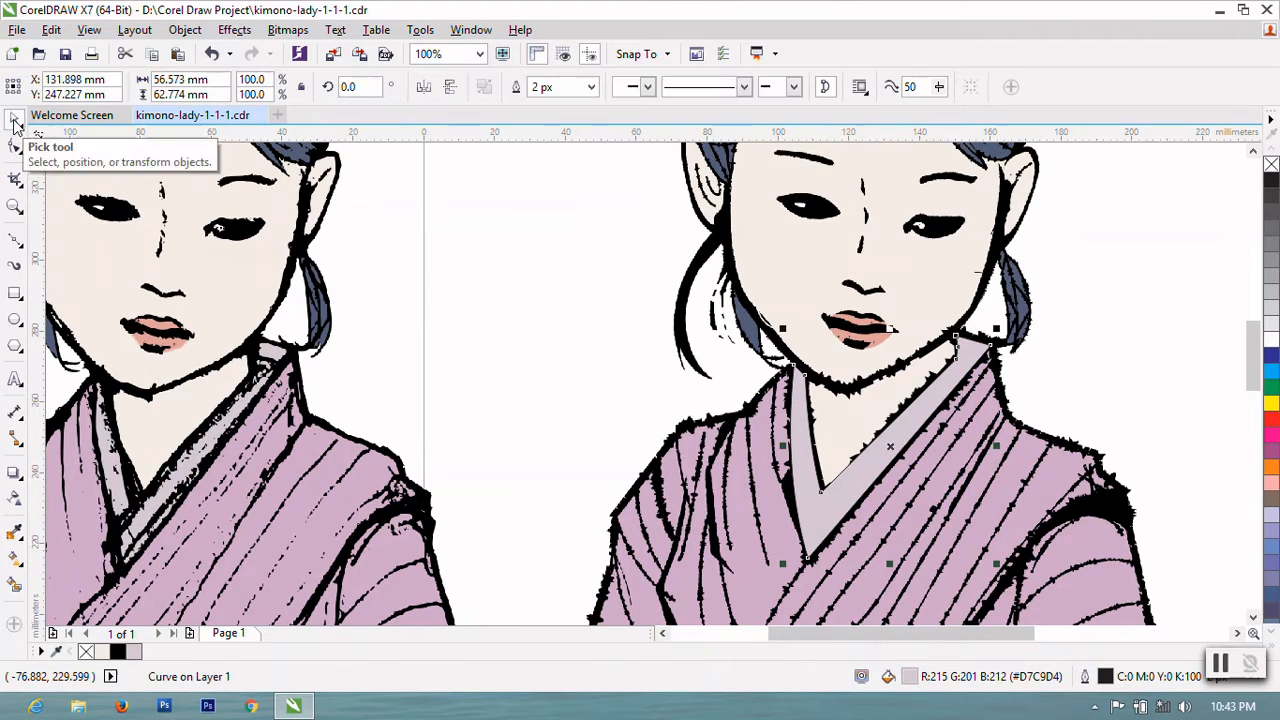
click(835, 415)
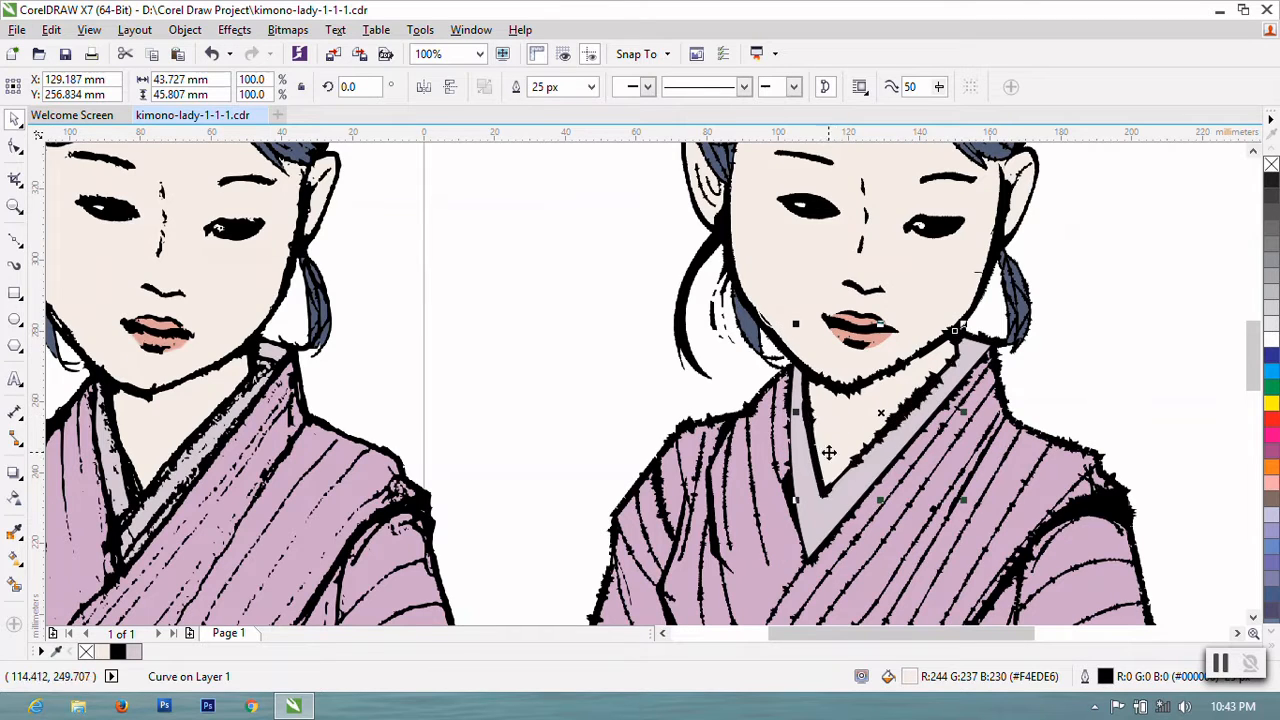
key(Escape)
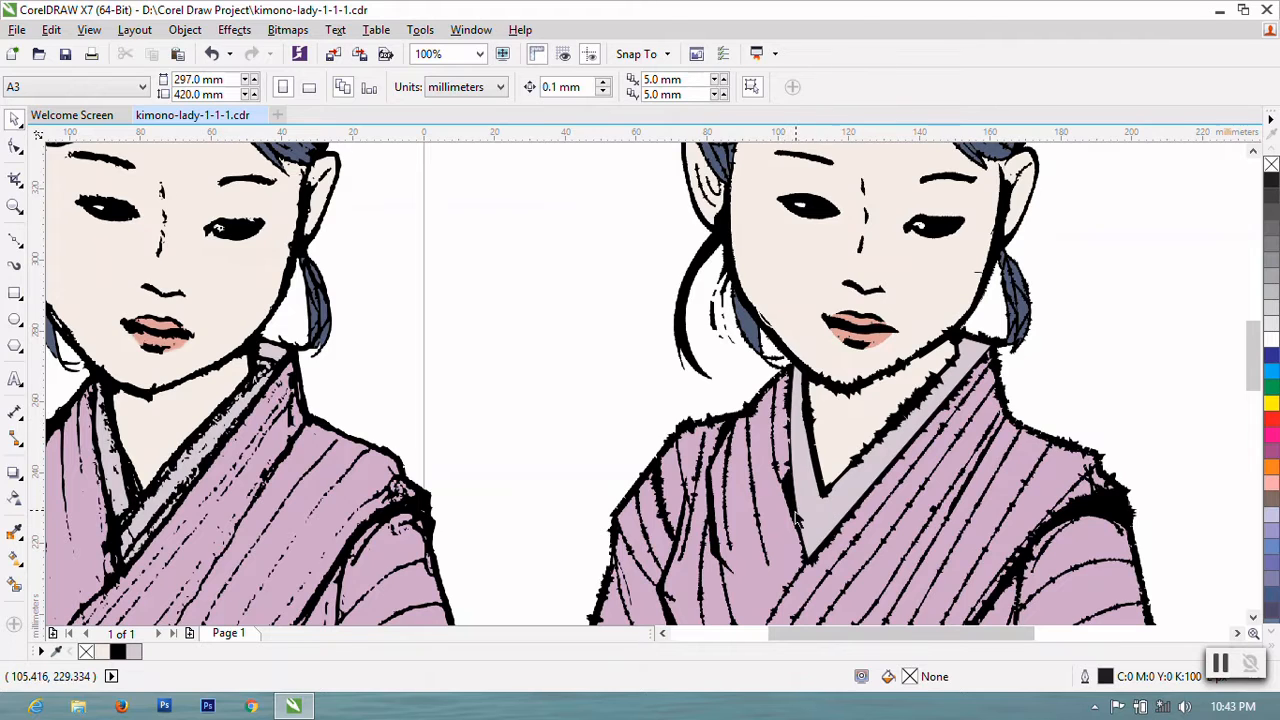
- Move the collar shape's lower tip and upper outer corner inward, and adjust its left curve to fit inside the kimono's black lines
click(15, 146)
click(810, 566)
drag(807, 567, 815, 546)
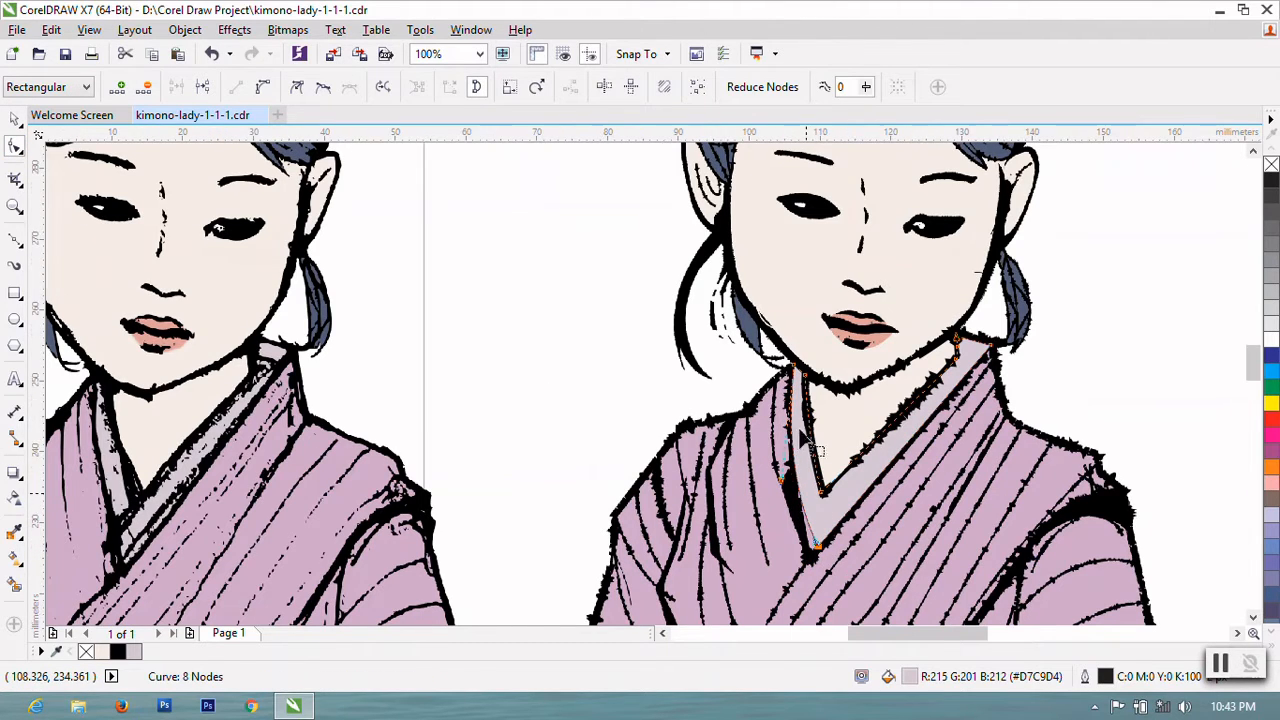
scroll(805, 436, up, 2)
drag(768, 482, 782, 486)
drag(830, 608, 815, 604)
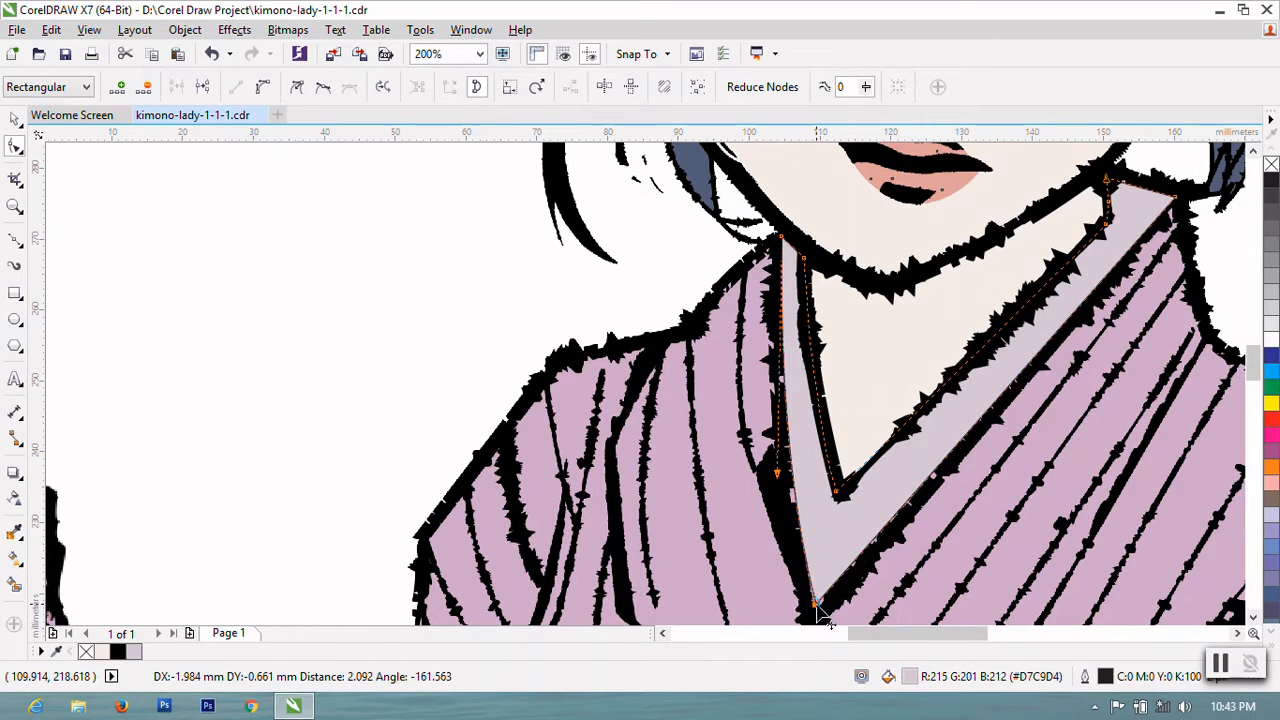
drag(1178, 203, 1170, 205)
drag(983, 411, 985, 409)
- Convert the collar's long diagonal edge to a curve and bend it along the kimono line, undoing the last misshaping
click(263, 87)
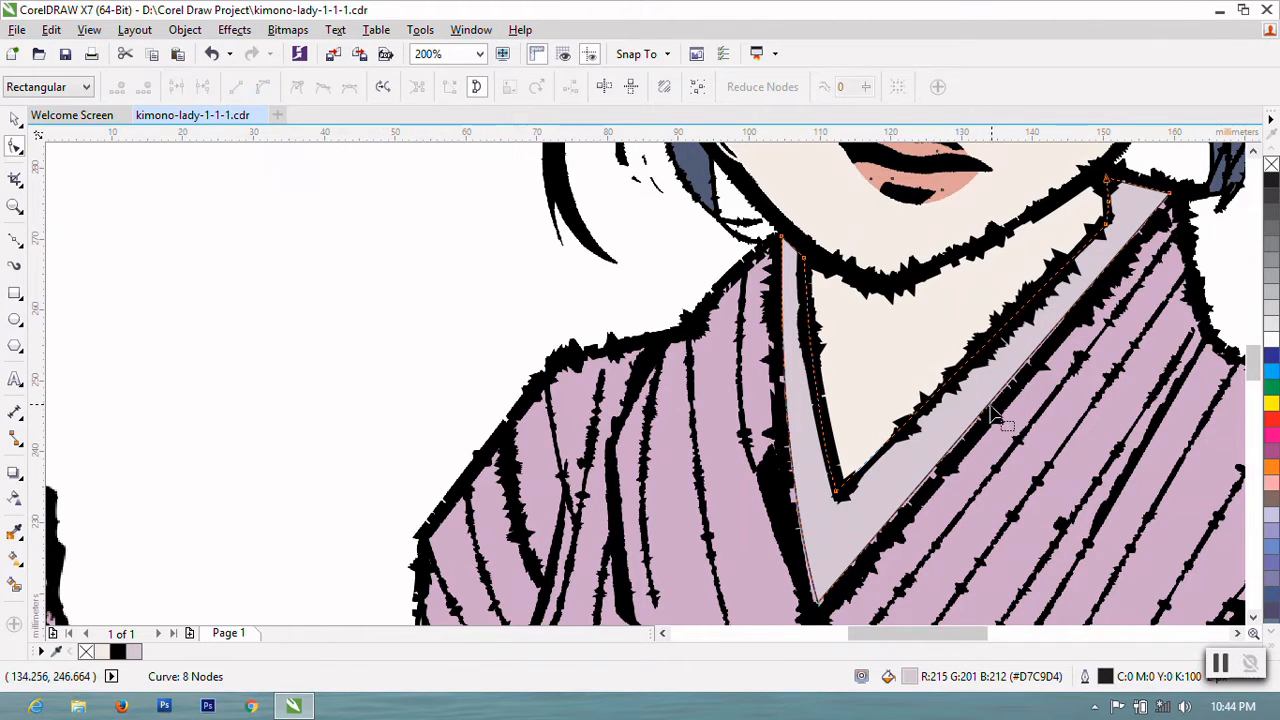
click(988, 405)
click(263, 87)
drag(997, 407, 1009, 384)
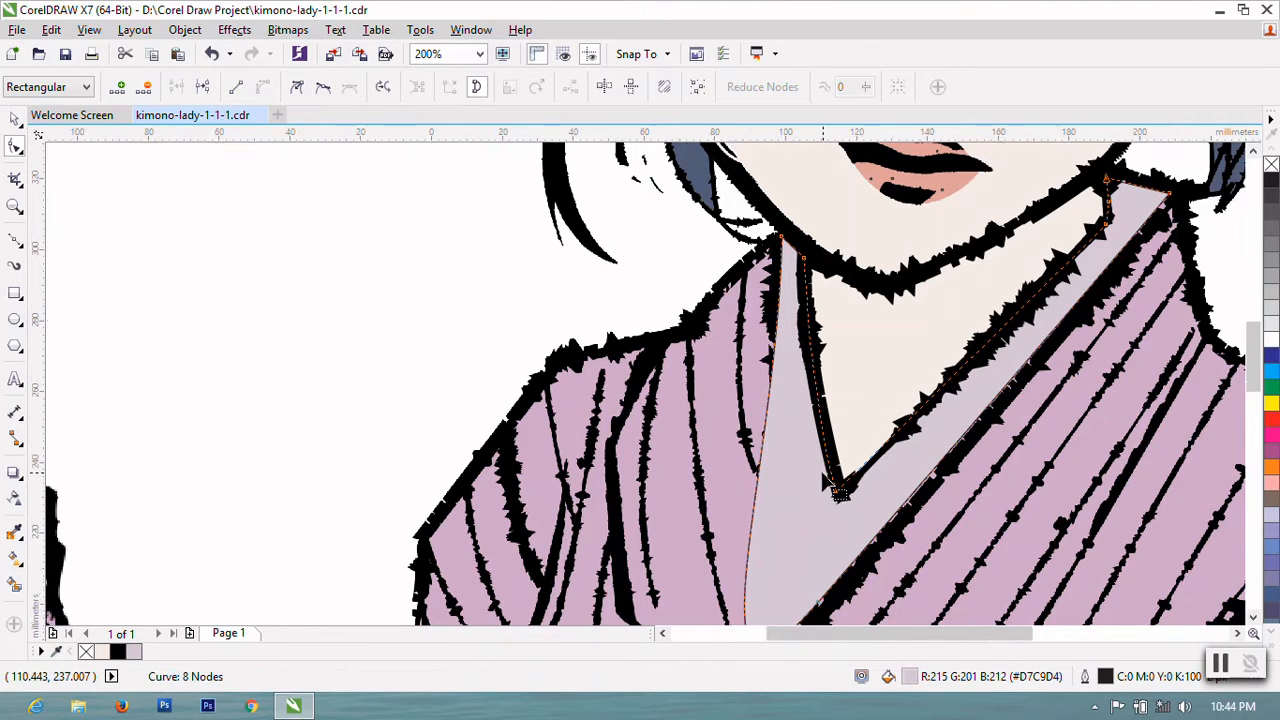
scroll(823, 472, down, 1)
key(ctrl+z)
click(15, 118)
key(Escape)
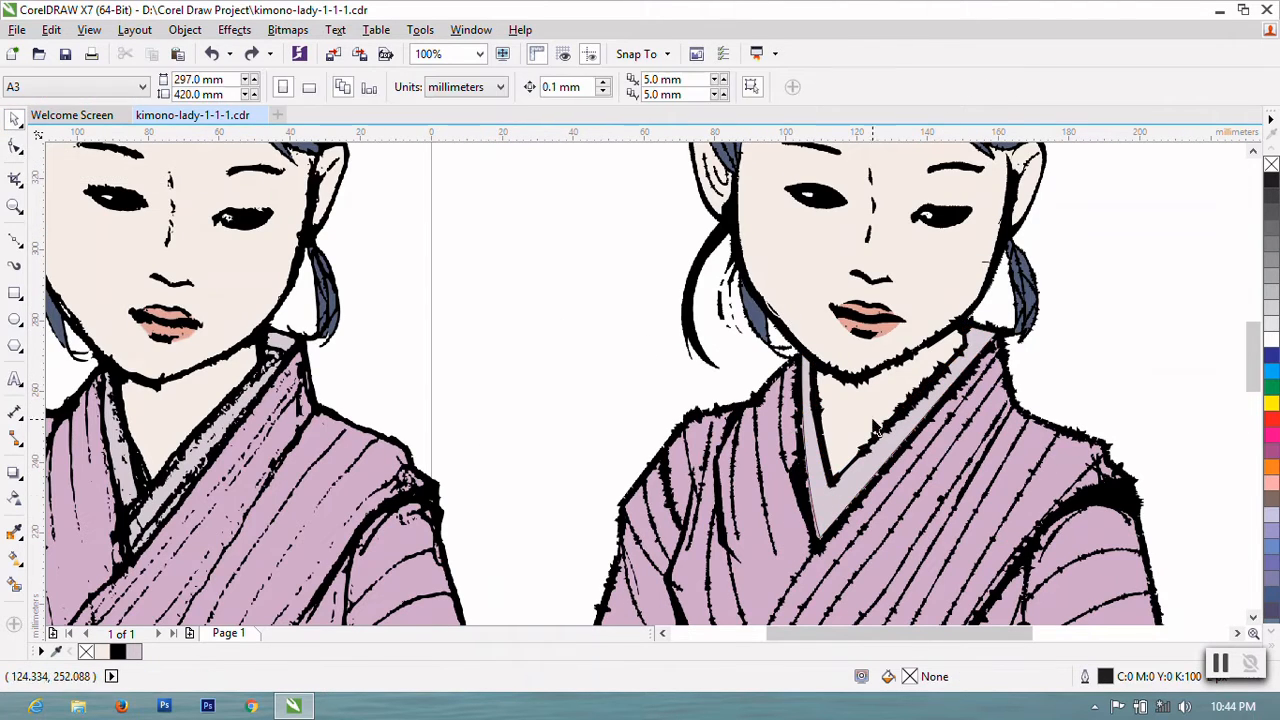
- Set the collar shape's outline width to 8 px and colour the outline black (#000000)
scroll(905, 413, up, 1)
click(905, 413)
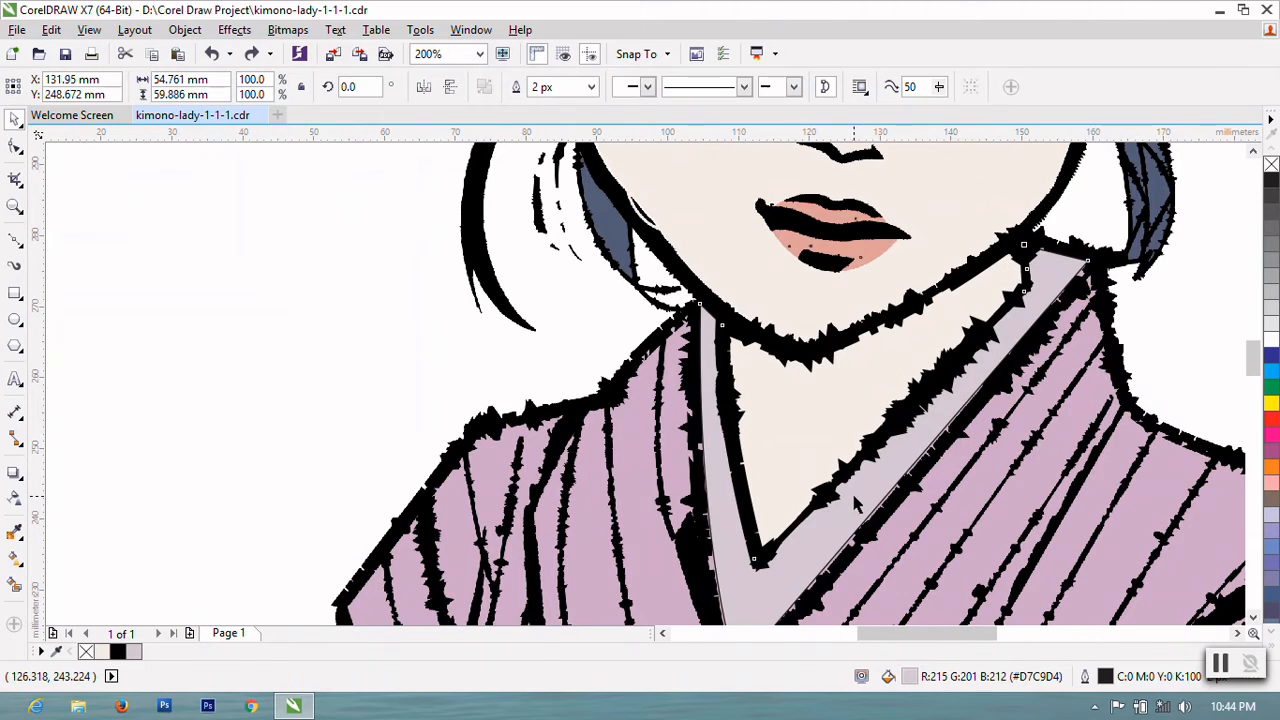
click(590, 87)
click(568, 208)
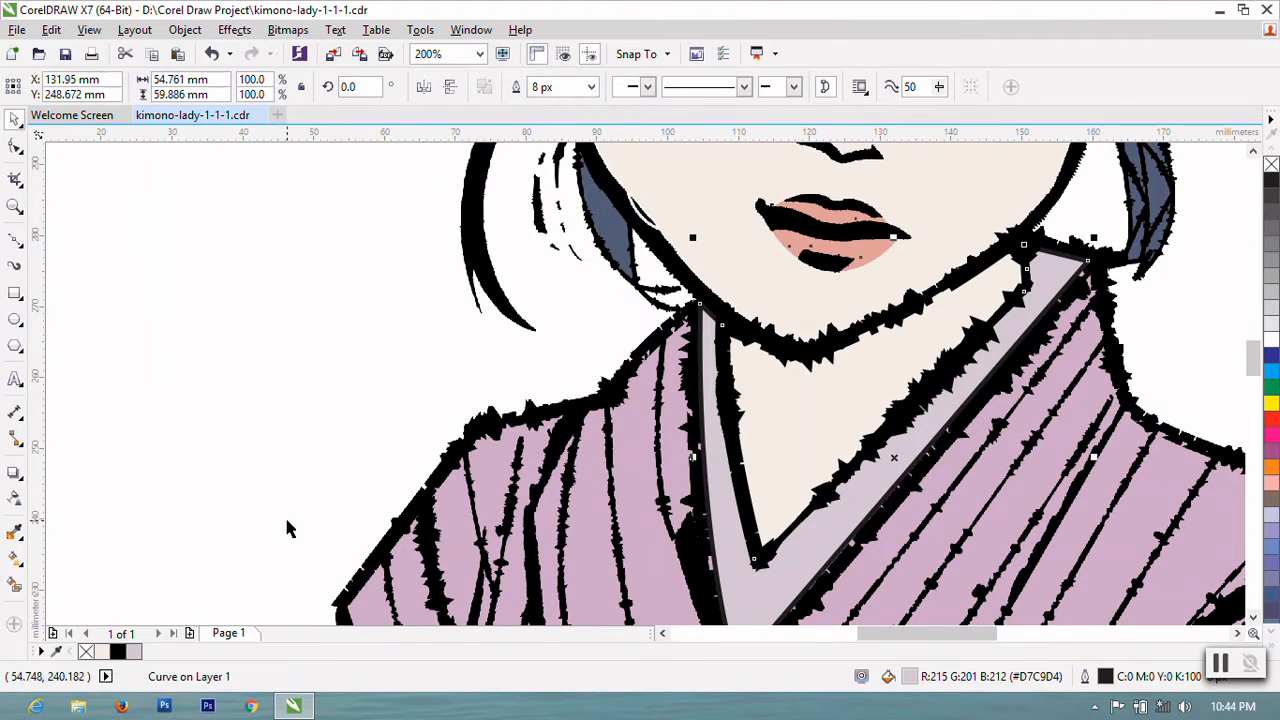
- Roughen the collar shape's black outline along its long diagonal edge and its left side with the Roughen brush, and deselect the shape
click(15, 145)
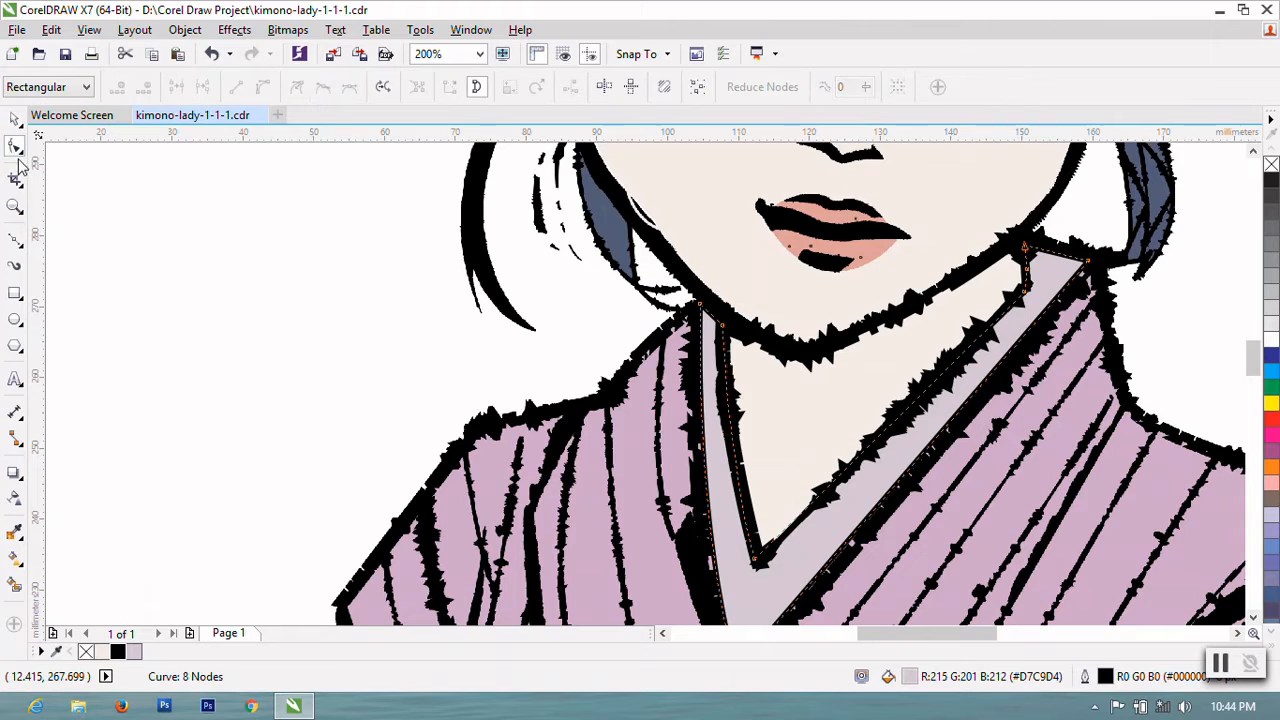
click(22, 153)
click(60, 291)
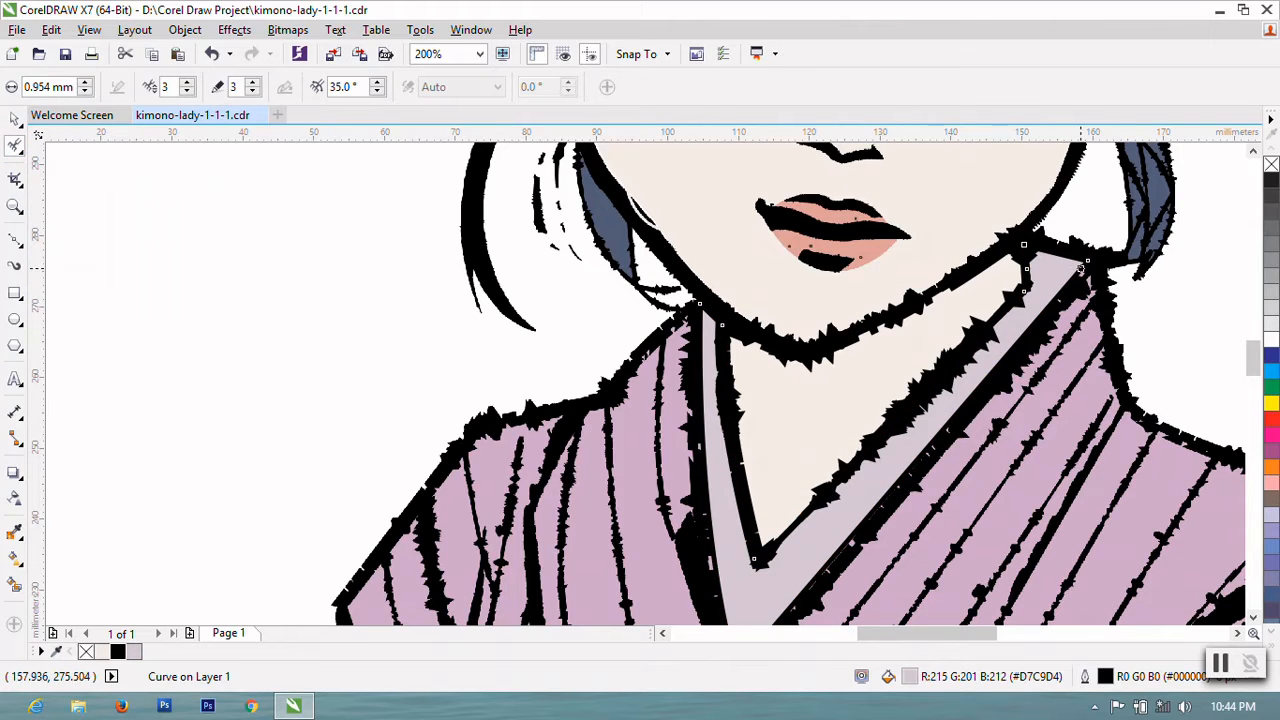
mouse_move(1081, 268)
mouse_down()
mouse_move(1058, 315)
mouse_move(938, 435)
mouse_up()
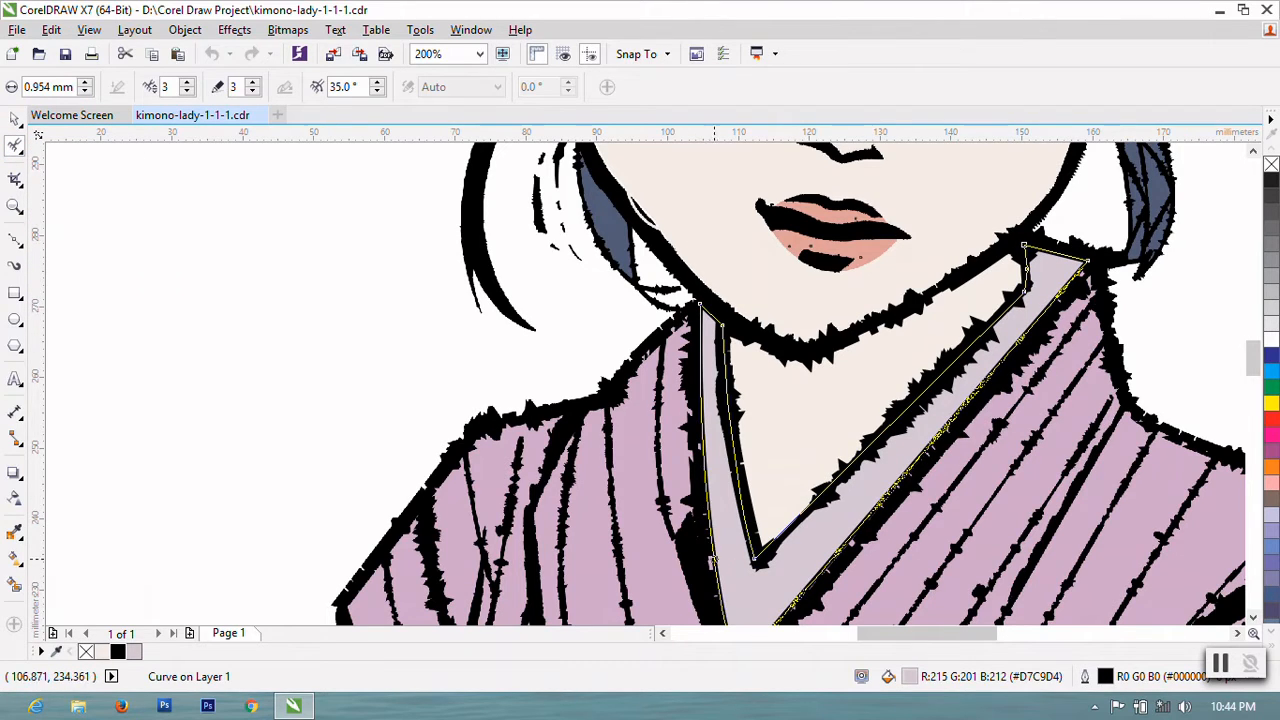
drag(699, 408, 696, 320)
scroll(704, 501, down, 1)
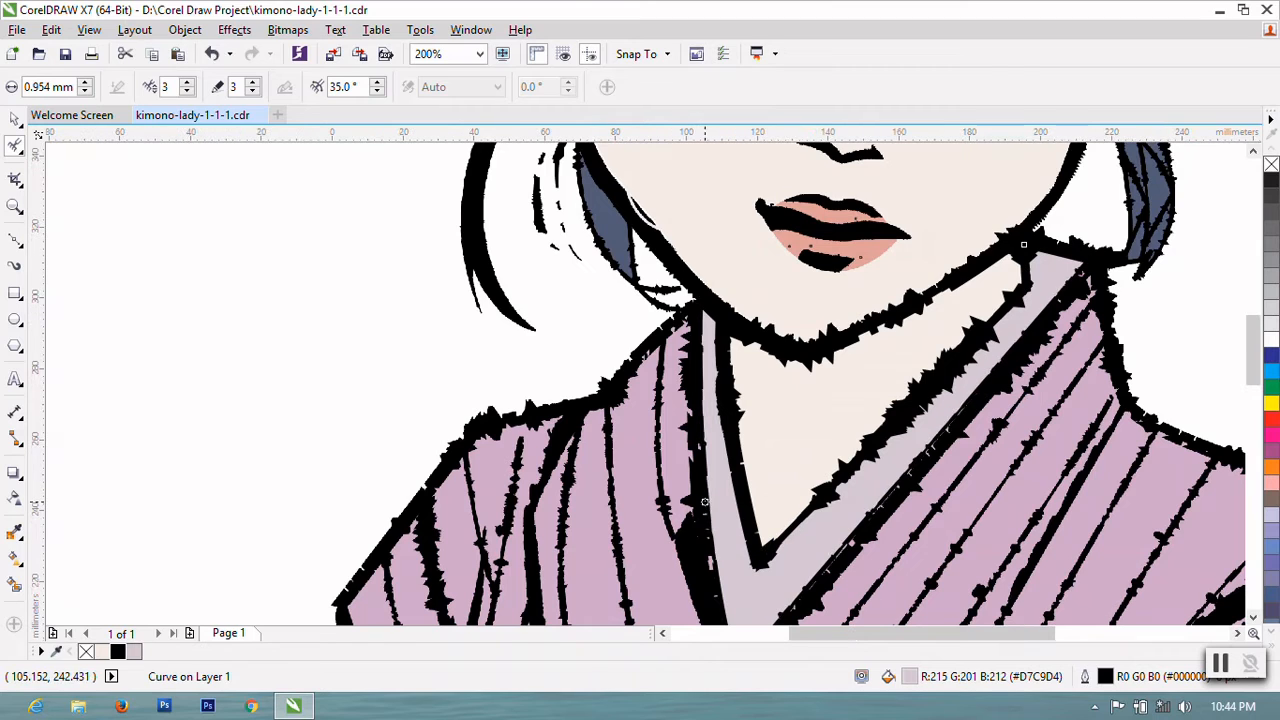
drag(863, 374, 863, 375)
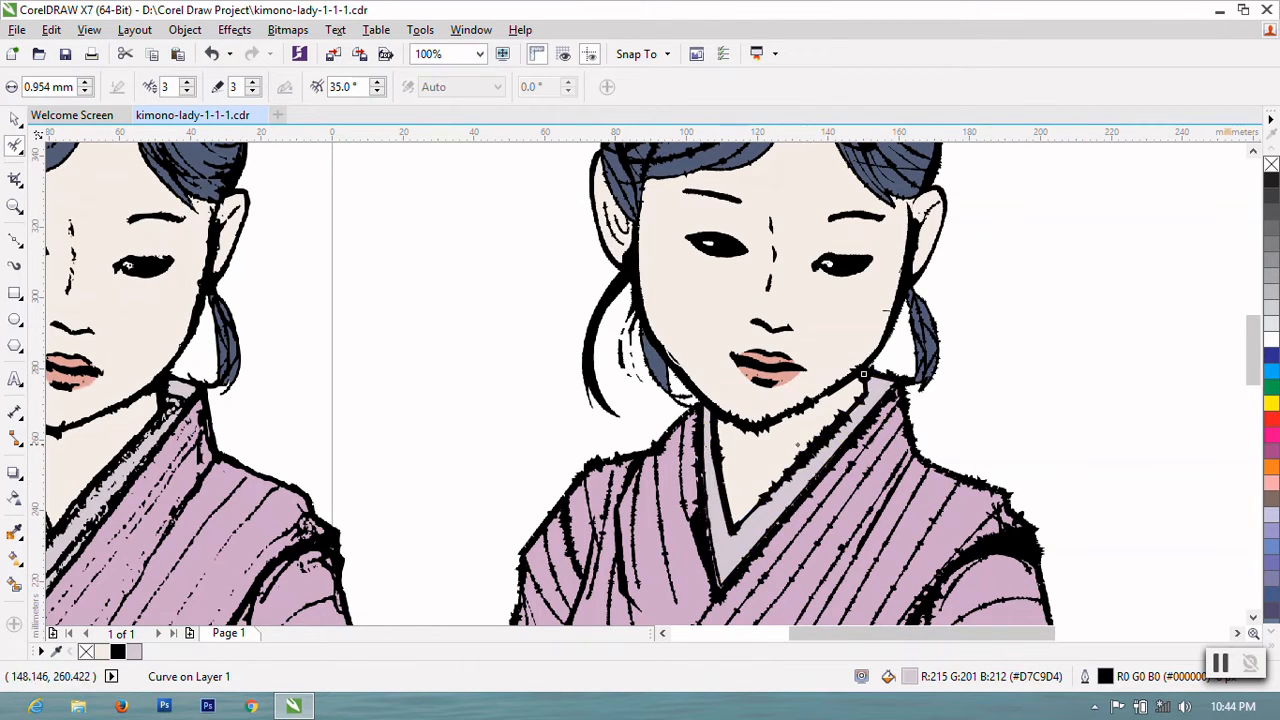
key(space)
key(Escape)
scroll(750, 310, down, 1)
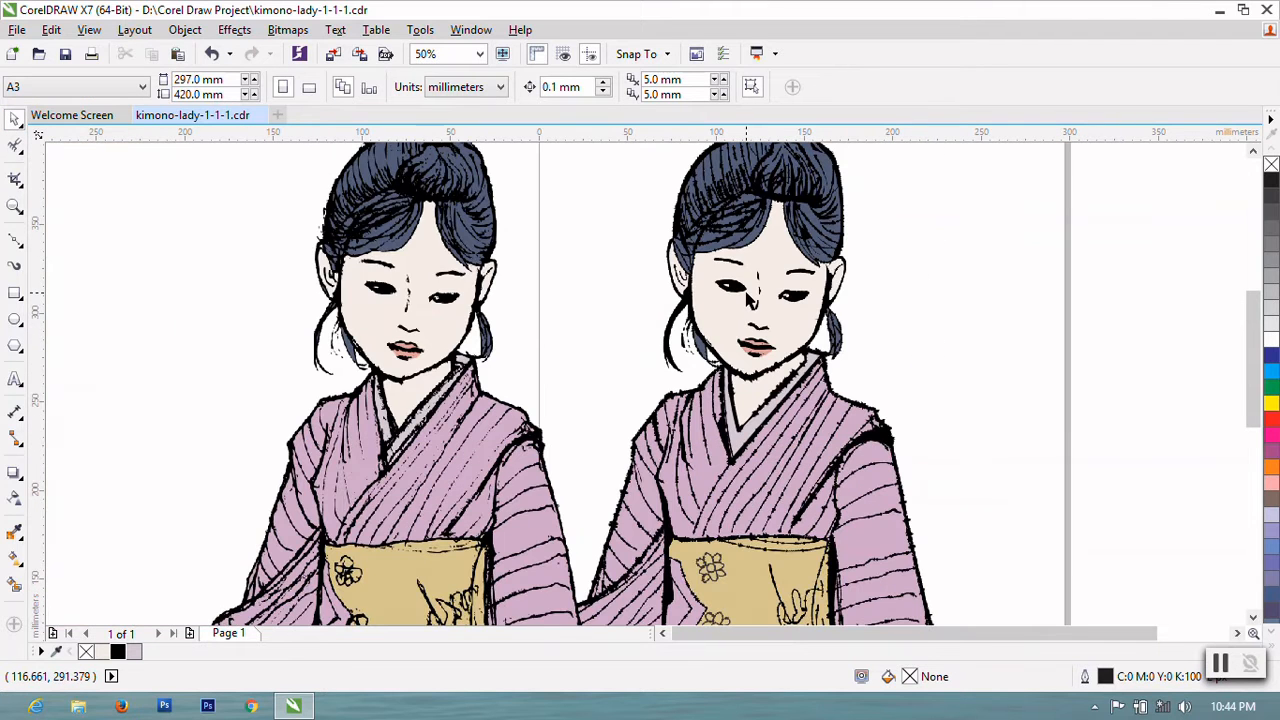
- Draw a short diagonal line about 5.3 mm wide and 5.8 mm high across the lower point of the collar
scroll(745, 440, up, 1)
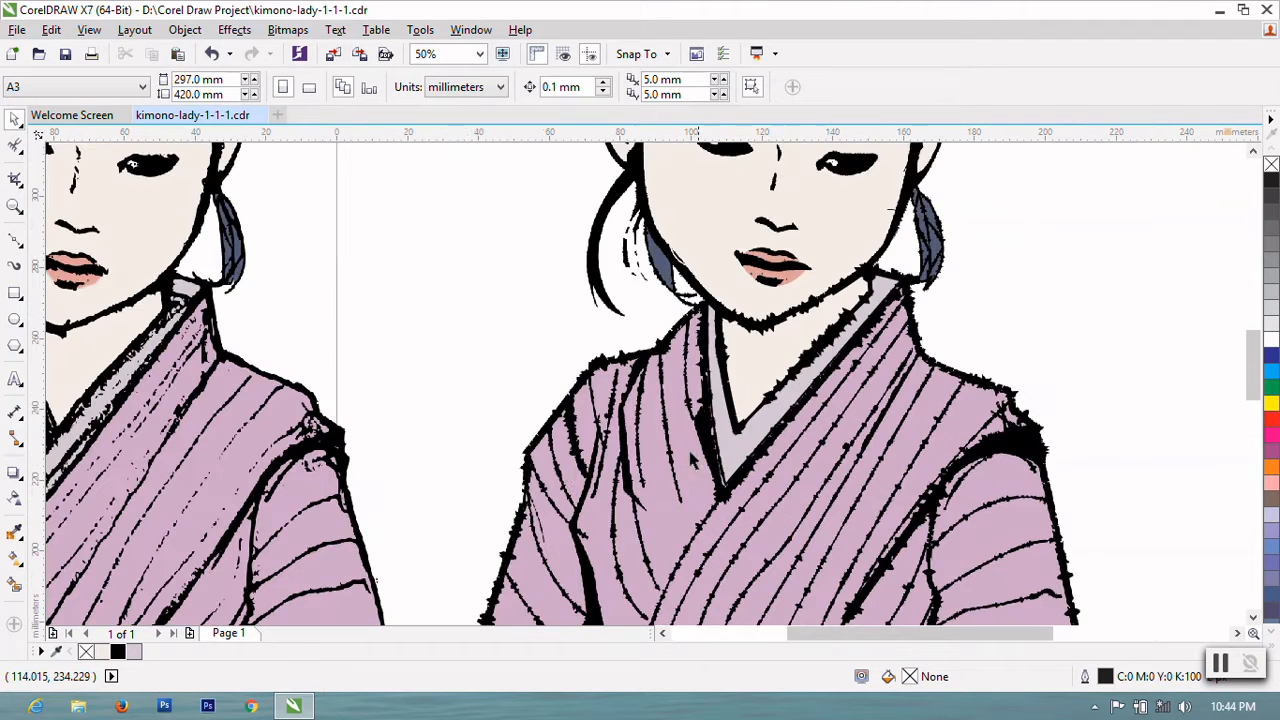
drag(855, 633, 831, 633)
click(15, 240)
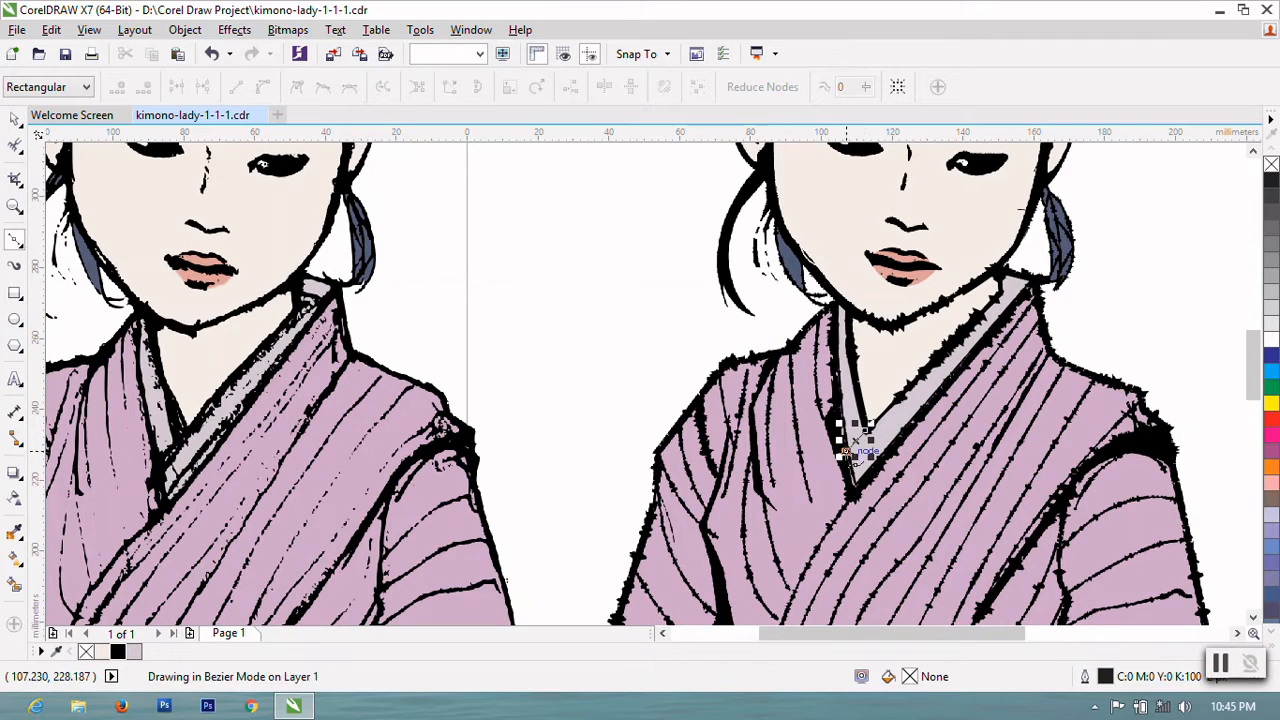
click(847, 452)
- Set the short collar line's outline to 16 px and black (#000000), and roughen it
click(15, 118)
click(591, 87)
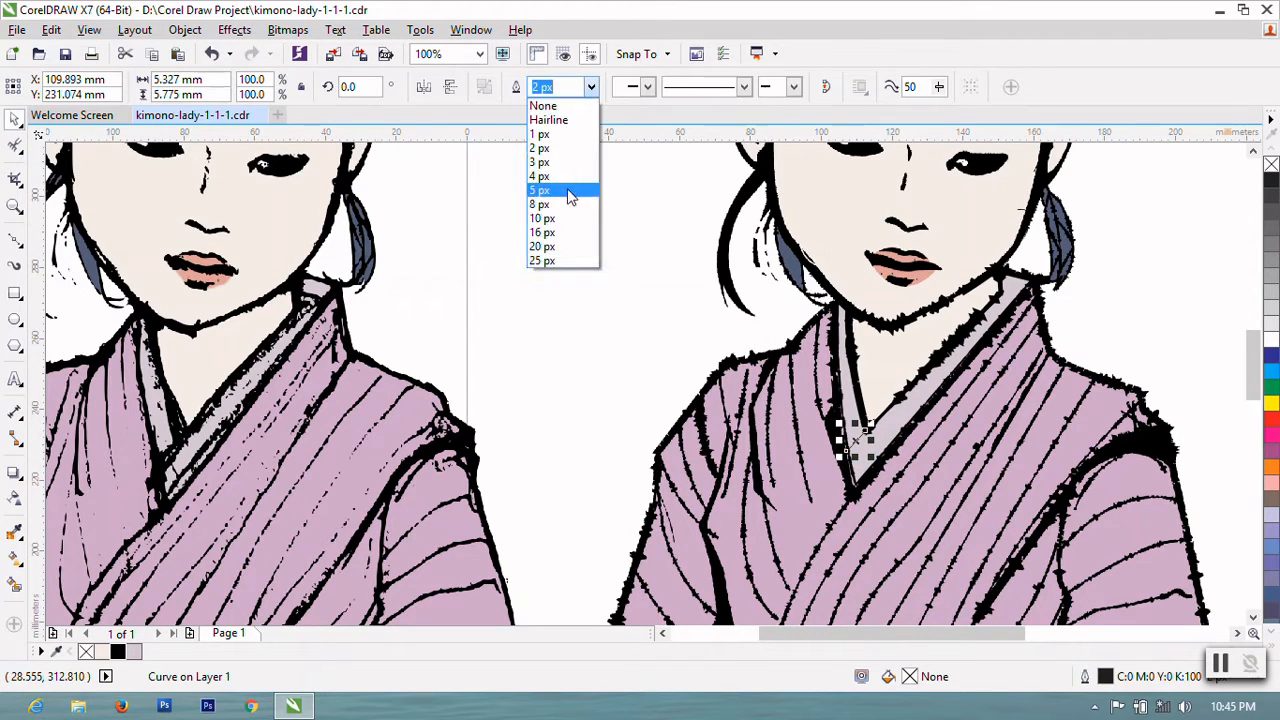
click(560, 236)
right_click(117, 654)
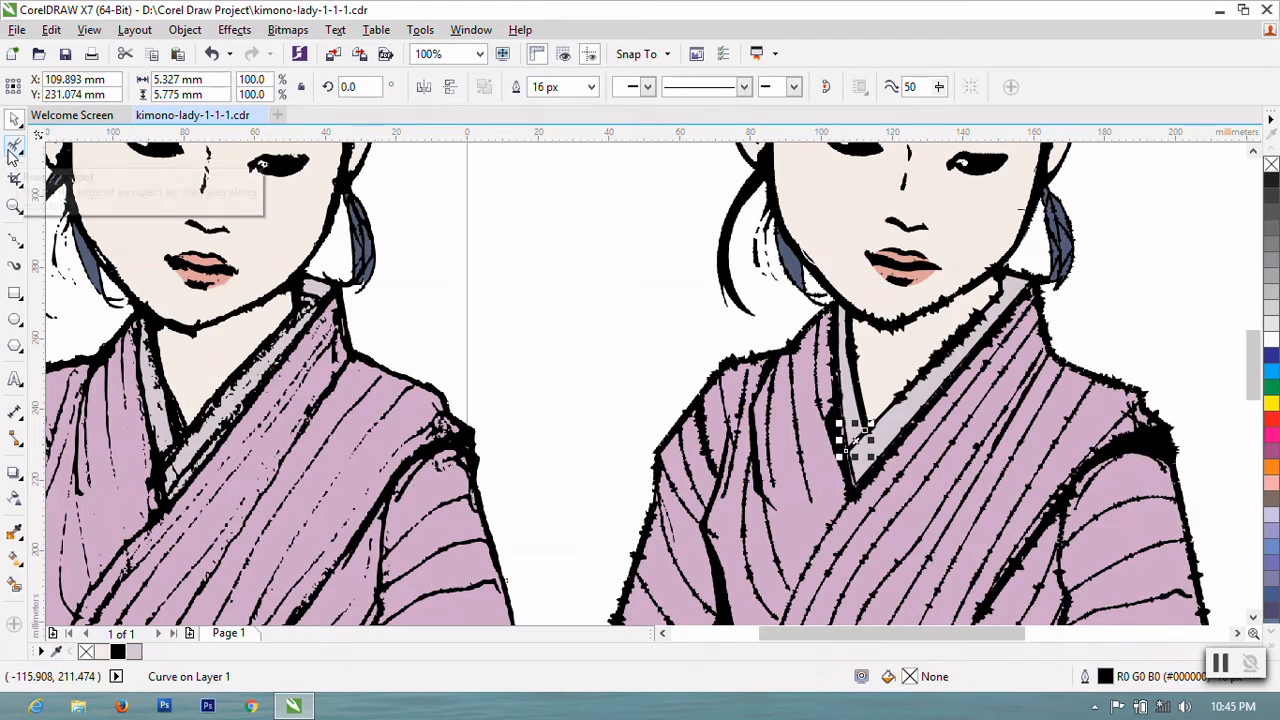
click(15, 147)
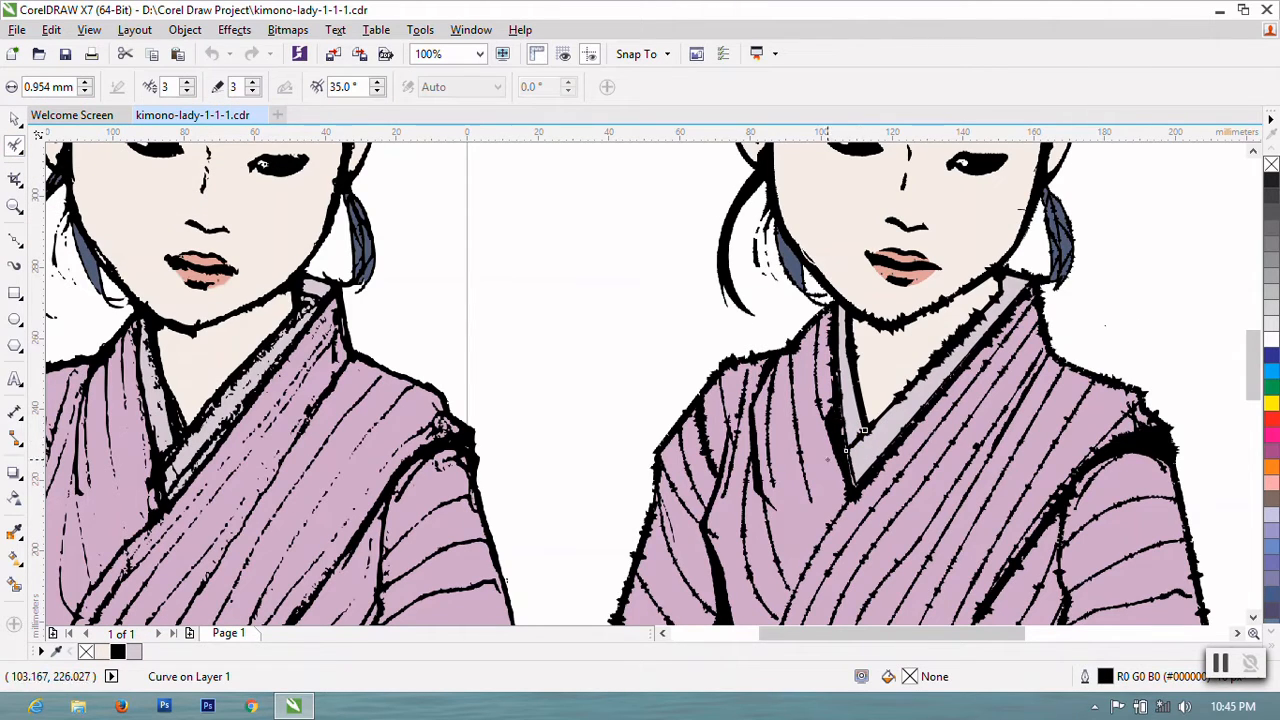
key(space)
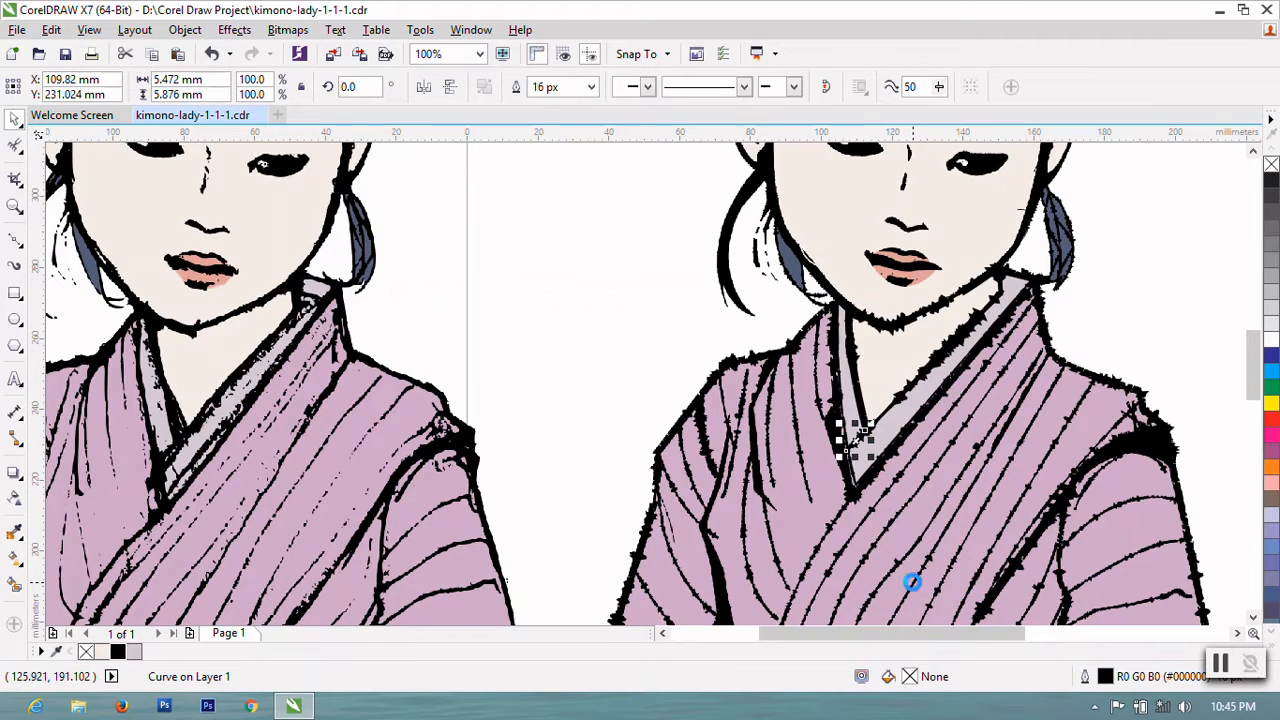
- Nudge the short roughened line down the collar in small increments
key(Down)
key(Down)
key(Down)
key(Down)
key(Down)
key(Down)
key(Down)
key(Down)
key(Down)
key(Down)
key(Down)
key(Down)
key(Down)
key(Down)
key(Down)
key(Down)
key(Down)
key(Down)
key(Down)
key(Down)
scroll(879, 438, up, 1)
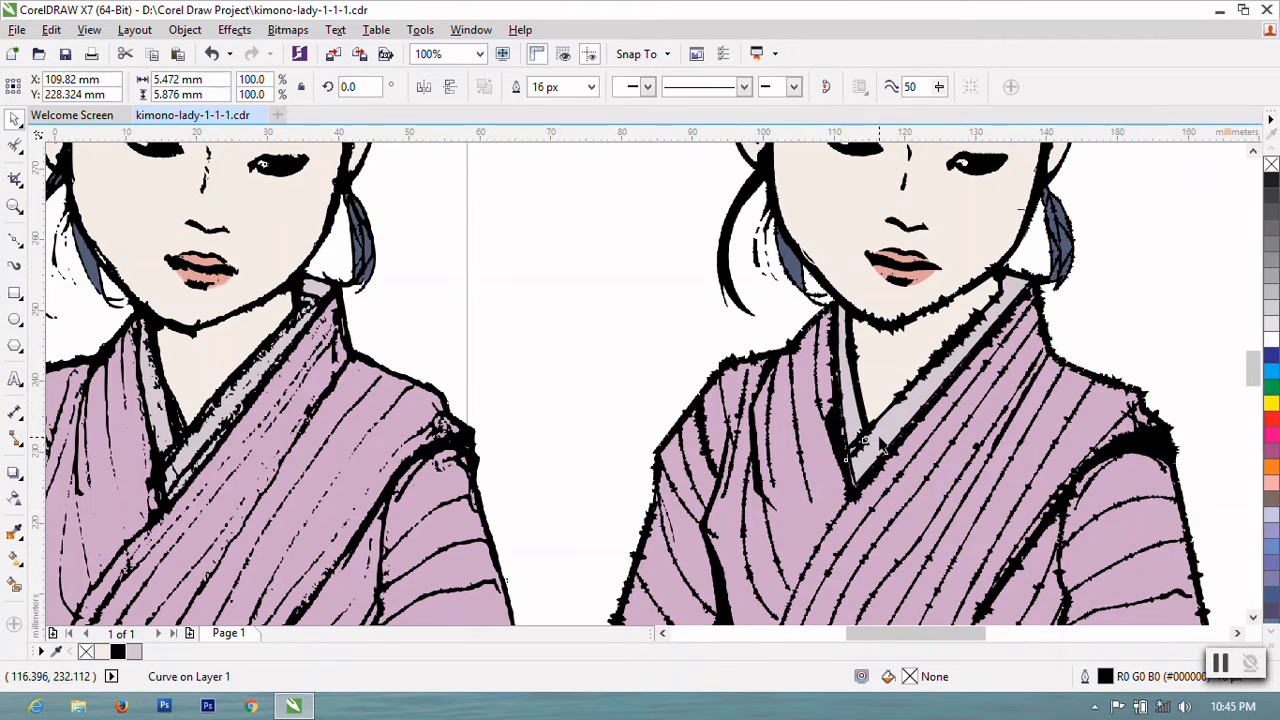
- Enlarge the short line to about 144%, nudge it up to bridge the collar below the neck opening, and deselect it
scroll(850, 448, up, 1)
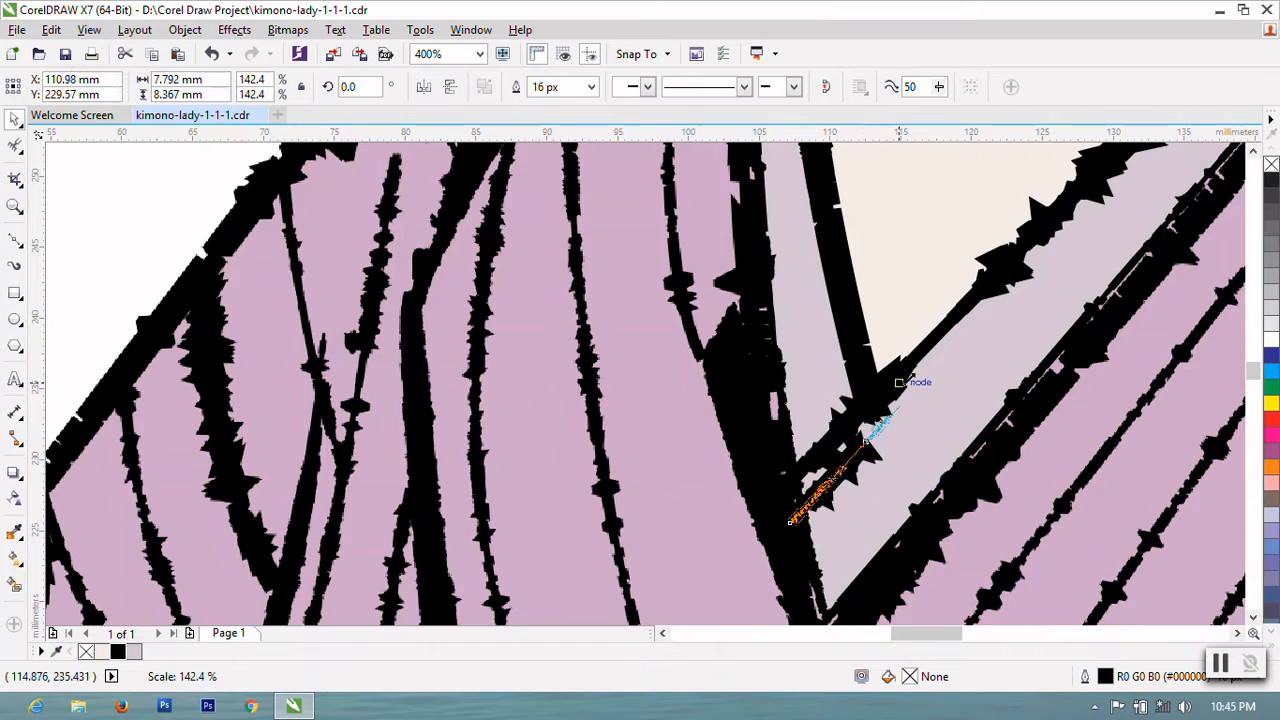
drag(897, 381, 903, 390)
key(Left)
key(Left)
click(826, 447)
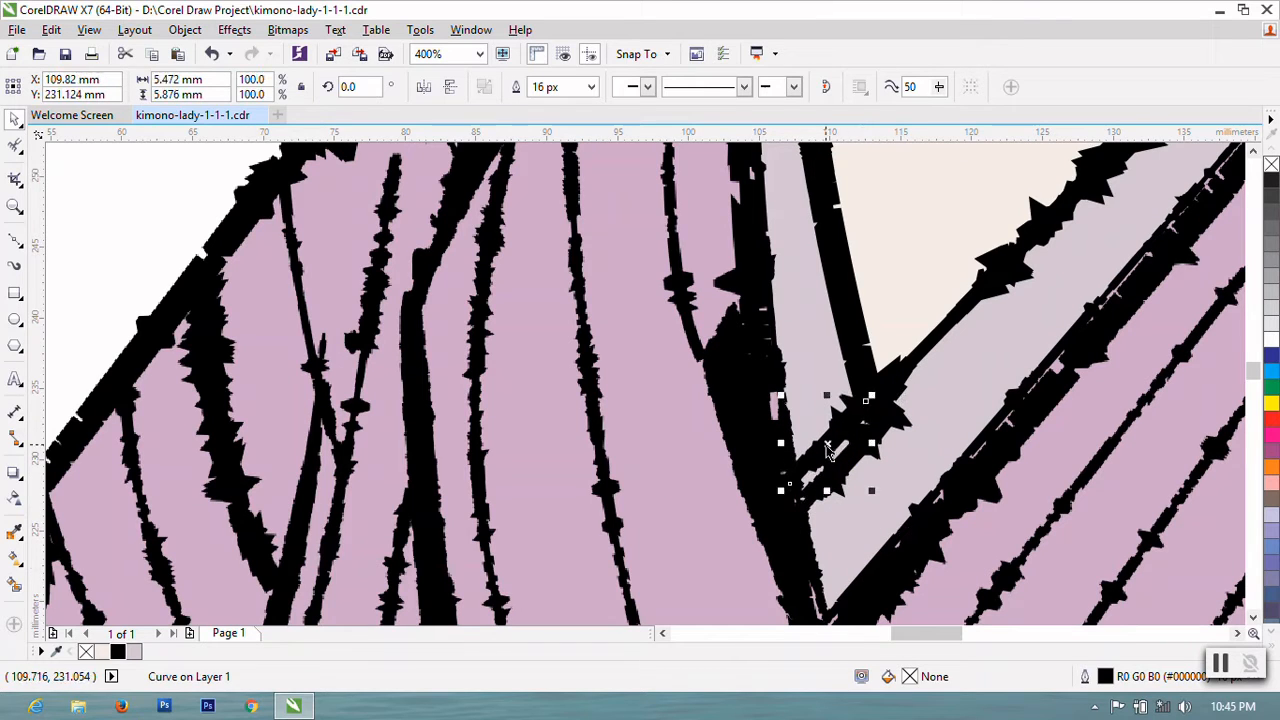
key(Up)
key(Up)
key(Up)
key(Up)
key(Up)
key(Up)
key(Up)
key(Up)
key(Up)
key(Up)
key(Up)
key(Up)
key(Up)
key(Up)
key(Up)
key(Up)
key(Up)
key(Up)
key(Up)
key(Up)
click(845, 476)
key(Left)
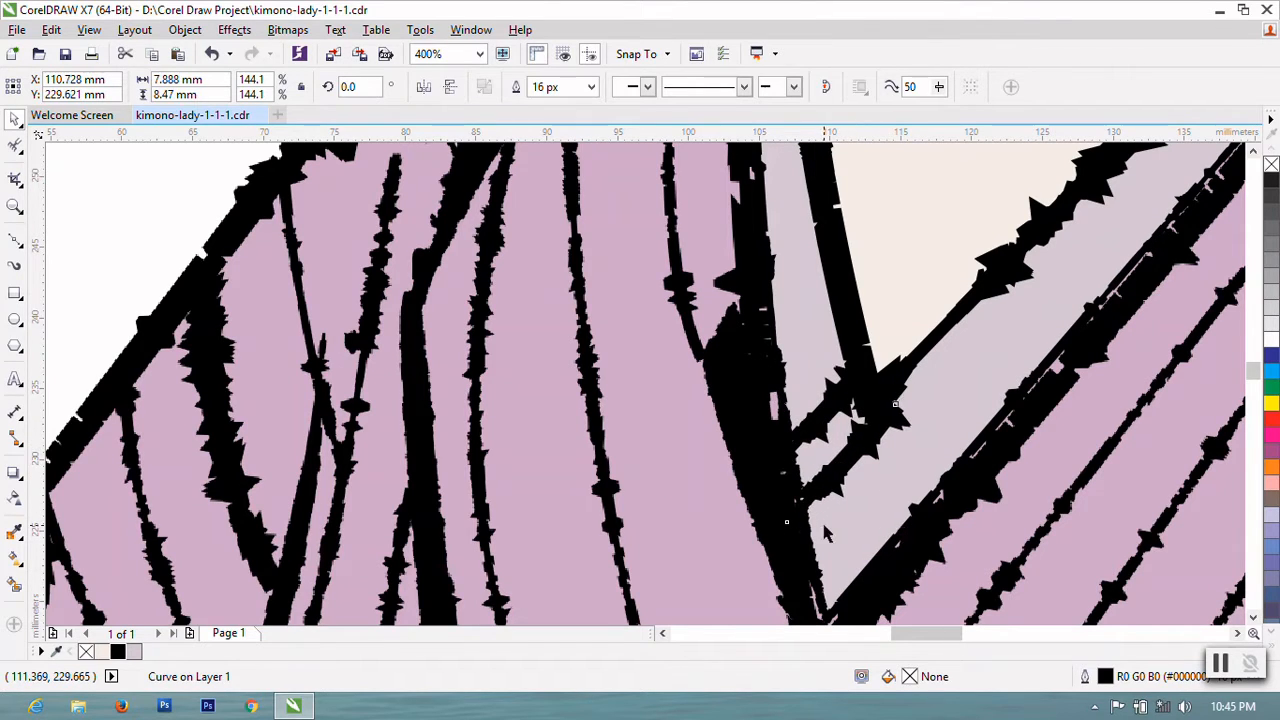
key(Escape)
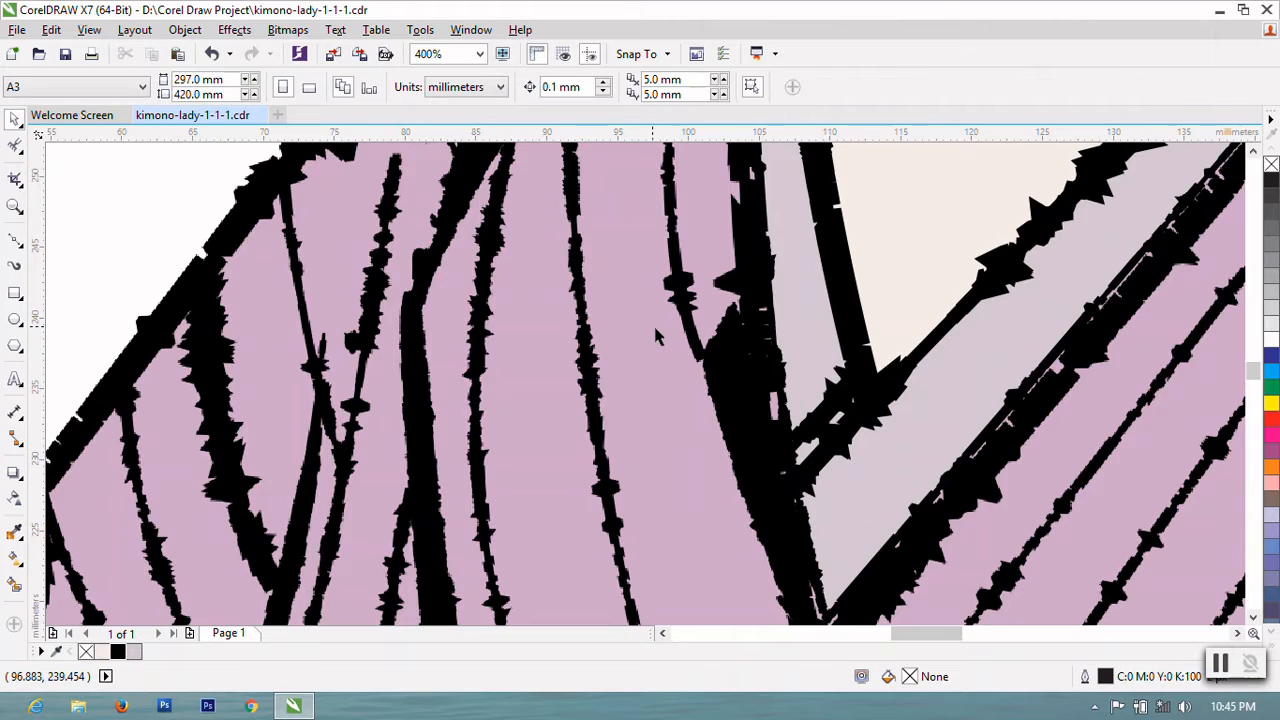
- Start a Bezier outline of the hand below the outer sleeve's cuff, tracing the inner side downward and around the thumb tip
scroll(653, 323, down, 2)
scroll(893, 418, down, 2)
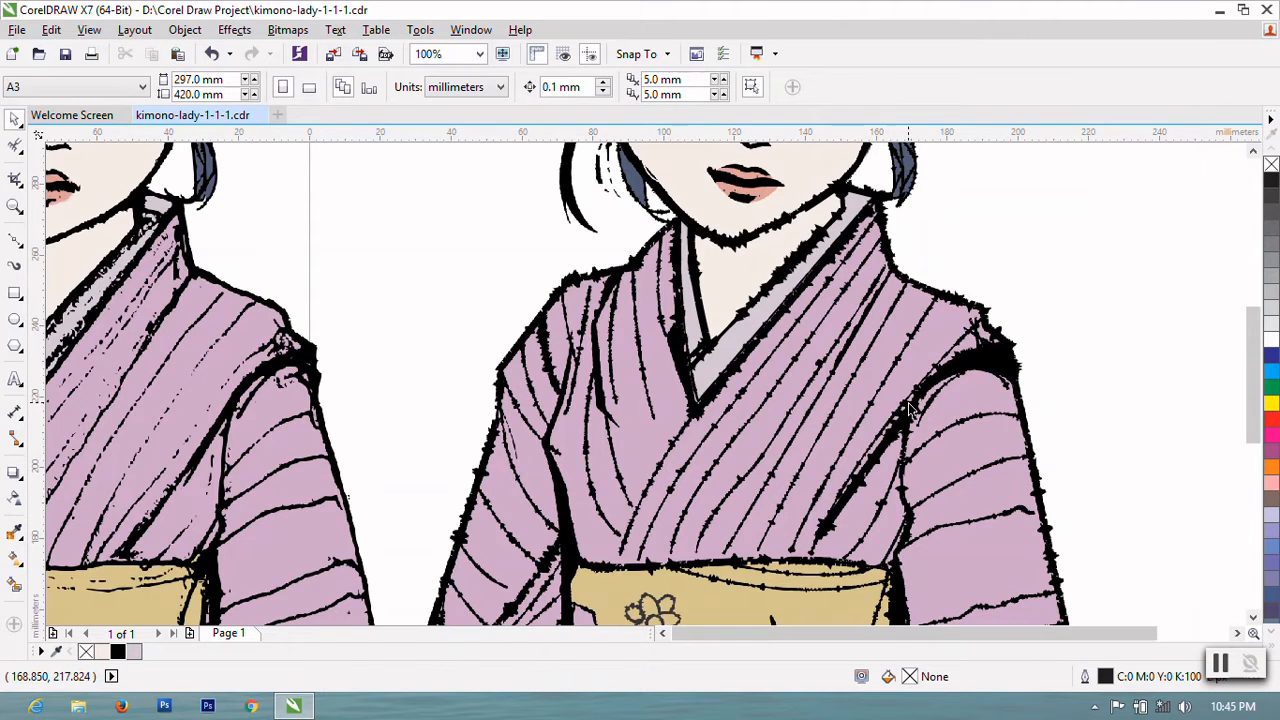
mouse_move(1247, 380)
mouse_down()
mouse_move(1247, 418)
mouse_move(1234, 391)
mouse_move(1234, 420)
mouse_up()
scroll(1006, 597, up, 2)
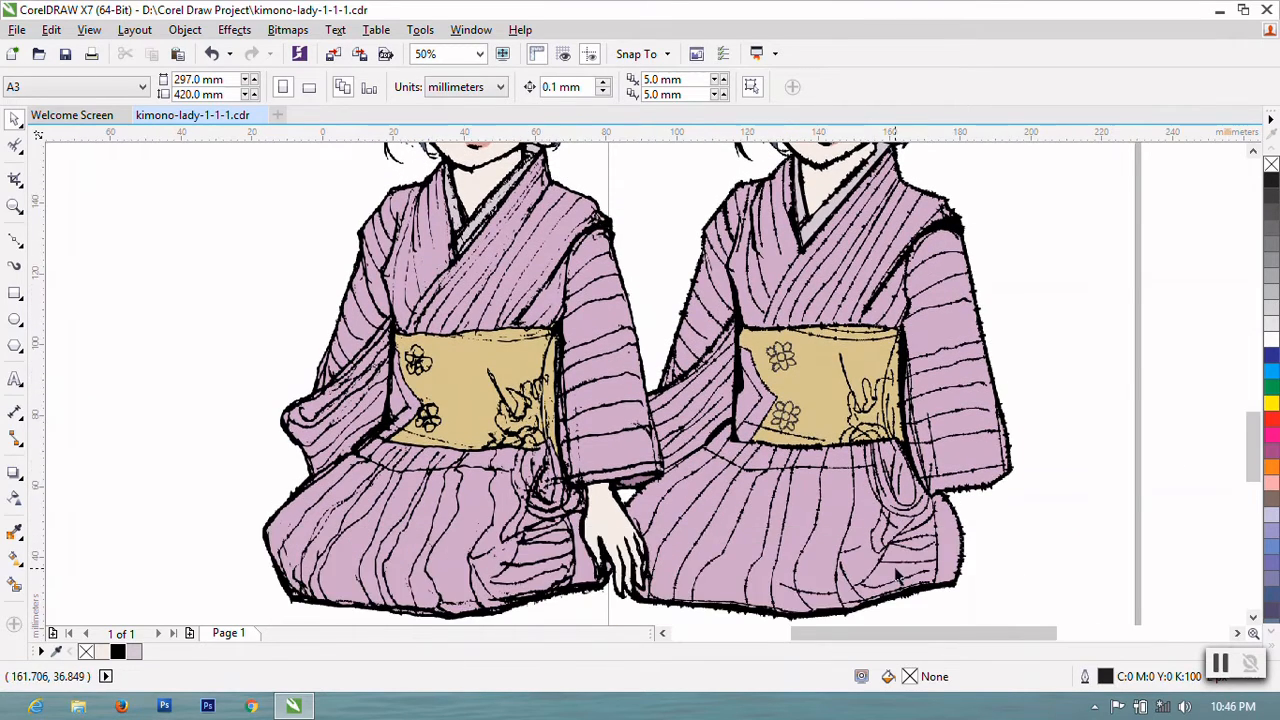
click(14, 241)
drag(1250, 465, 1250, 476)
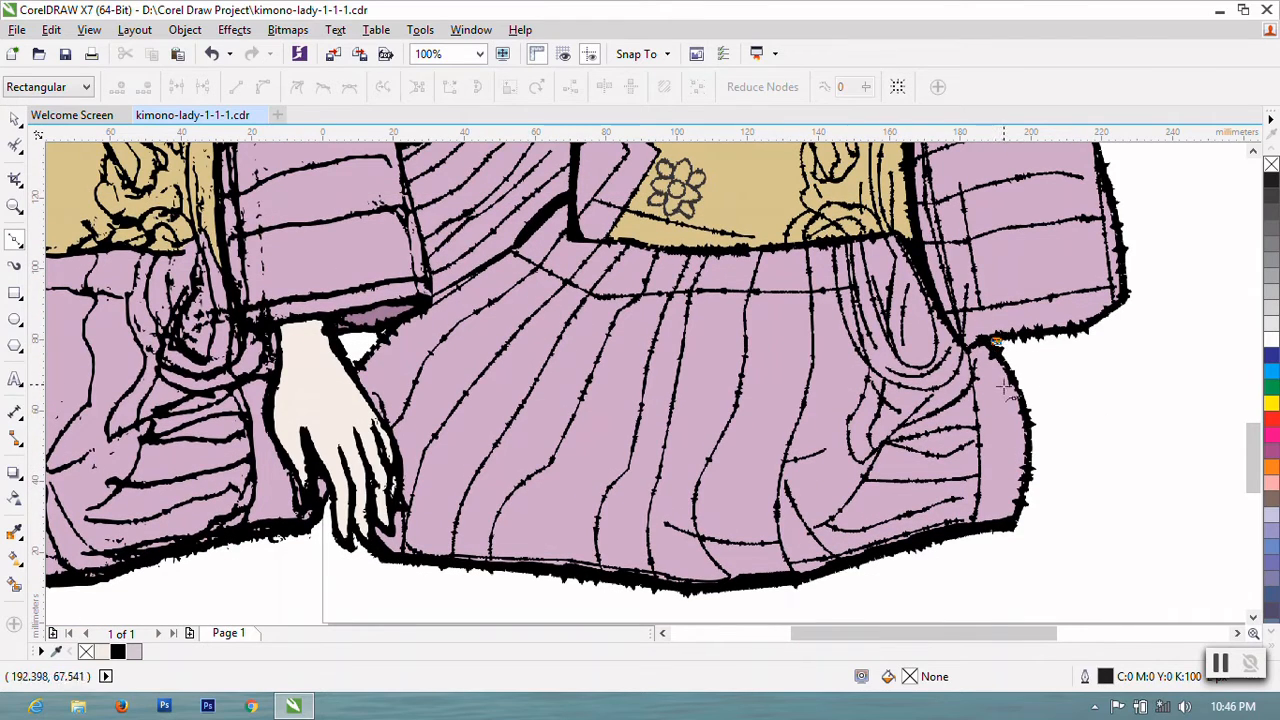
click(1004, 395)
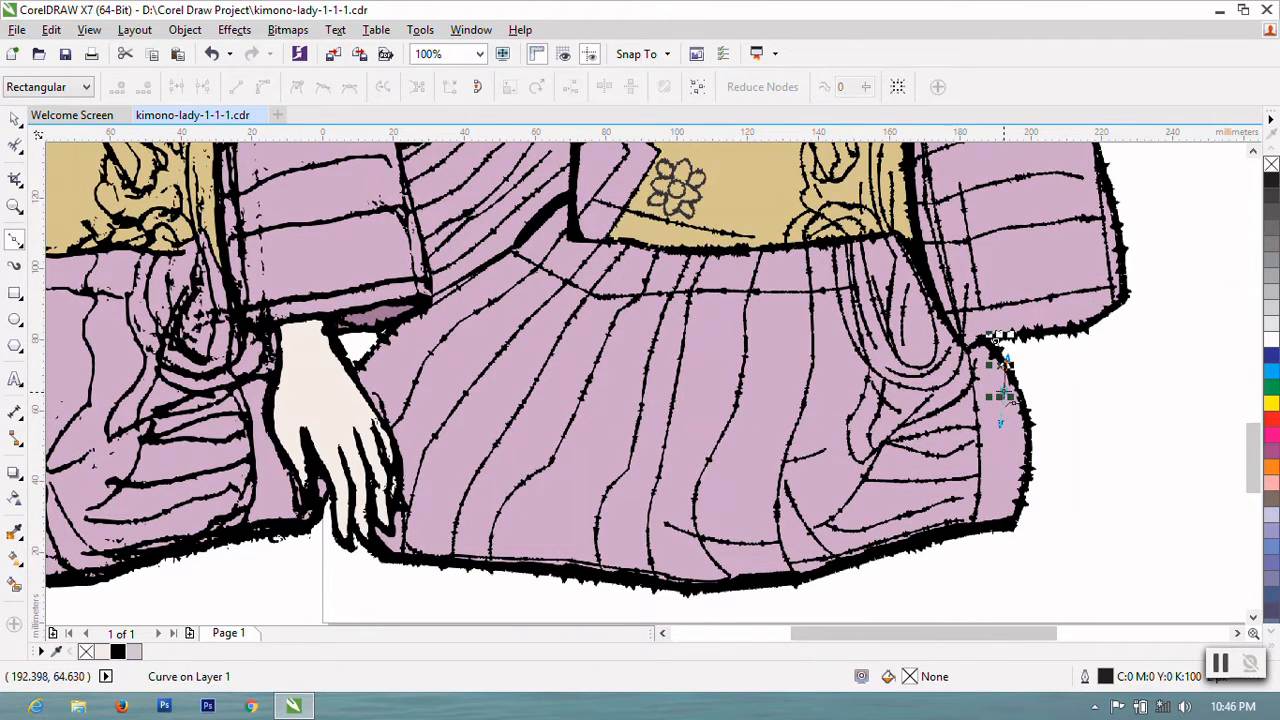
mouse_move(1011, 441)
mouse_down()
mouse_move(1030, 476)
mouse_move(1025, 440)
mouse_up()
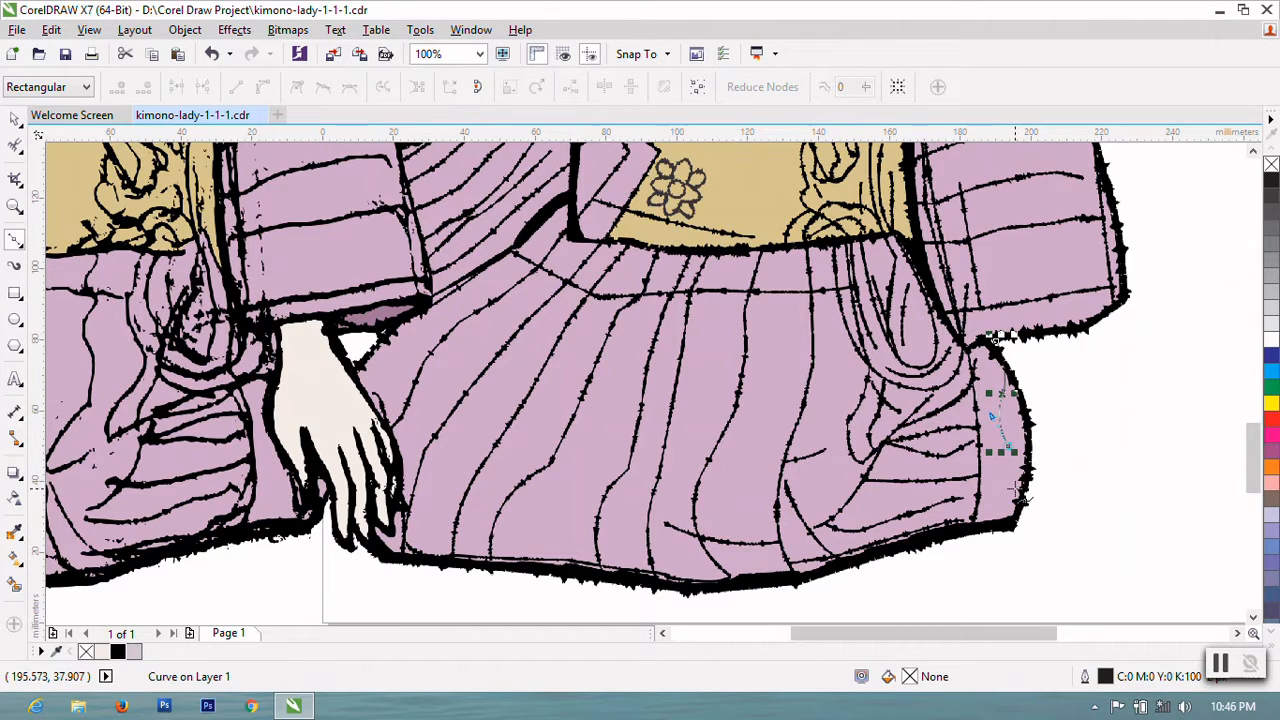
drag(1015, 488, 1016, 507)
double_click(1015, 488)
mouse_move(1032, 463)
mouse_down()
mouse_move(1046, 416)
mouse_move(1031, 431)
mouse_up()
double_click(1032, 463)
- Continue the hand outline down and around the first finger, and back up to the gap beside it
drag(1046, 489, 1043, 458)
mouse_move(1043, 523)
mouse_down()
mouse_move(1037, 551)
mouse_move(1041, 540)
mouse_move(1066, 554)
mouse_up()
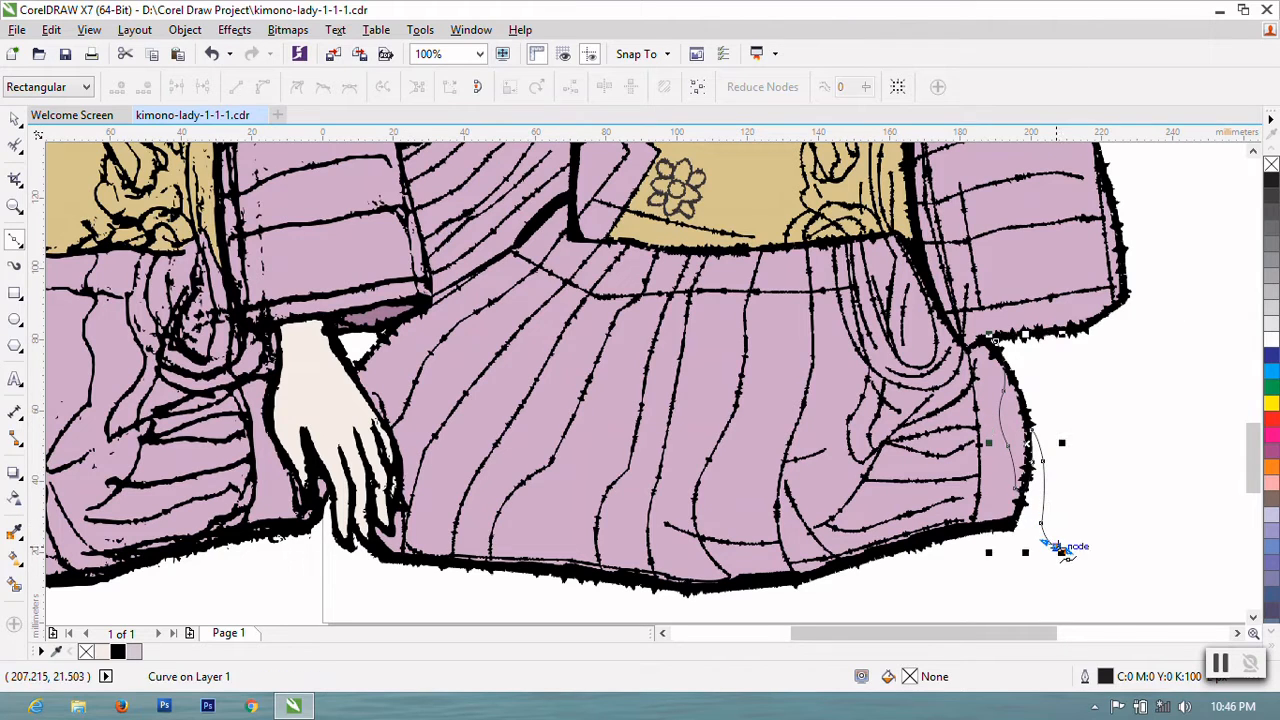
mouse_move(1056, 500)
mouse_down()
mouse_move(1060, 476)
mouse_move(1075, 490)
mouse_move(1072, 480)
mouse_up()
scroll(1060, 506, up, 1)
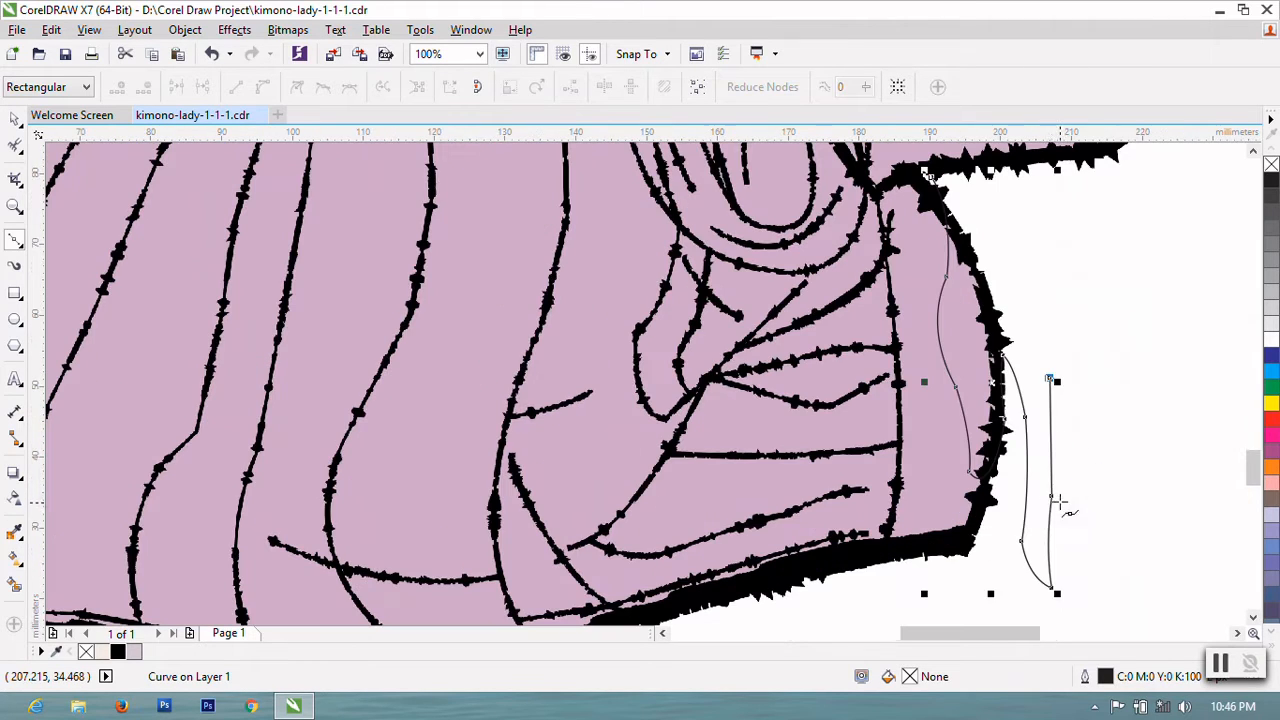
- Trace the second finger of the hand outline down, around its tip and up to the next finger gap
click(1062, 487)
scroll(1068, 491, down, 1)
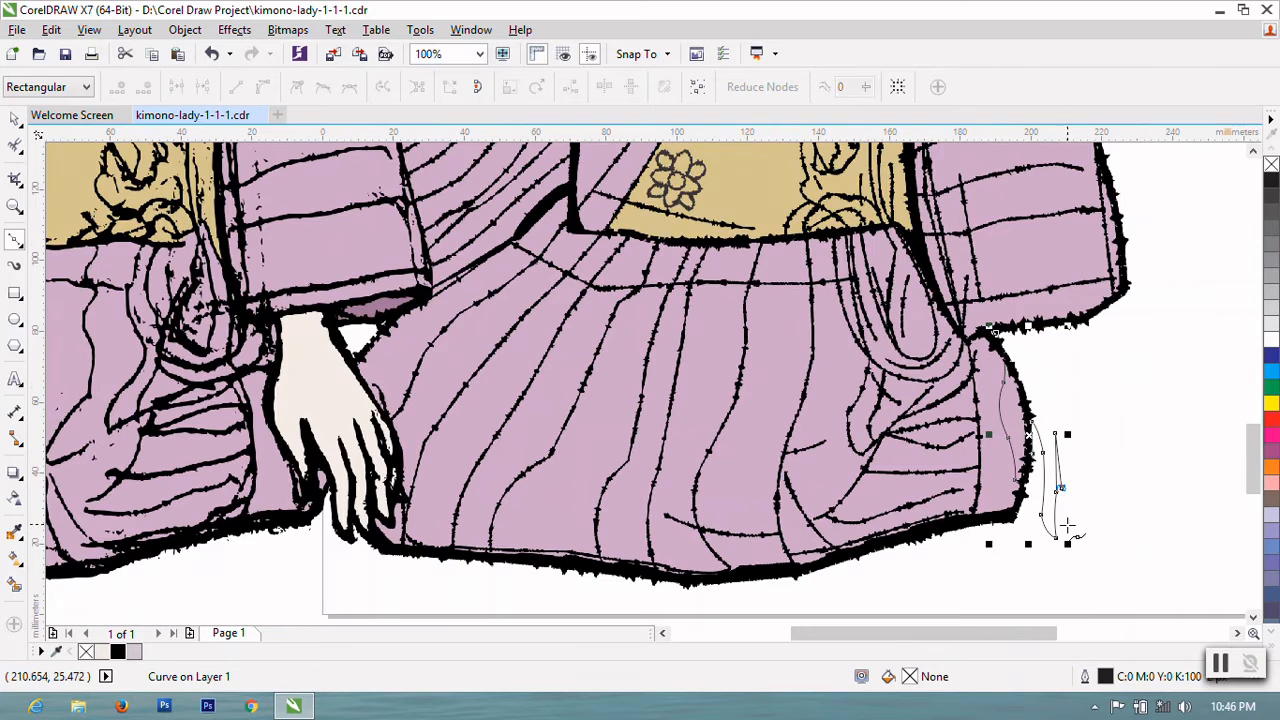
drag(1068, 527, 1072, 500)
click(1075, 523)
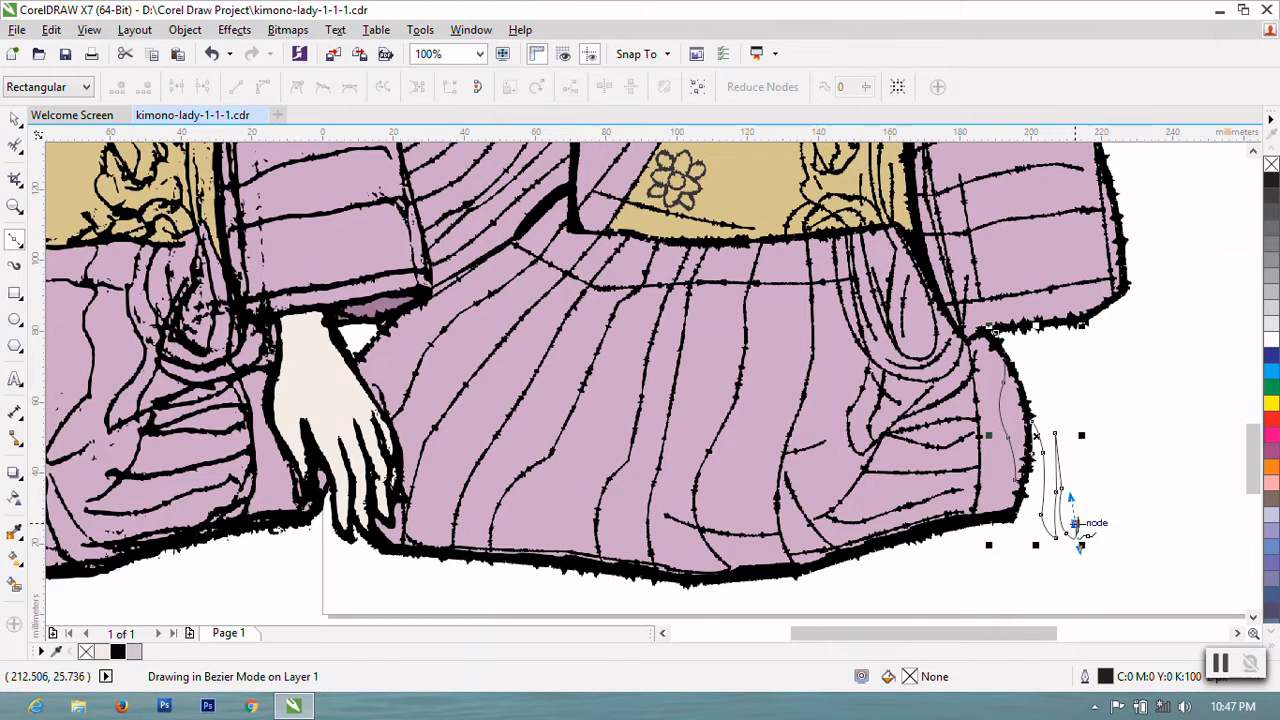
click(1075, 490)
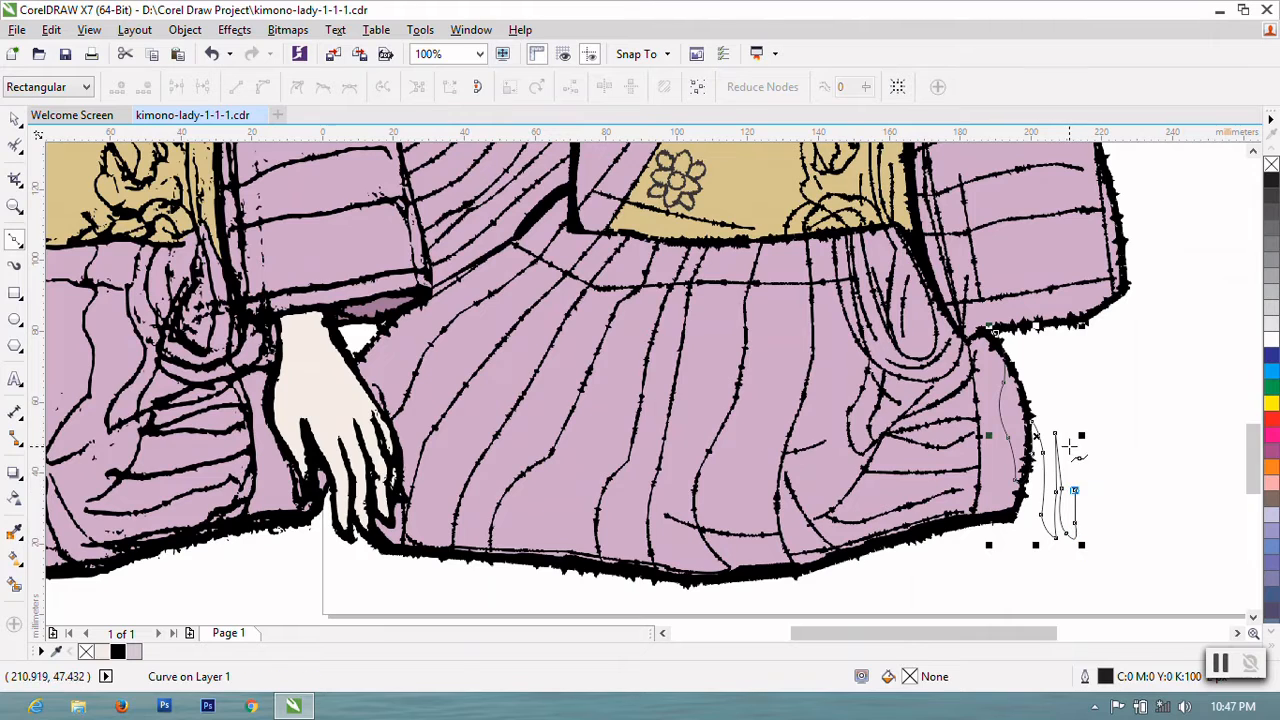
click(1068, 432)
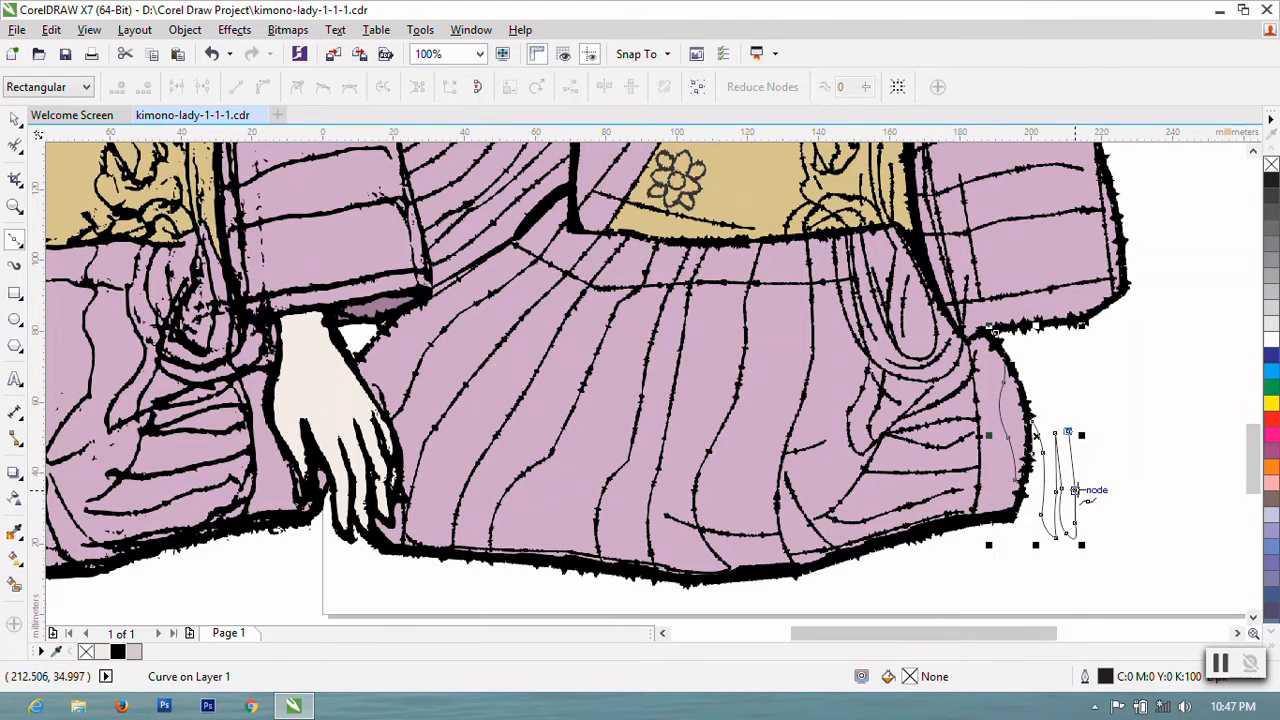
- Trace the third finger of the hand outline, curving around its tip and rising to the top of the following gap
scroll(1086, 491, up, 2)
scroll(1075, 487, up, 1)
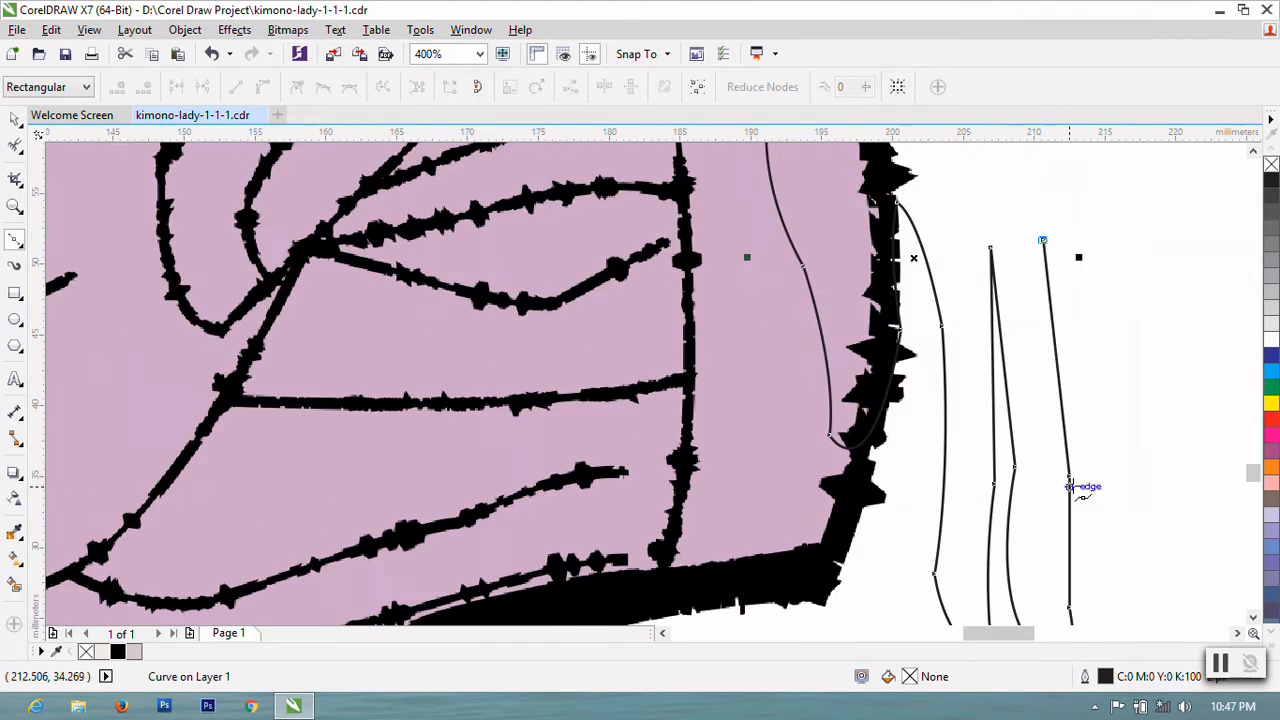
scroll(1075, 480, down, 2)
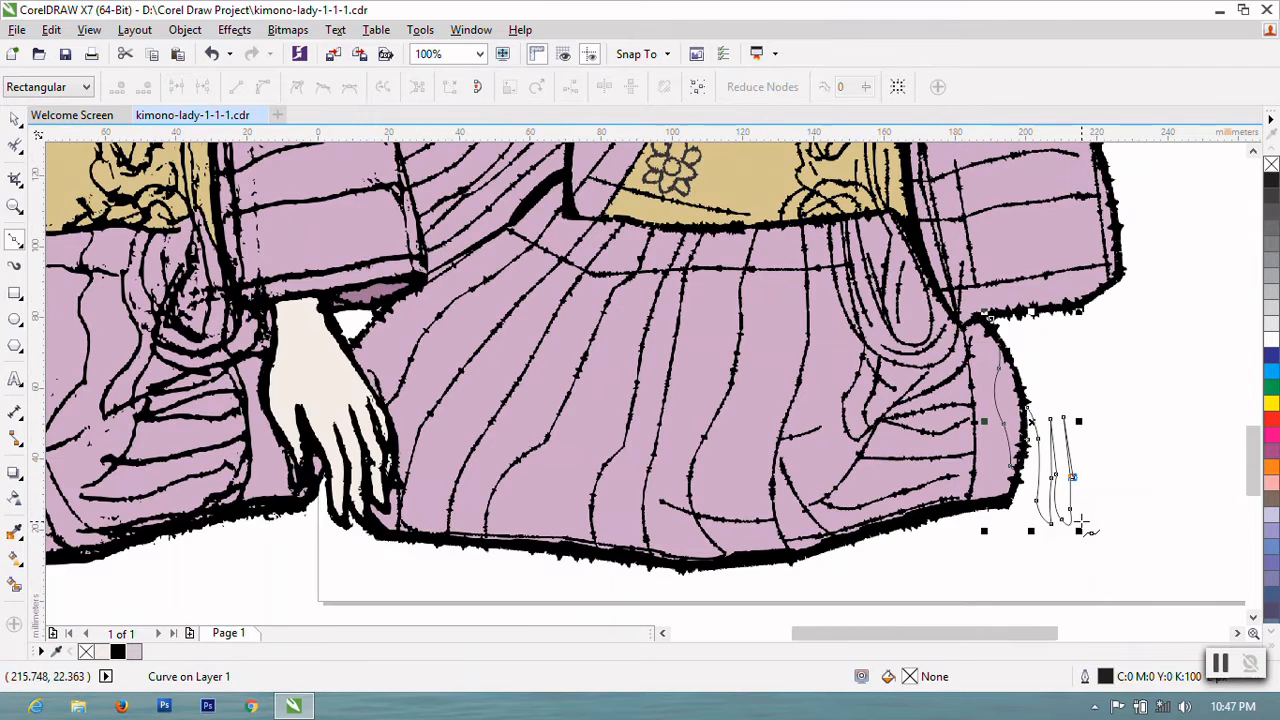
click(1083, 524)
click(1086, 493)
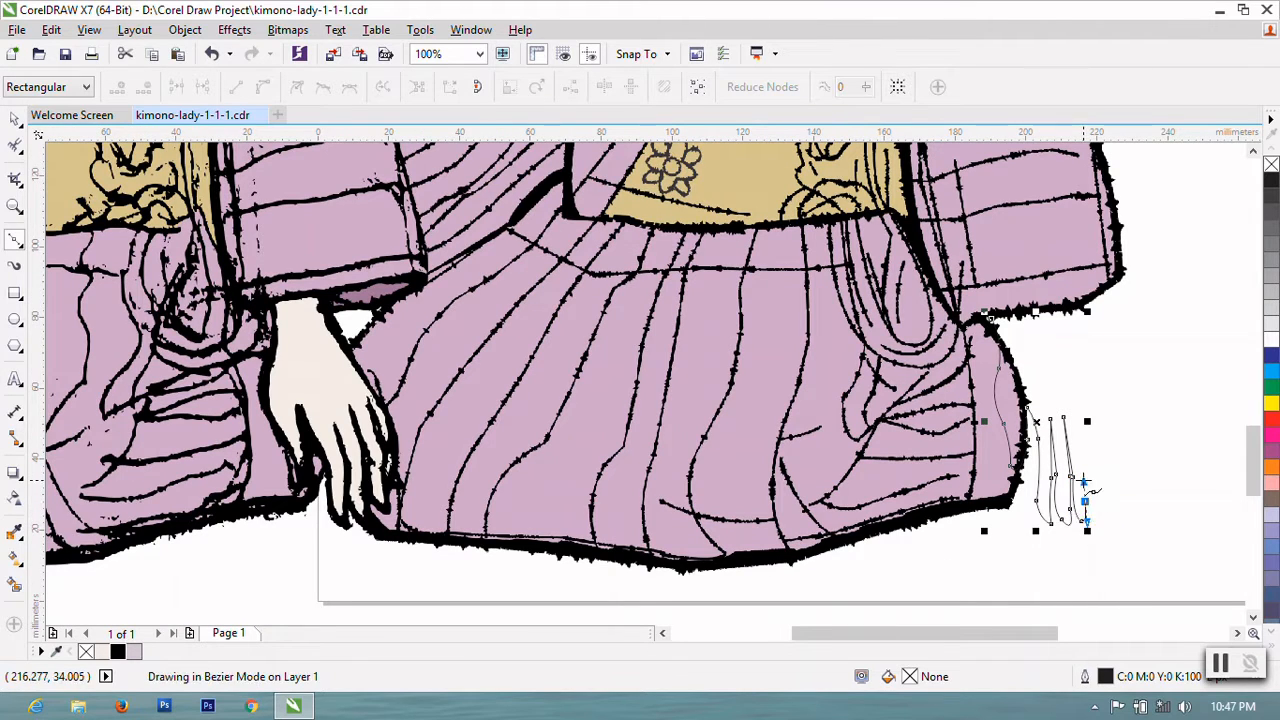
click(1083, 466)
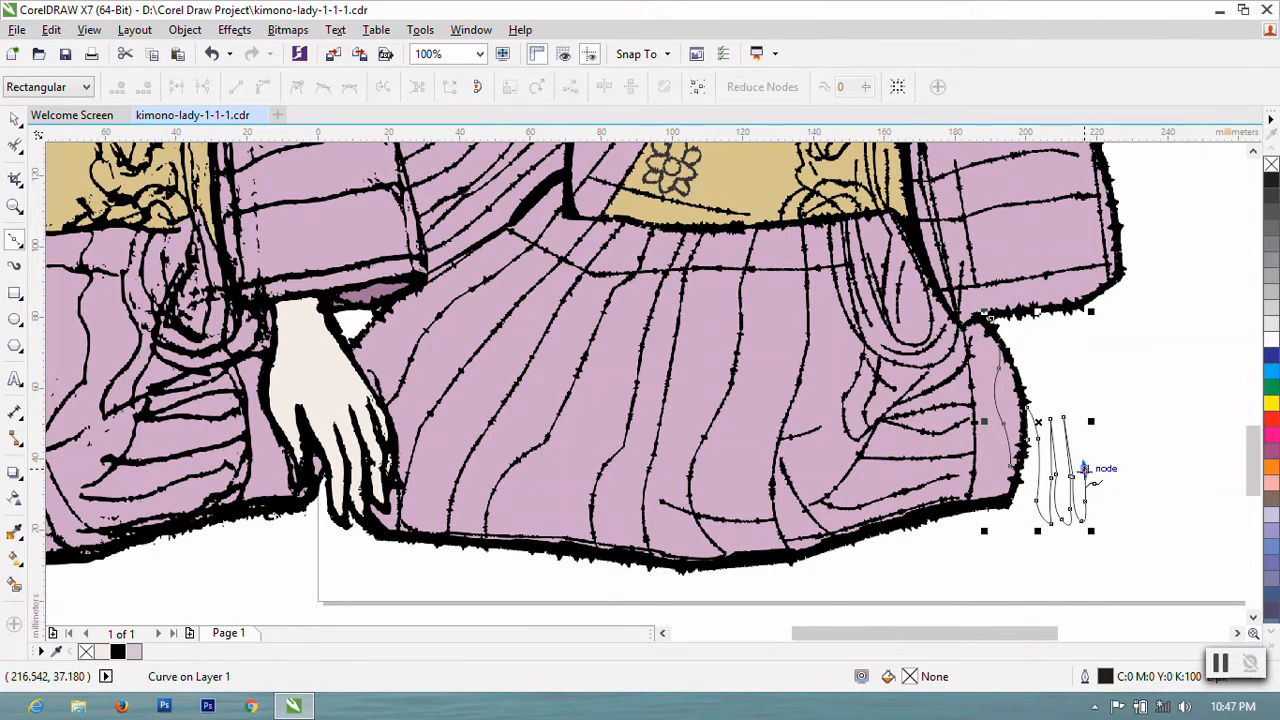
click(1077, 415)
- Trace the outermost finger and the hand's outer side up to the sleeve cuff with the Bezier tool, closing the outline
scroll(1083, 466, up, 2)
click(1063, 457)
scroll(1063, 457, down, 2)
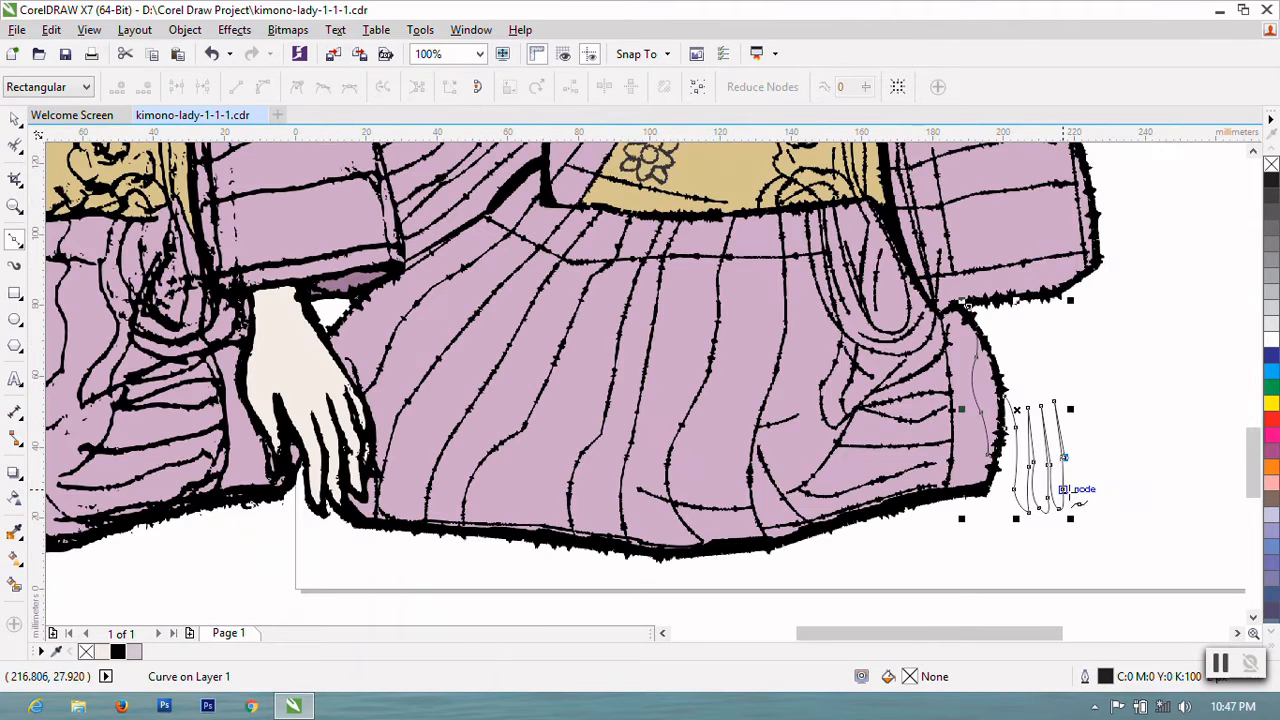
scroll(1070, 490, up, 2)
click(1062, 420)
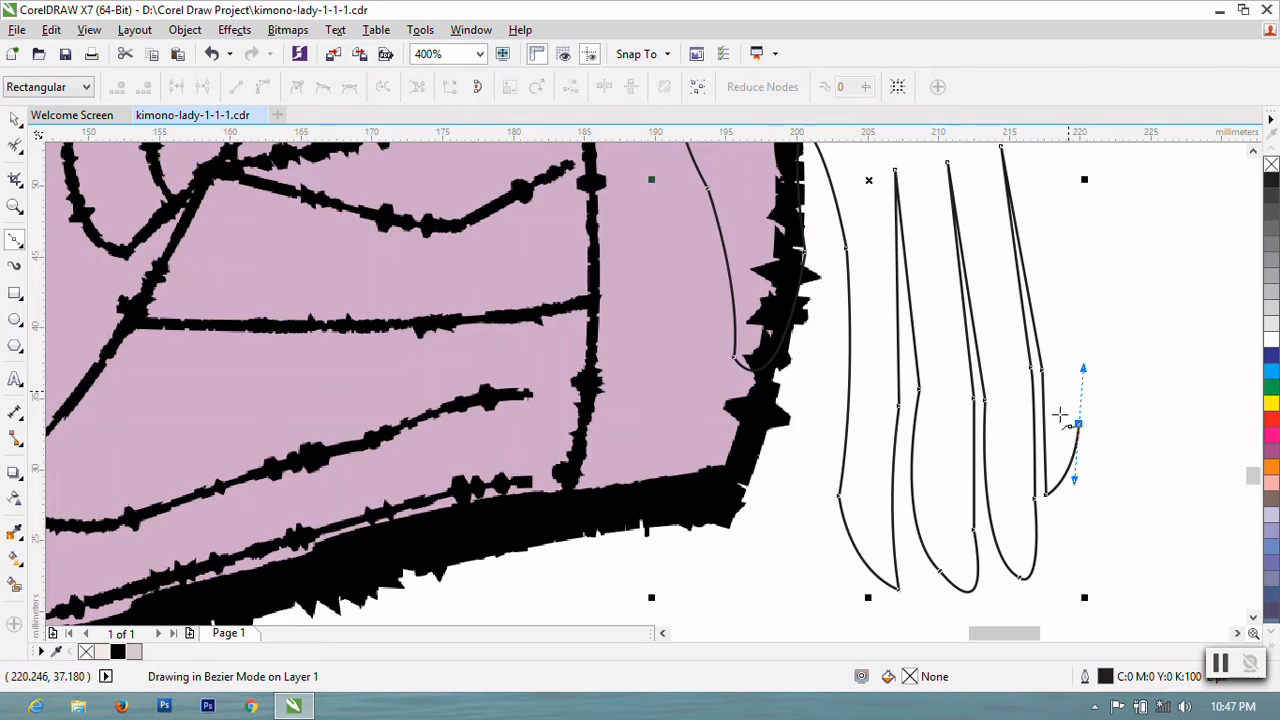
scroll(1062, 425, down, 2)
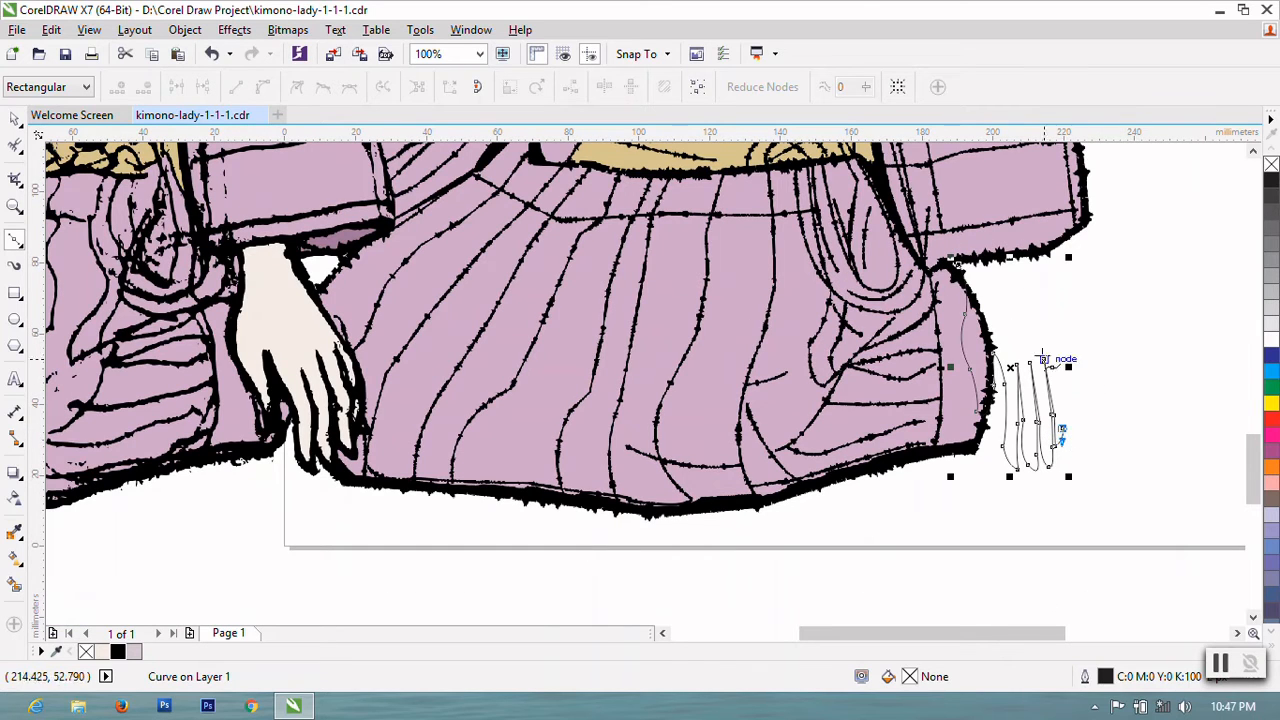
mouse_move(1046, 334)
mouse_down()
mouse_move(1000, 265)
mouse_move(968, 262)
mouse_up()
click(1022, 292)
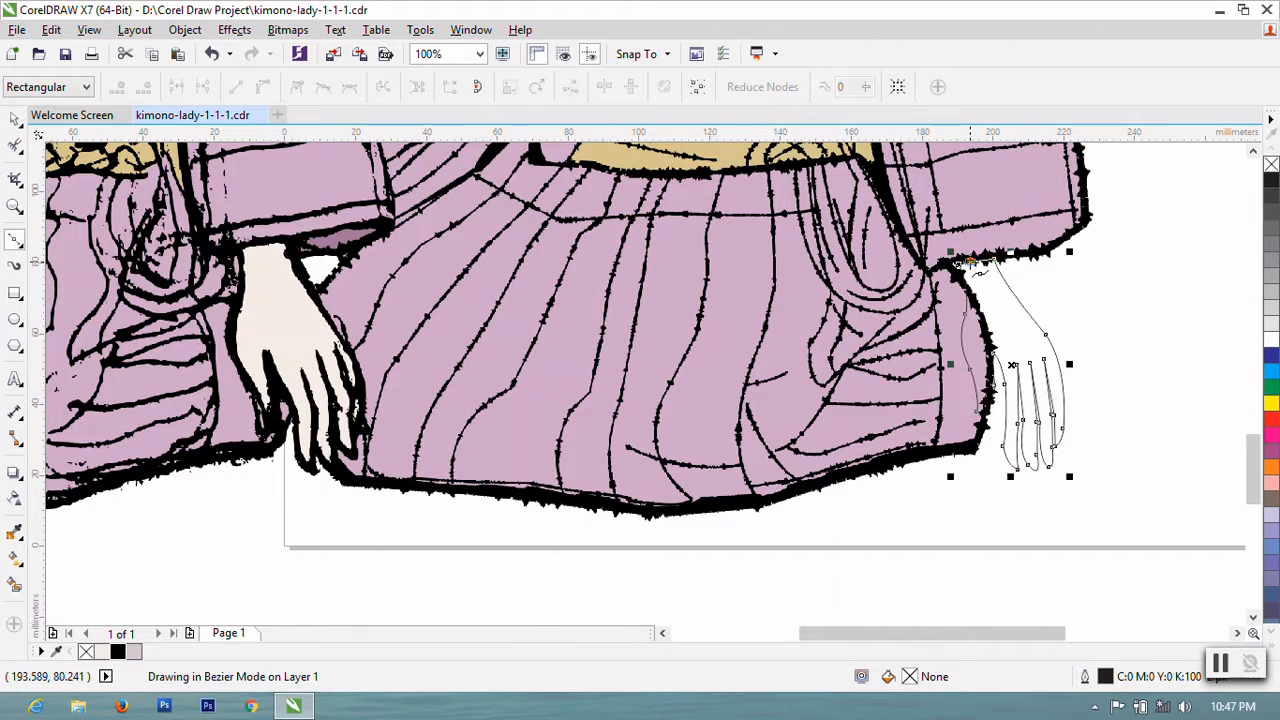
- Fill the finished hand outline with the skin tone R244 G237 B230 and remove its outline colour
click(15, 145)
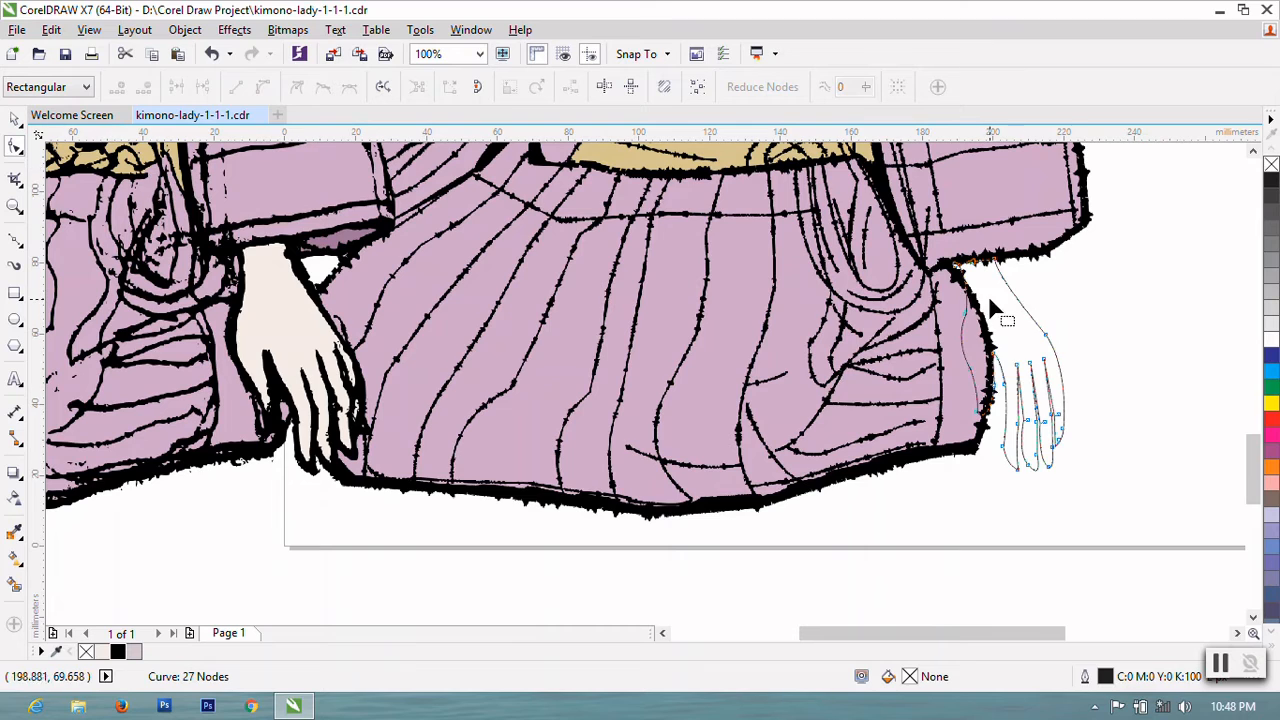
right_click(988, 295)
click(1057, 474)
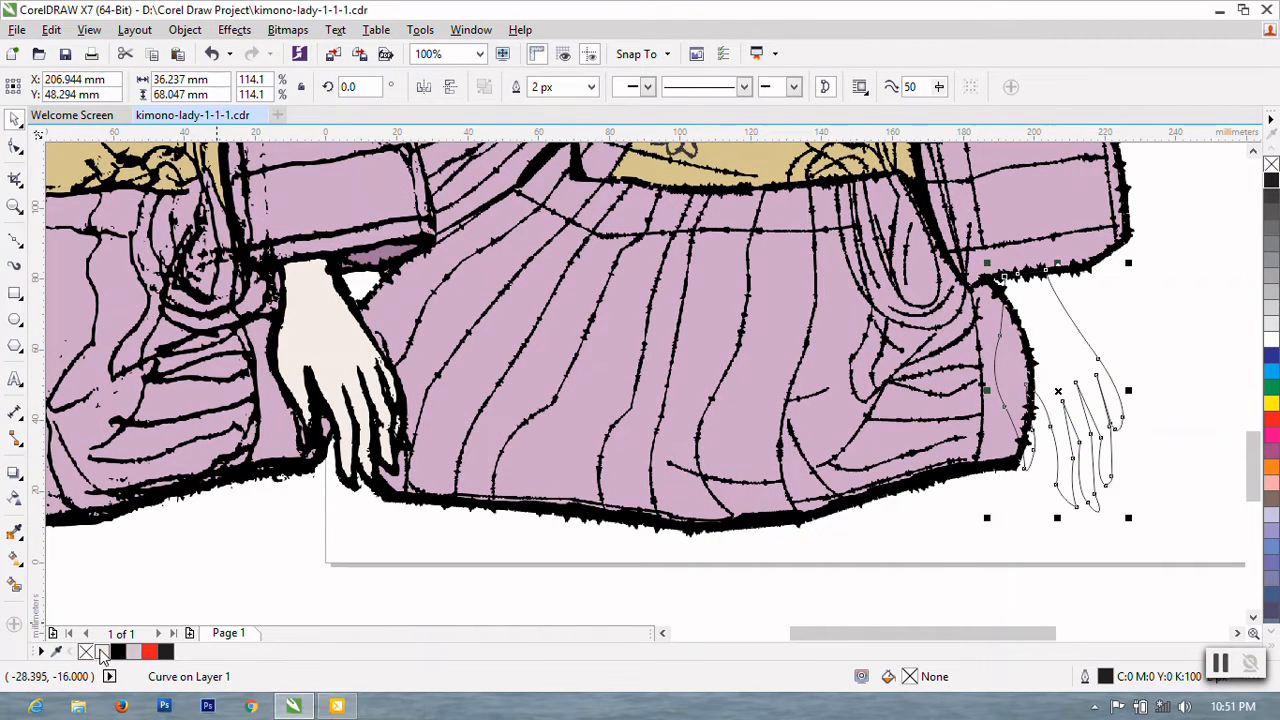
click(1065, 420)
right_click(1271, 165)
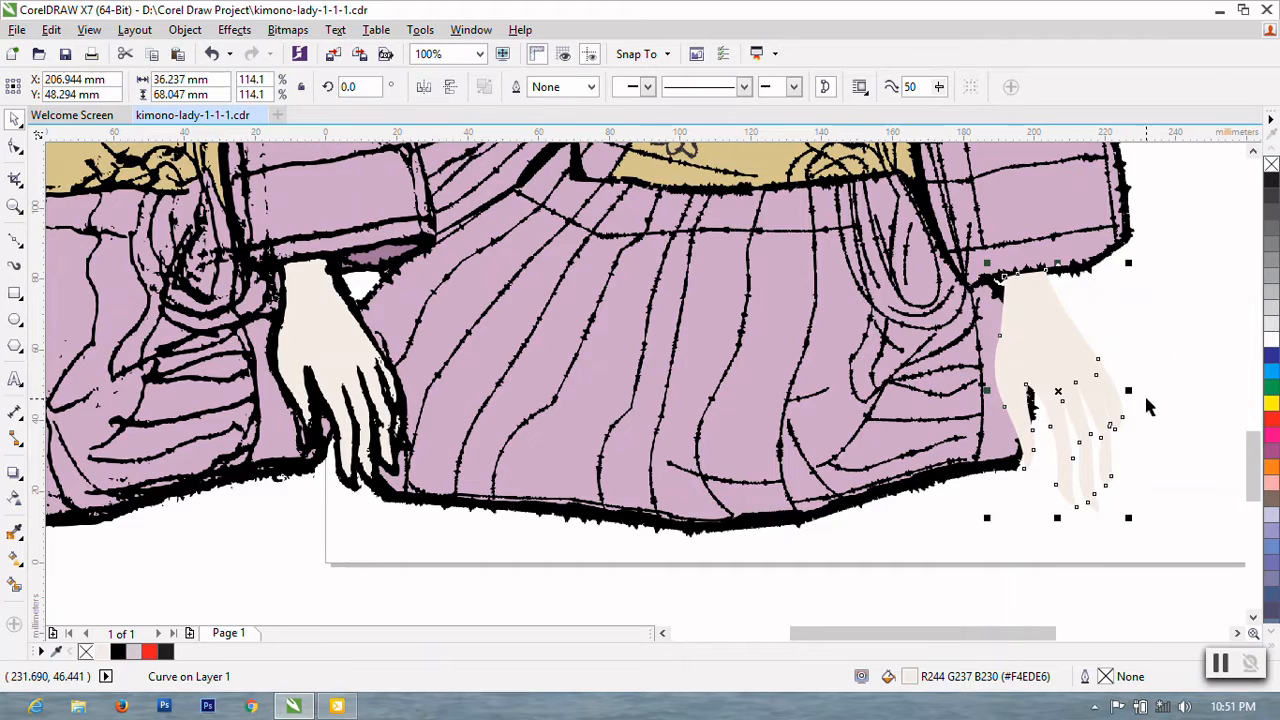
- Make an enlarged copy of the hand, about 42.3 by 79.4 mm, with no fill and a black hairline outline
drag(1127, 522, 1170, 540)
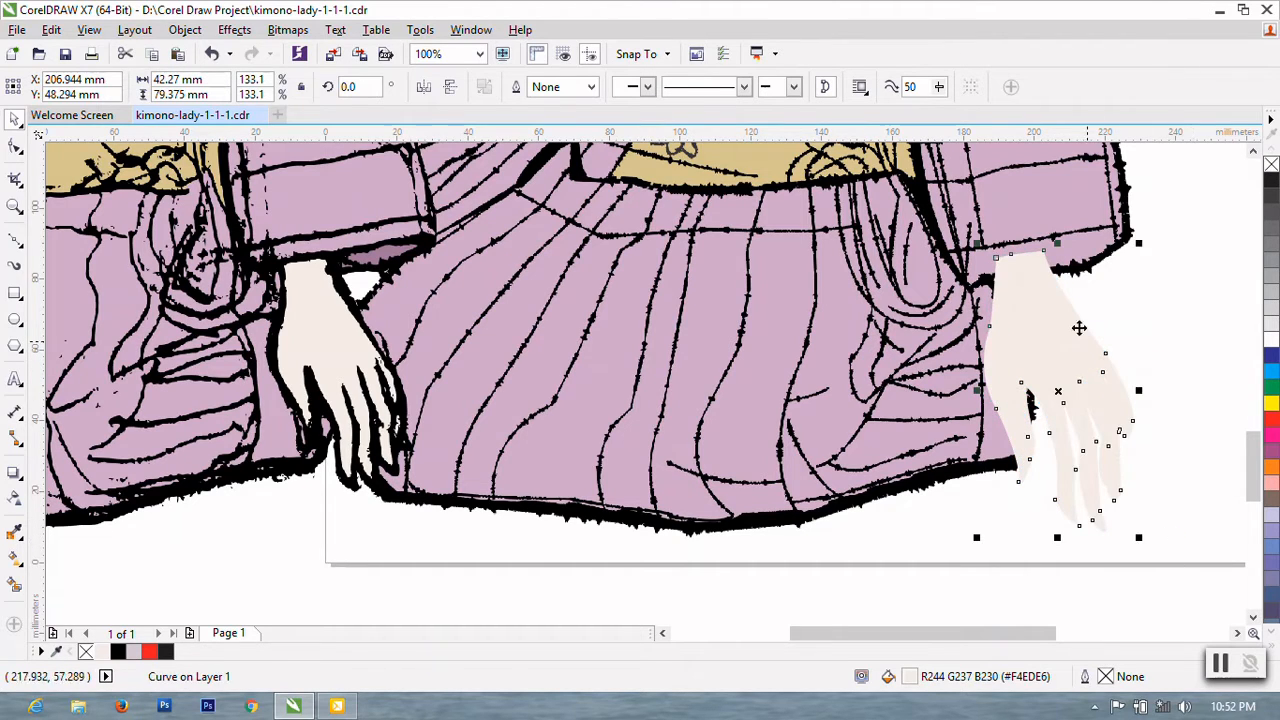
click(1271, 164)
right_click(1272, 181)
click(1034, 342)
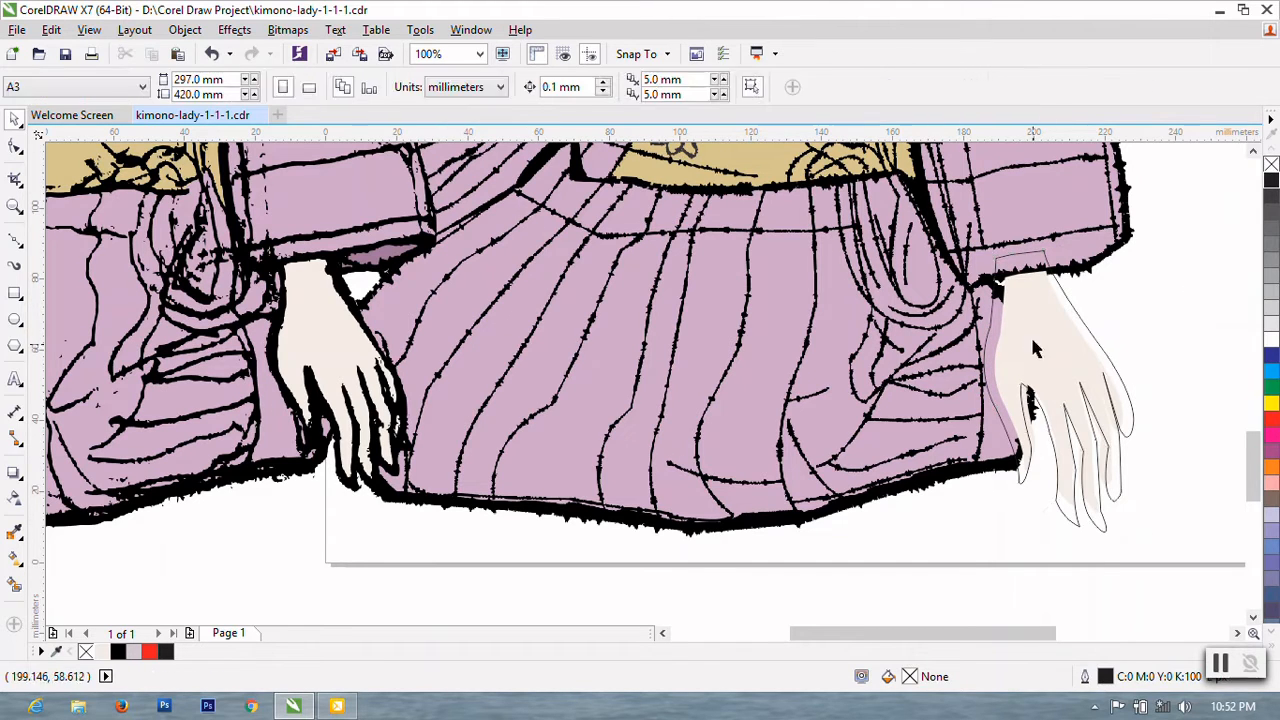
- Fill the enlarged hand copy with black (#000000) behind the skin-coloured hand
click(1062, 402)
key(Delete)
scroll(1106, 427, up, 3)
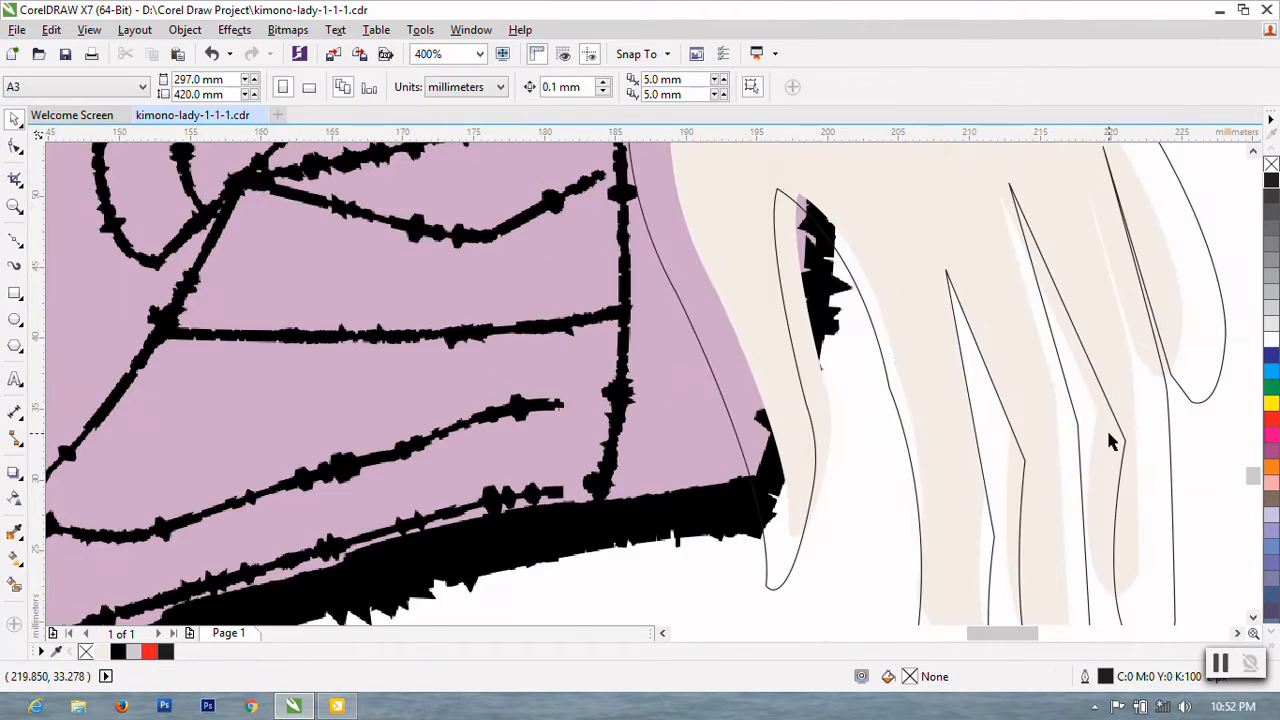
click(1070, 451)
scroll(1070, 451, down, 3)
click(1006, 309)
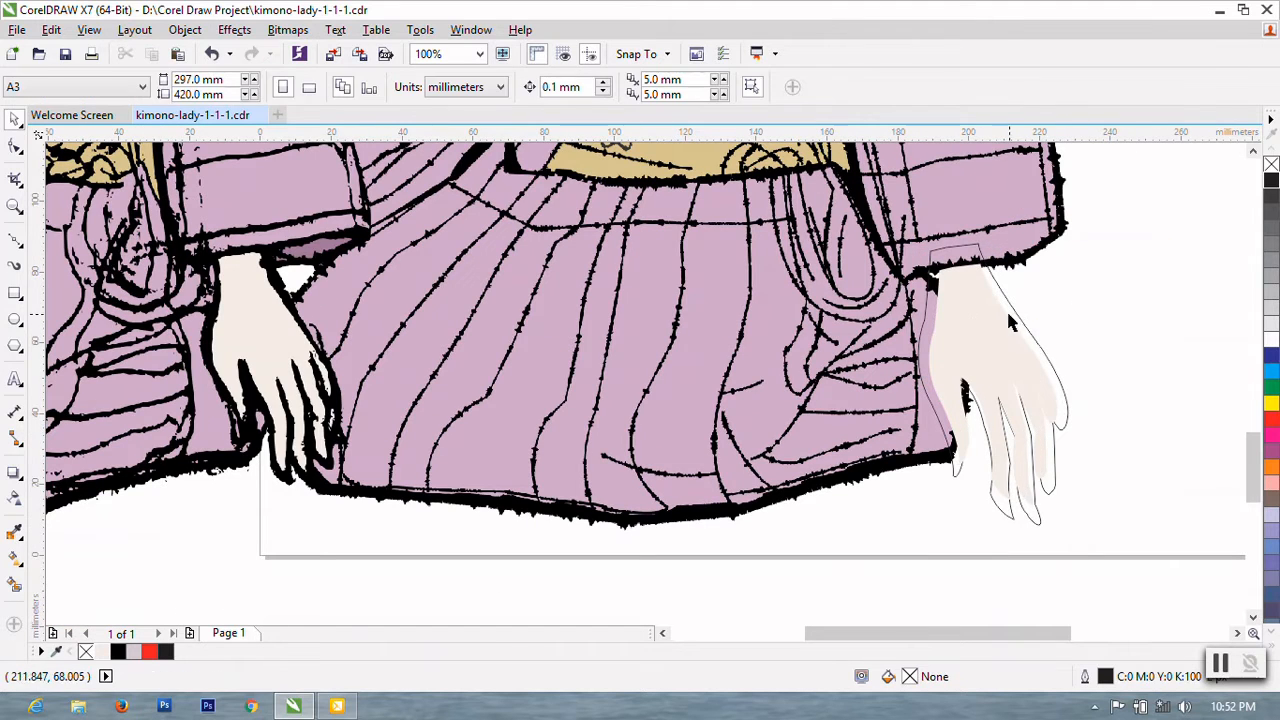
click(1020, 314)
click(118, 652)
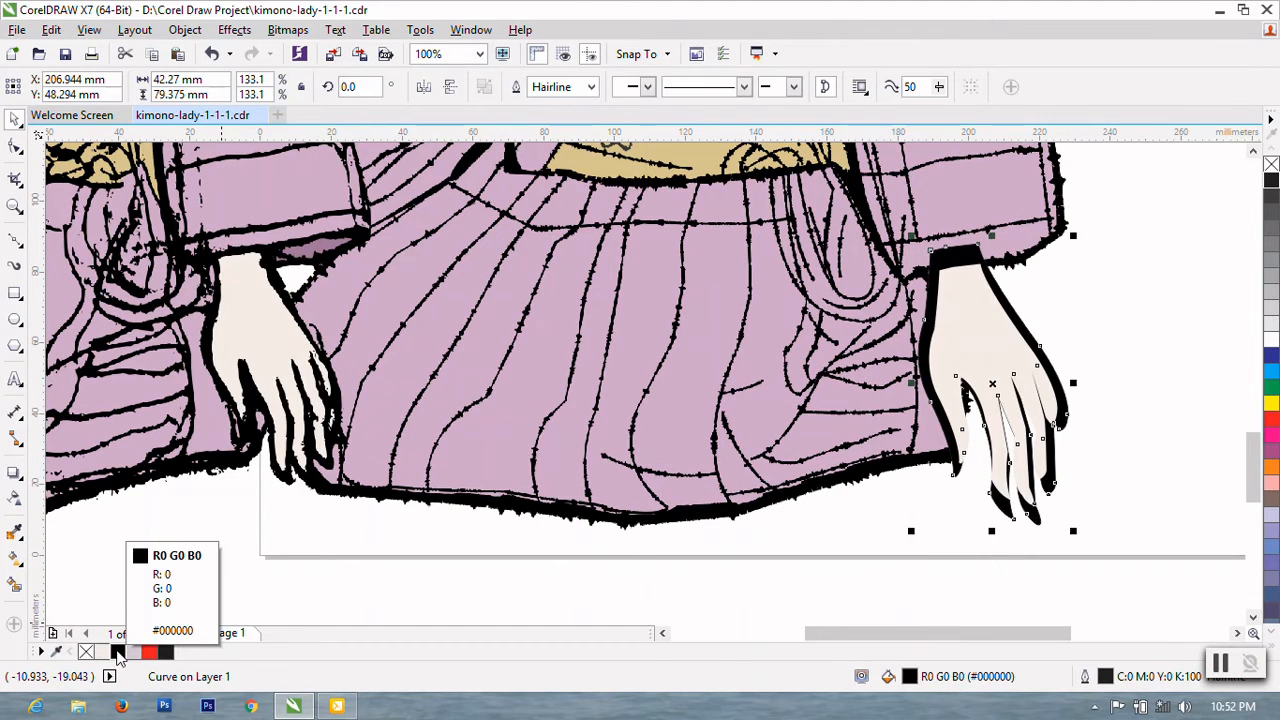
- Select the black hand shape's upper wrist nodes and nudge them down to the edge of the sleeve cuff
click(15, 146)
scroll(955, 232, up, 4)
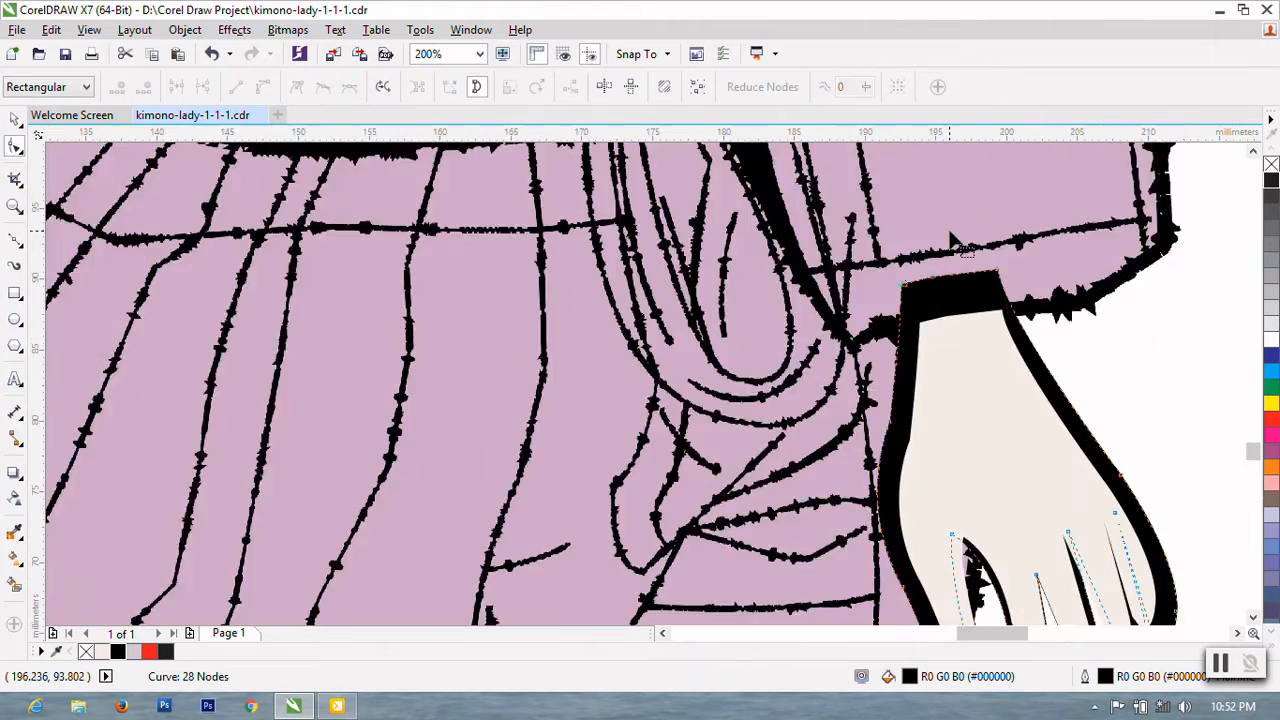
drag(817, 307, 1131, 360)
drag(1083, 285, 794, 372)
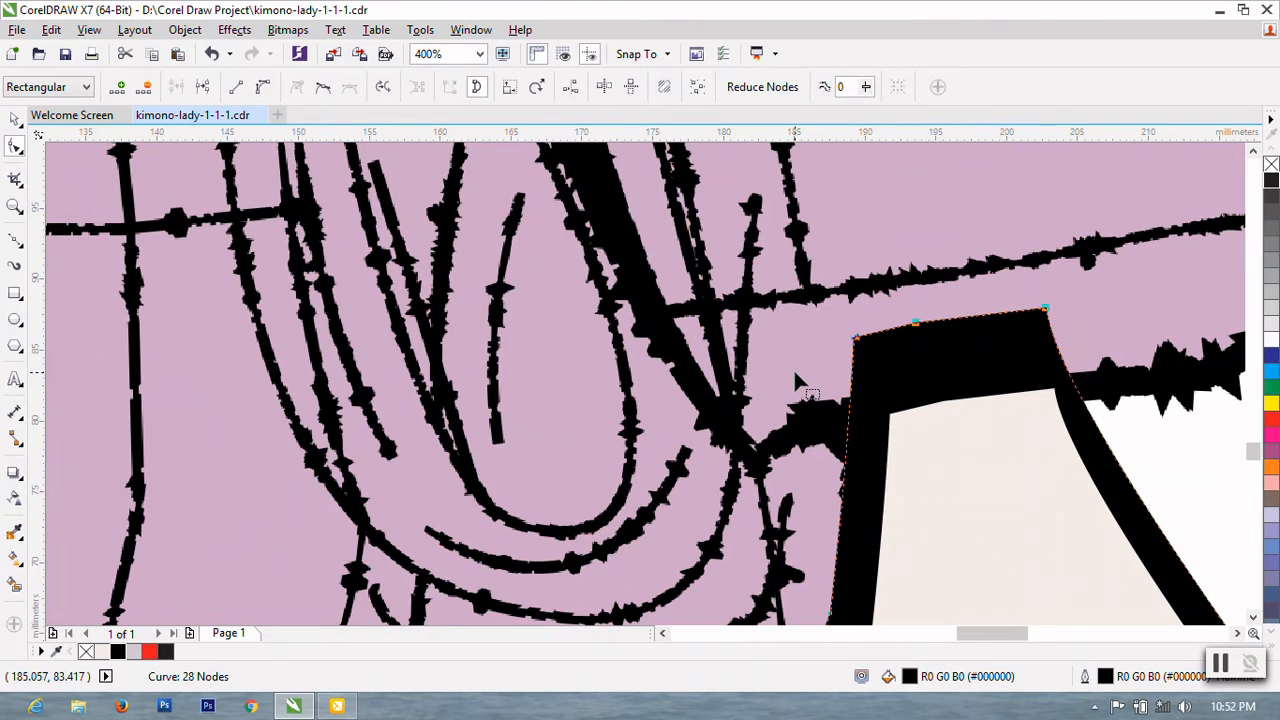
key(Down)
key(Down)
key(Down)
key(Down)
key(Down)
key(Down)
key(Down)
key(Down)
key(Down)
key(Down)
key(Down)
key(Down)
key(Down)
key(Down)
key(Down)
key(Down)
key(Down)
key(Down)
key(Down)
key(Down)
key(Down)
key(Down)
key(Down)
key(Down)
key(Down)
key(Down)
key(Down)
key(Down)
key(Down)
key(Down)
key(Down)
key(Down)
key(Down)
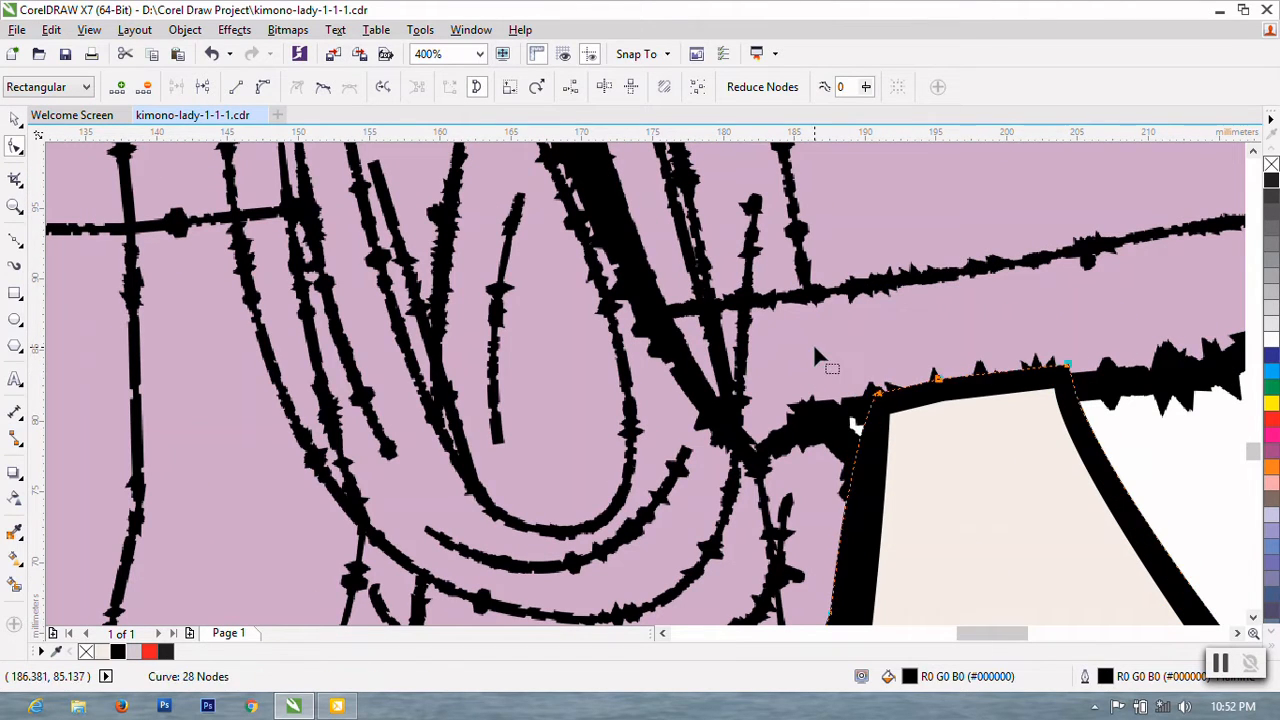
scroll(863, 331, down, 2)
scroll(940, 335, up, 1)
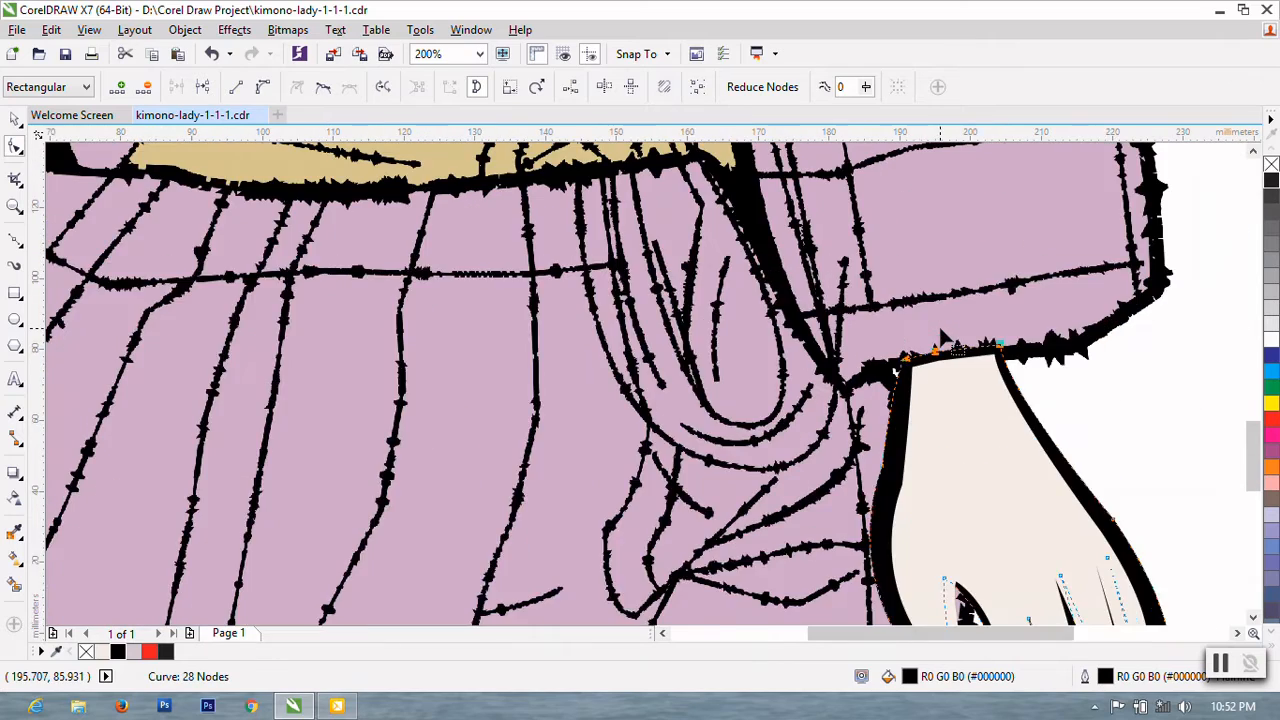
- Move the black shape's nodes along the thumb's inner side and in the thumb gap to give the thumb an even contour
scroll(940, 335, down, 1)
scroll(950, 460, up, 2)
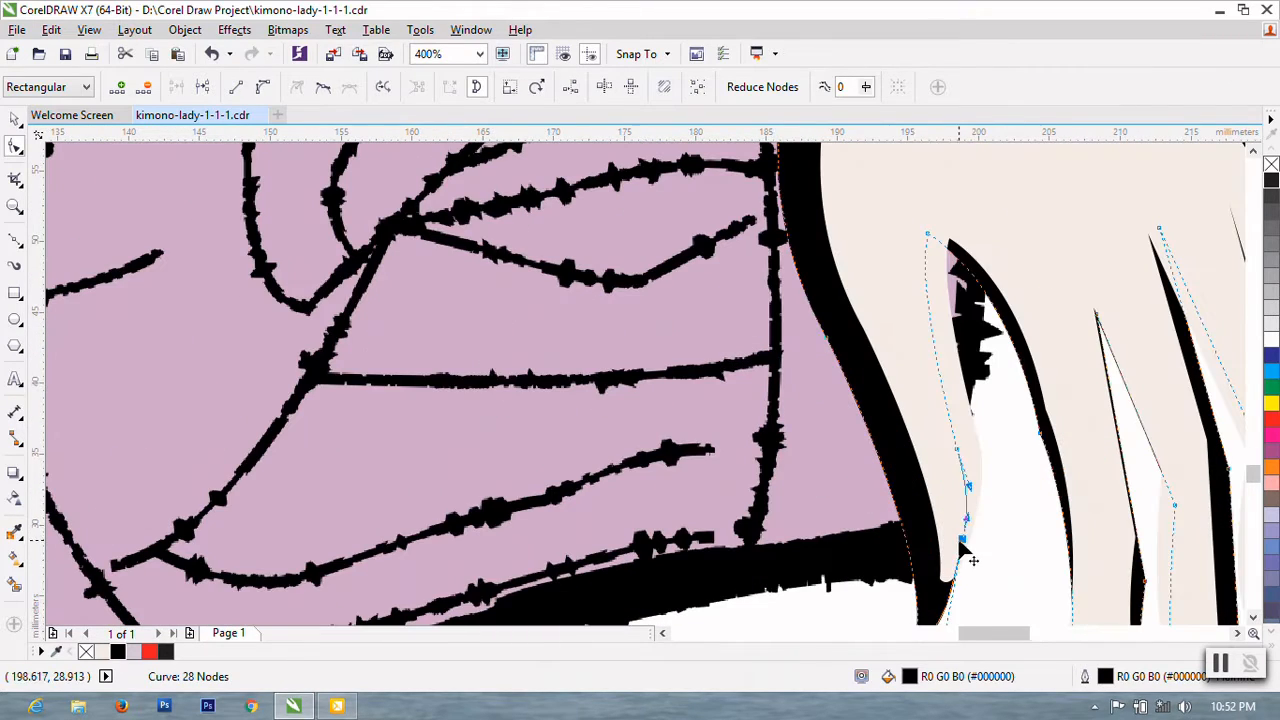
drag(958, 454, 953, 347)
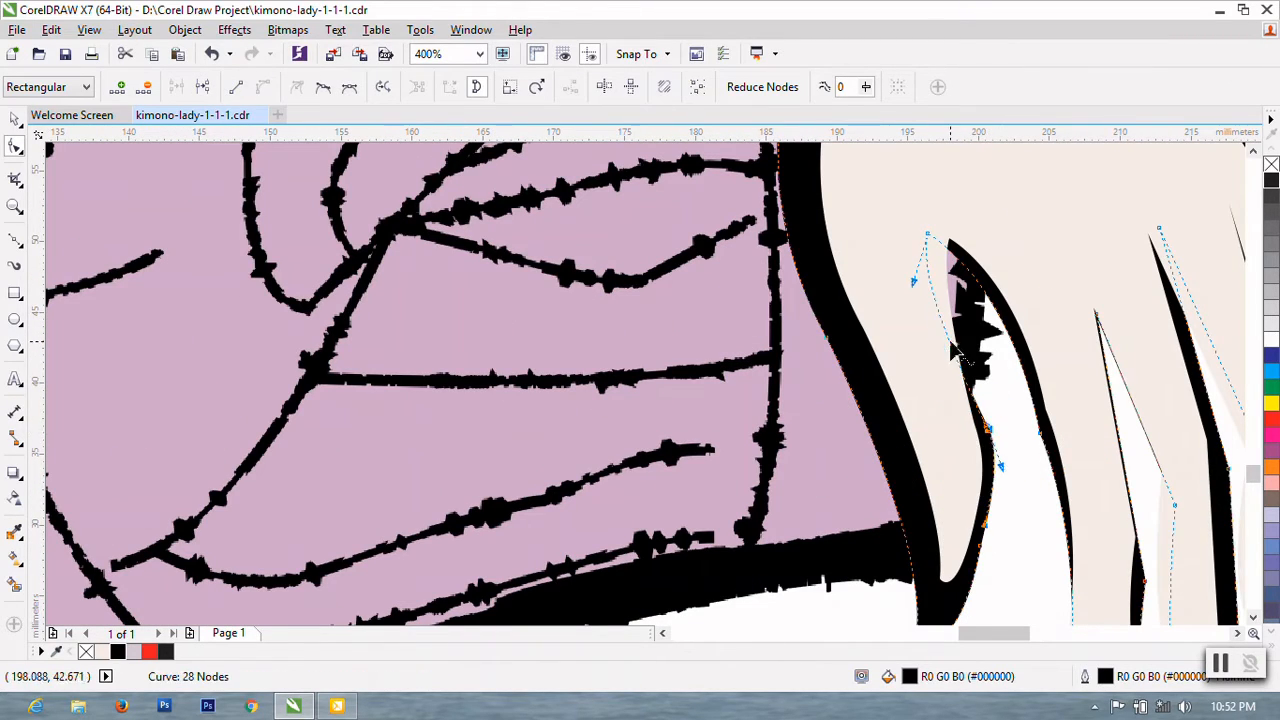
drag(929, 240, 963, 271)
scroll(951, 280, down, 2)
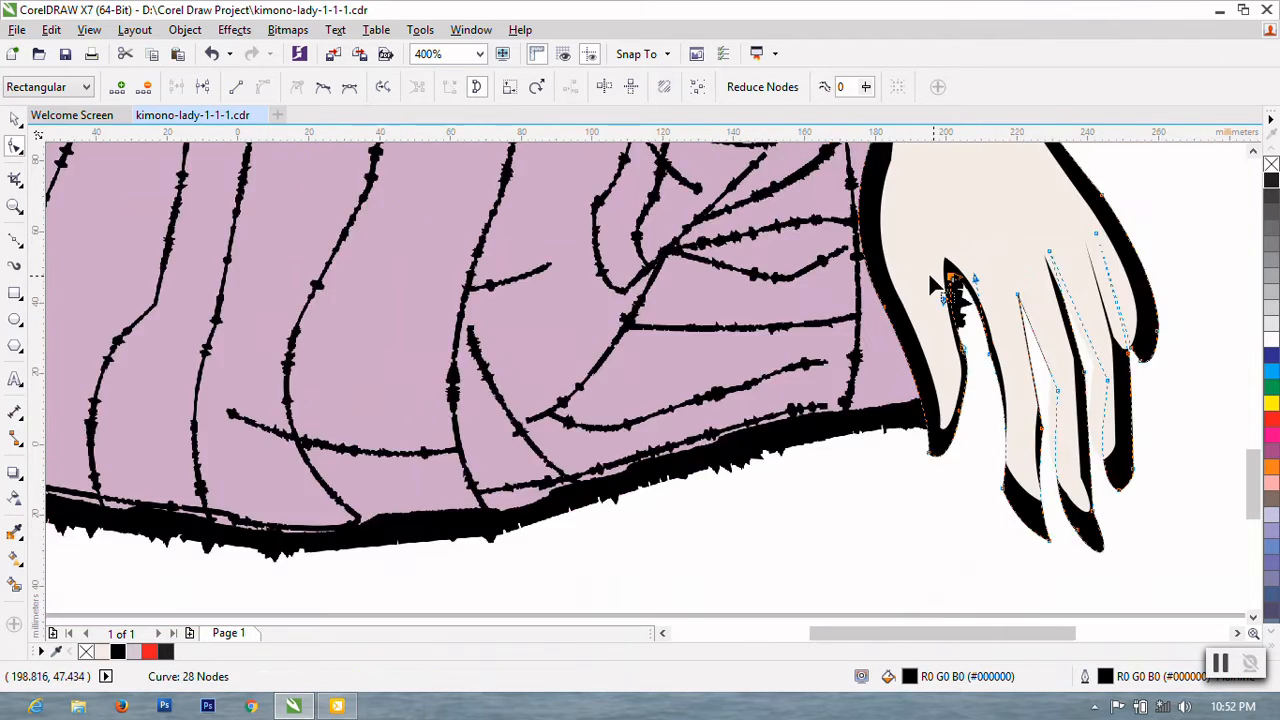
scroll(945, 285, up, 2)
drag(983, 406, 1005, 412)
scroll(1005, 412, down, 2)
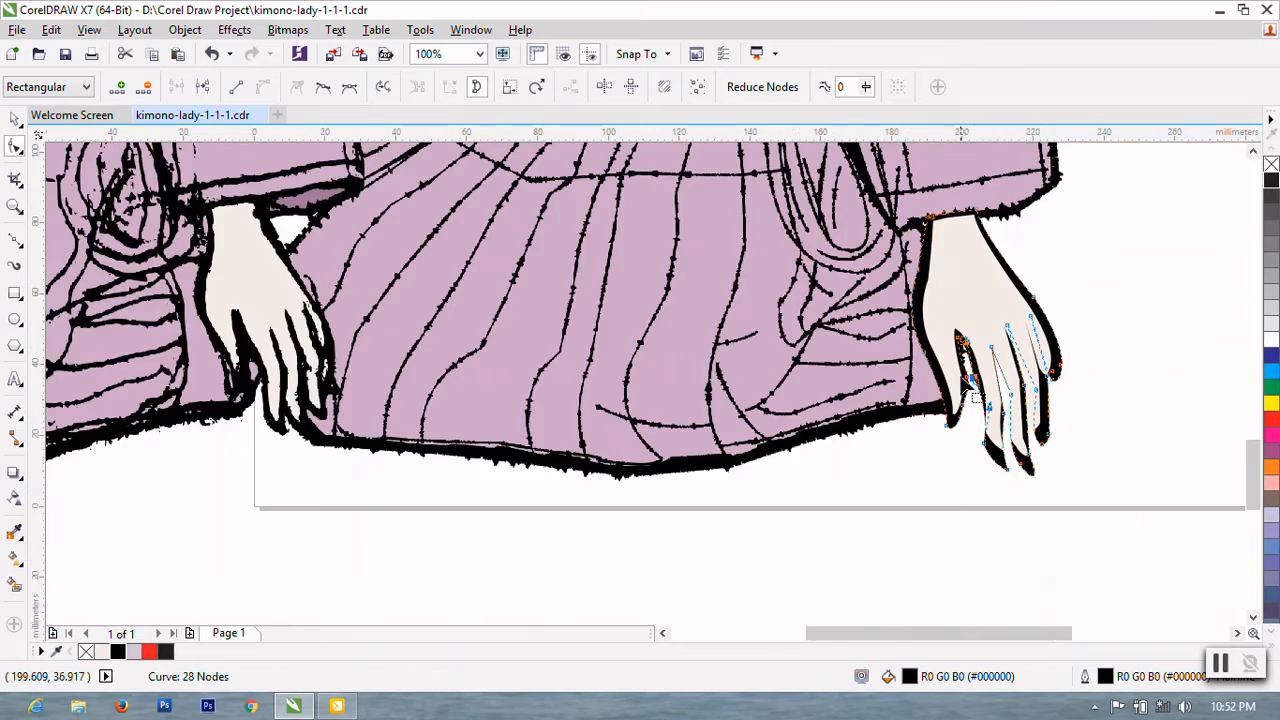
- Adjust the nodes and curves of the black shape along the first finger's thumb-side edge and at its tip
scroll(1000, 411, up, 2)
drag(993, 585, 980, 557)
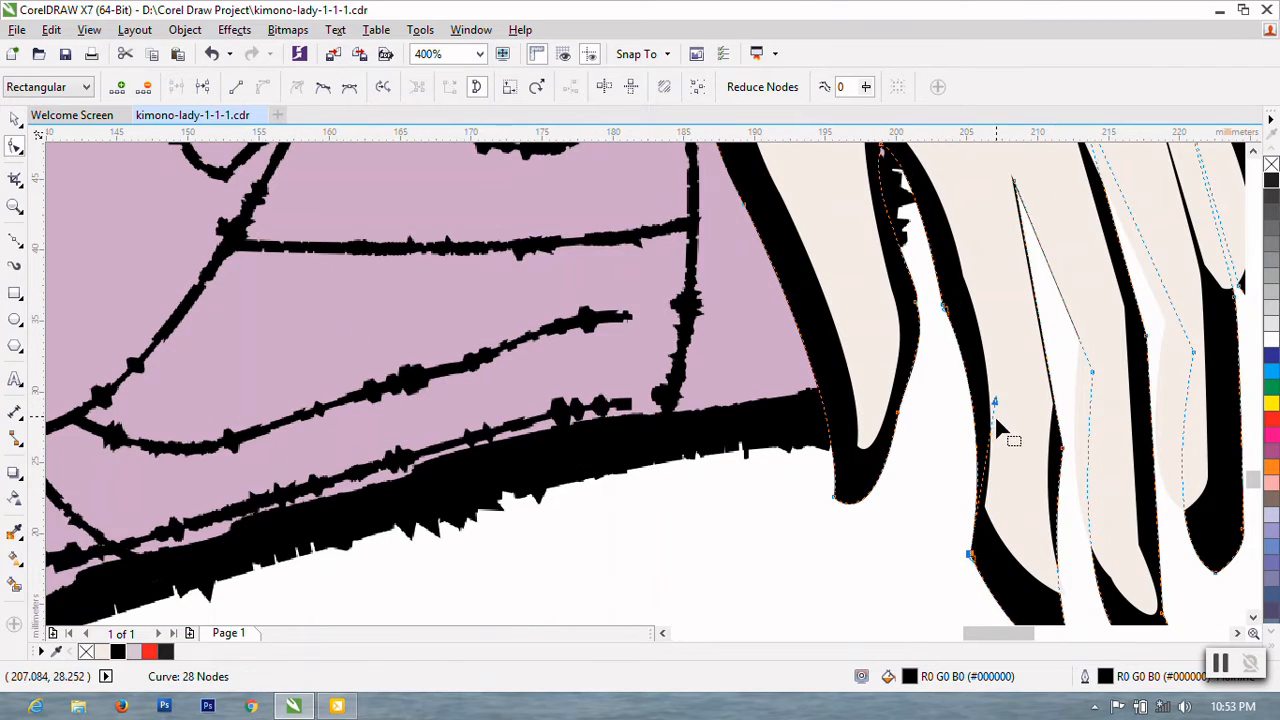
scroll(975, 415, down, 1)
scroll(972, 422, up, 1)
mouse_move(994, 409)
mouse_down()
mouse_move(971, 434)
mouse_move(980, 420)
mouse_up()
scroll(980, 420, down, 3)
scroll(984, 448, up, 2)
drag(963, 514, 957, 534)
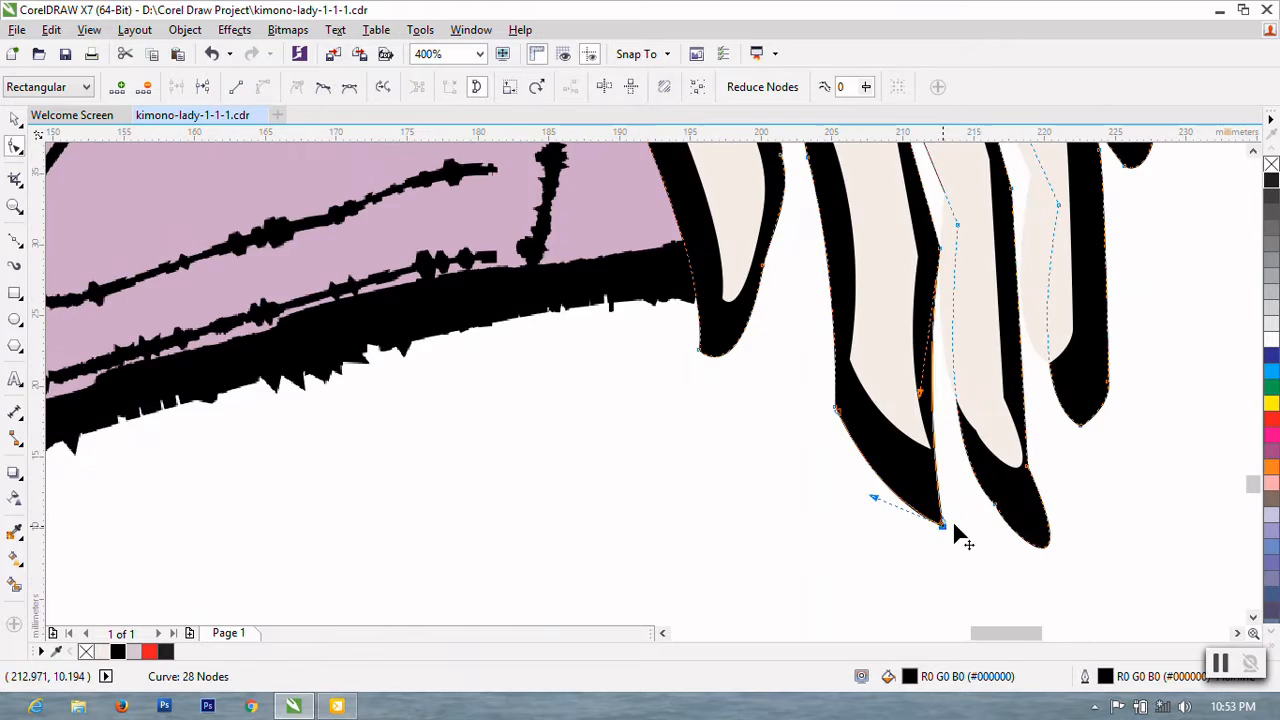
- Reshape the black contour between the first and second fingers by shifting its nodes to narrow the white gap
scroll(955, 534, down, 2)
scroll(958, 540, up, 2)
drag(980, 289, 950, 290)
drag(1014, 567, 986, 562)
scroll(994, 371, up, 2)
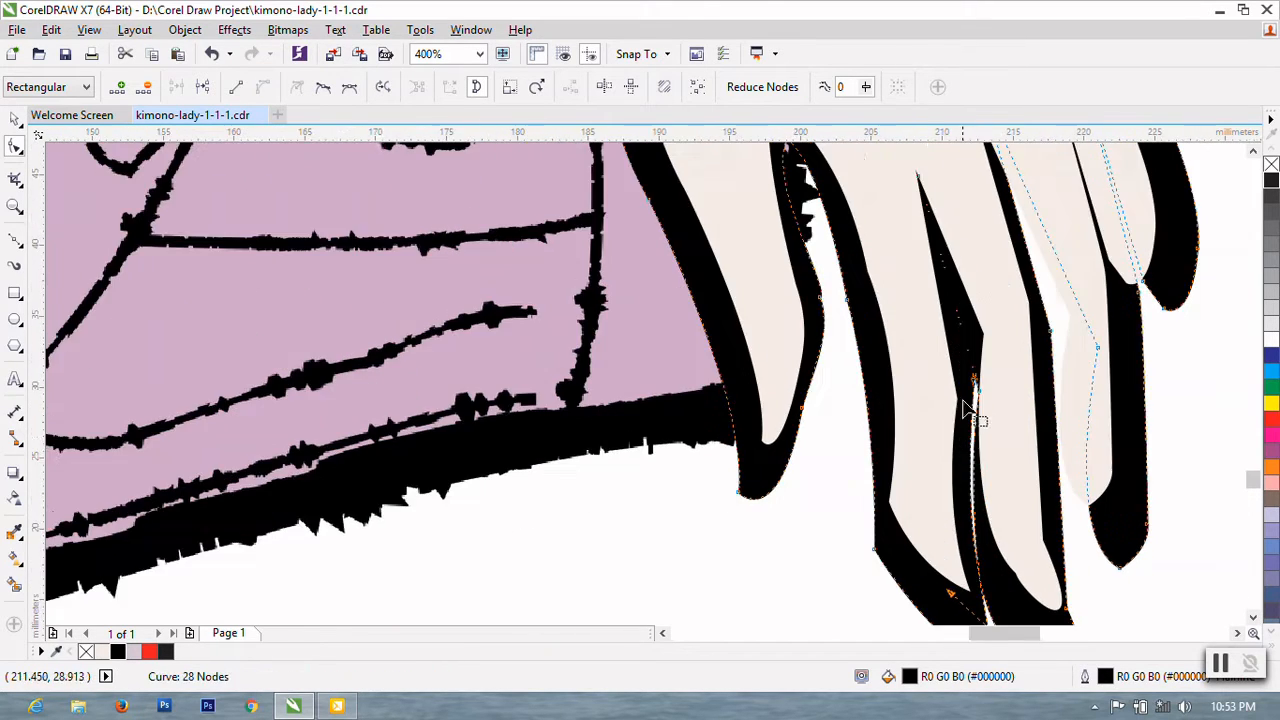
drag(994, 371, 968, 370)
scroll(968, 372, down, 4)
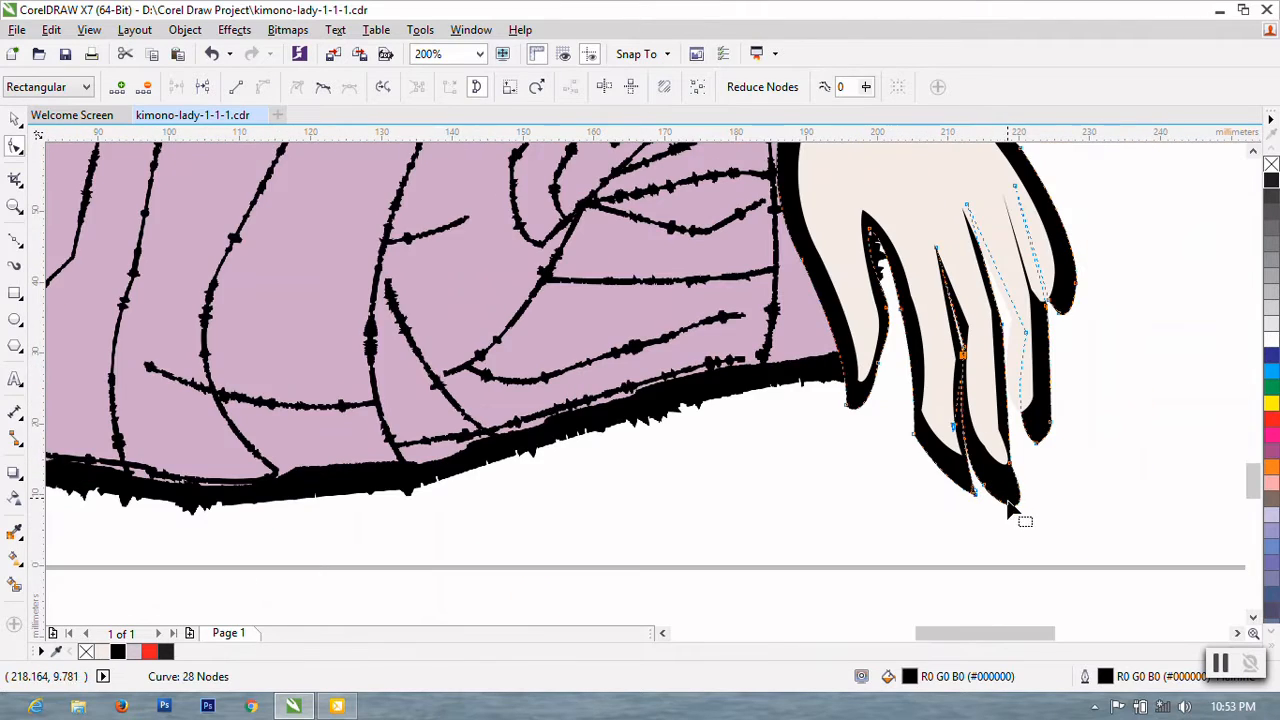
- Adjust the nodes and curve handle at the second finger's tip to round its black contour
scroll(992, 477, up, 1)
drag(1000, 512, 1000, 499)
drag(1003, 513, 1015, 514)
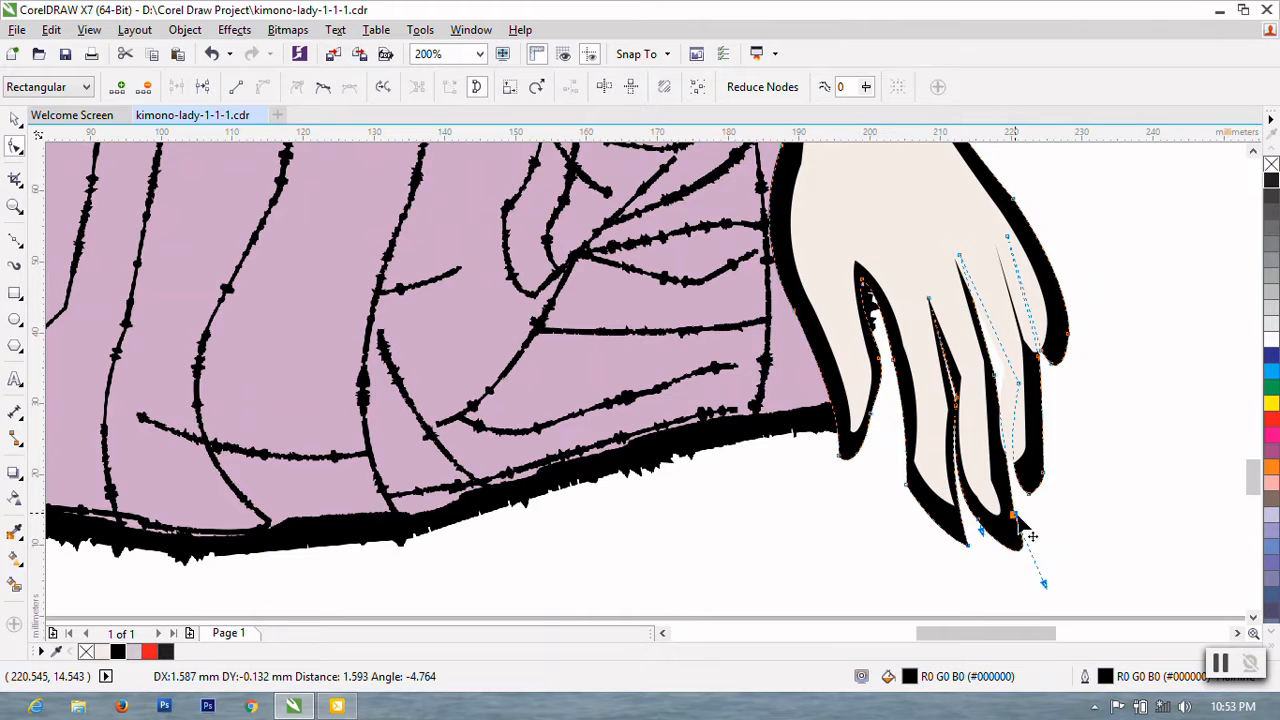
drag(1043, 584, 1021, 559)
scroll(1003, 546, down, 1)
scroll(1003, 545, up, 2)
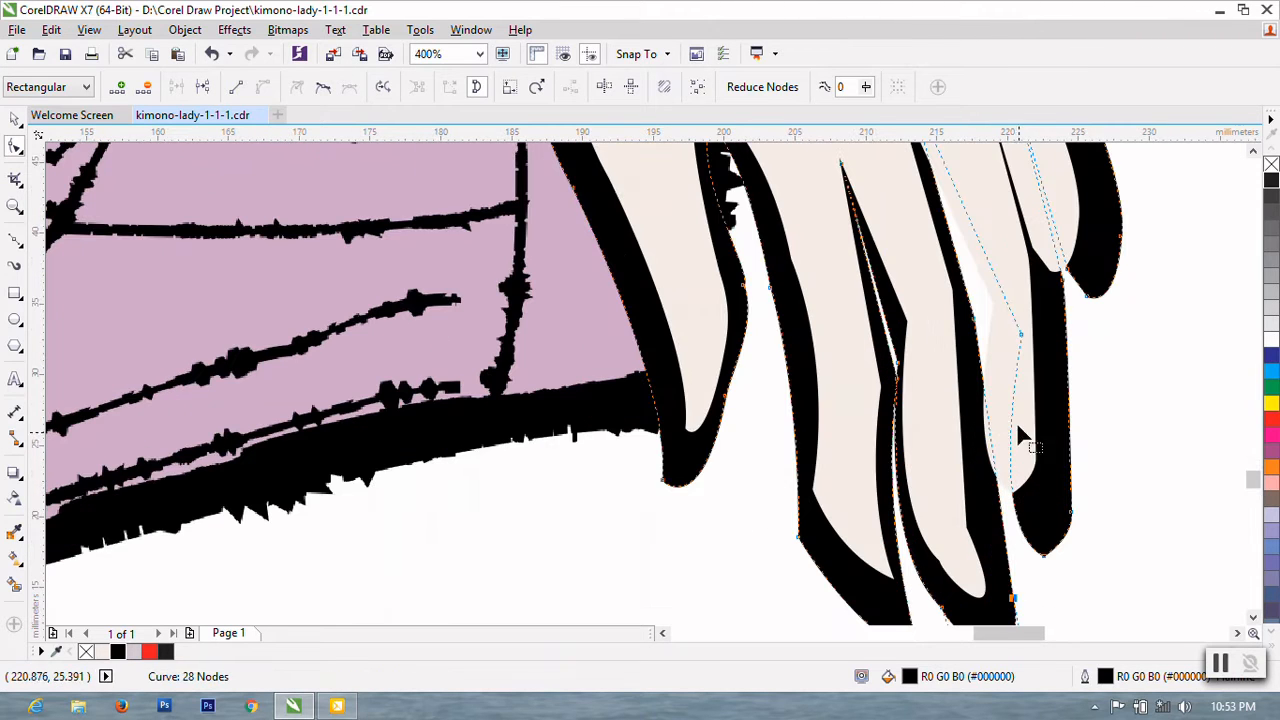
- Reshape the black contour between the second and third fingers and around the third finger's tip
drag(1024, 344, 978, 352)
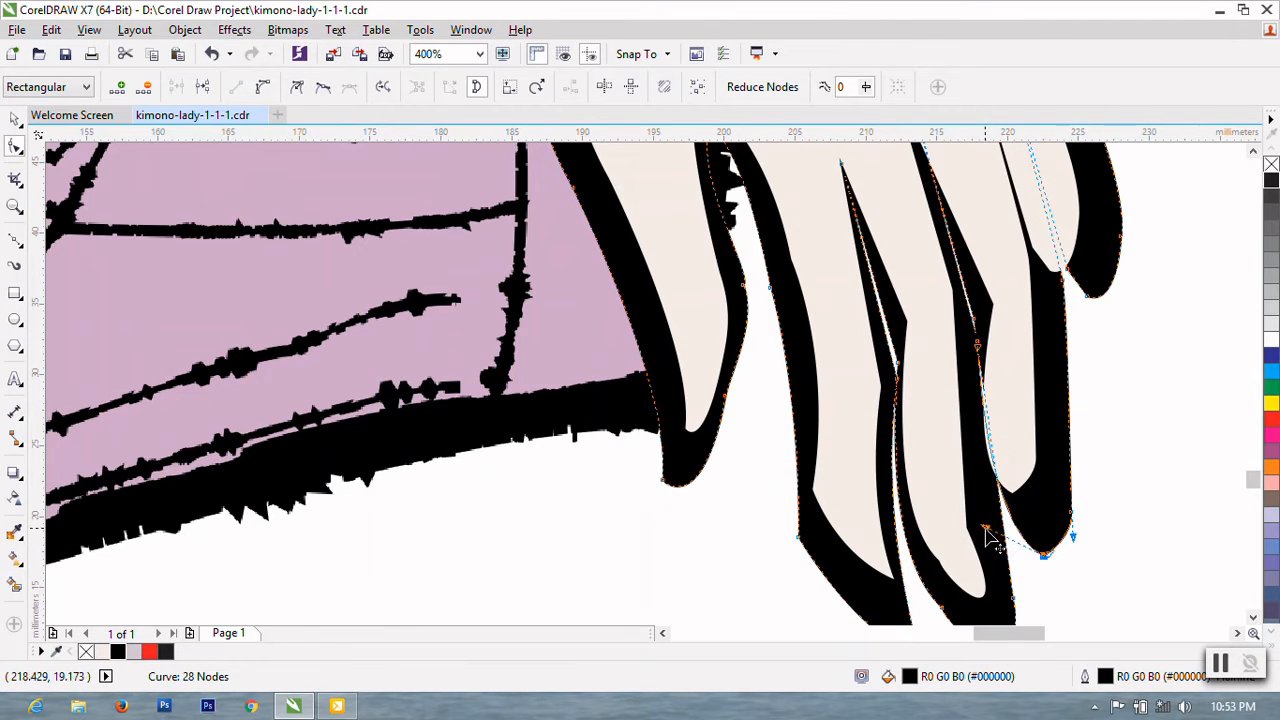
drag(987, 534, 956, 518)
scroll(957, 518, down, 1)
scroll(976, 502, up, 1)
drag(959, 361, 945, 335)
scroll(955, 335, up, 1)
scroll(948, 333, down, 2)
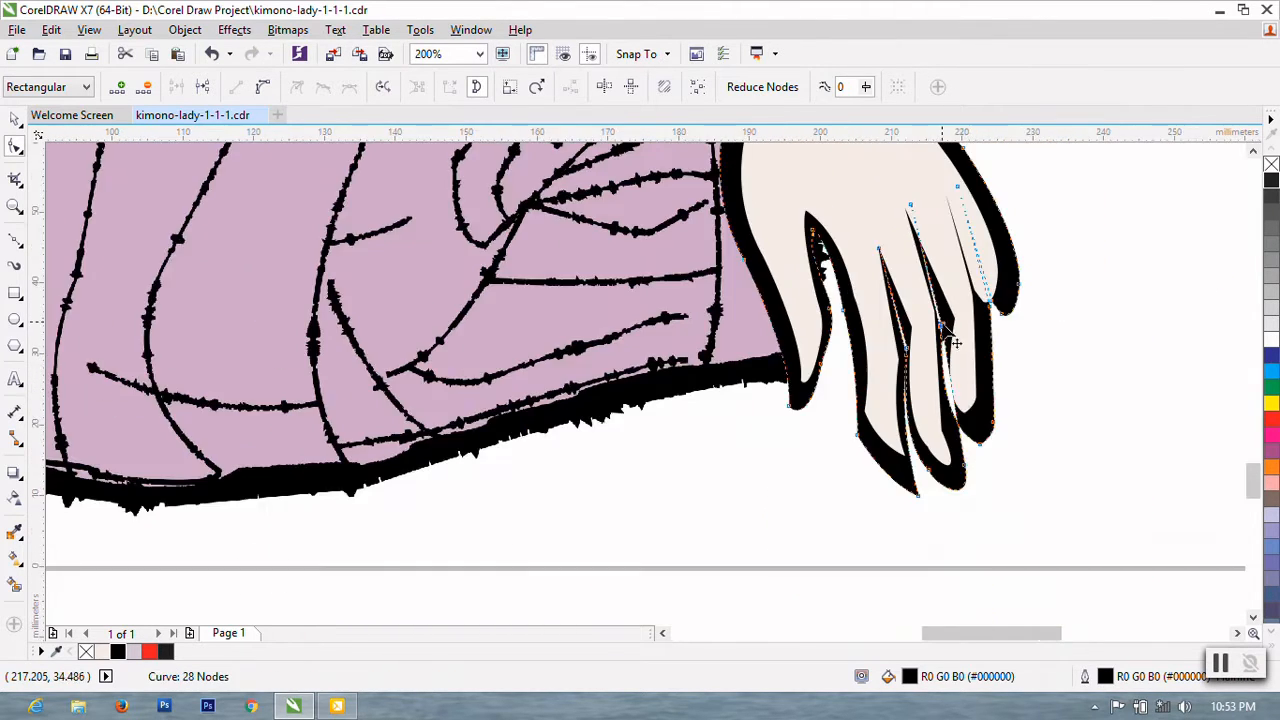
scroll(966, 410, up, 2)
drag(1046, 591, 1034, 560)
scroll(1034, 560, down, 2)
scroll(1012, 460, down, 1)
scroll(1018, 452, up, 2)
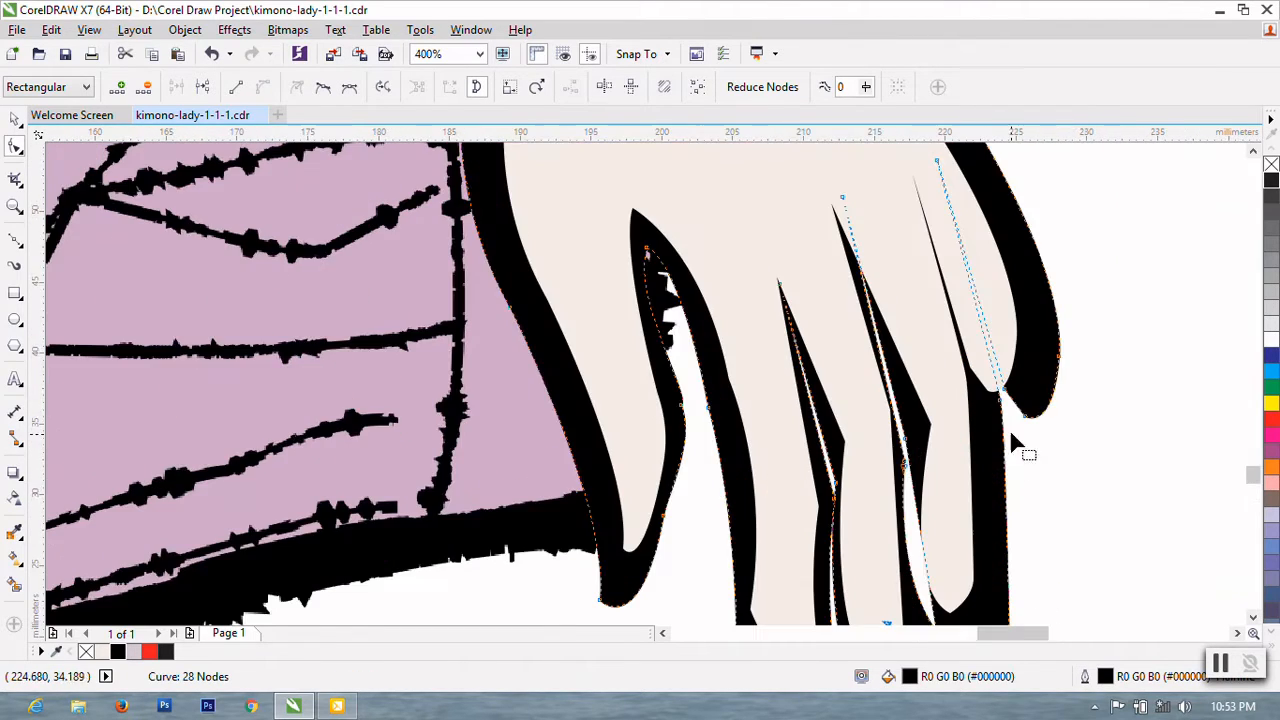
- Adjust the black contour's nodes around the outermost finger's tip and outer edge, and deselect the shape
click(1018, 428)
scroll(1018, 425, down, 1)
mouse_move(1018, 428)
mouse_down()
mouse_move(1030, 490)
mouse_move(1008, 425)
mouse_up()
drag(1042, 382, 1050, 408)
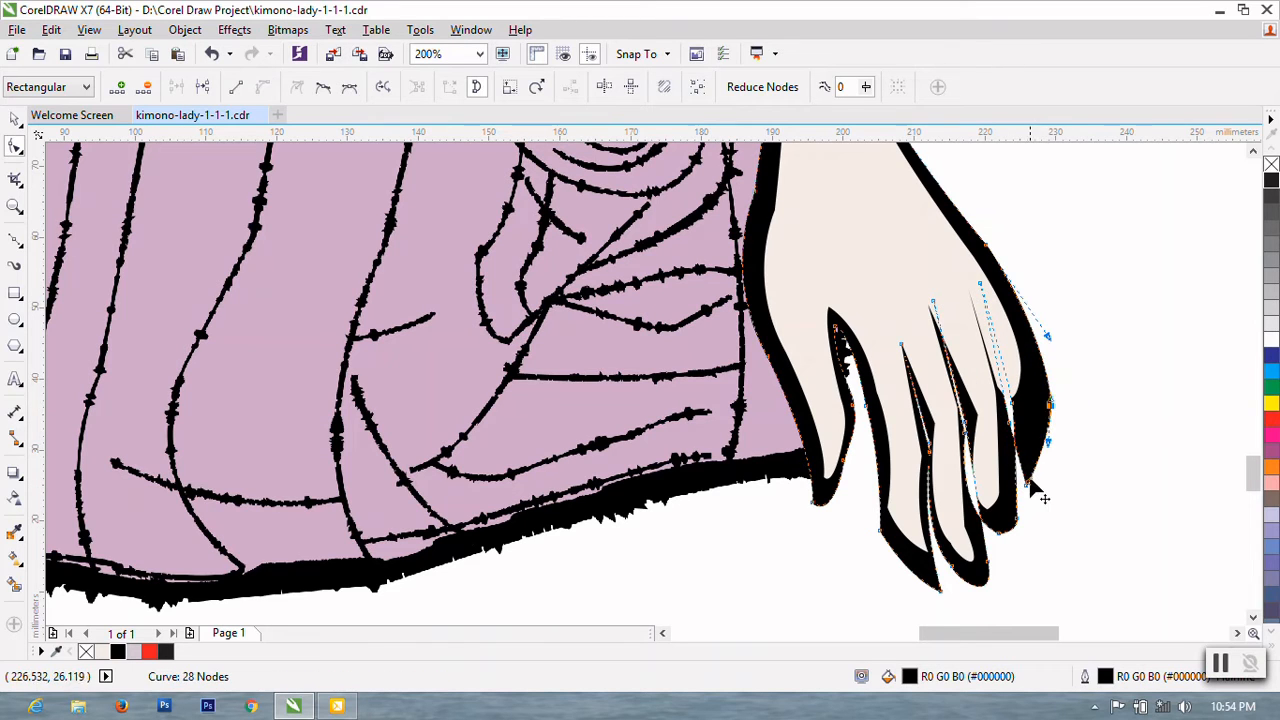
drag(1026, 485, 1029, 478)
scroll(1030, 482, down, 1)
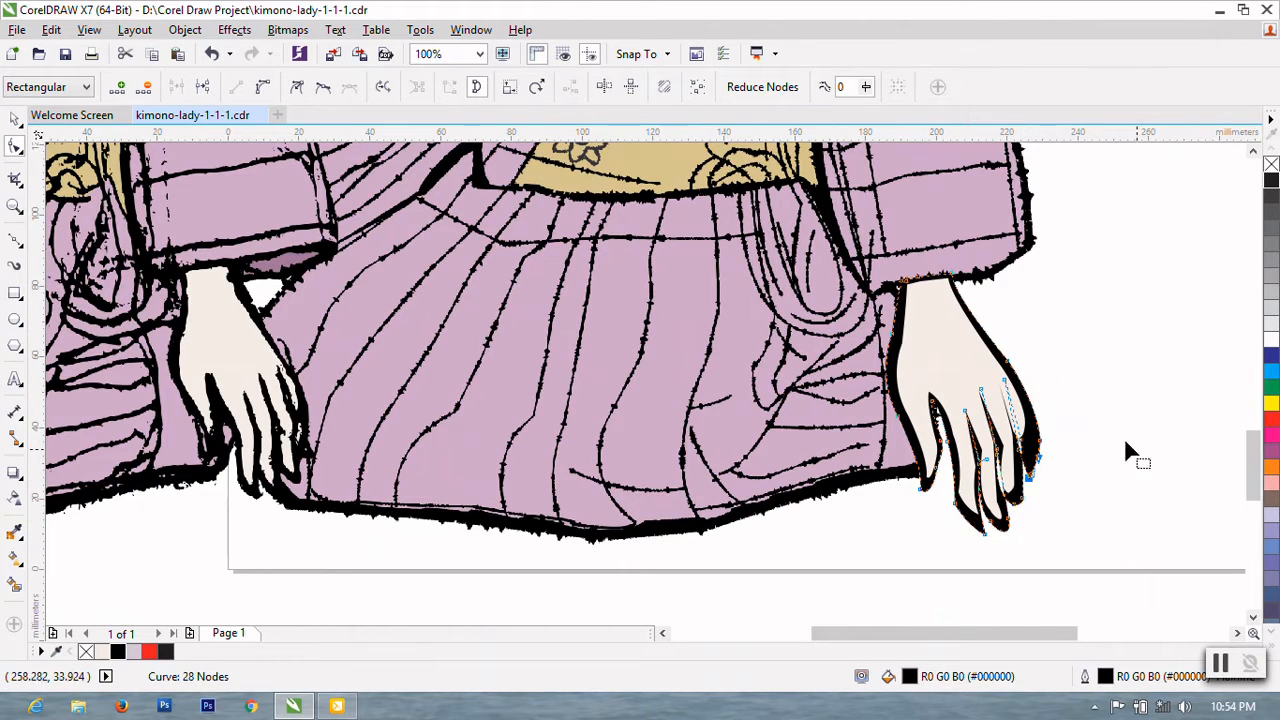
click(14, 119)
click(1178, 386)
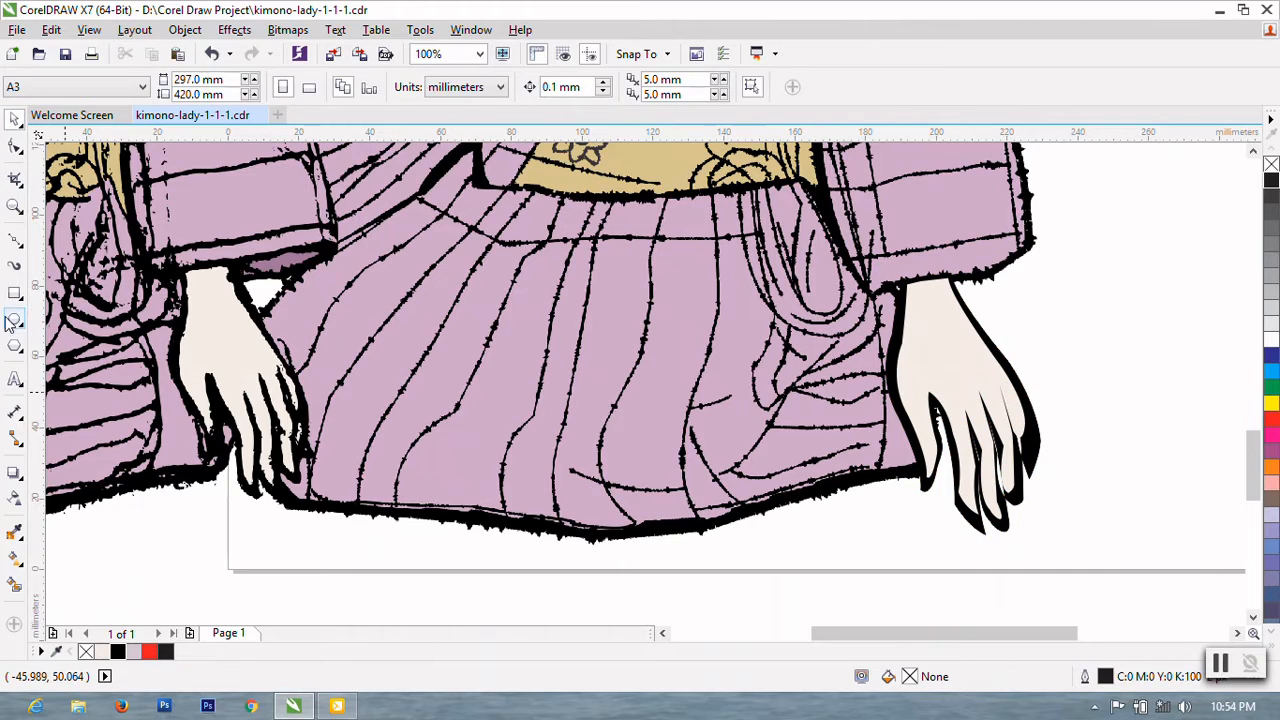
- Draw a rectangle about 26 by 49 mm over the fingers, fill it with black, and deselect it
click(14, 293)
drag(1053, 341, 960, 519)
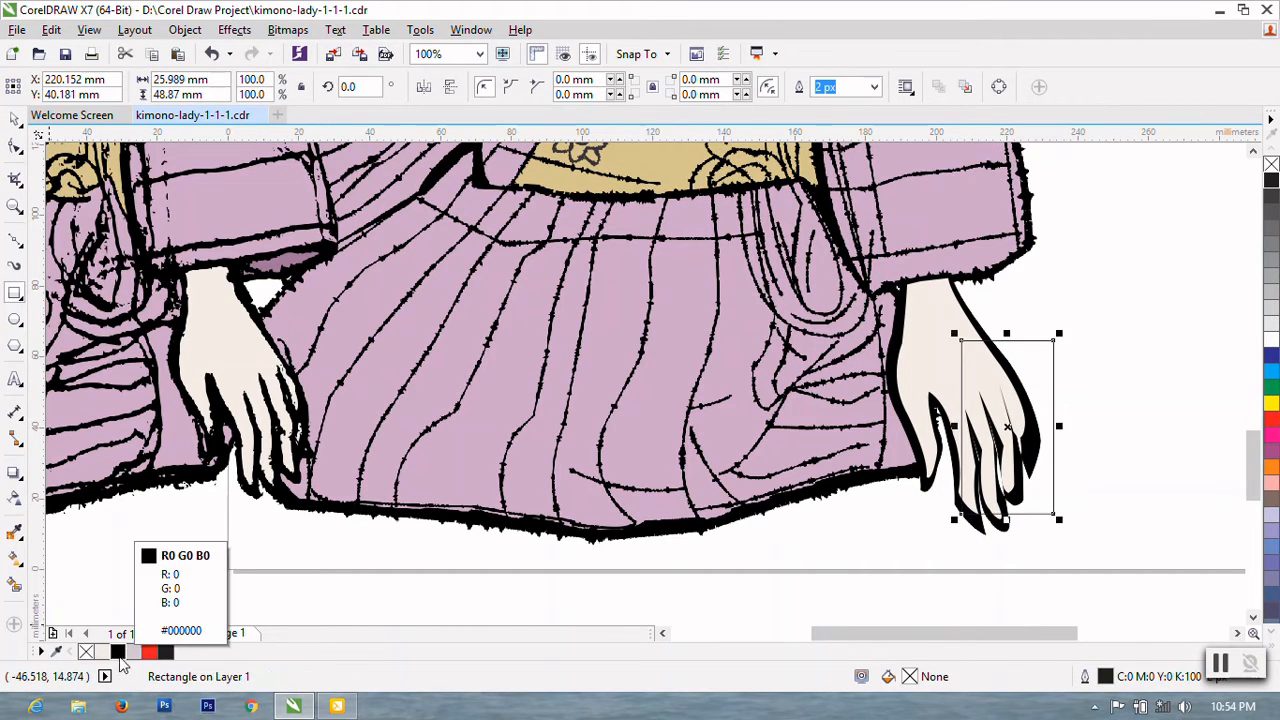
click(119, 658)
click(814, 537)
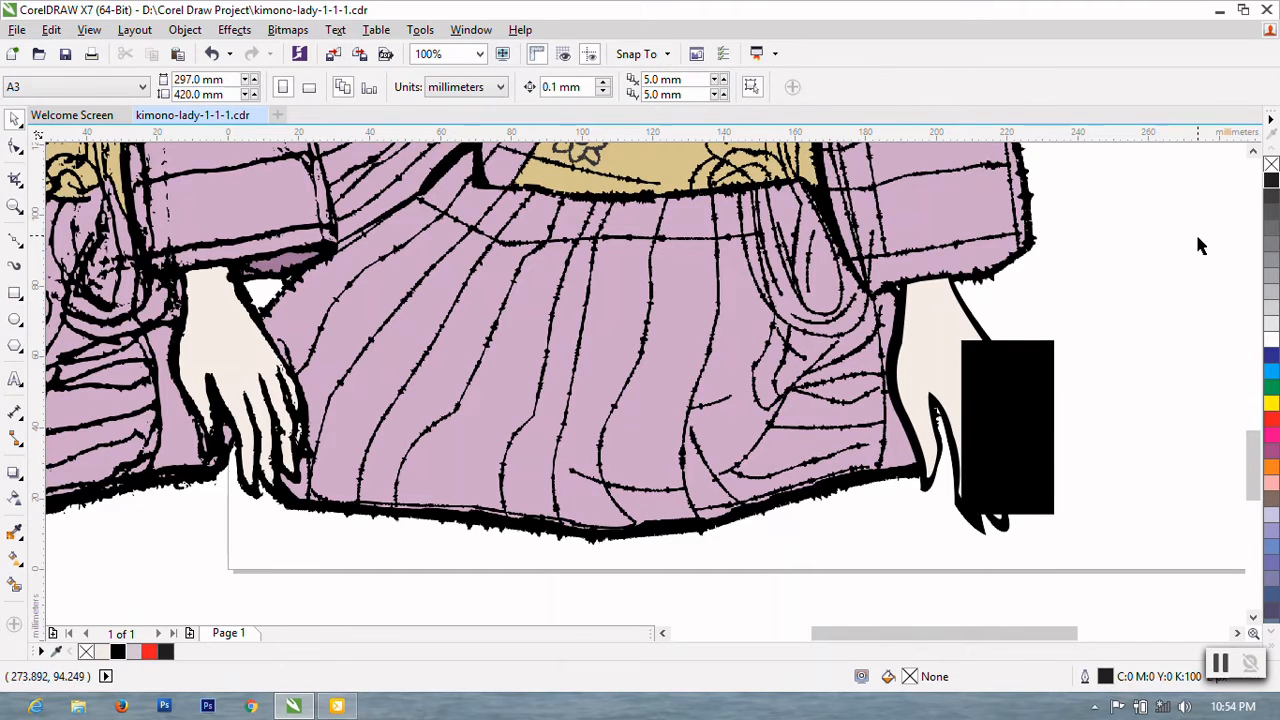
- Bring the skin-coloured hand fill and its black contour in front of the black rectangle
click(919, 314)
shift+click(893, 373)
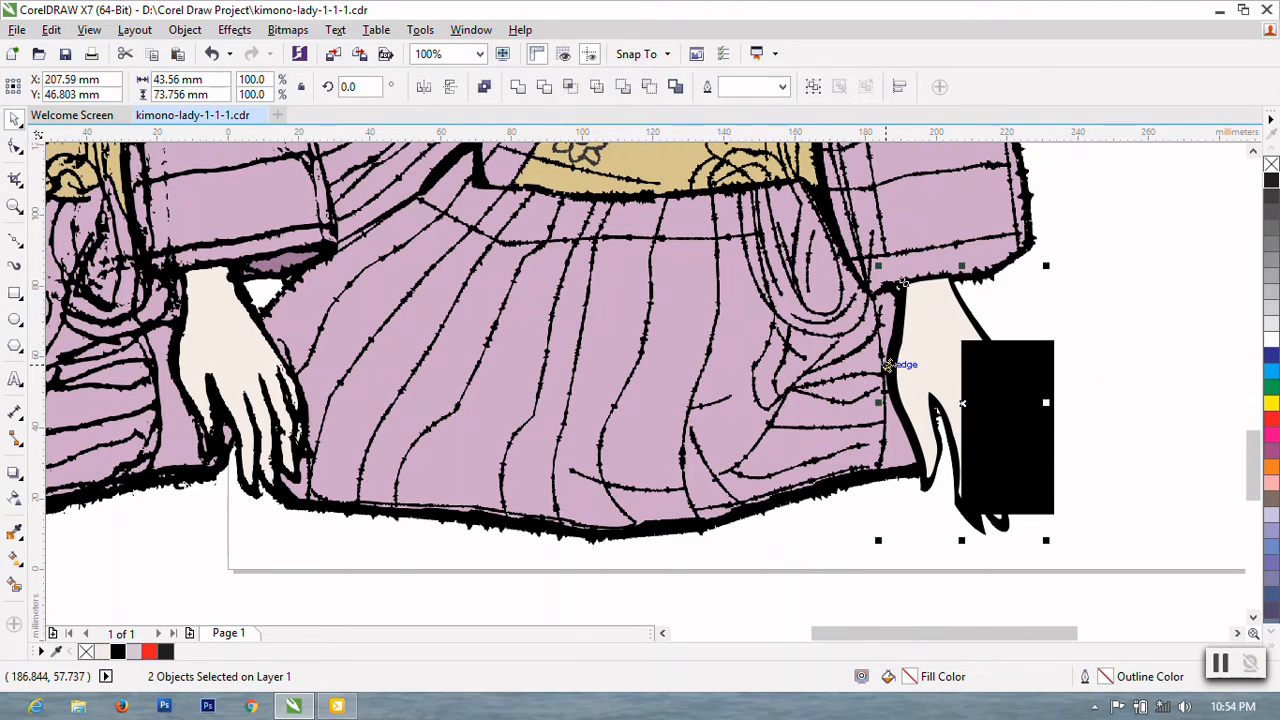
key(shift+Page_Up)
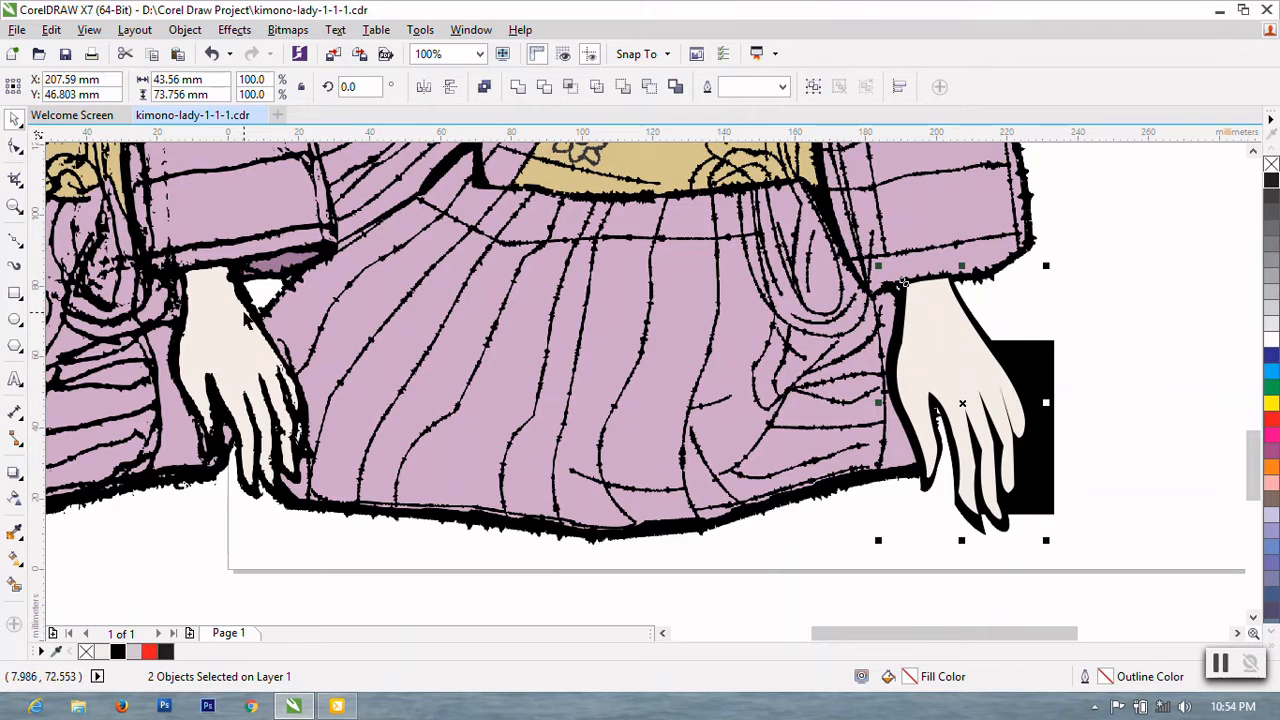
- Convert the black rectangle to curves and move its corners so it fits behind the hand's outer edge and fingers
click(15, 147)
right_click(1038, 372)
key(Escape)
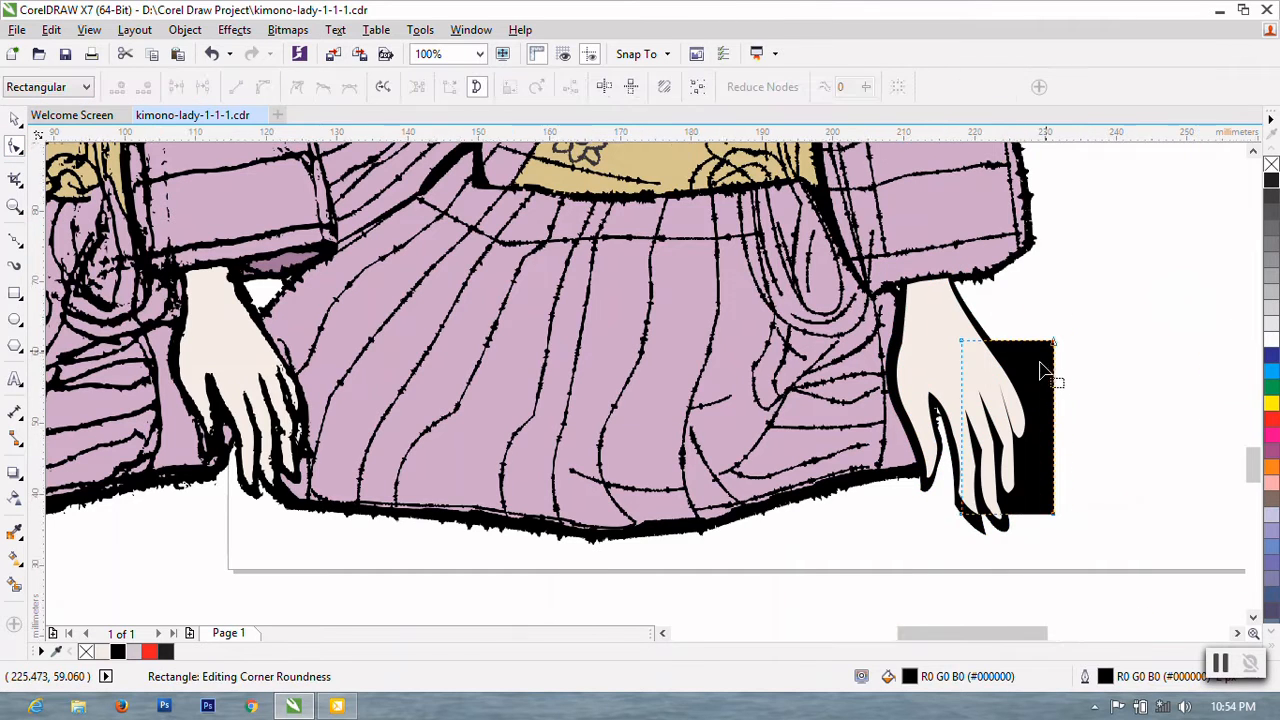
scroll(1041, 364, up, 1)
drag(1066, 325, 943, 321)
scroll(943, 325, down, 1)
drag(944, 494, 990, 430)
scroll(990, 430, up, 1)
drag(931, 472, 959, 492)
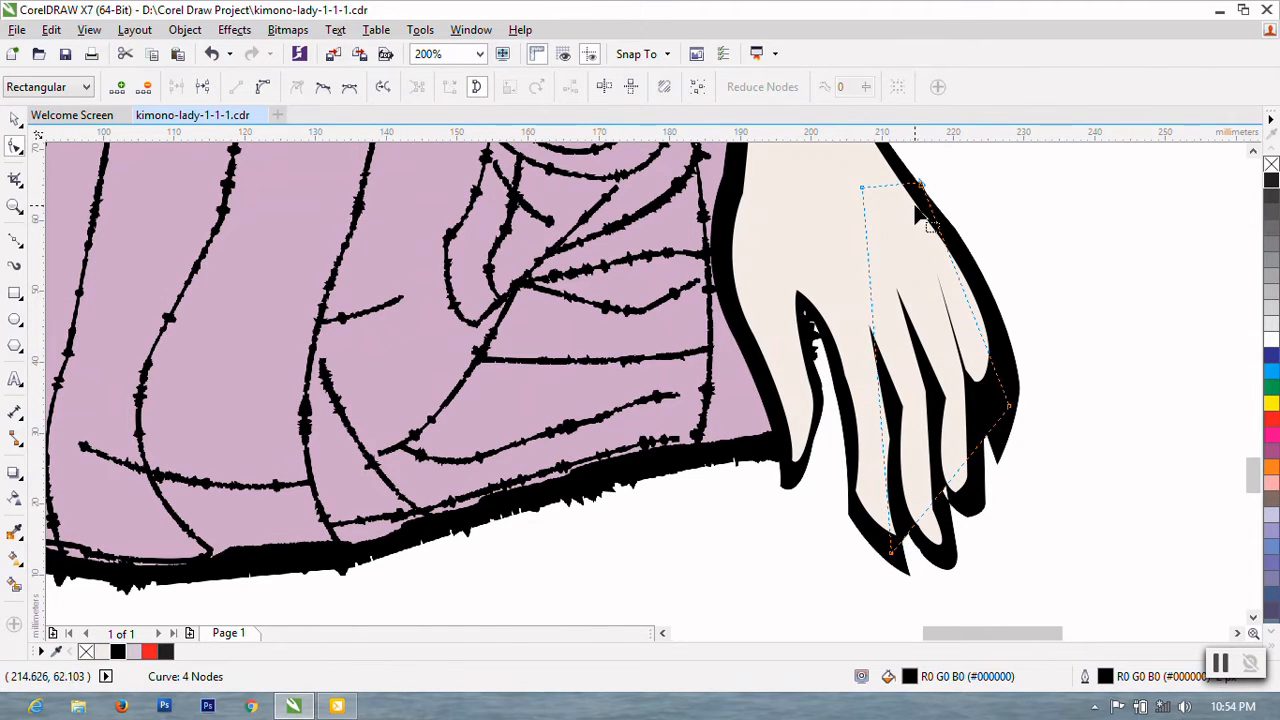
- Fine-tune the black backing shape's upper corner and its lower edge at the gap between the fingertips, and deselect it
drag(923, 195, 908, 187)
scroll(936, 498, up, 1)
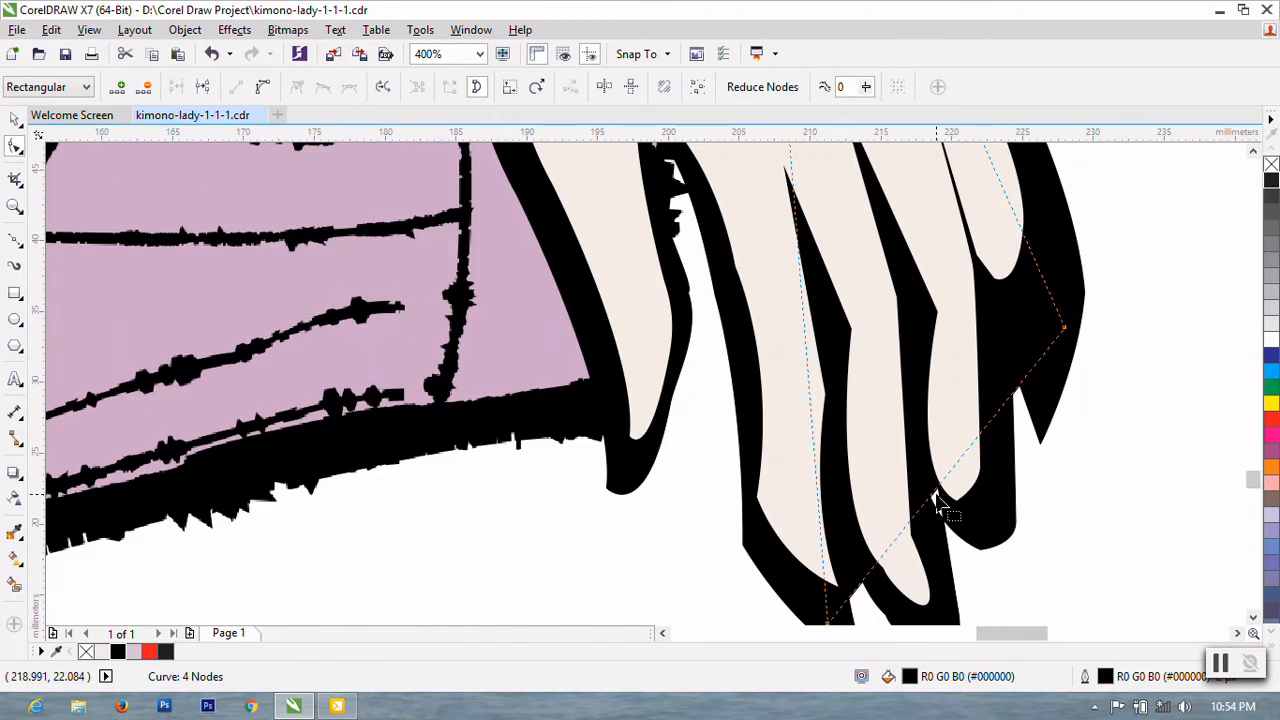
drag(937, 486, 958, 508)
scroll(958, 508, down, 2)
key(space)
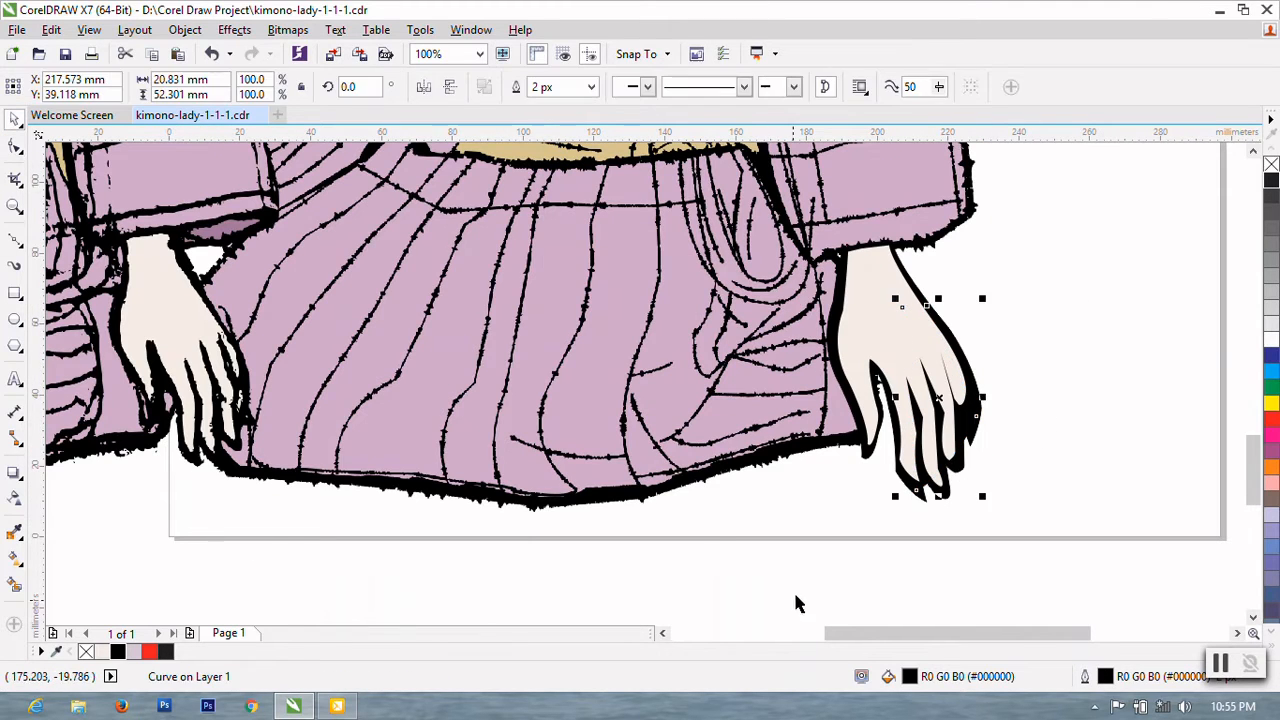
click(793, 589)
- Roughen the edges of the hand's black contour with the Roughen tool at a 0.954 mm nib size
click(835, 313)
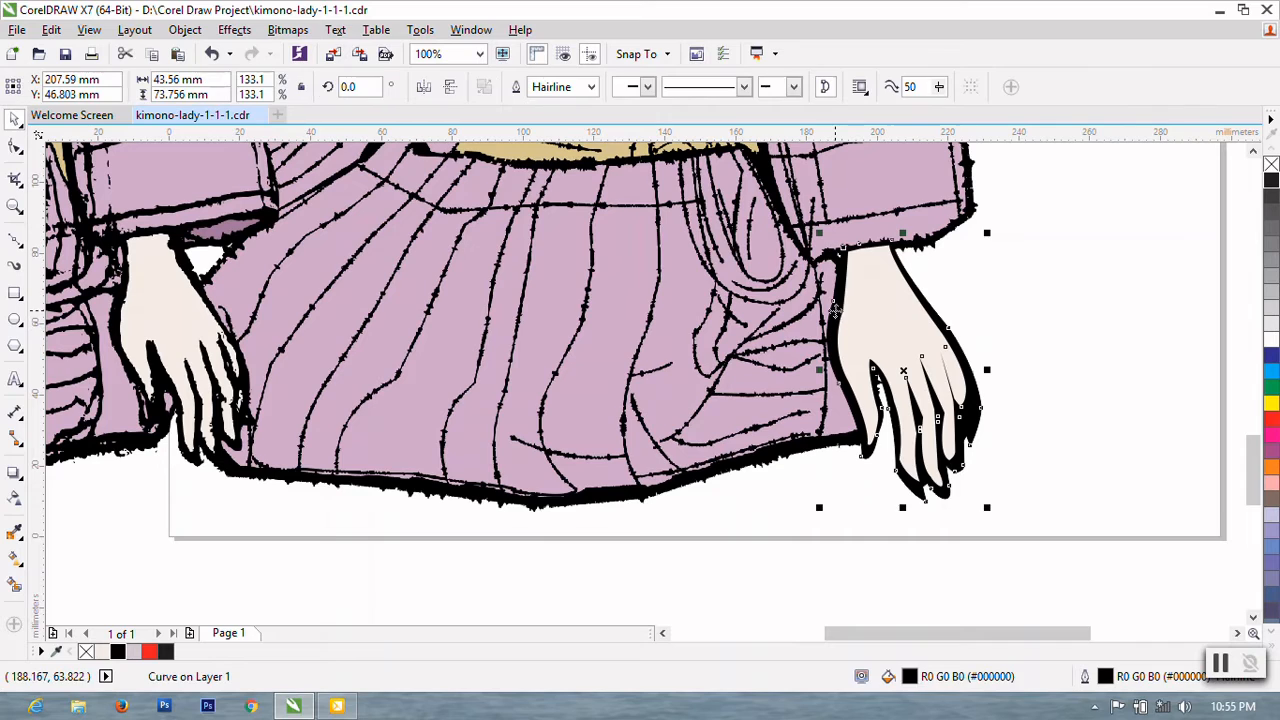
click(16, 148)
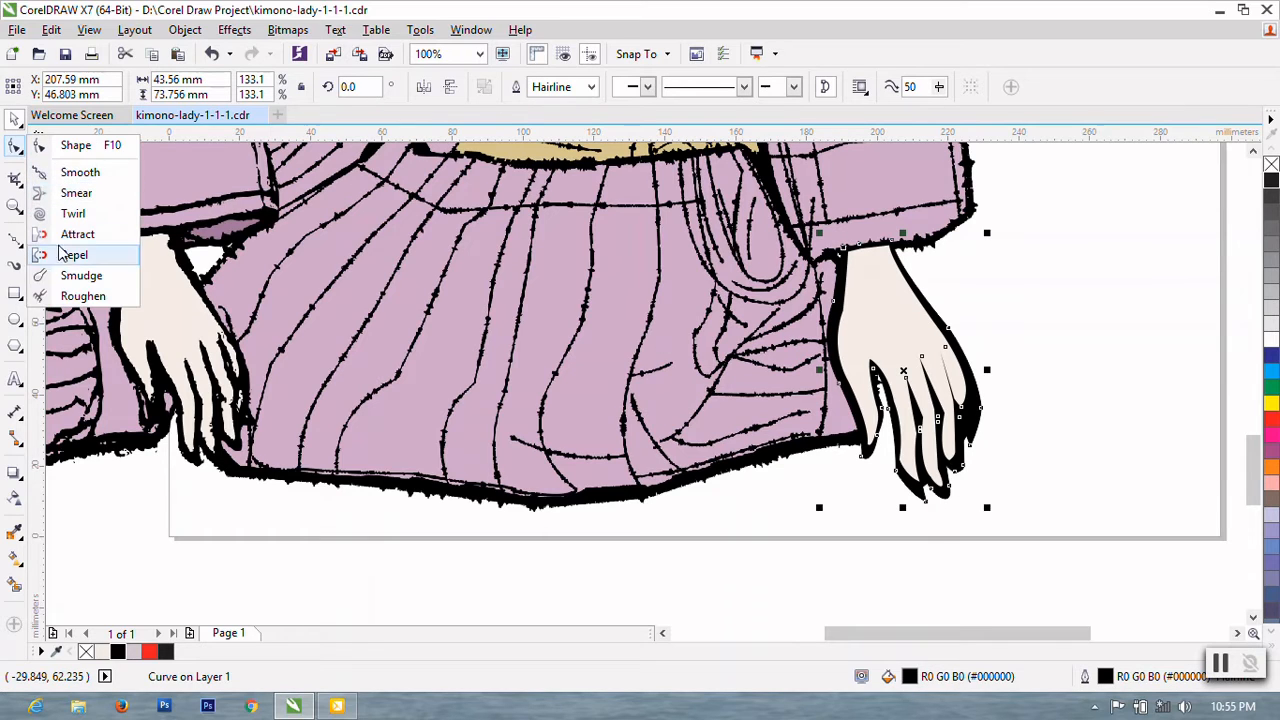
click(80, 296)
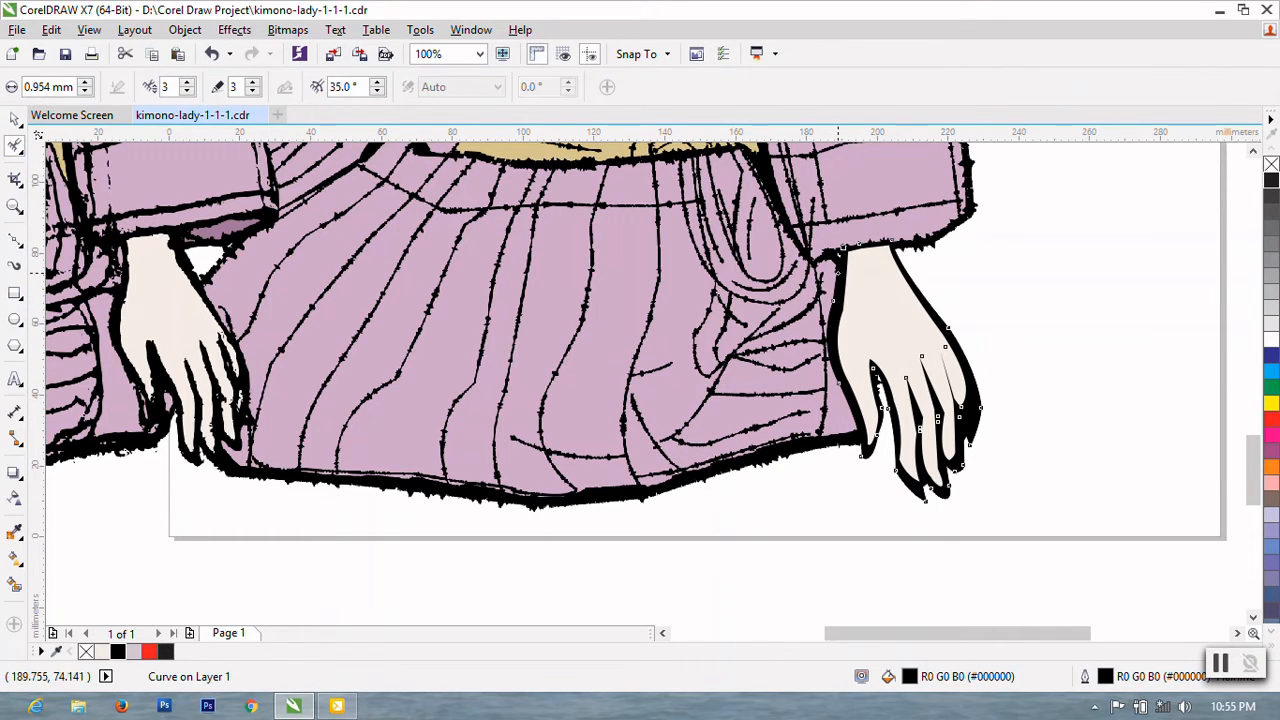
drag(837, 270, 832, 284)
drag(873, 378, 881, 369)
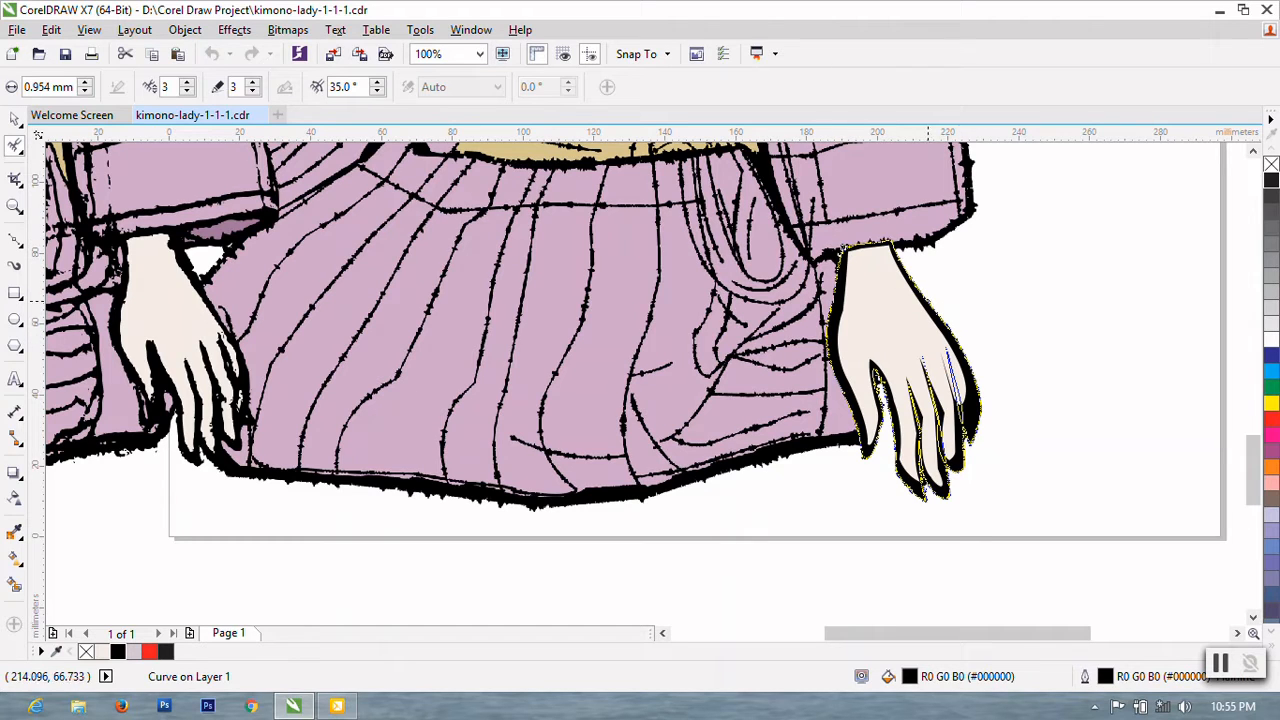
drag(926, 303, 930, 300)
- Roughen the edges of the skin-coloured hand fill with the 0.954 mm nib
click(16, 119)
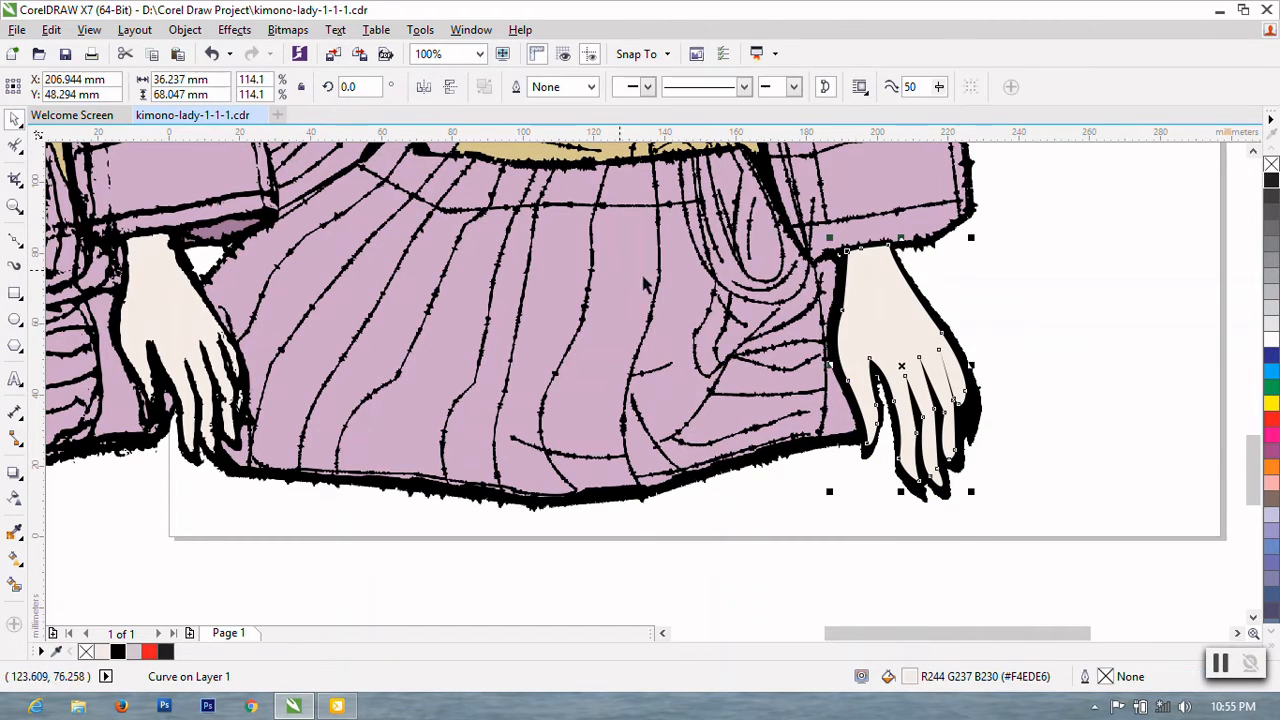
click(15, 145)
click(250, 146)
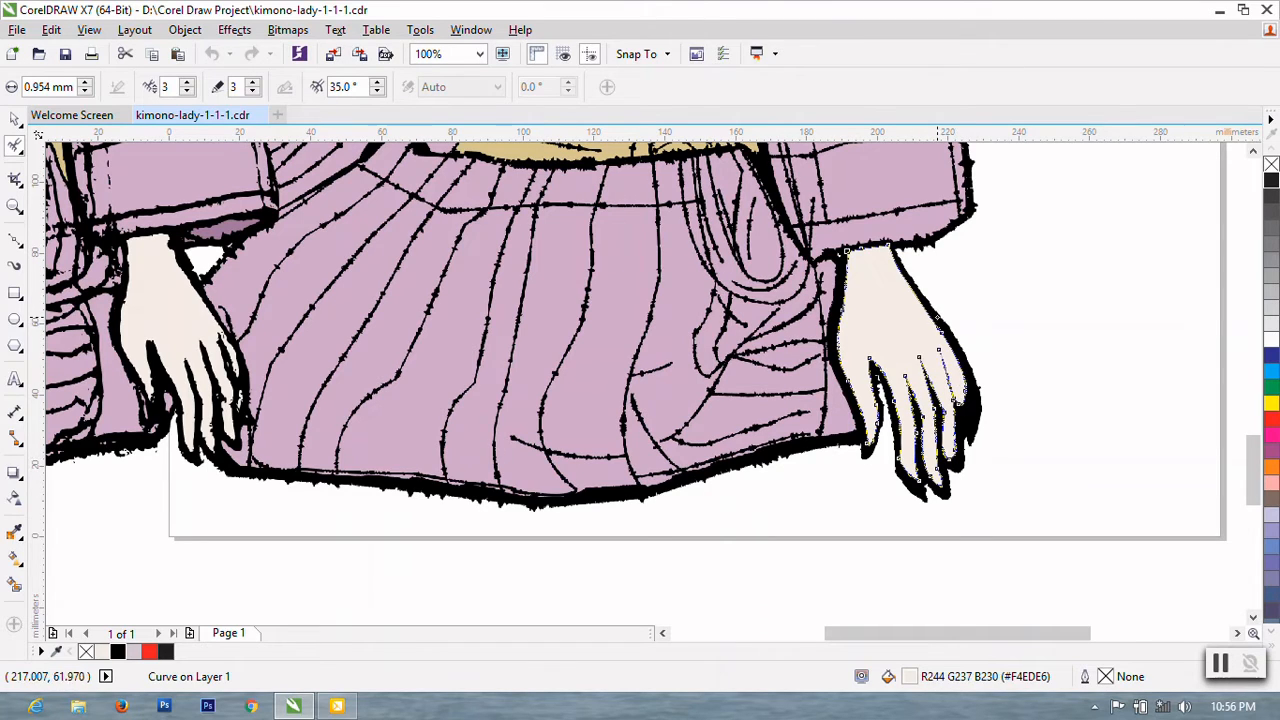
click(843, 255)
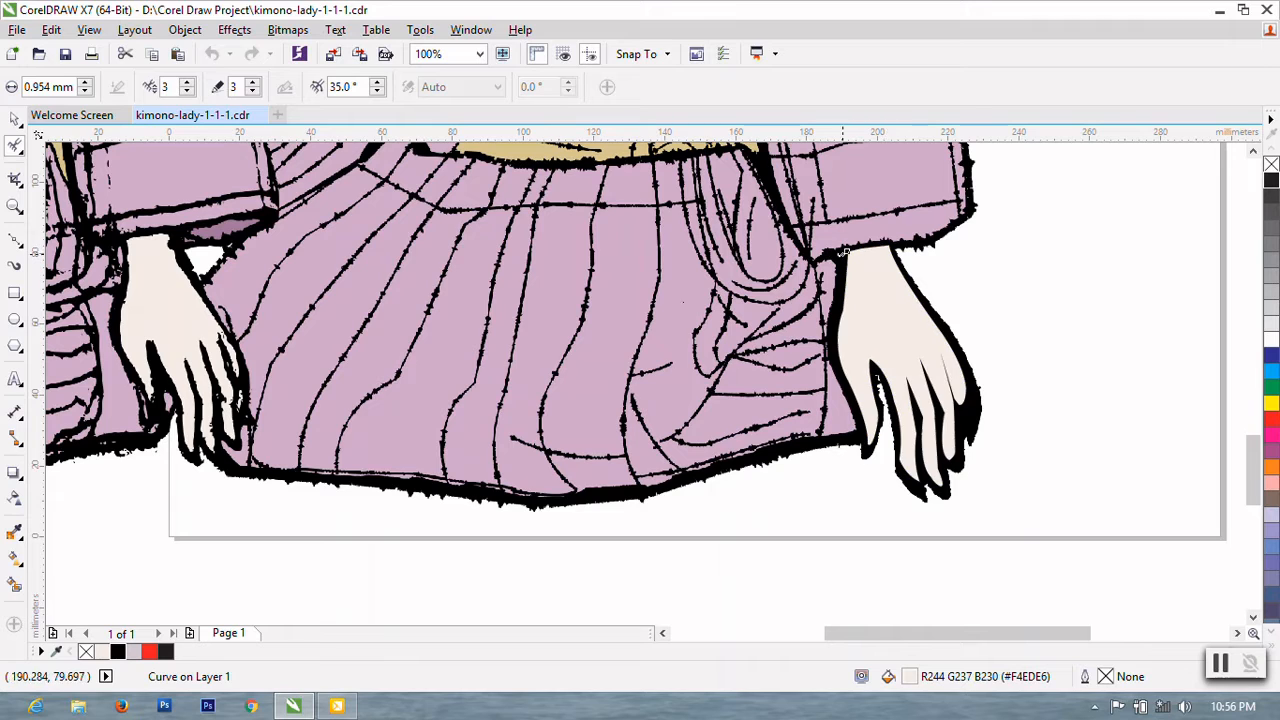
- Examine the roughened edges along the hand's wrist, thumb and fingers up close
scroll(840, 280, up, 1)
scroll(823, 320, up, 1)
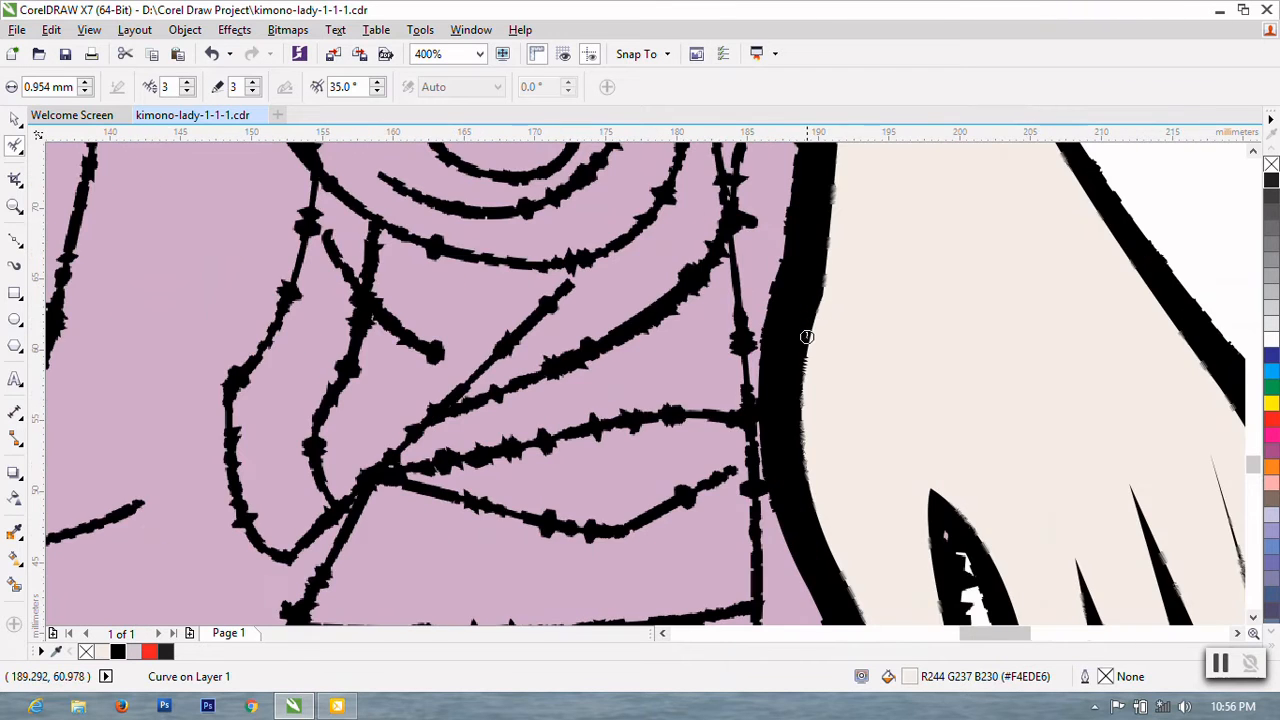
scroll(808, 342, down, 1)
scroll(903, 415, up, 1)
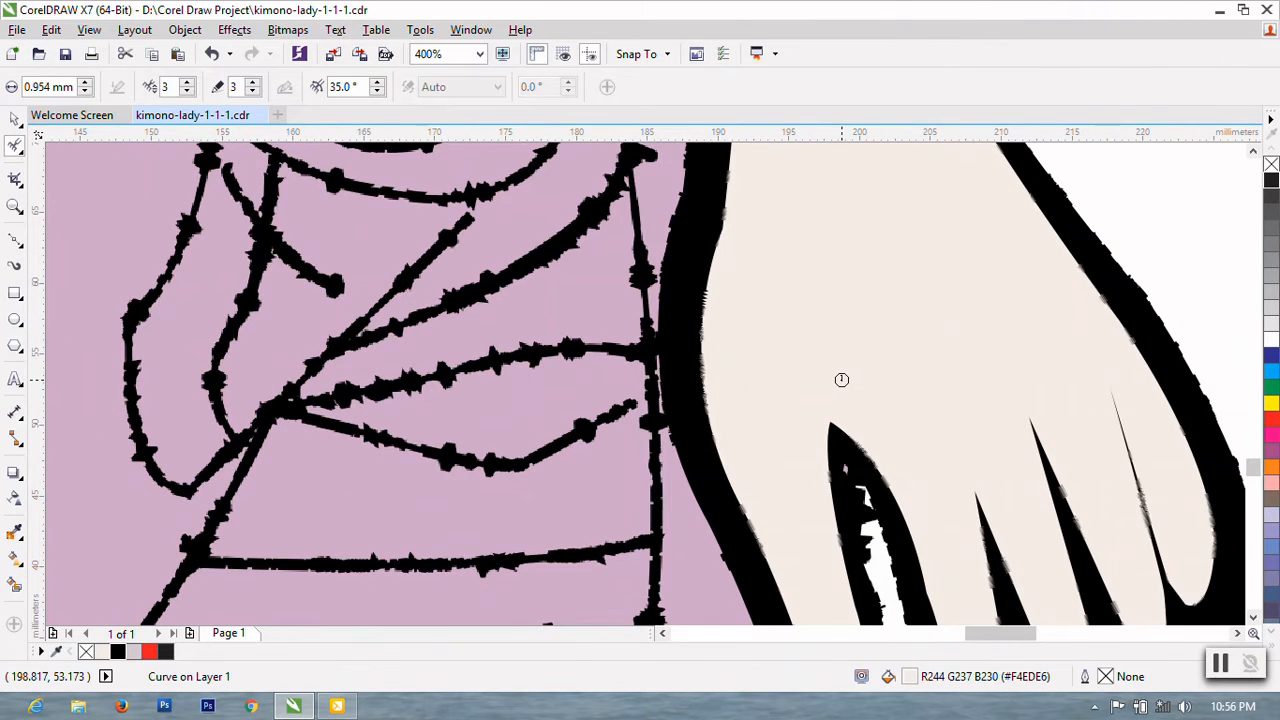
scroll(835, 385, down, 1)
scroll(770, 457, up, 3)
scroll(794, 429, down, 1)
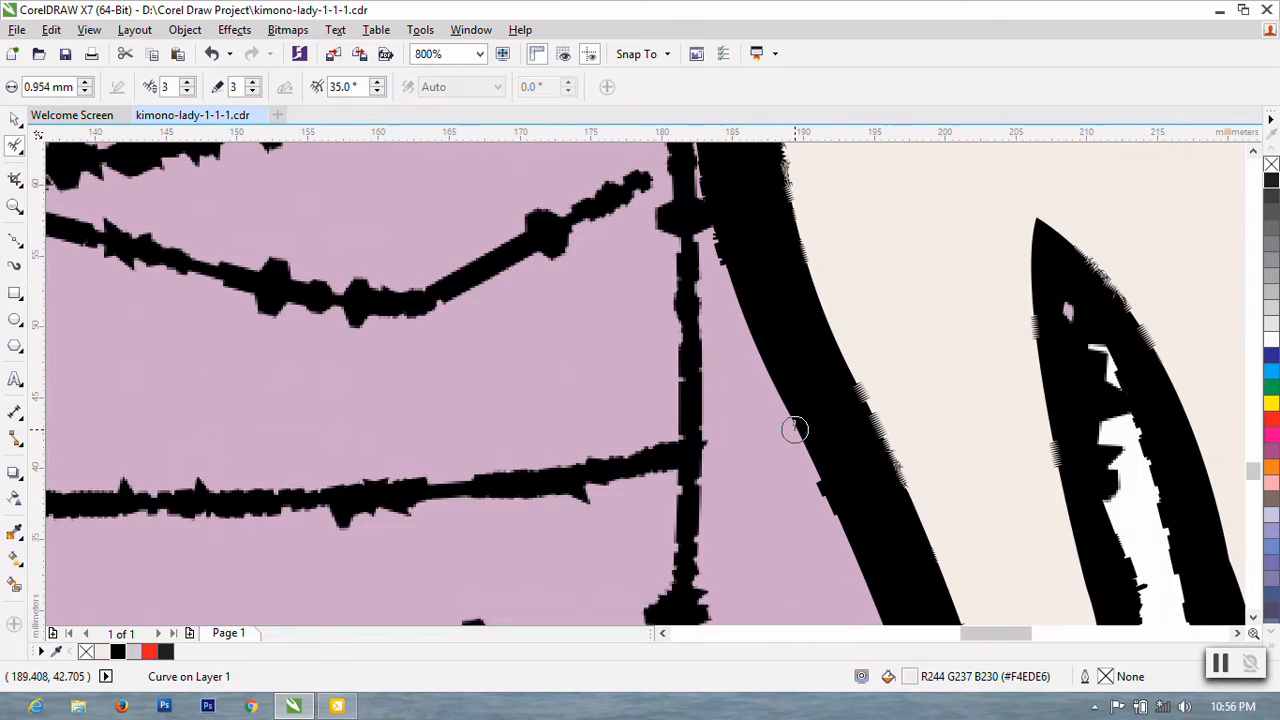
scroll(795, 430, down, 2)
scroll(805, 482, up, 2)
scroll(805, 486, down, 2)
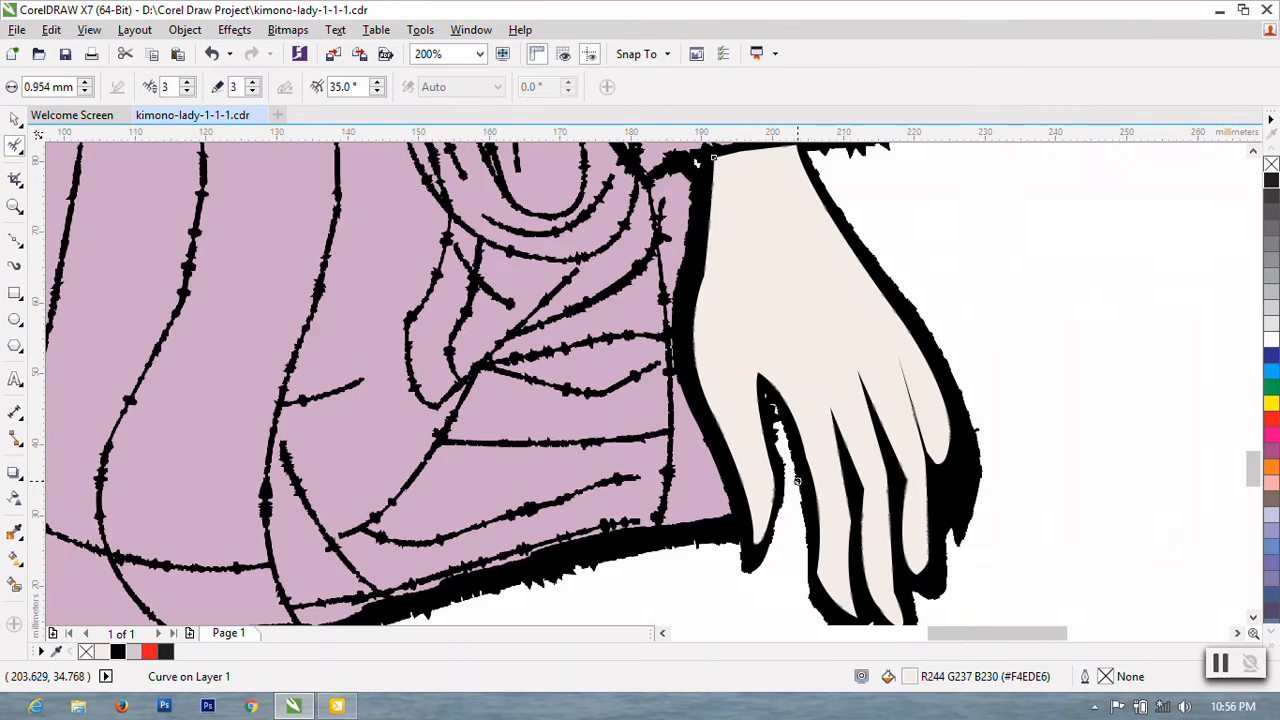
scroll(993, 482, down, 1)
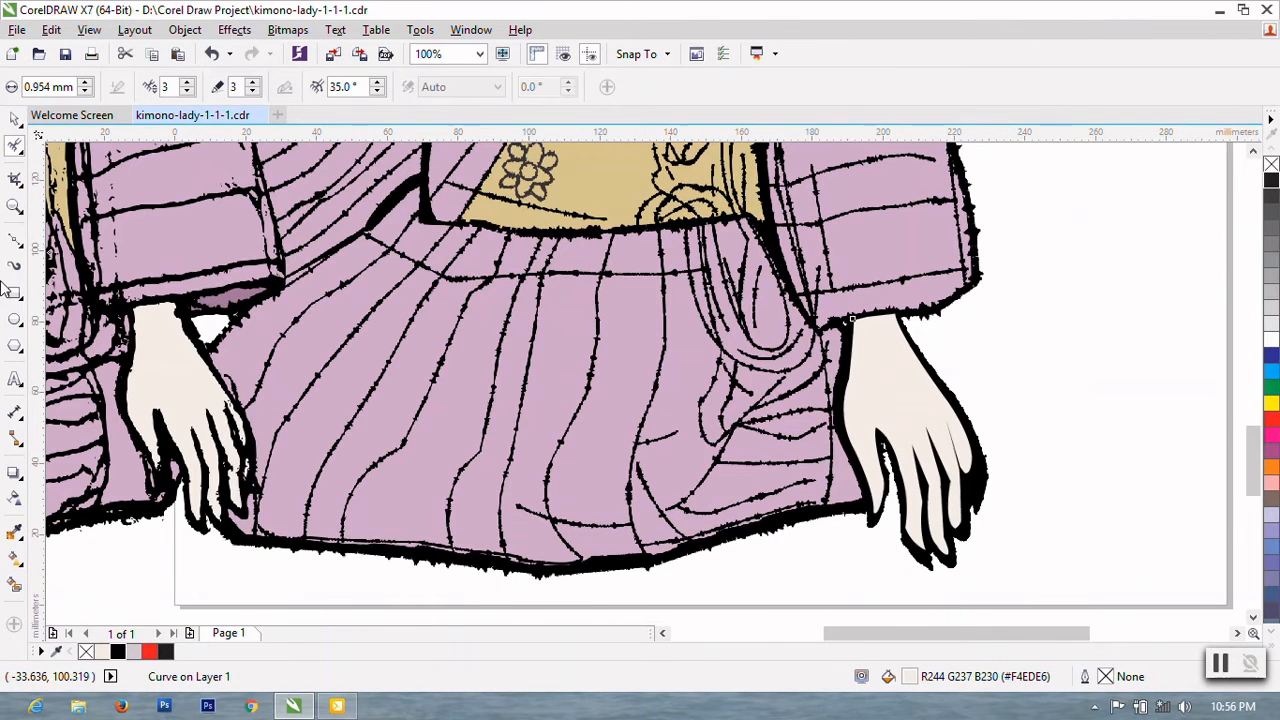
- Set the Roughen nib size to 1.254 mm and roughen the skin fill's edges again along the wrist and fingers
click(85, 83)
click(85, 83)
click(85, 83)
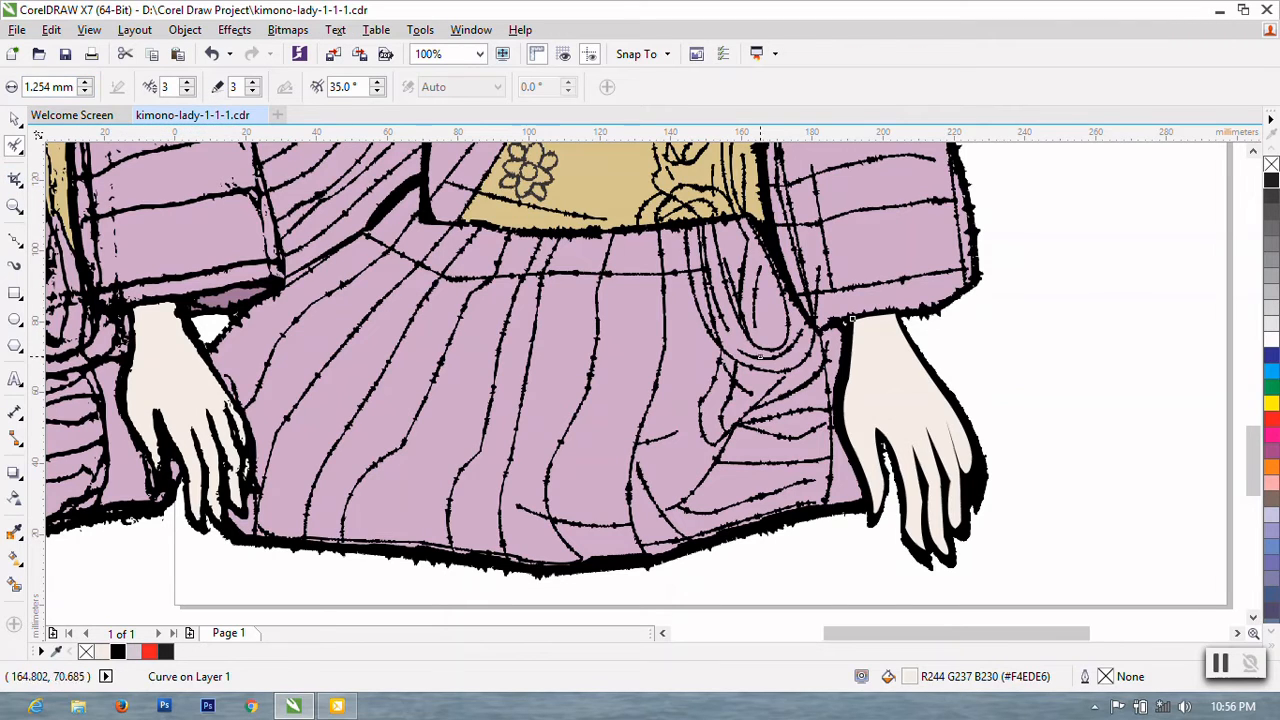
mouse_move(846, 395)
mouse_down()
mouse_move(871, 566)
mouse_move(916, 540)
mouse_move(922, 490)
mouse_up()
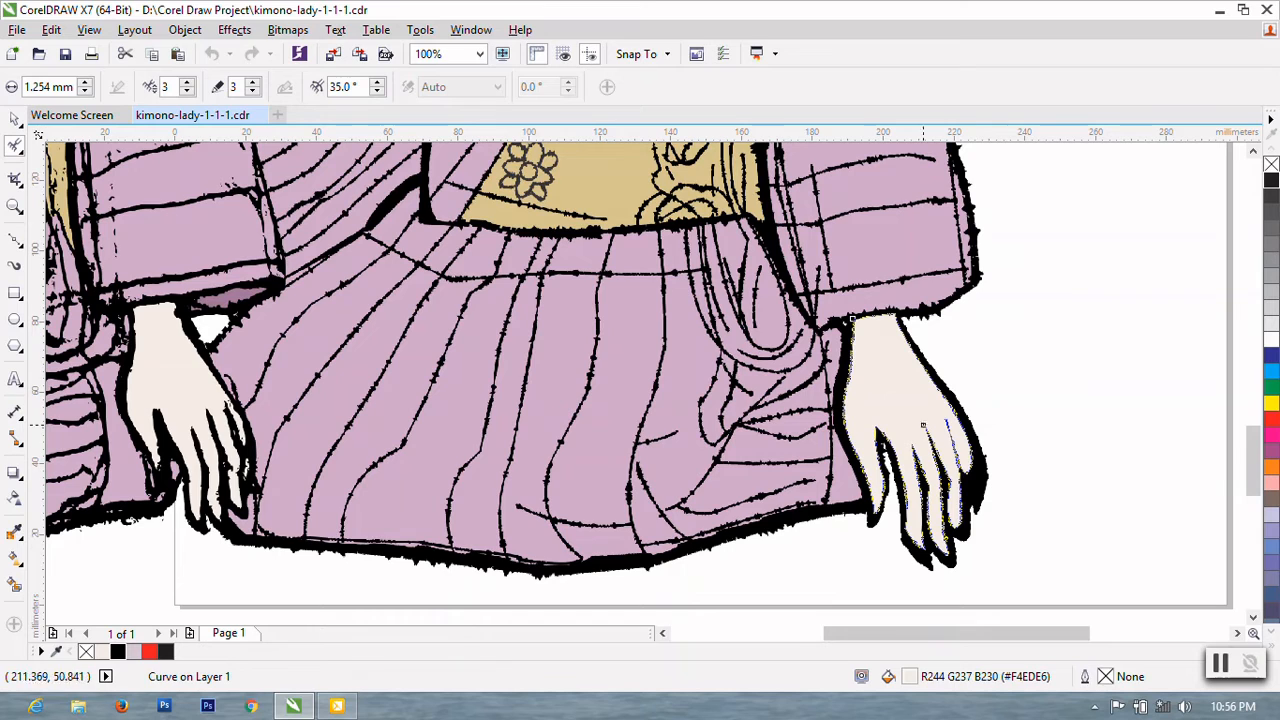
scroll(900, 340, up, 2)
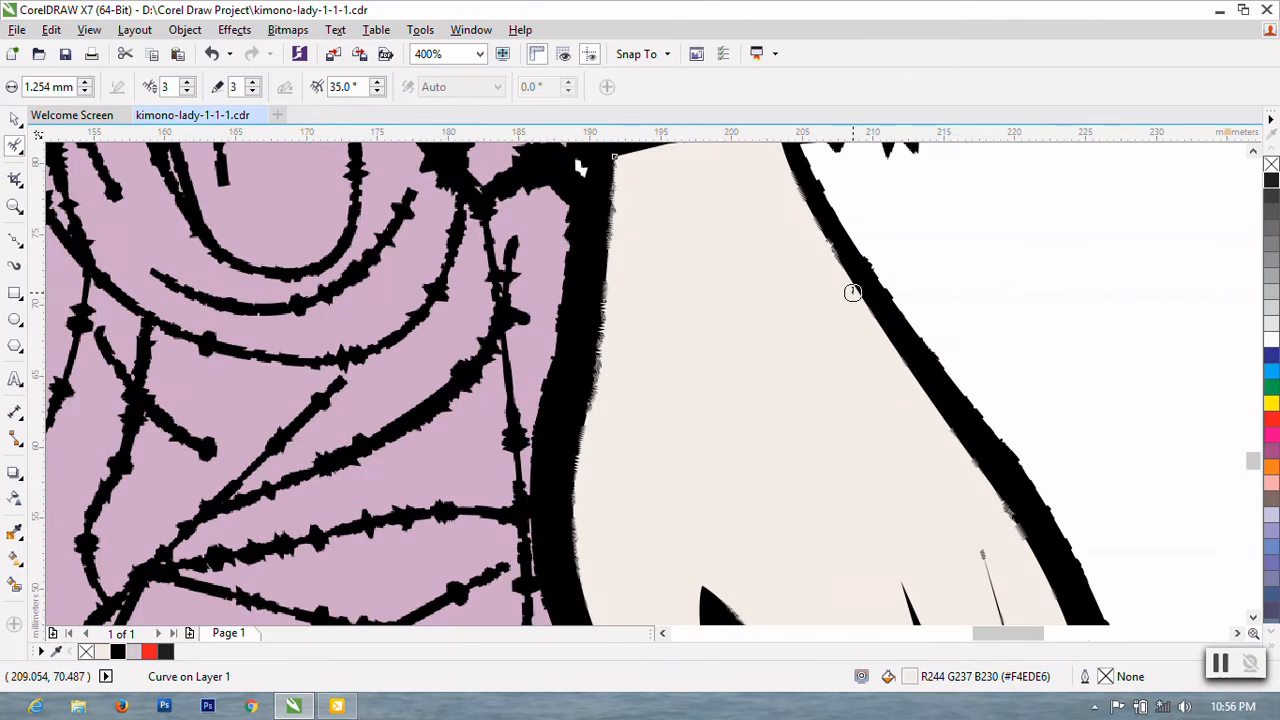
mouse_move(840, 274)
mouse_down()
mouse_move(973, 473)
mouse_move(870, 338)
mouse_move(597, 383)
mouse_move(839, 225)
mouse_move(847, 300)
mouse_up()
scroll(847, 300, down, 2)
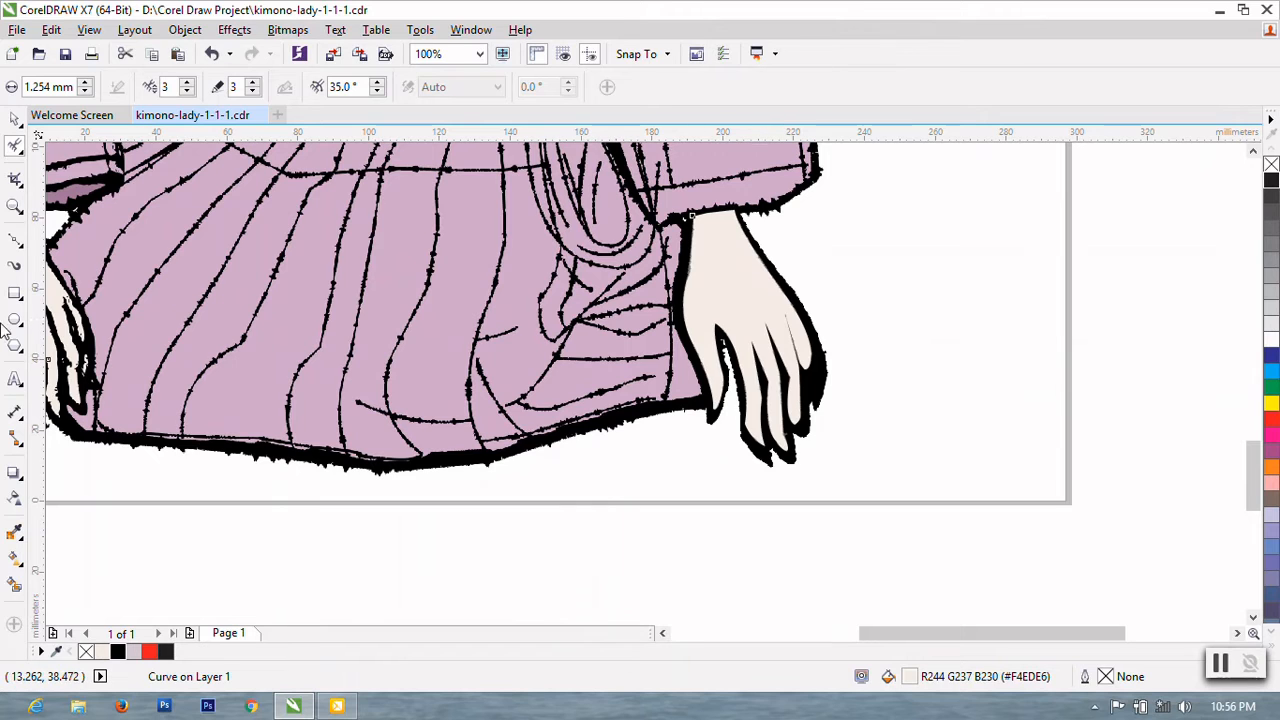
- Deselect the hand, check the whole figure beside the original, and save the drawing
click(15, 118)
scroll(838, 522, down, 2)
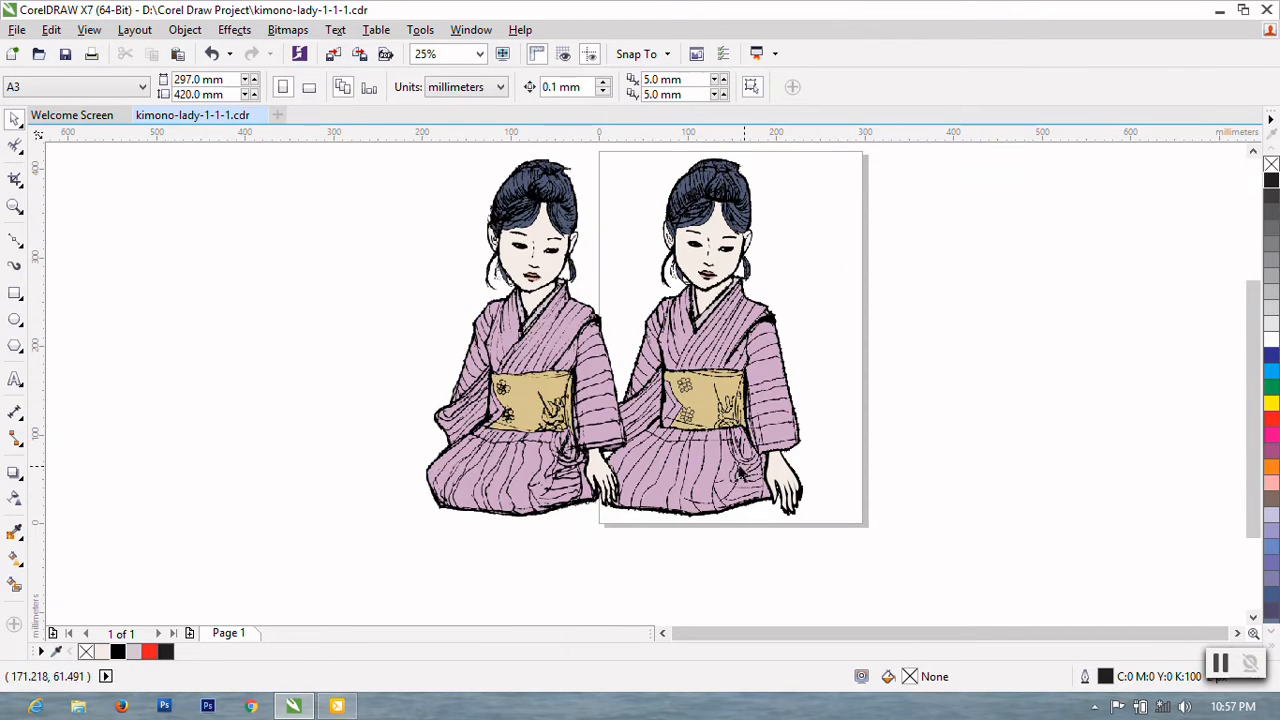
scroll(664, 397, up, 1)
scroll(664, 397, down, 1)
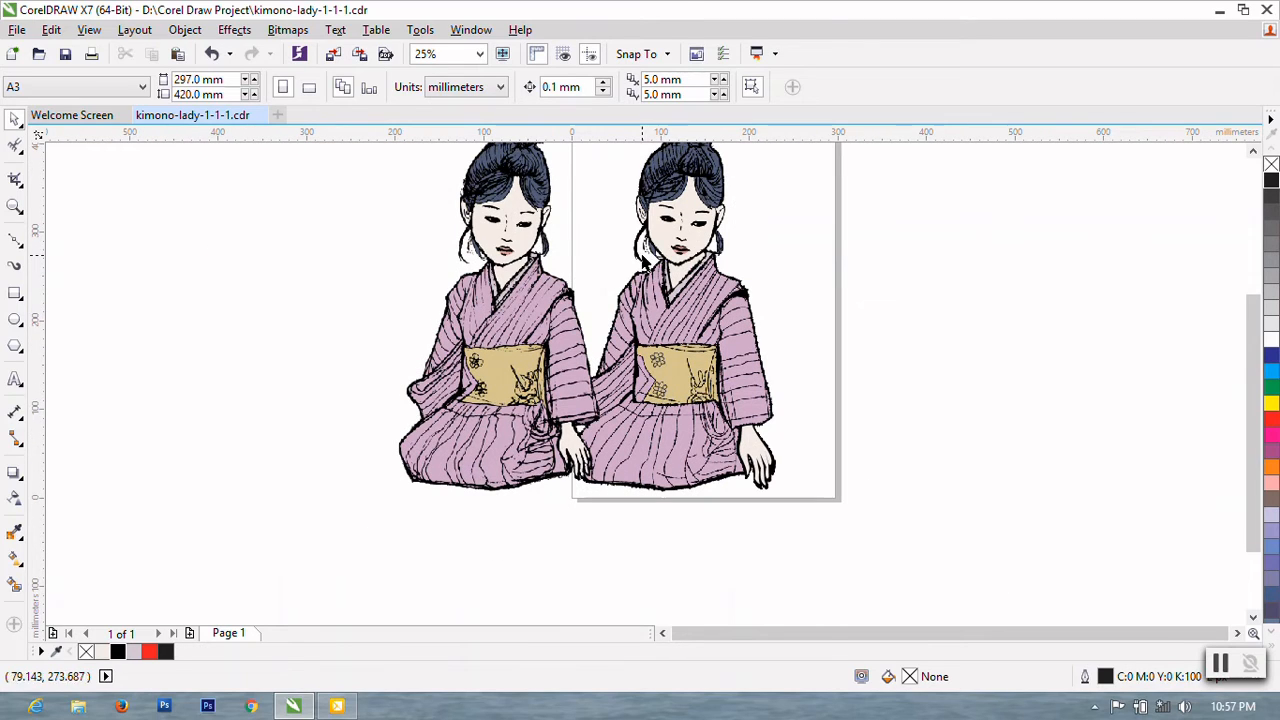
key(ctrl+s)
- Draw a closed curve about 23 by 14 mm beneath the outer sleeve's hem beside the wrist, and open it for node editing
scroll(679, 411, up, 2)
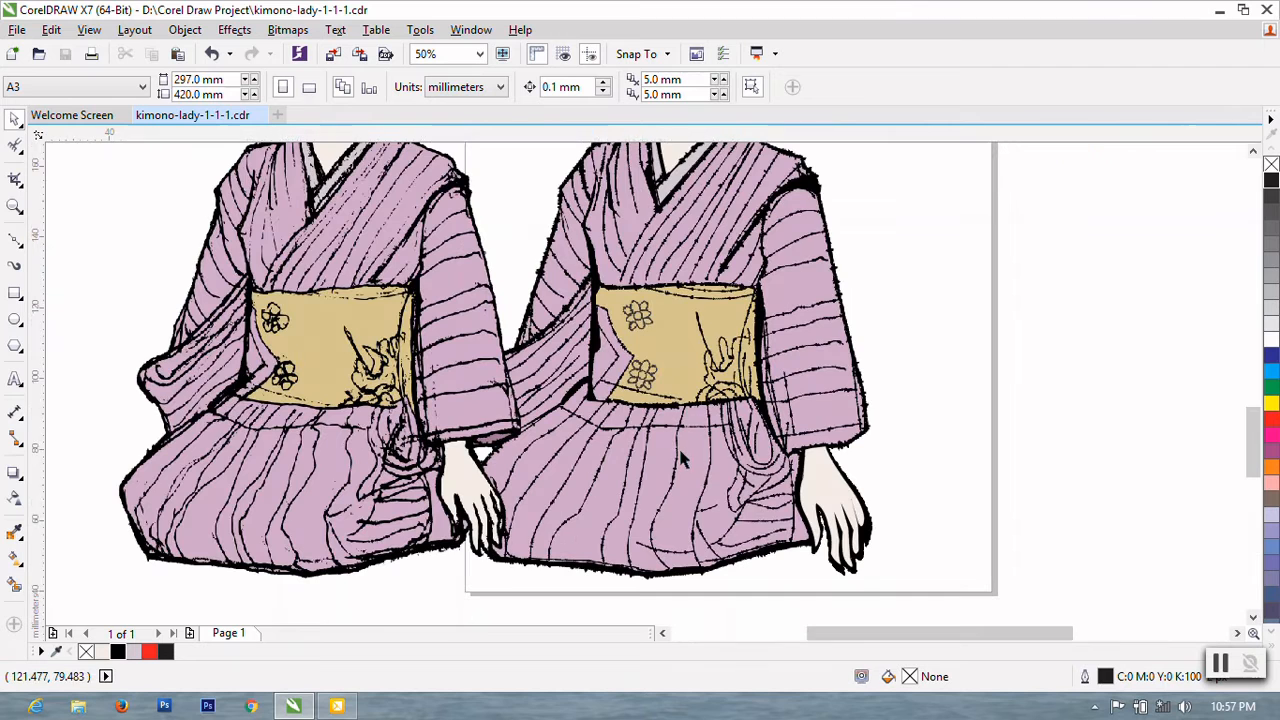
key(F10)
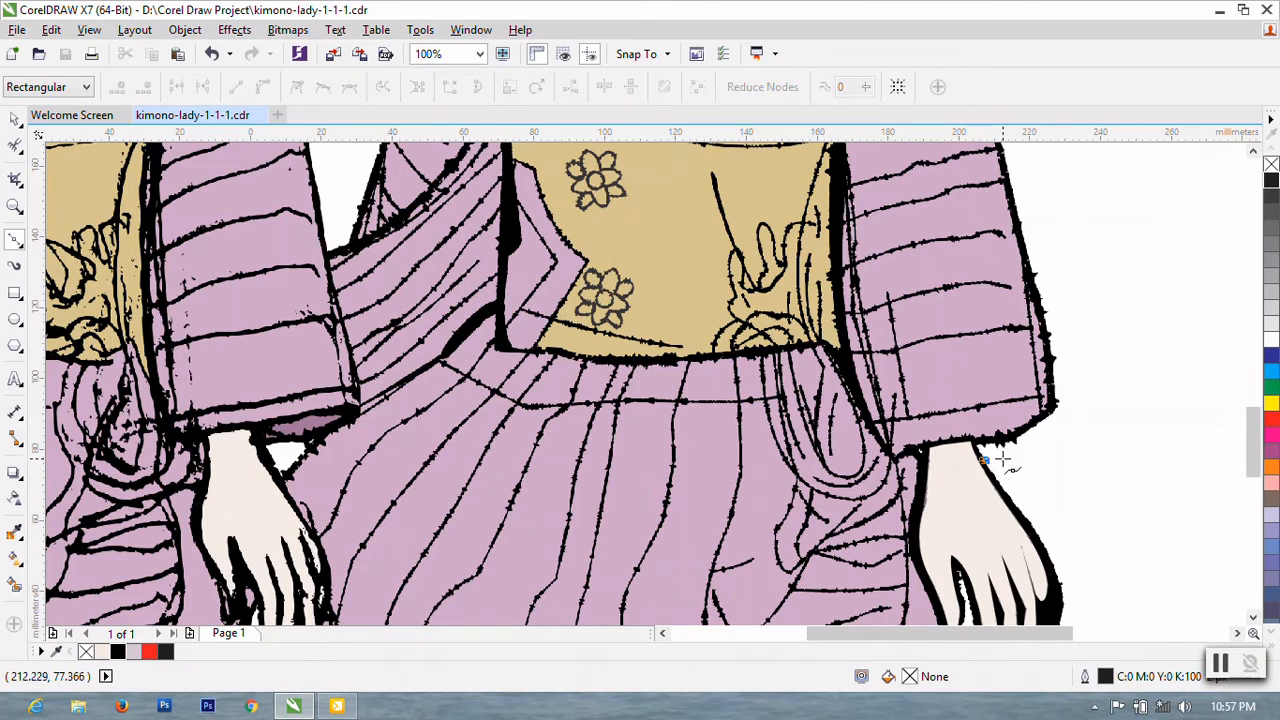
click(1001, 460)
drag(1050, 402, 1062, 435)
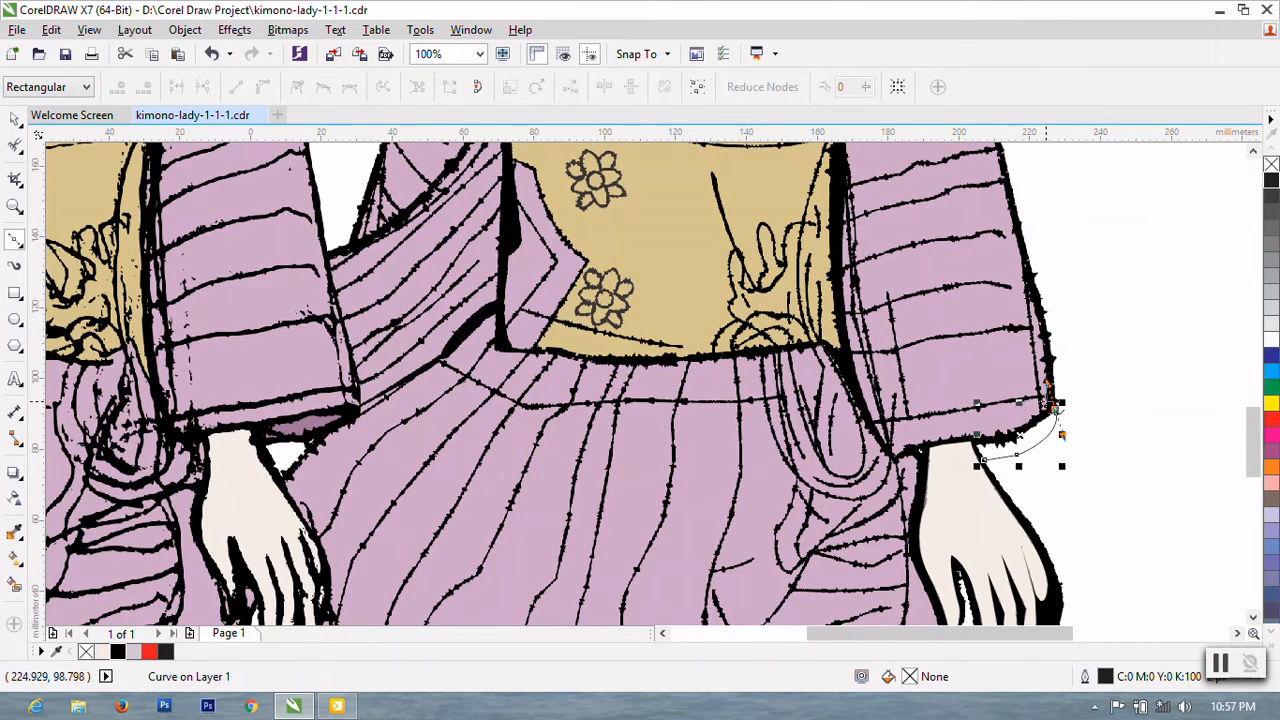
scroll(1017, 440, up, 1)
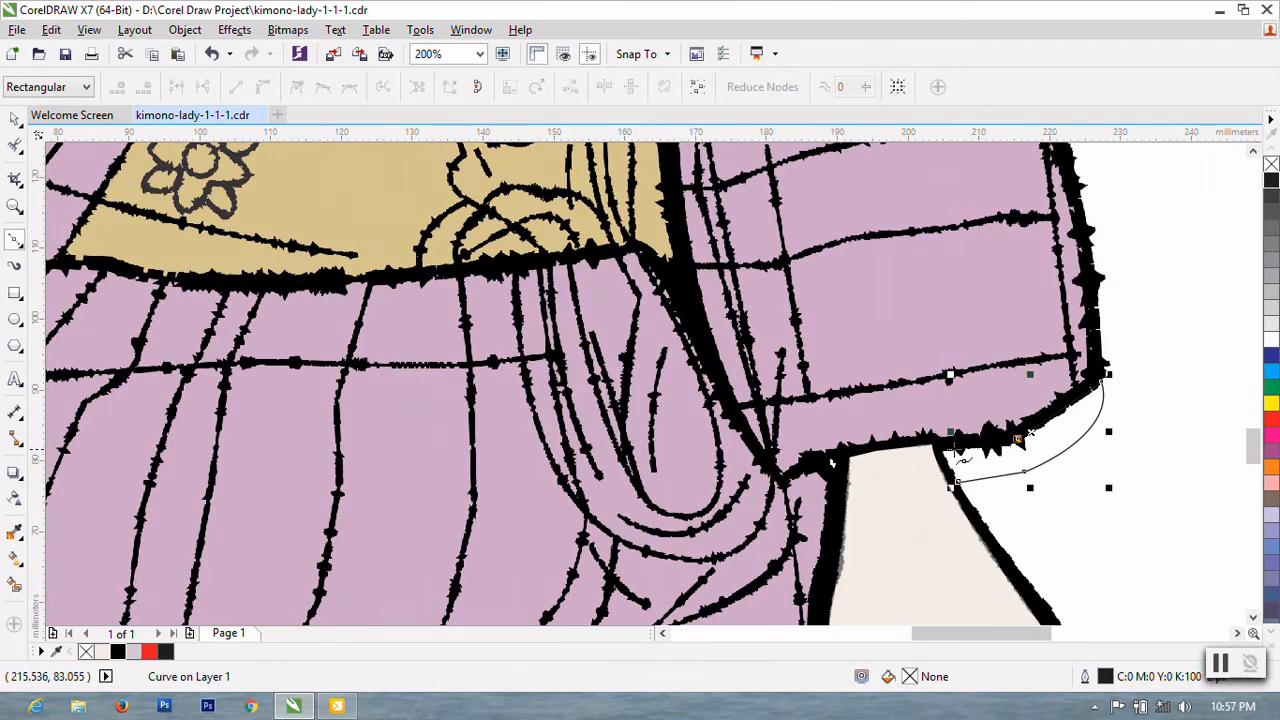
click(15, 145)
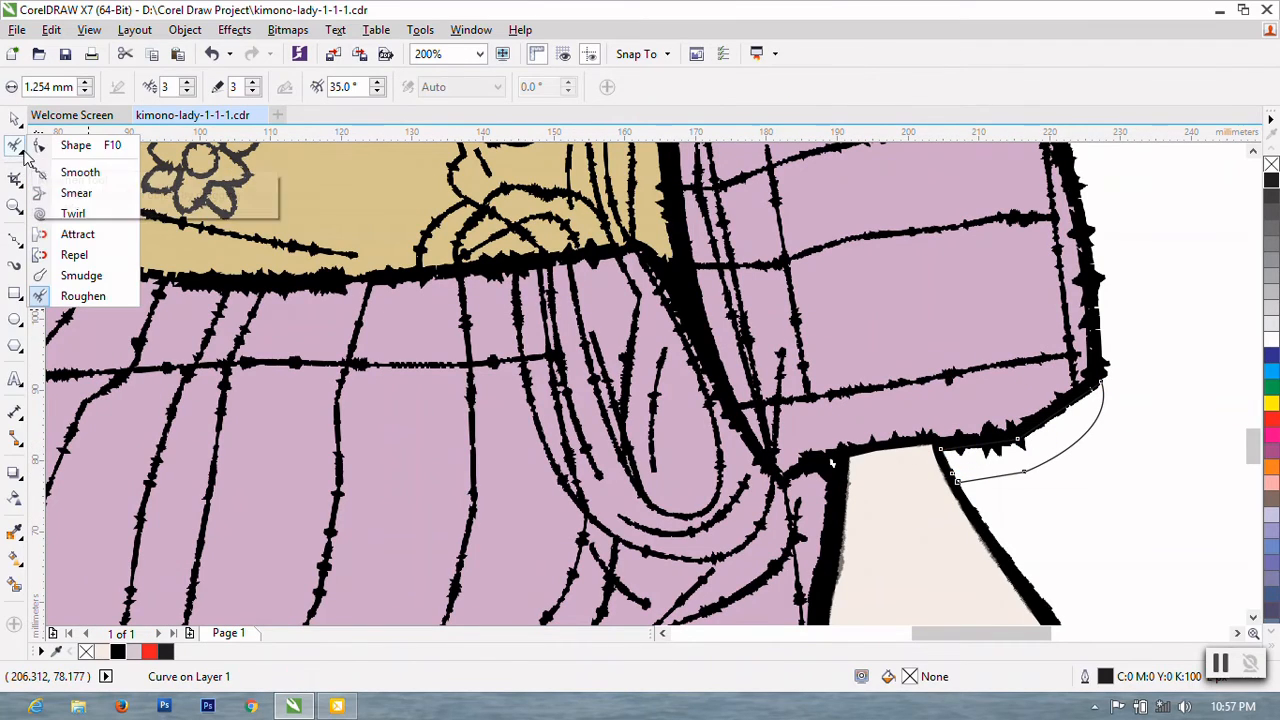
click(74, 143)
right_click(975, 463)
click(1034, 307)
scroll(1034, 409, down, 1)
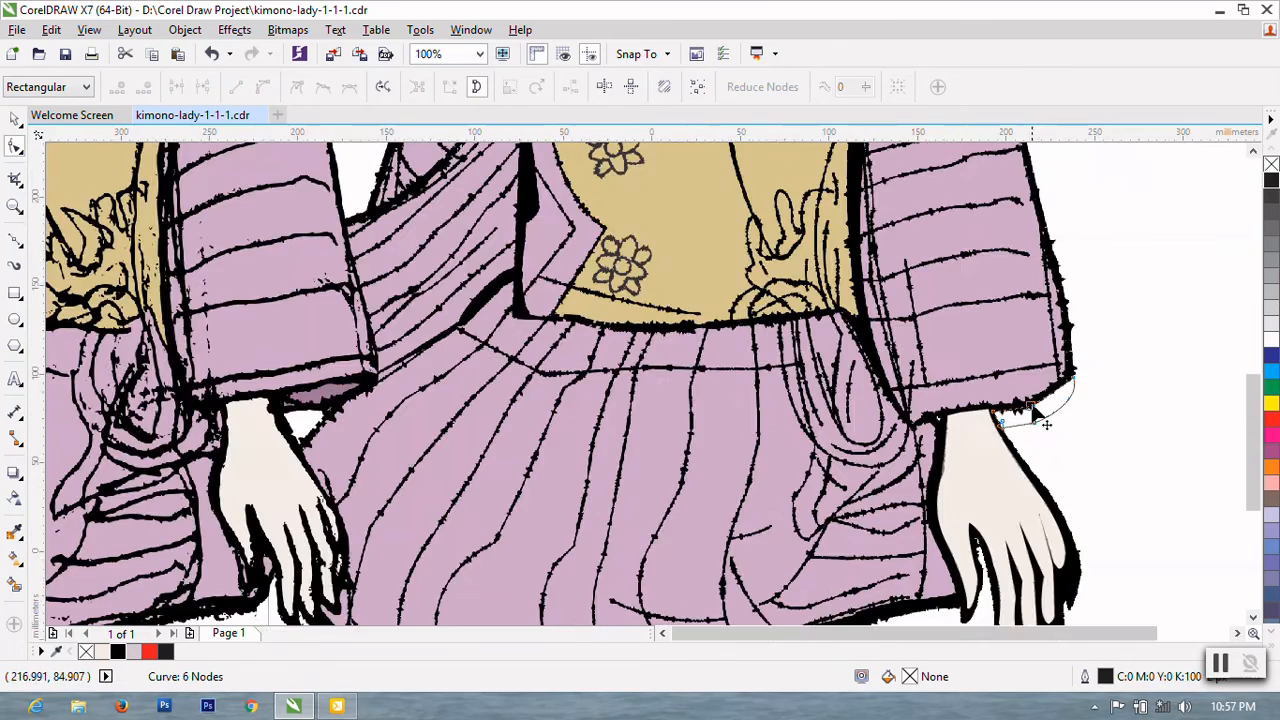
scroll(1034, 409, down, 1)
scroll(997, 620, up, 1)
click(997, 640)
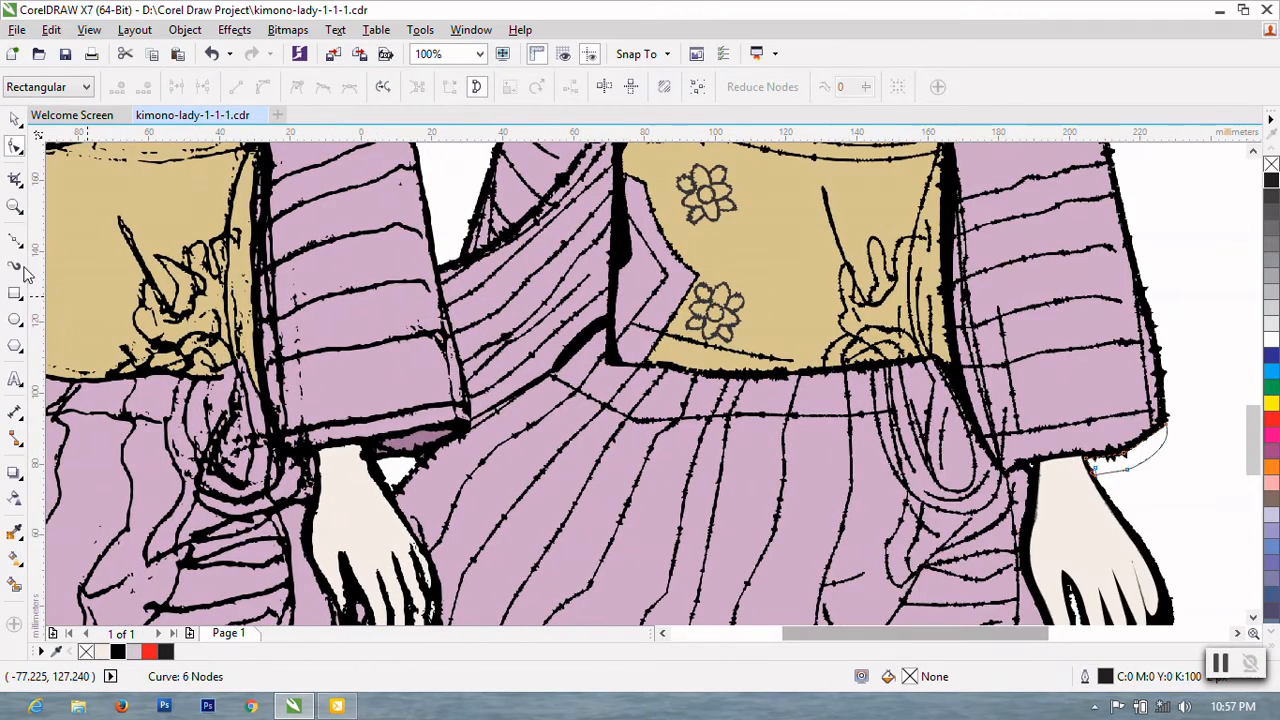
- Fill the new sleeve lining shape with the dark mauve sampled from the original figure's sleeve lining, and set its outline to 20 px
click(15, 119)
click(14, 532)
click(427, 447)
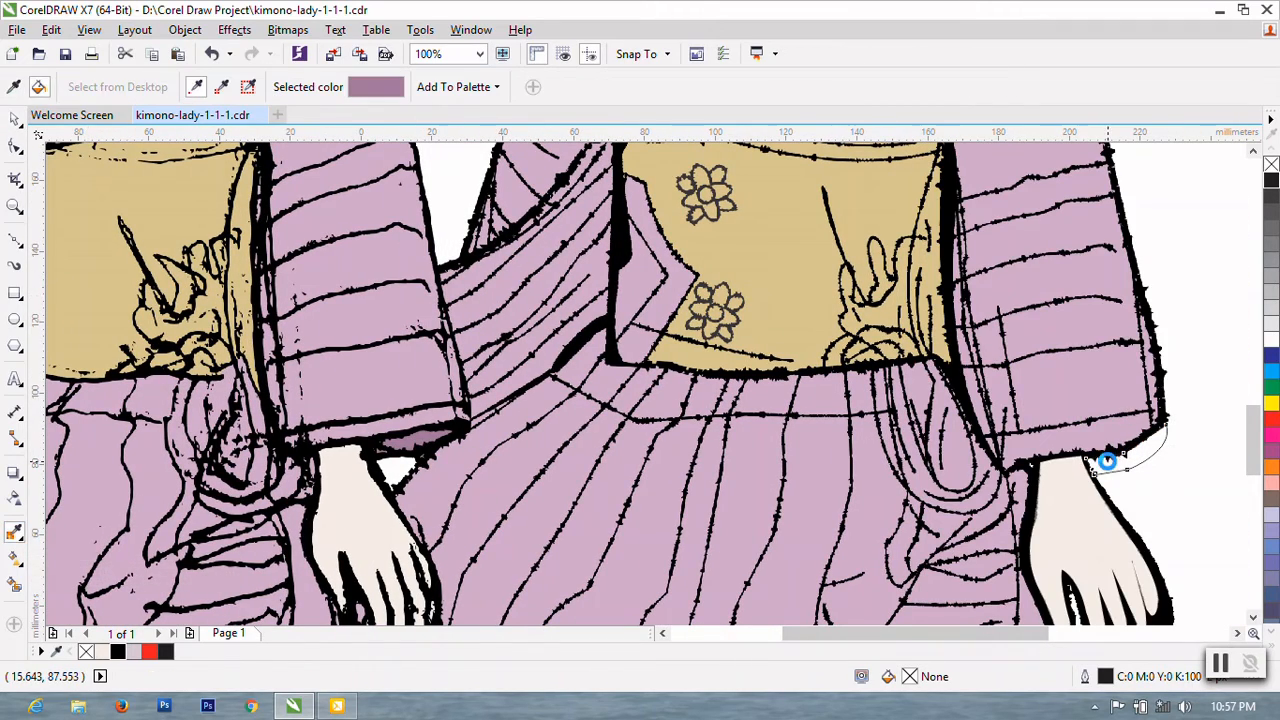
click(1105, 458)
click(15, 119)
click(591, 87)
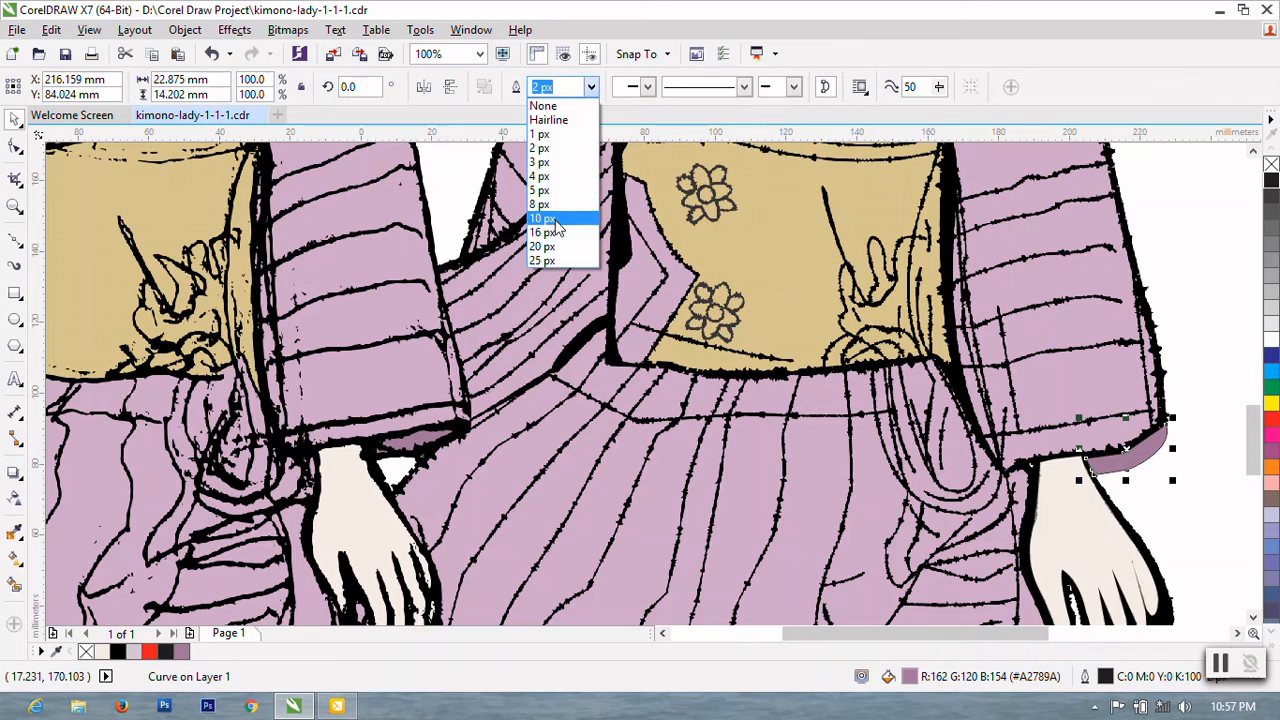
click(549, 240)
- Roughen the edges of the dark mauve sleeve lining beside the wrist with the 1.254 mm Roughen nib
click(14, 147)
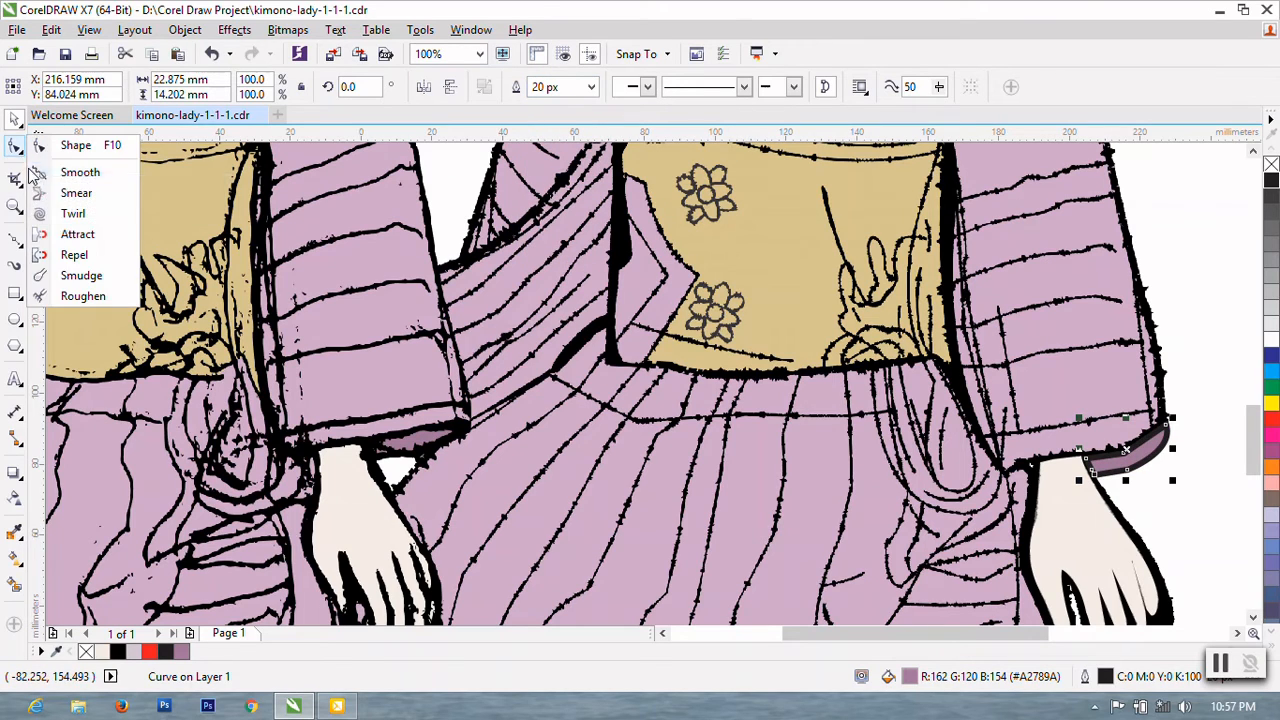
click(60, 294)
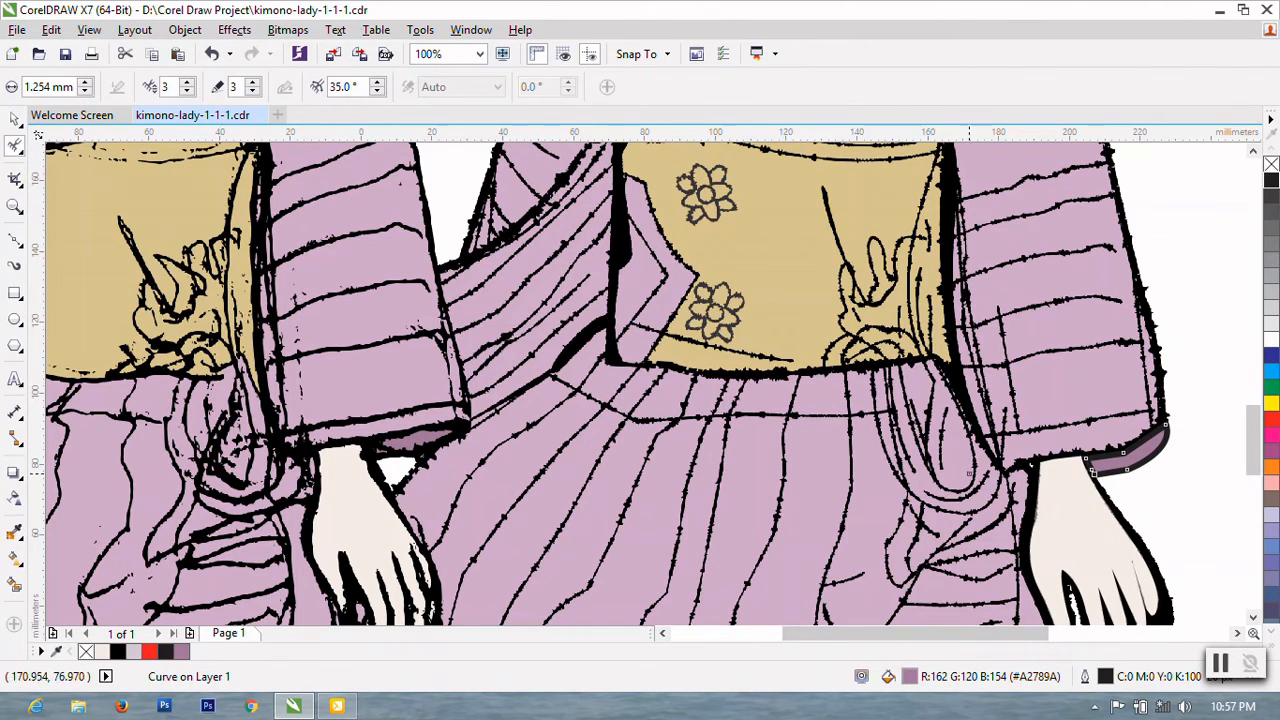
drag(1122, 456, 1155, 440)
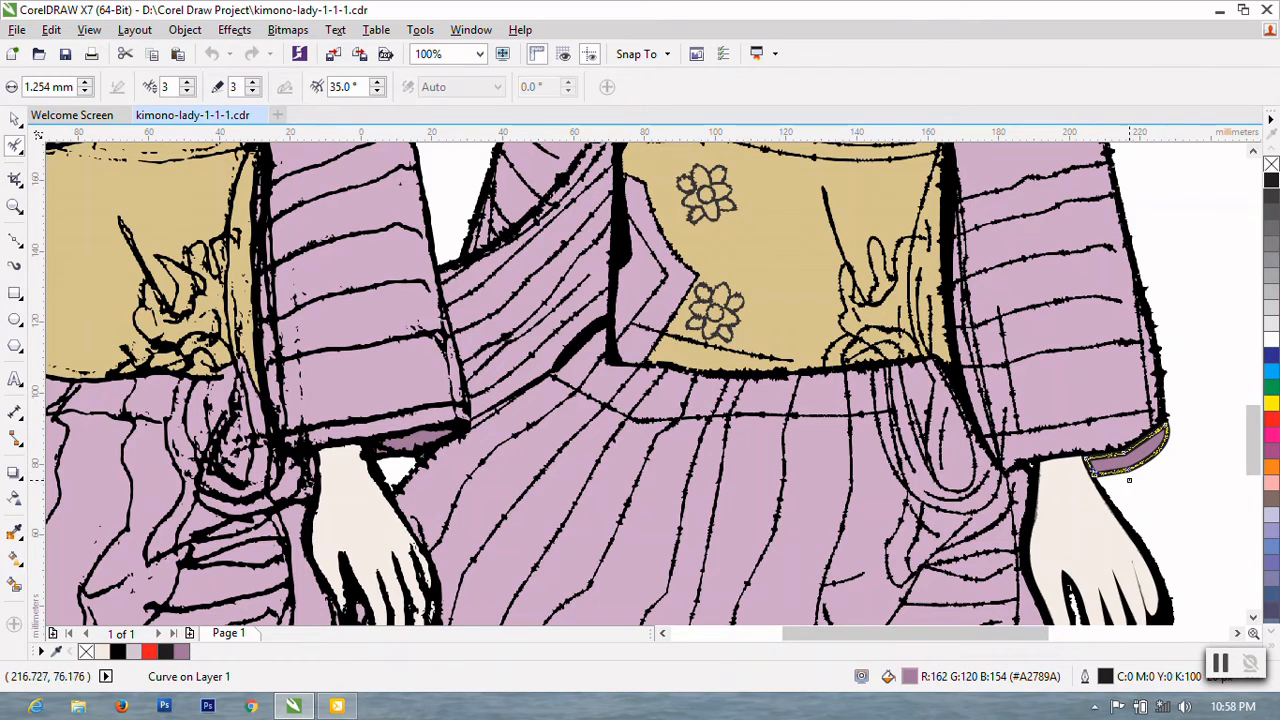
click(1104, 460)
drag(1104, 460, 1138, 468)
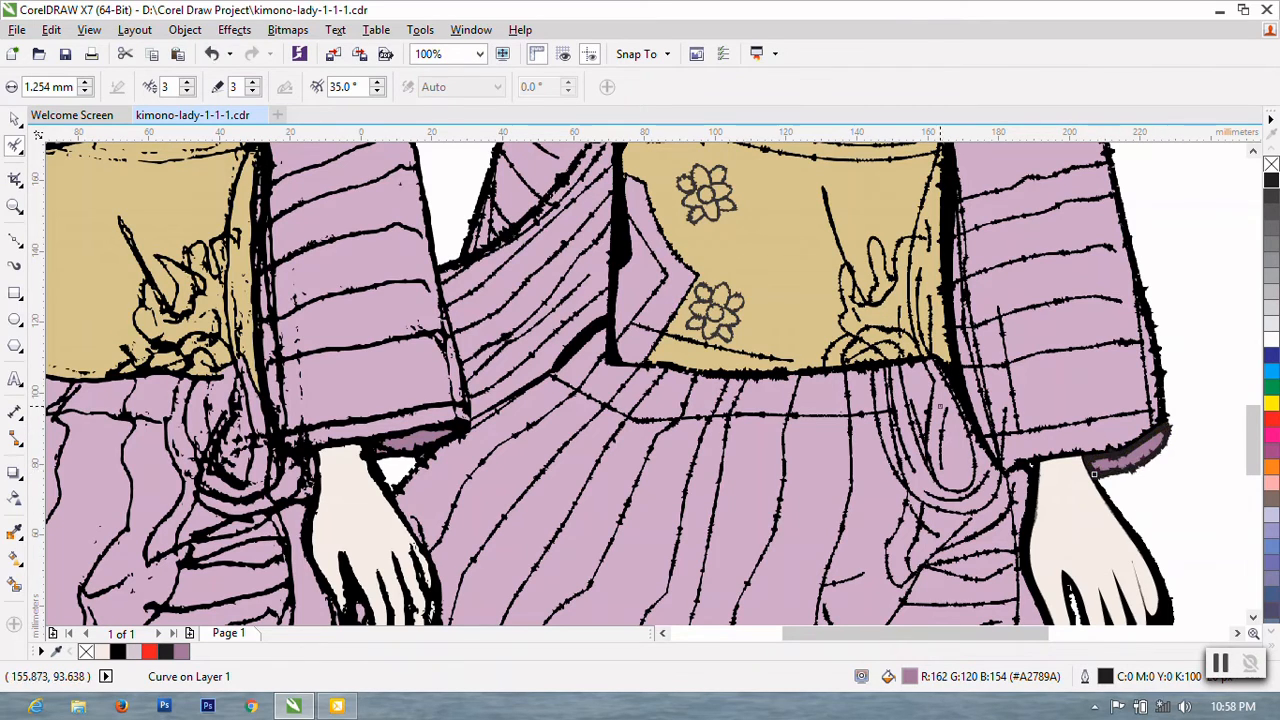
- Recolour the sleeve lining's outline to pure black (R0 G0 B0) and deselect the shape
click(15, 118)
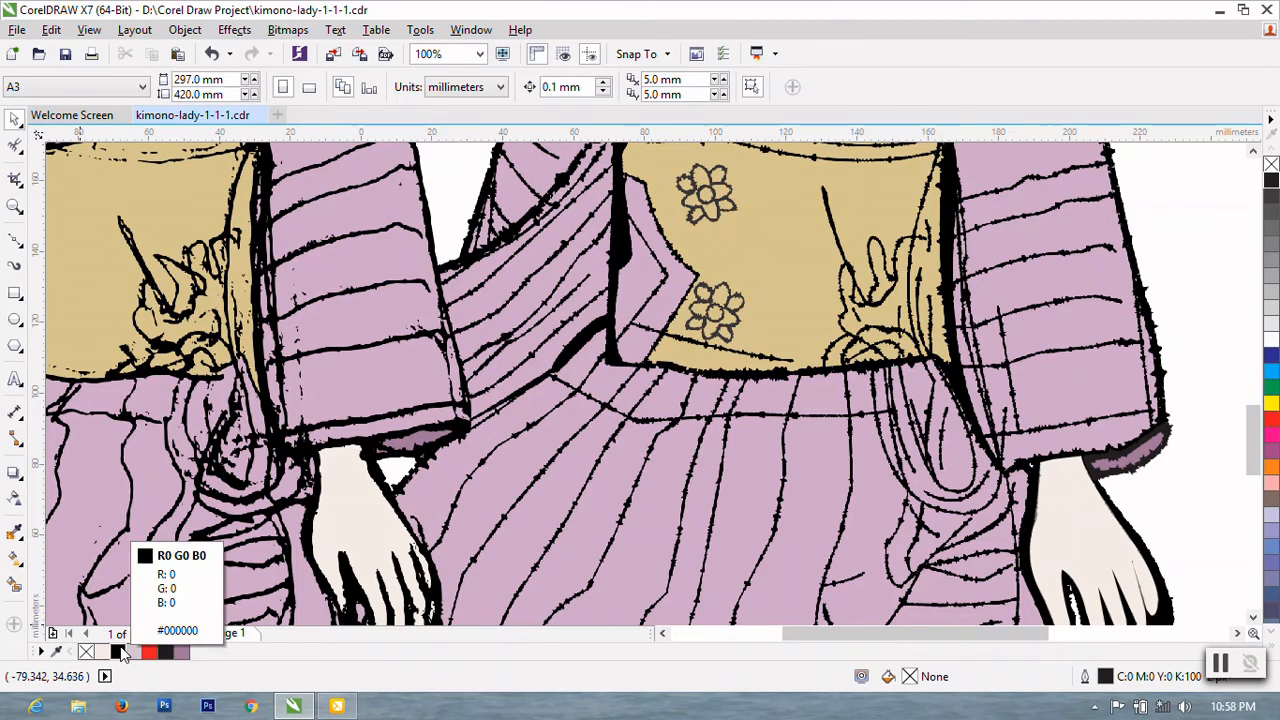
click(118, 651)
click(676, 461)
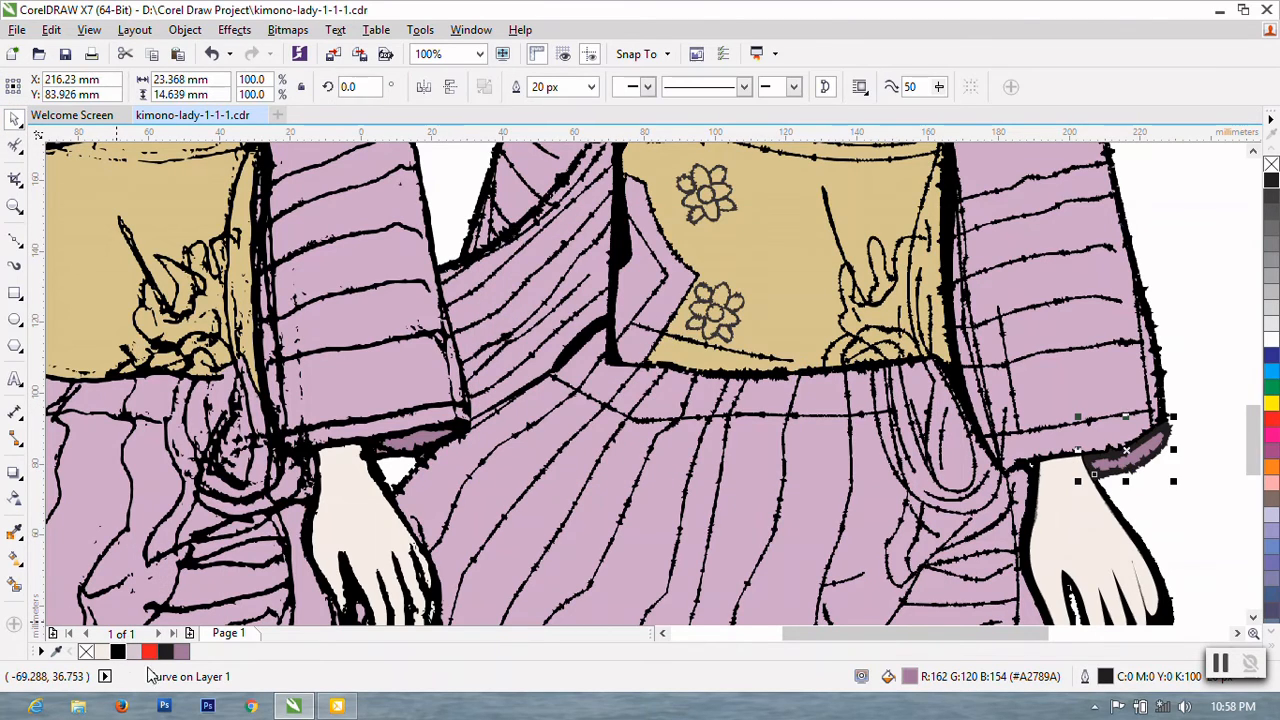
right_click(118, 651)
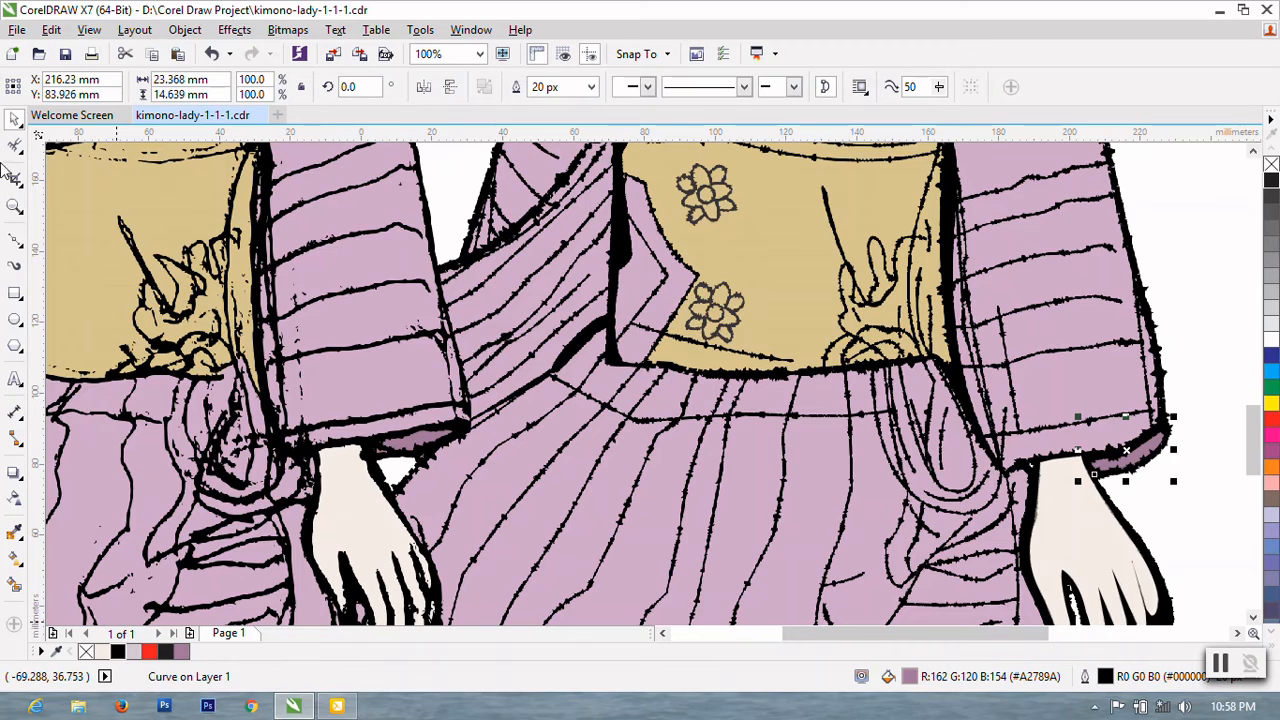
key(Escape)
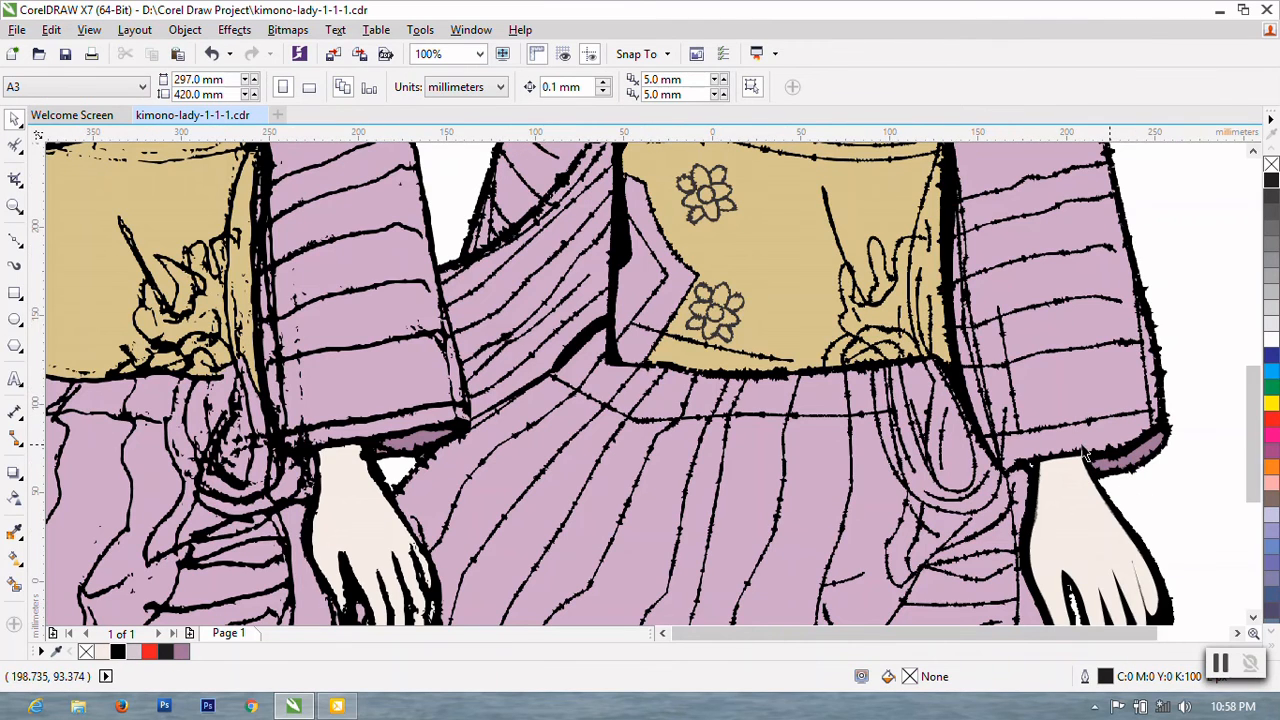
- Compare the whole traced figure with the original beside it, including the face, hair and sleeves
scroll(1083, 455, down, 2)
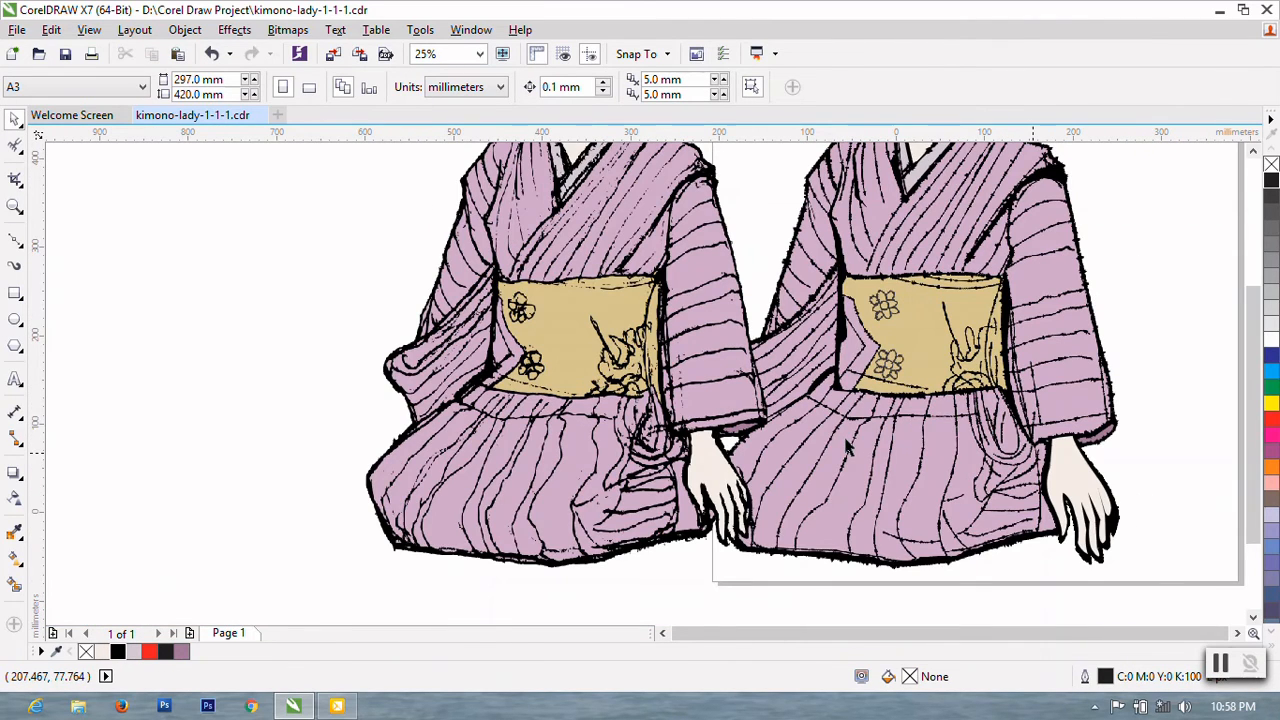
scroll(847, 443, down, 1)
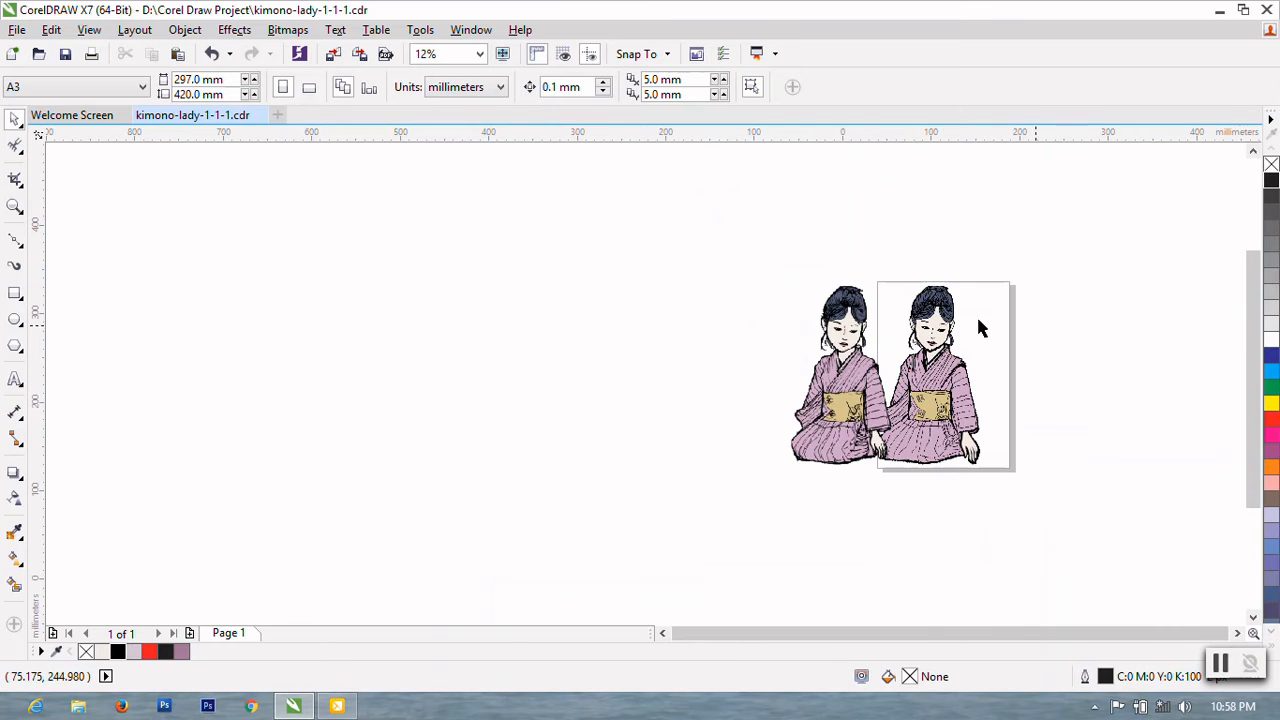
scroll(980, 328, up, 2)
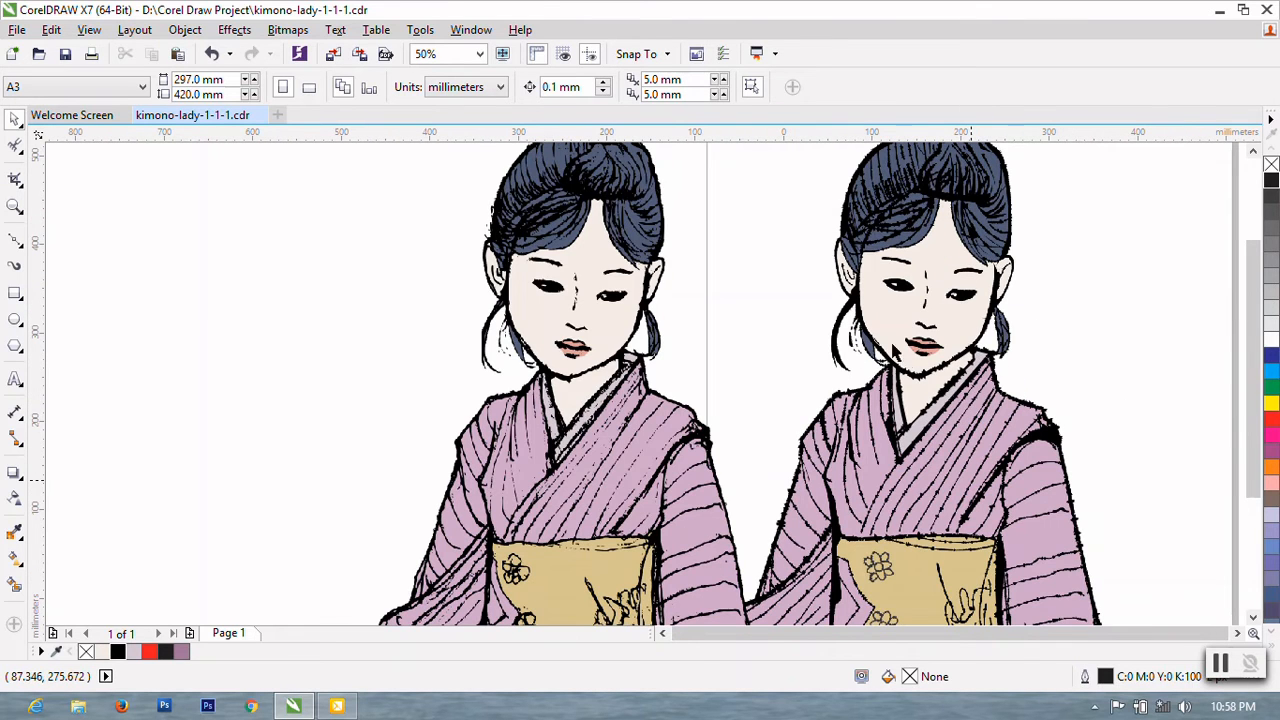
scroll(782, 347, down, 2)
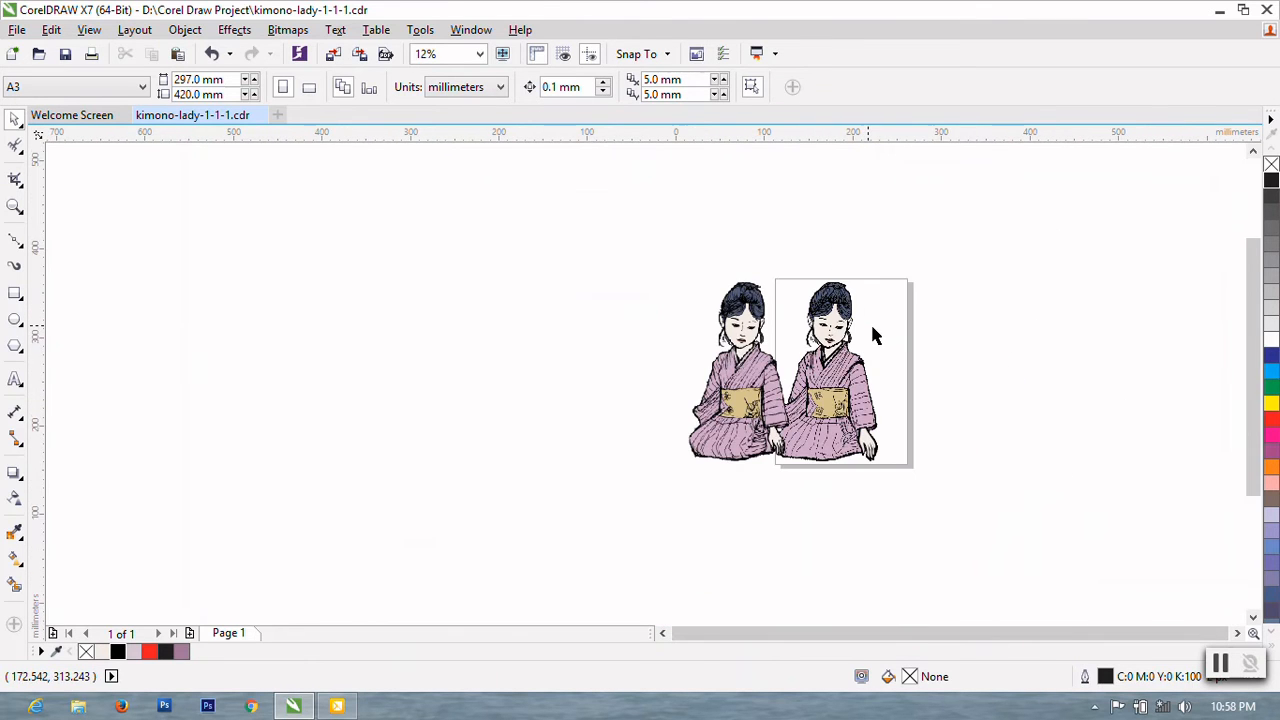
scroll(872, 338, up, 2)
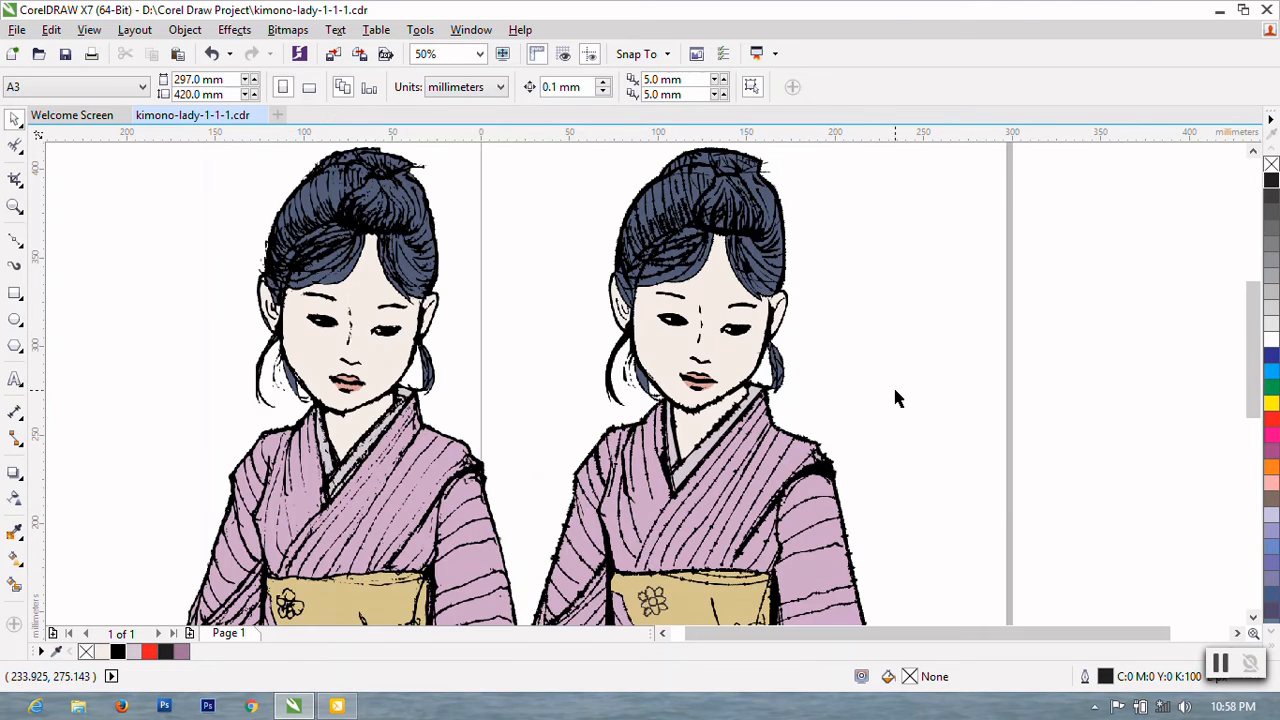
scroll(968, 370, down, 1)
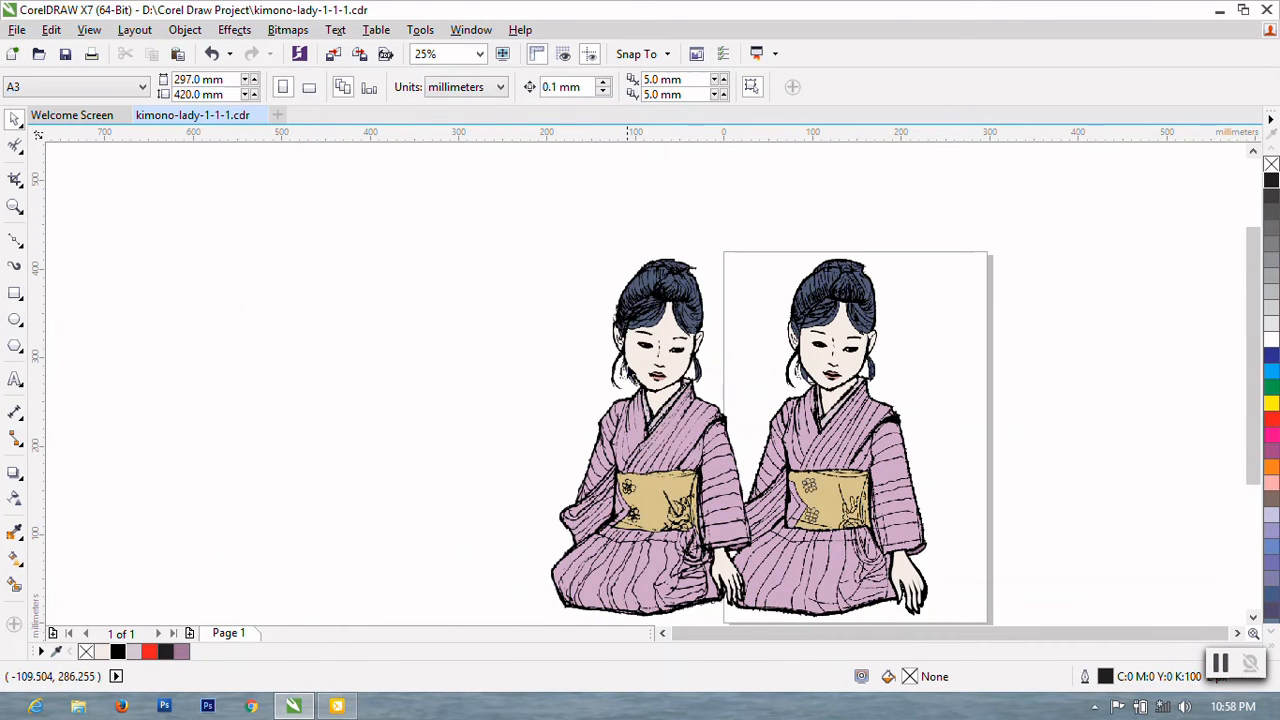